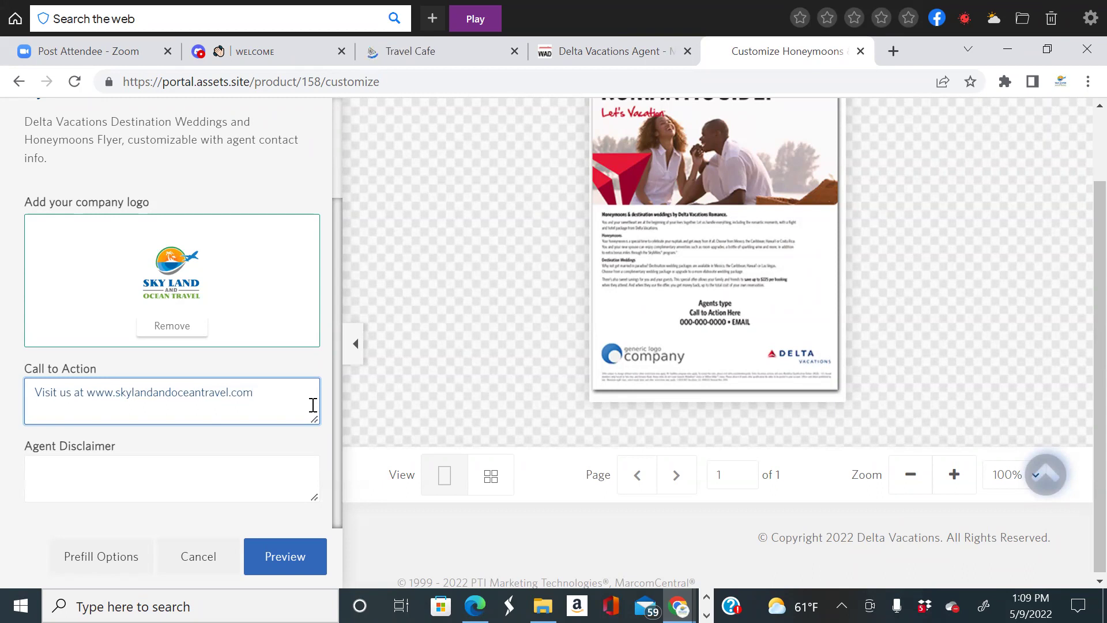
Add an 'Email:' line to the flyer's call to action and preview the result.
key("Return")
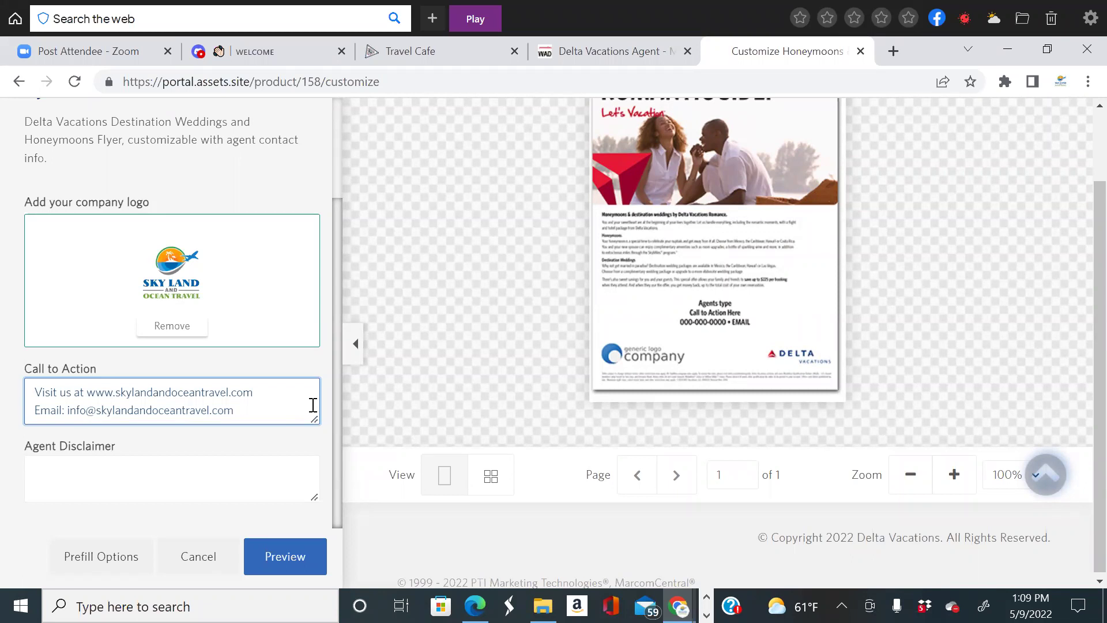
left_click(287, 567)
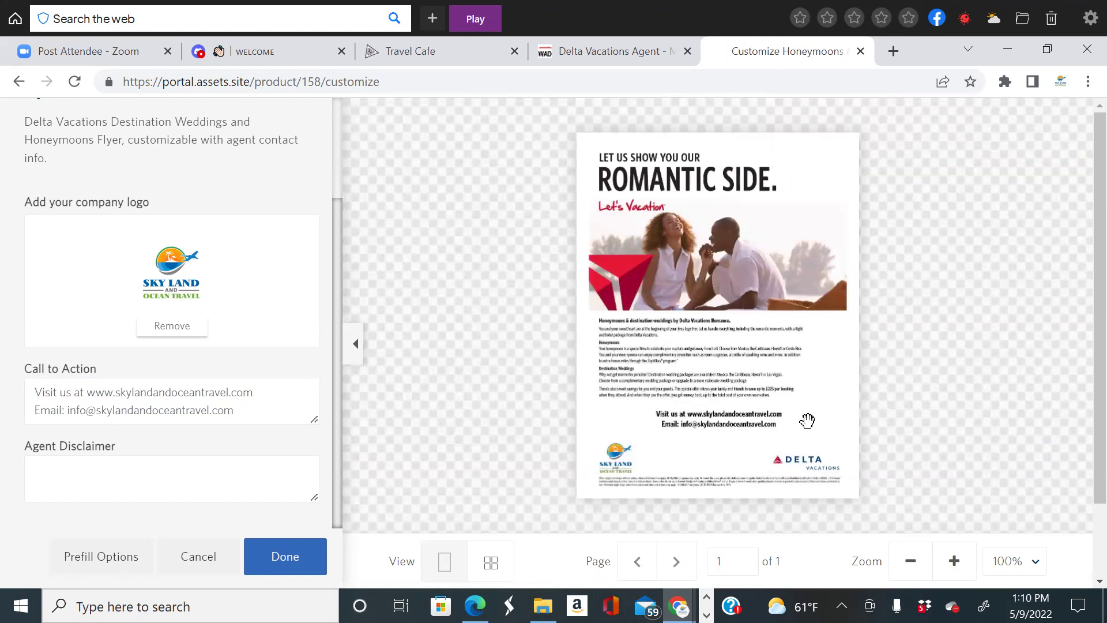
Check the flyer preview with logo, website and e-mail, then confirm the customization.
scroll(861, 421, "down", 1)
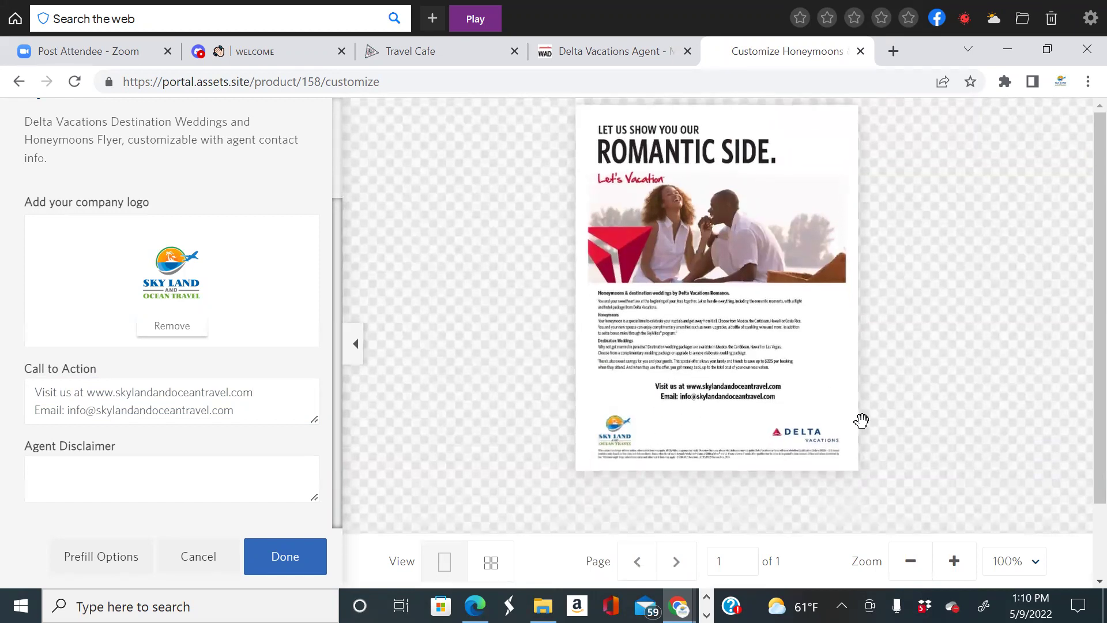
scroll(861, 420, "up", 3)
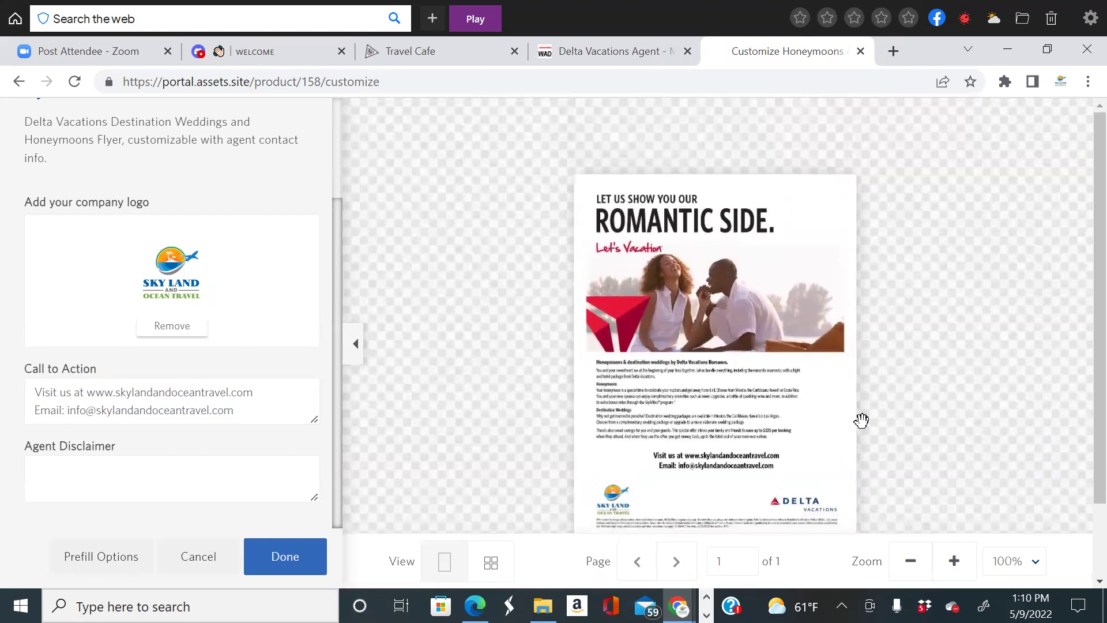
scroll(862, 420, "down", 2)
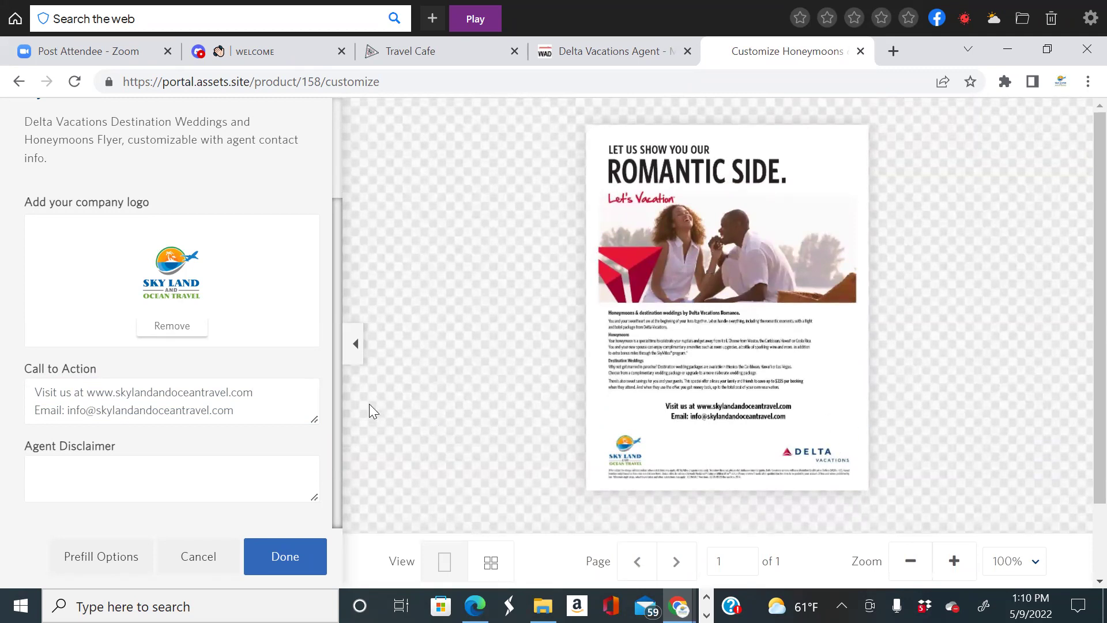
scroll(370, 405, "down", 3)
left_click(285, 556)
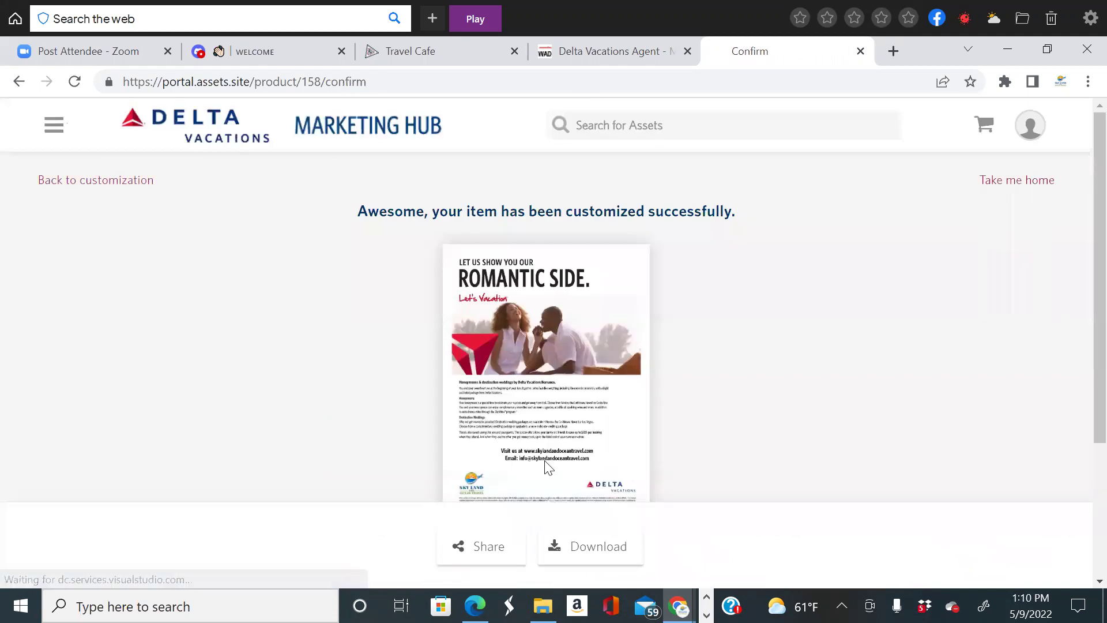
Download the honeymoon flyer as a JPEG image and open the downloaded file.
scroll(641, 466, "down", 2)
scroll(711, 416, "up", 2)
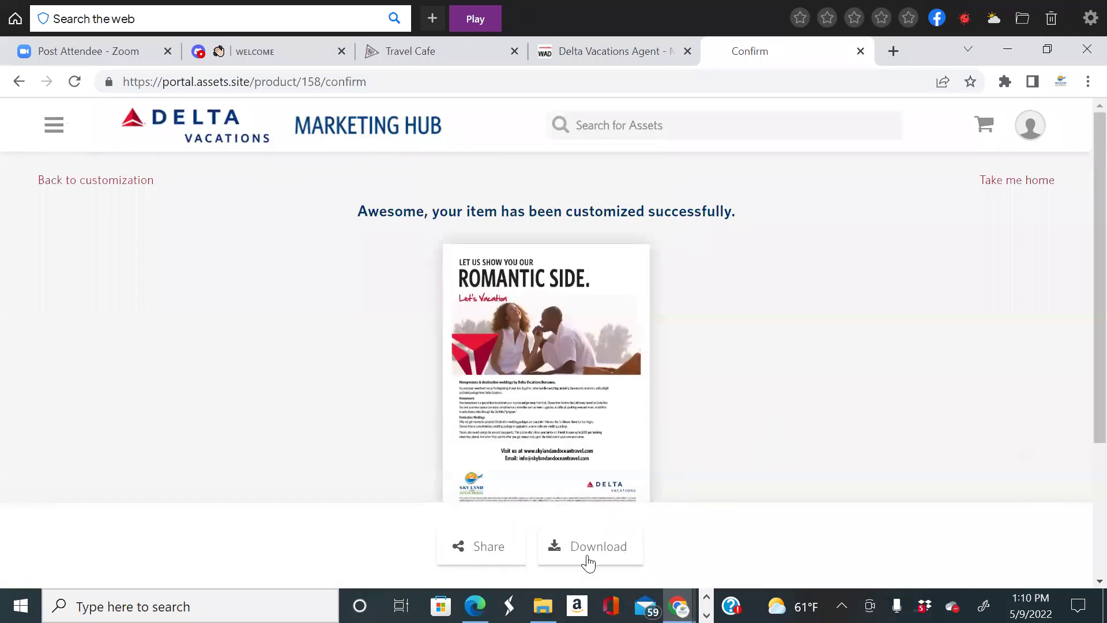
scroll(650, 492, "down", 2)
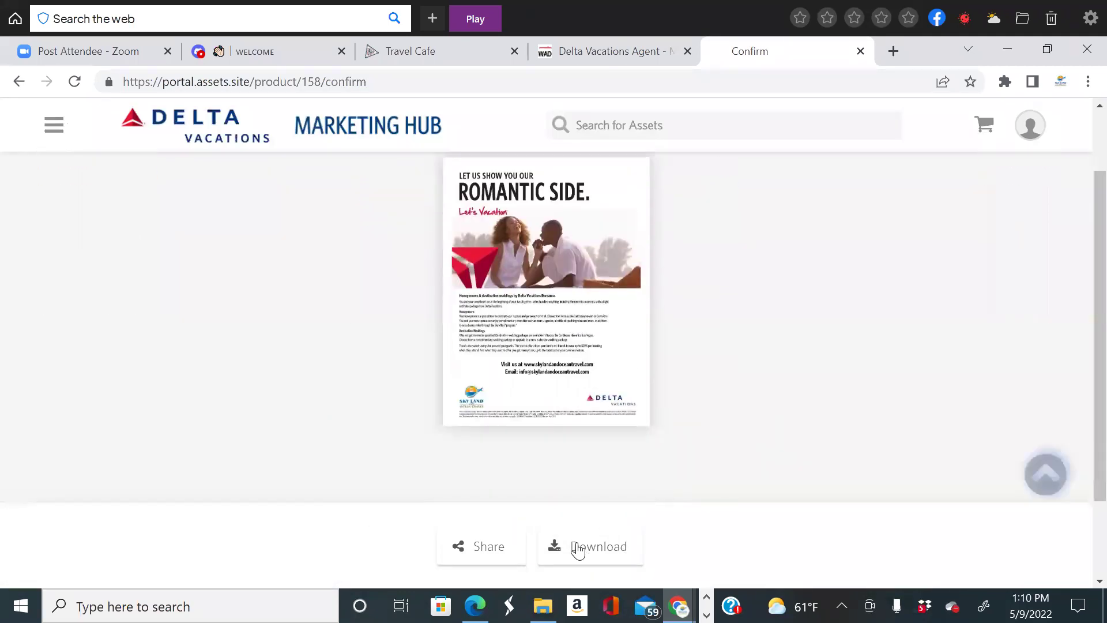
left_click(579, 548)
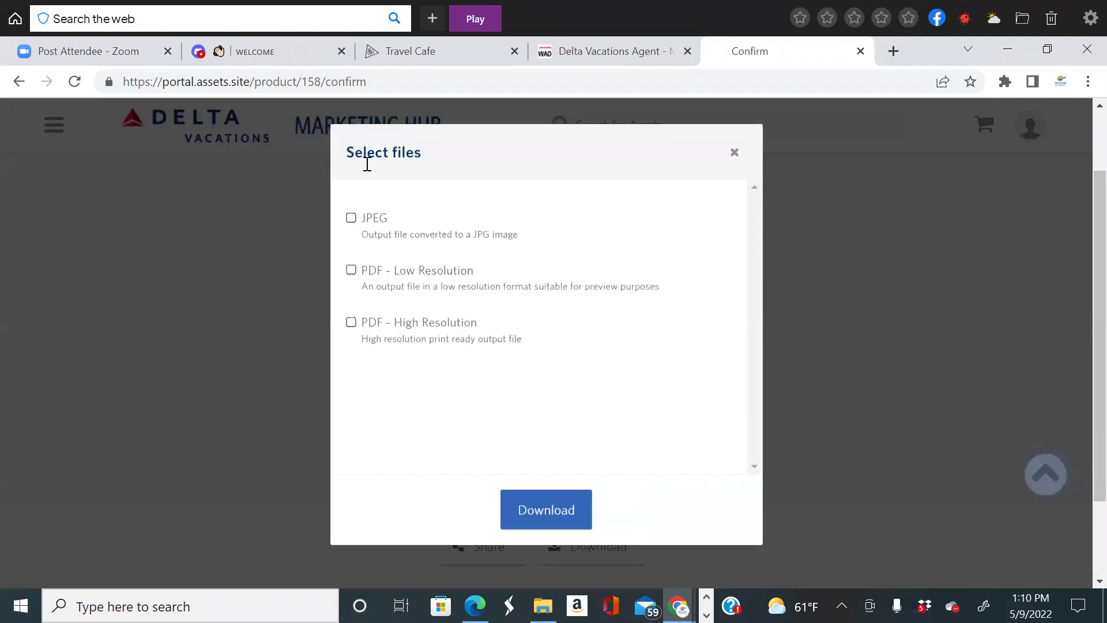
left_click(351, 218)
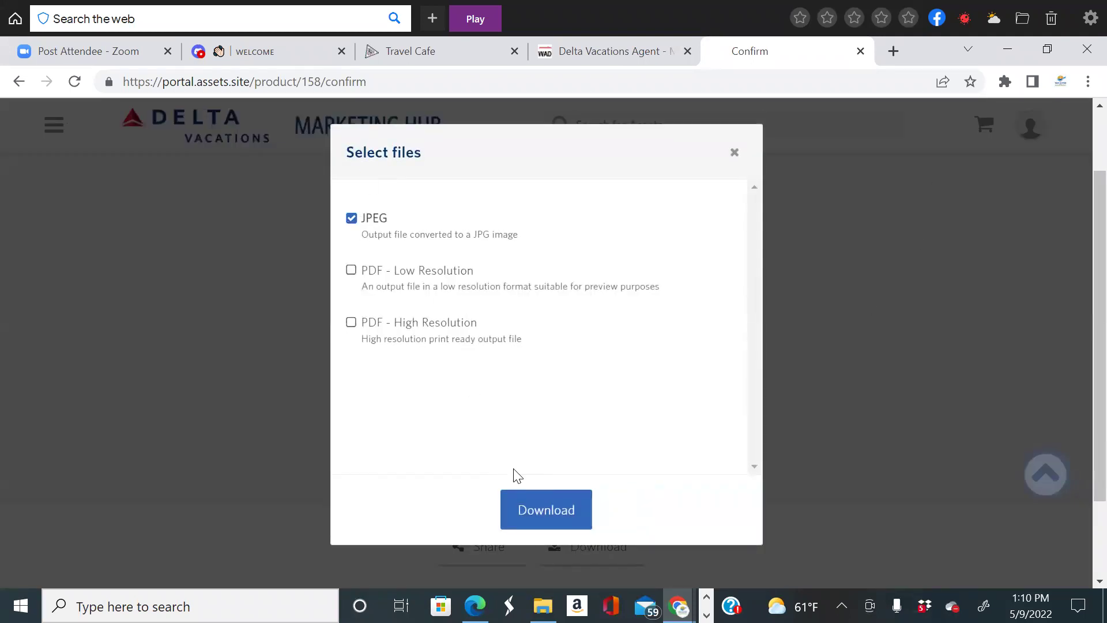
left_click(531, 507)
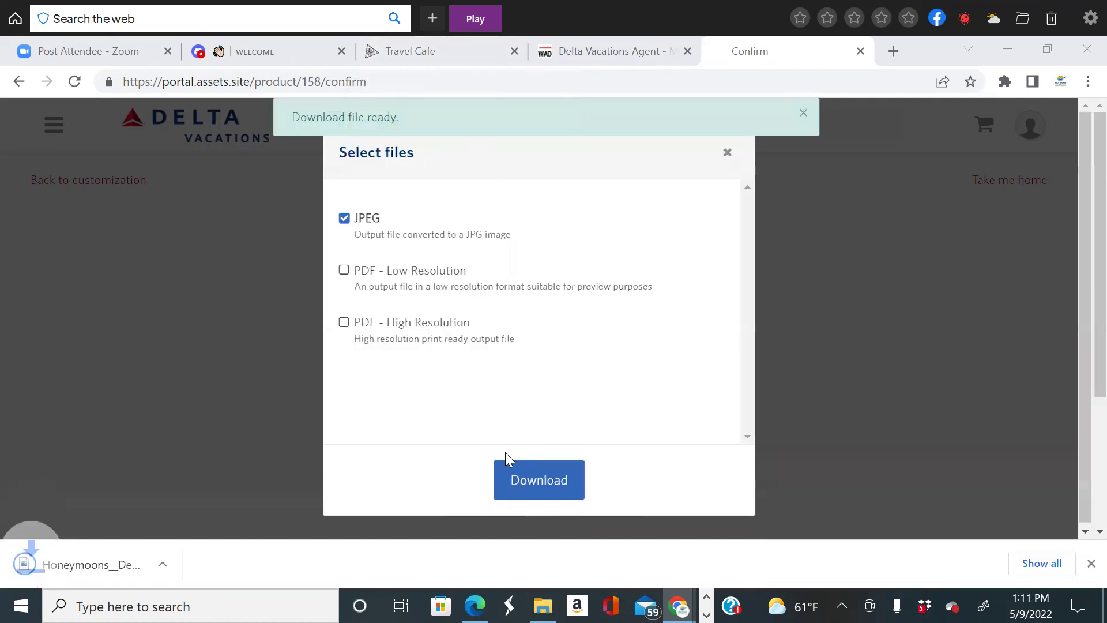
left_click(75, 570)
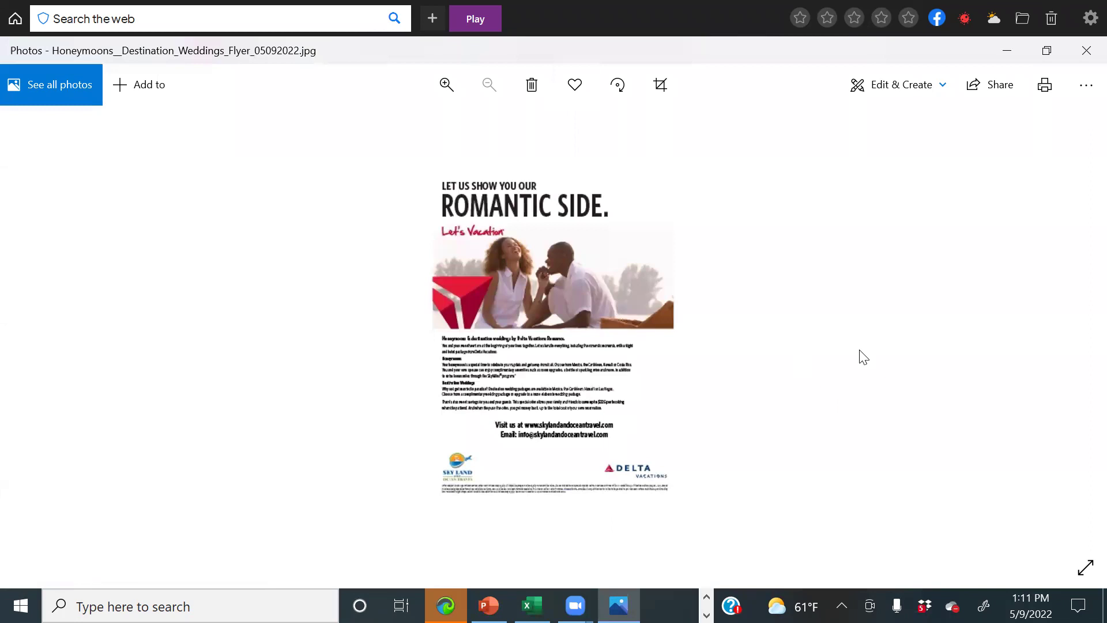
Mark the flyer image as a favourite in Photos.
scroll(863, 357, "up", 5)
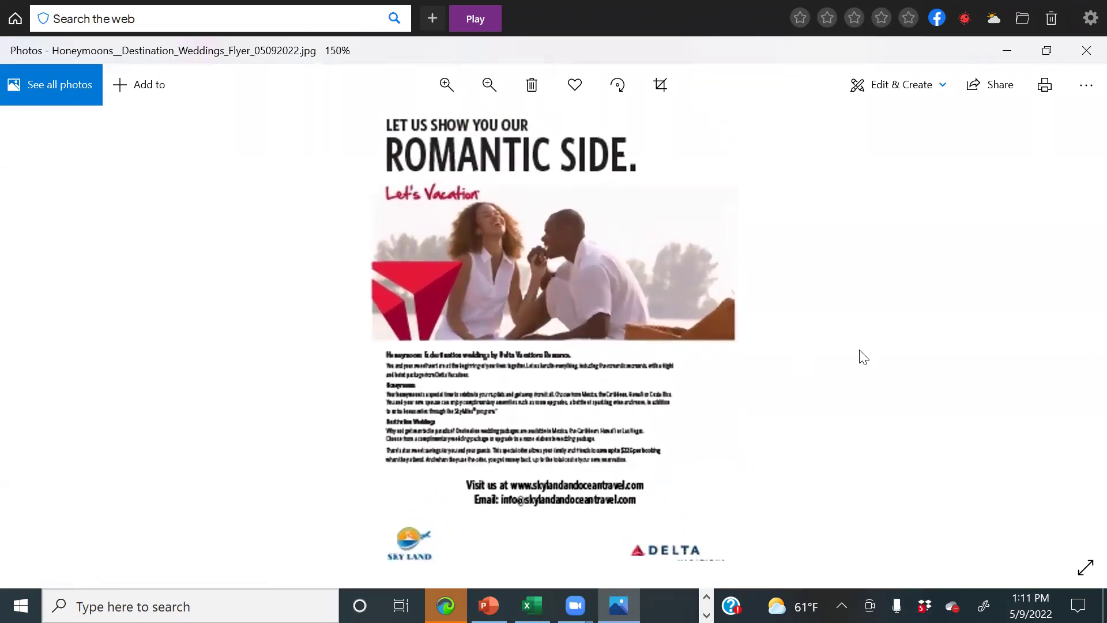
scroll(864, 357, "down", 2)
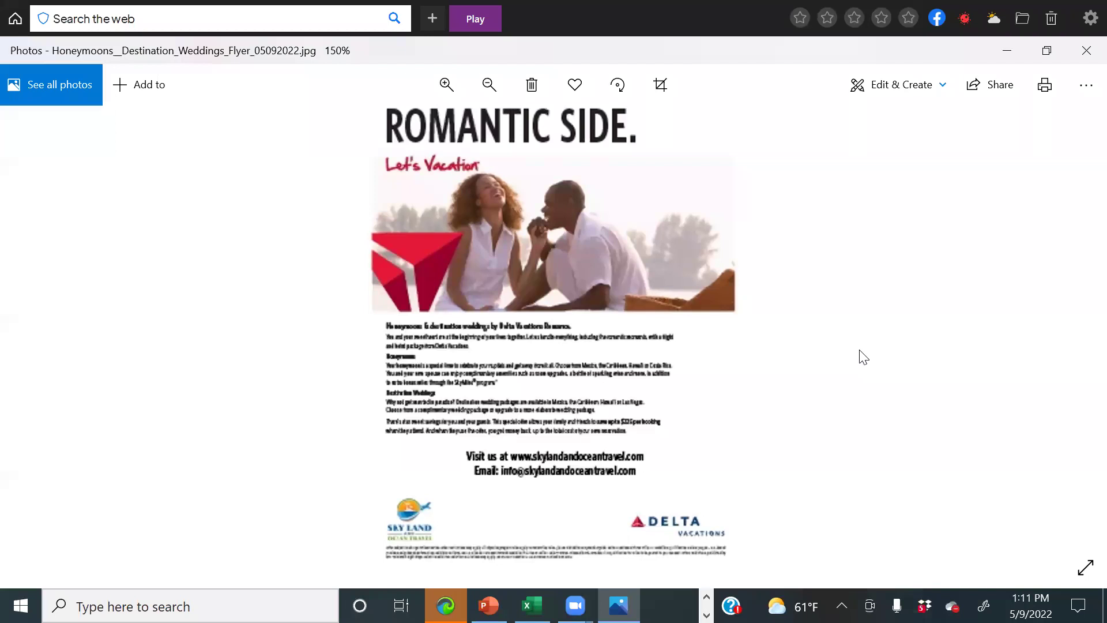
scroll(863, 357, "down", 1)
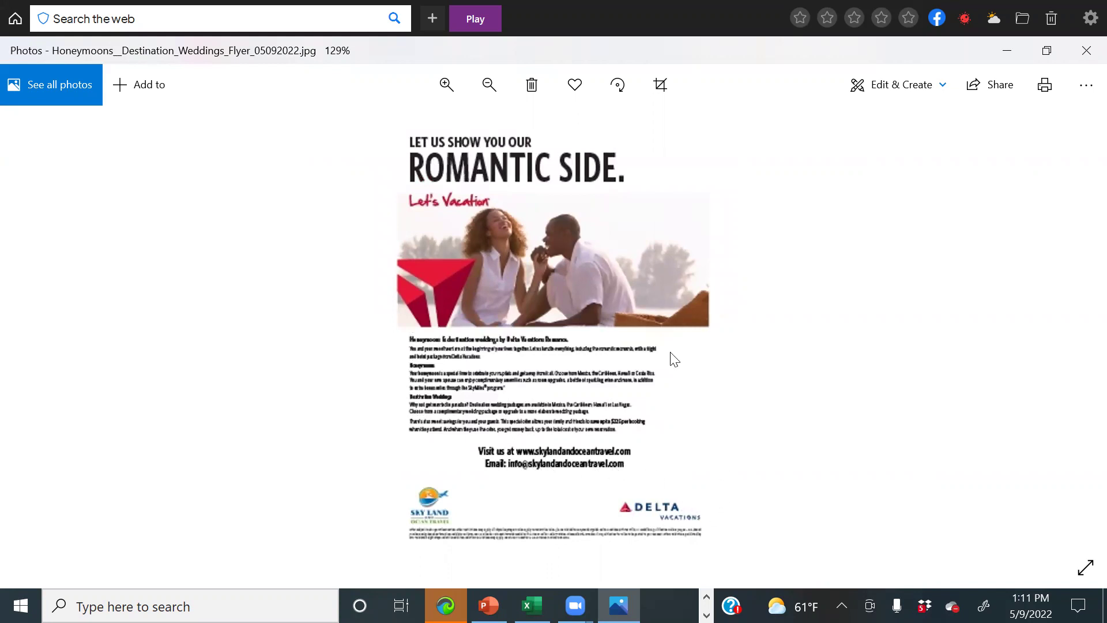
left_click(575, 84)
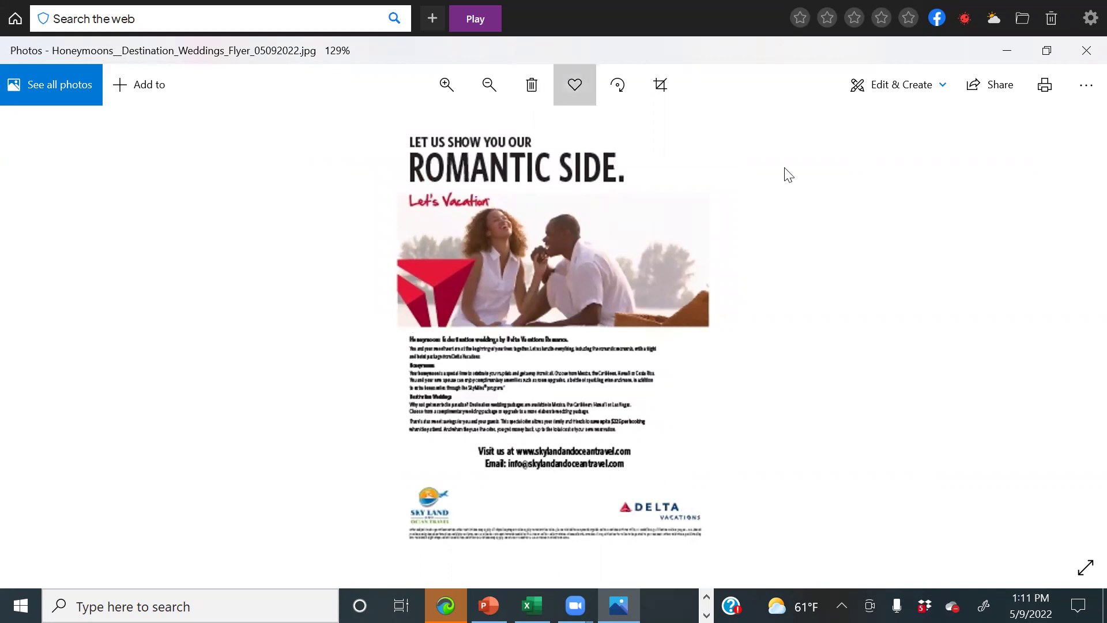
scroll(903, 279, "up", 1)
scroll(904, 279, "down", 1)
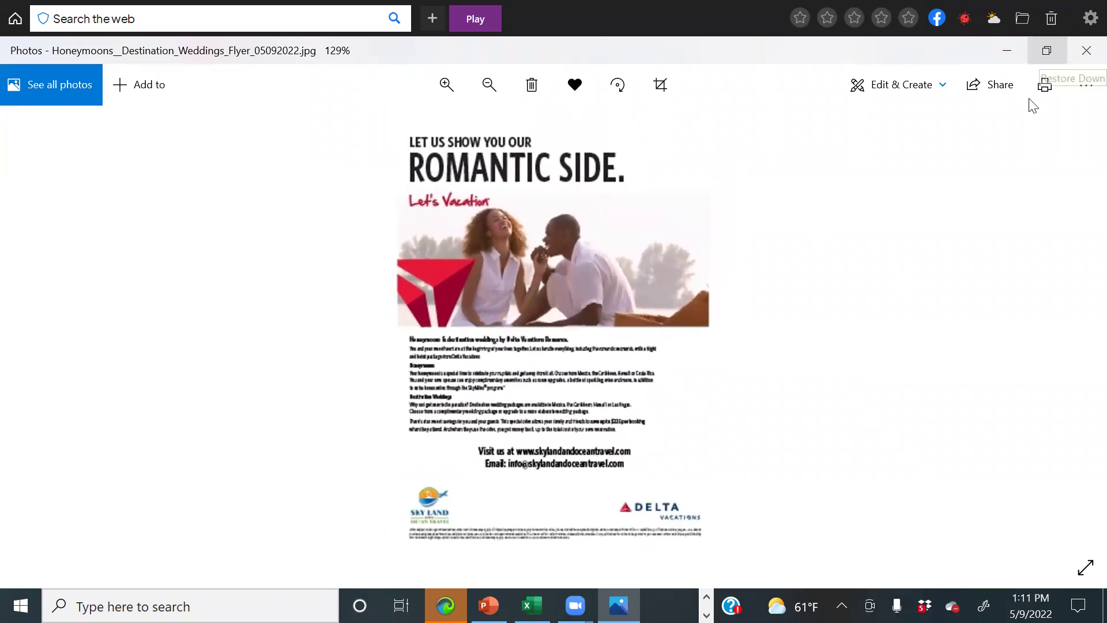
Save the flyer over the existing JPEG in Downloads and minimize Photos.
left_click(1085, 86)
left_click(1048, 148)
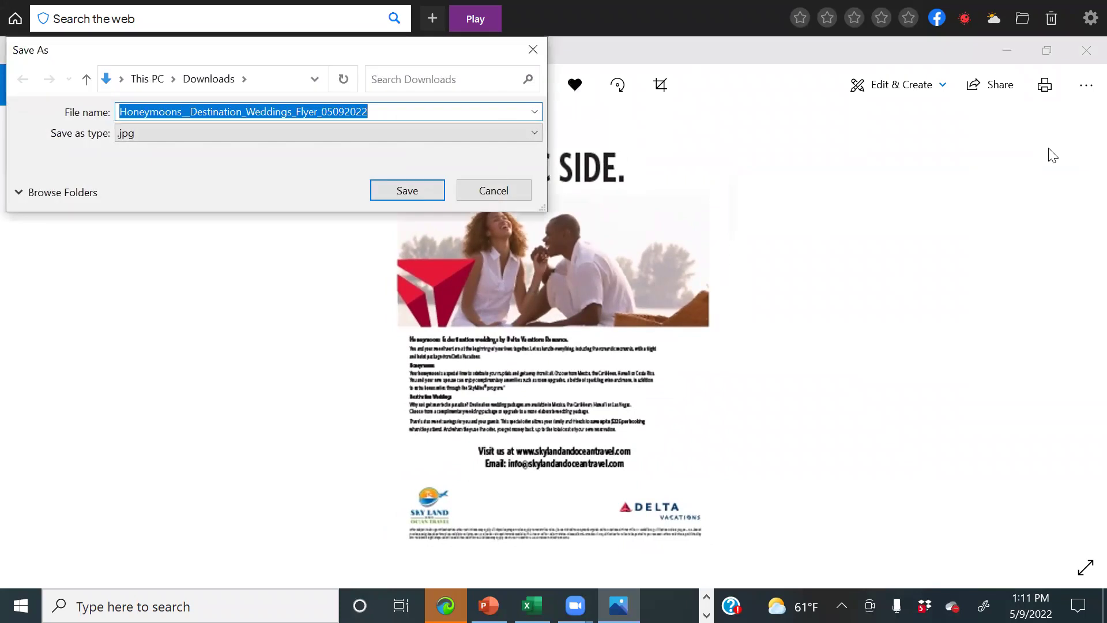
left_click(391, 191)
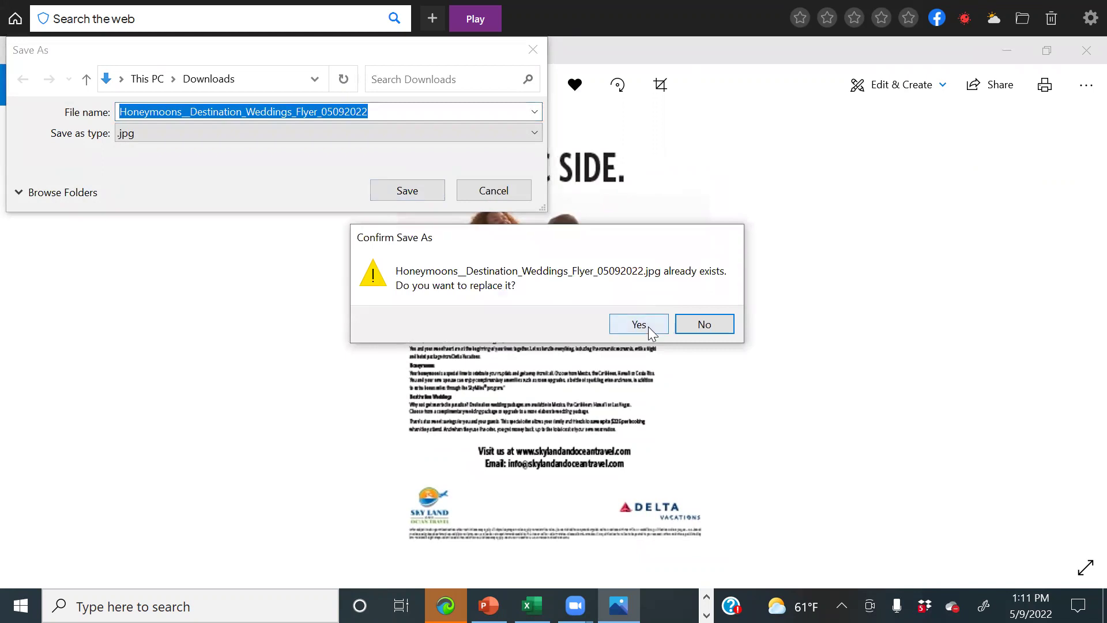
left_click(648, 326)
left_click(1007, 51)
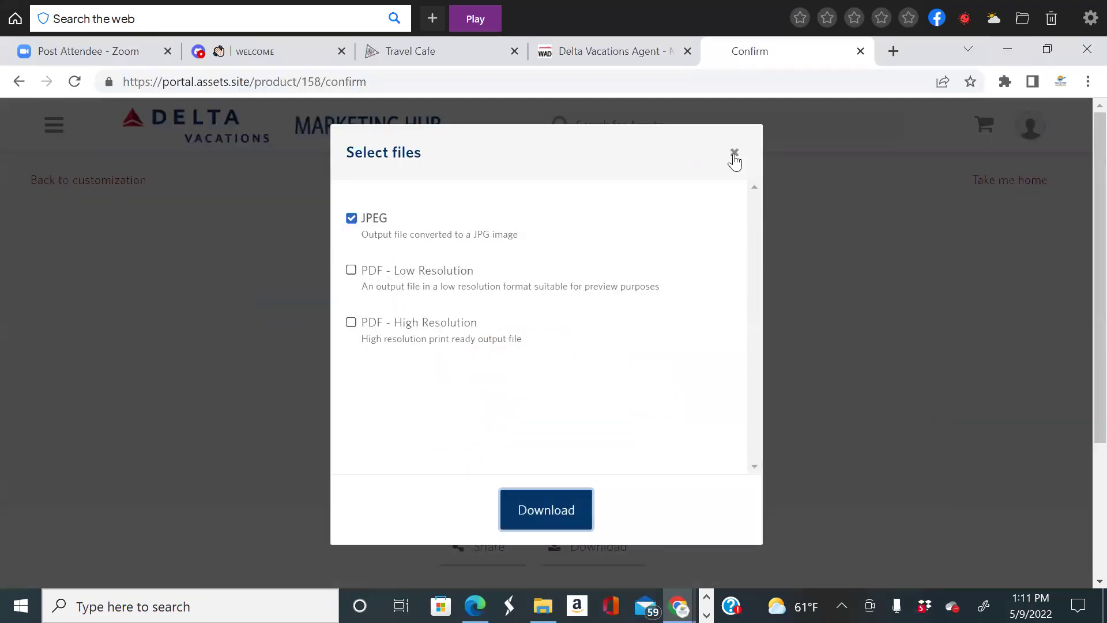
In a new tab, search for 'googlemybusiness.com log in'.
left_click(314, 149)
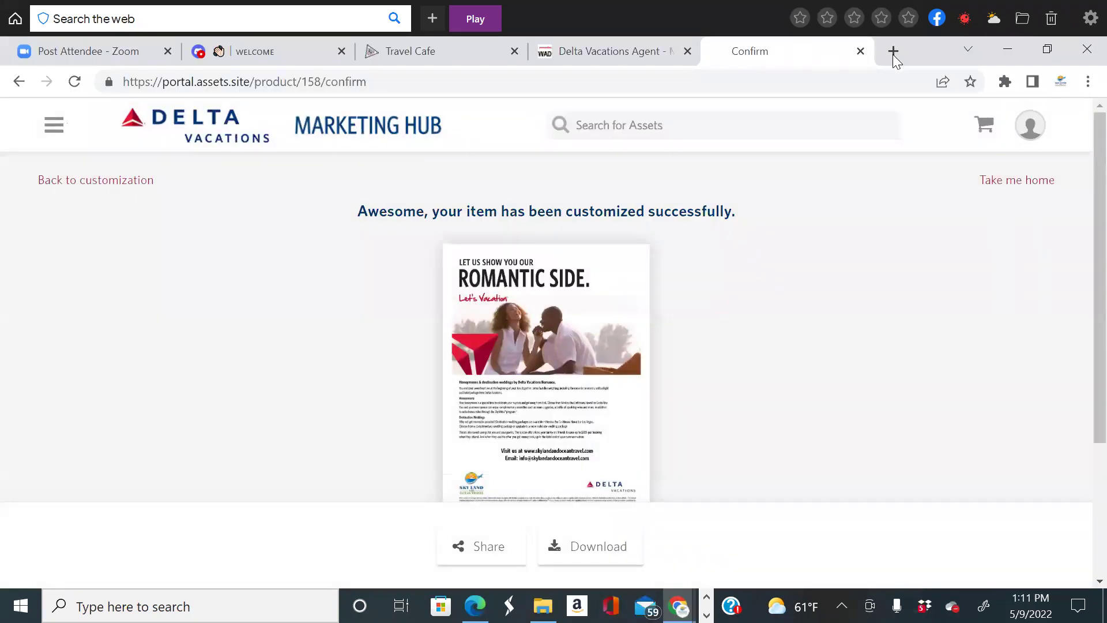
left_click(894, 51)
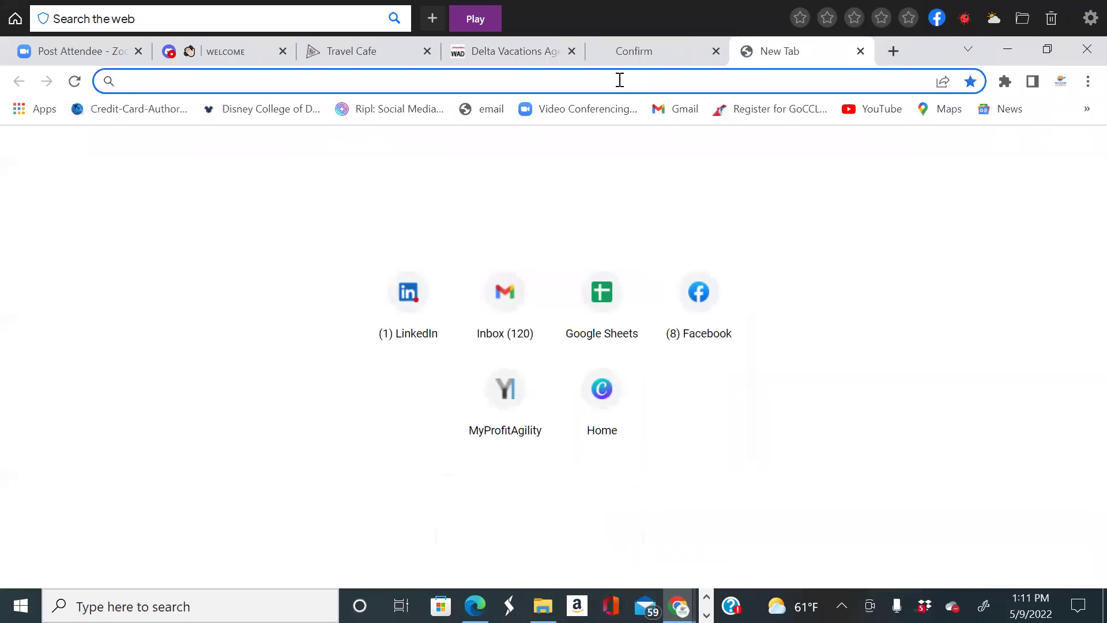
type("google")
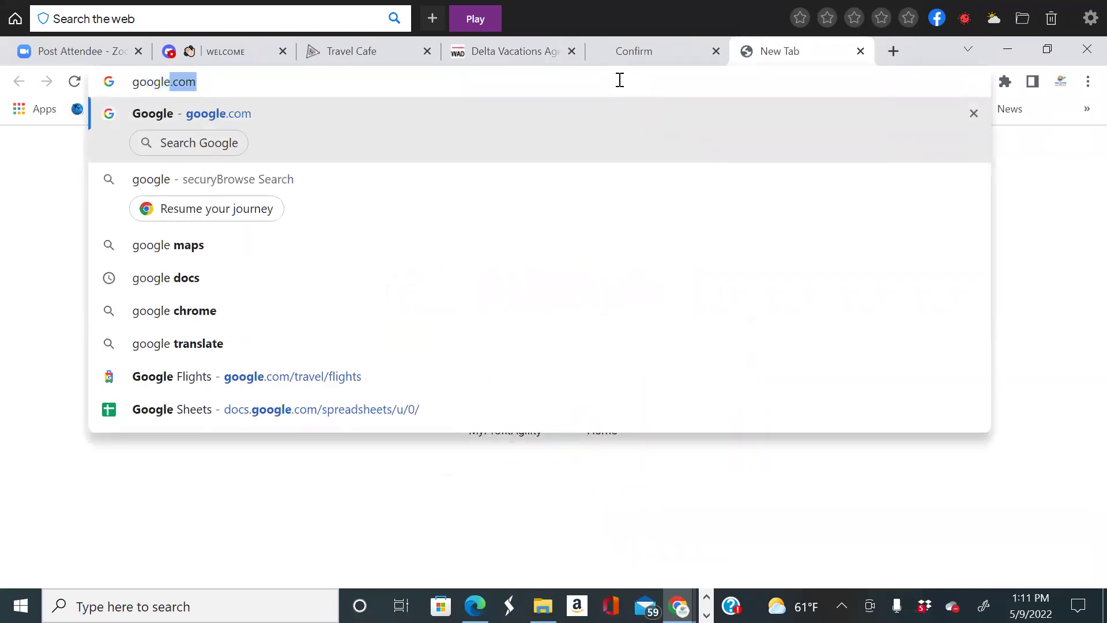
type("mu")
key("BackSpace")
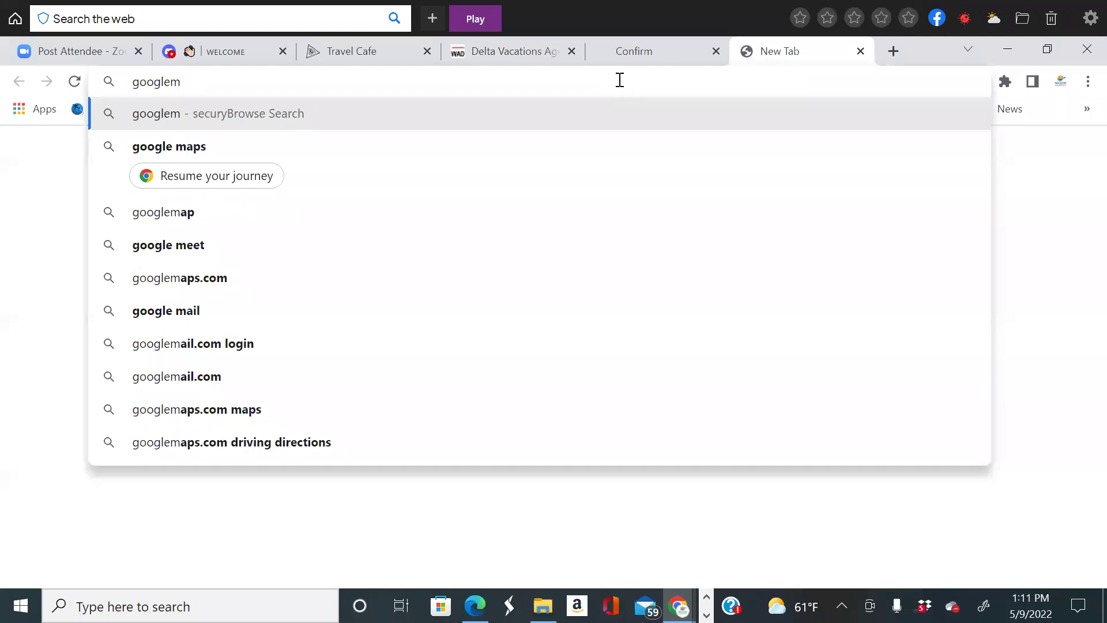
type("ybi")
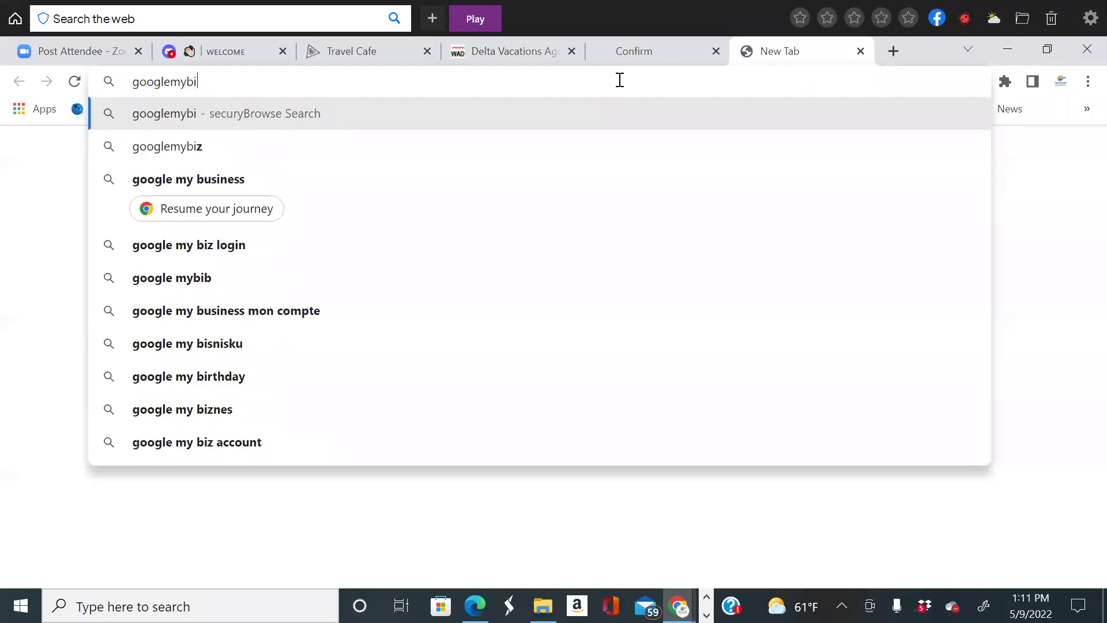
key("BackSpace")
type("usinesd")
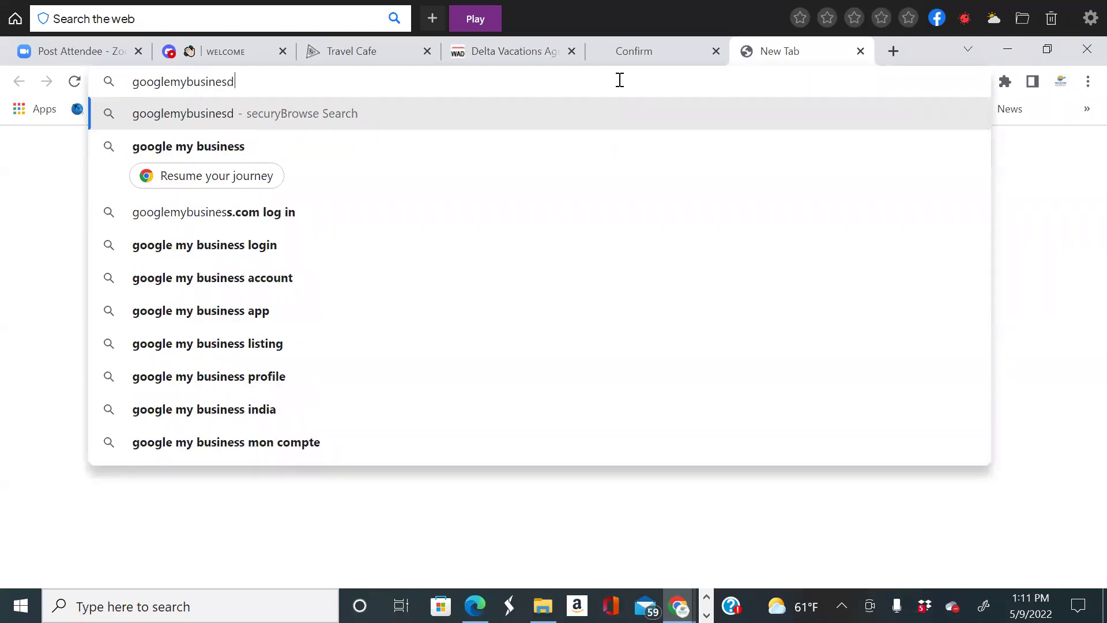
key("BackSpace")
type("s")
left_click(348, 257)
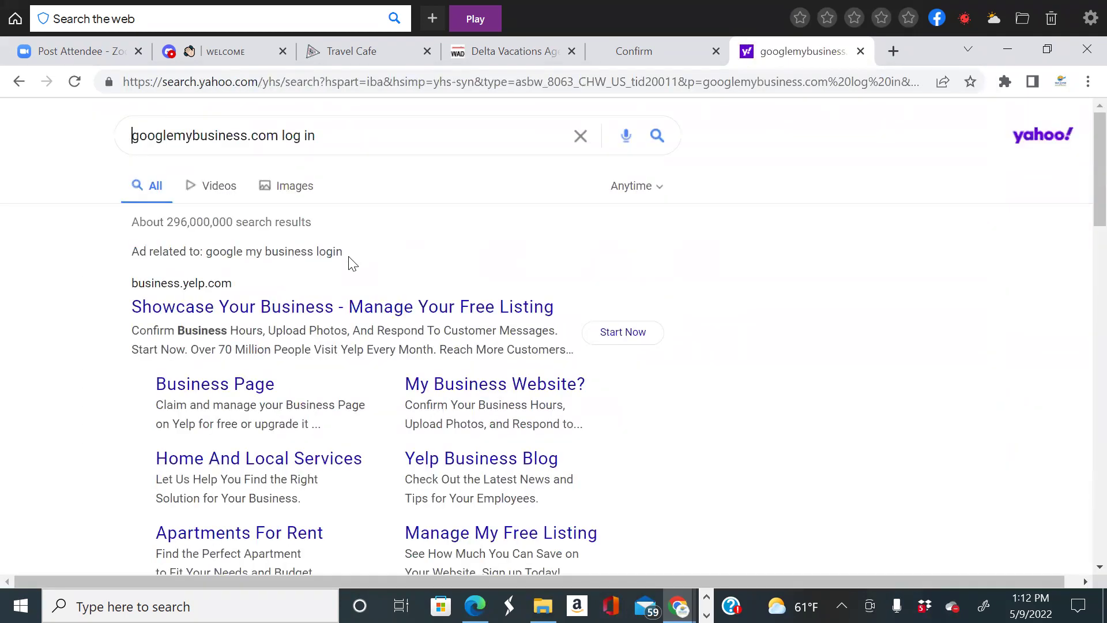
Open the 'Google Business Profile – Get Listed on Google' result.
scroll(369, 288, "down", 6)
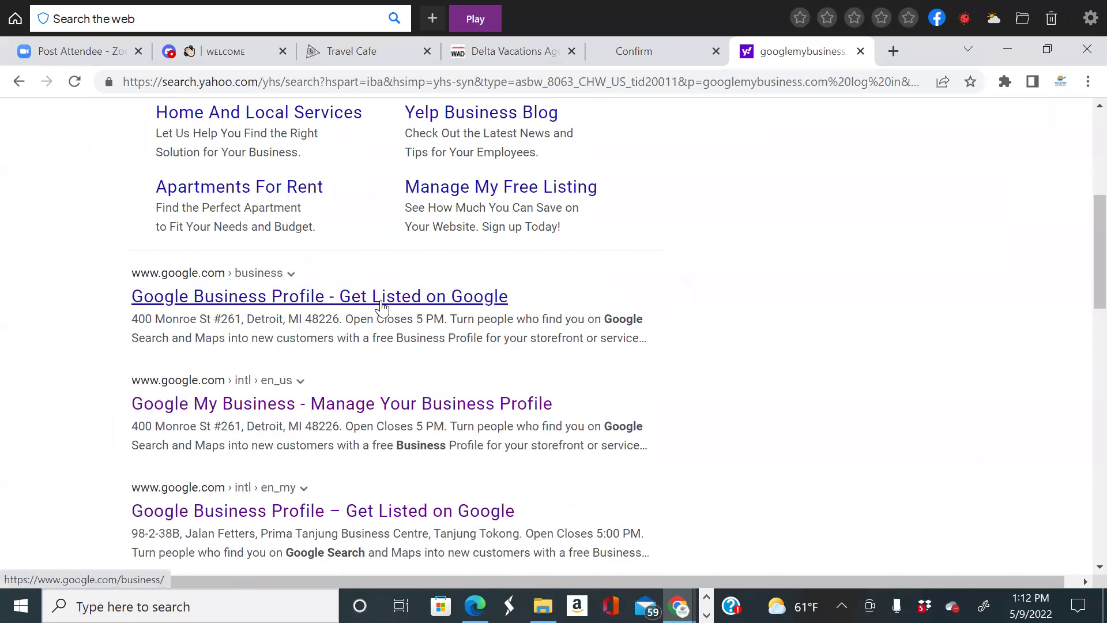
scroll(381, 306, "down", 2)
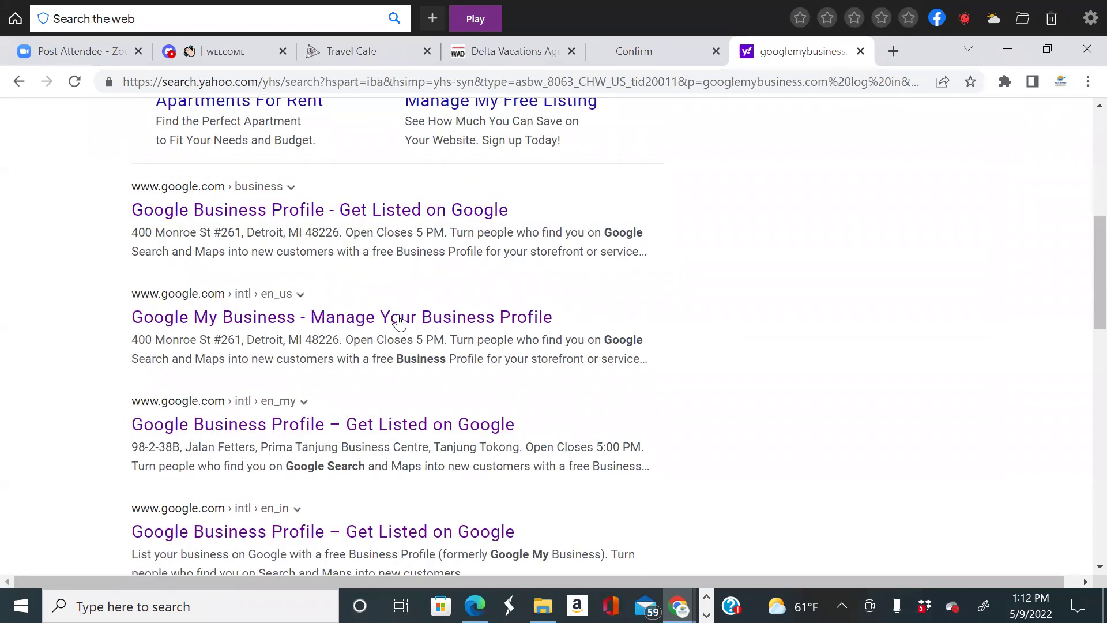
scroll(402, 322, "down", 7)
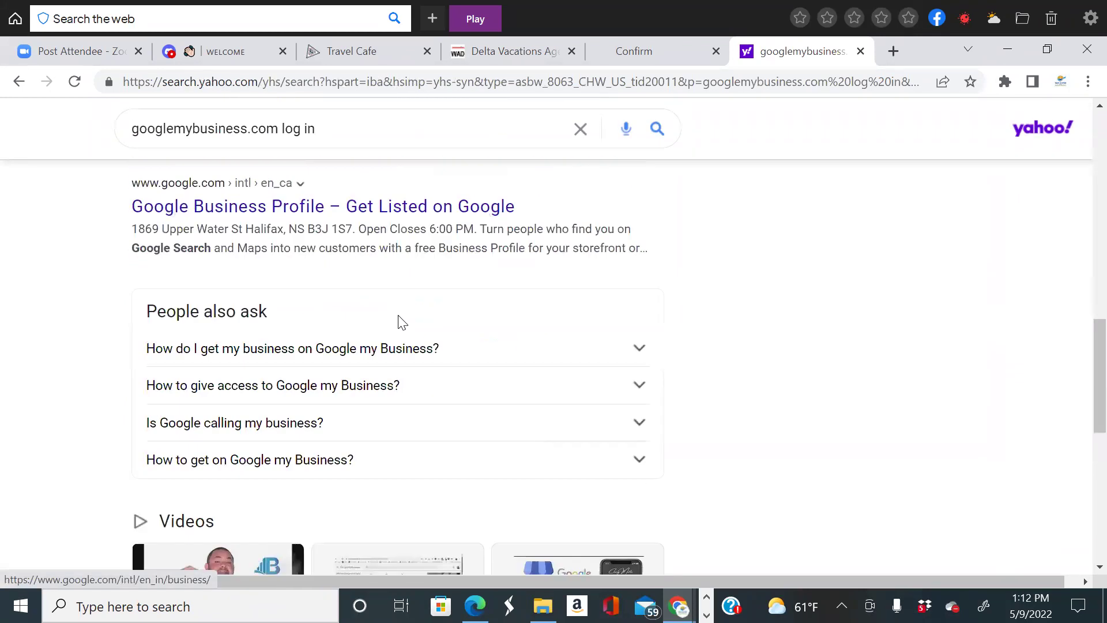
scroll(402, 321, "up", 6)
scroll(402, 321, "up", 3)
scroll(400, 315, "up", 6)
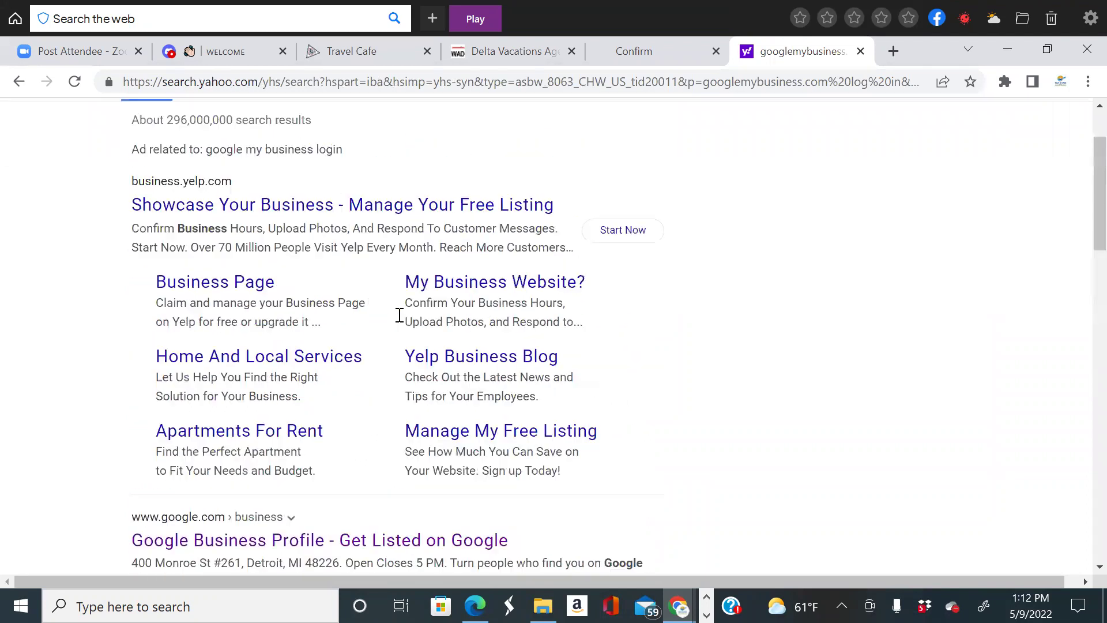
scroll(400, 316, "down", 6)
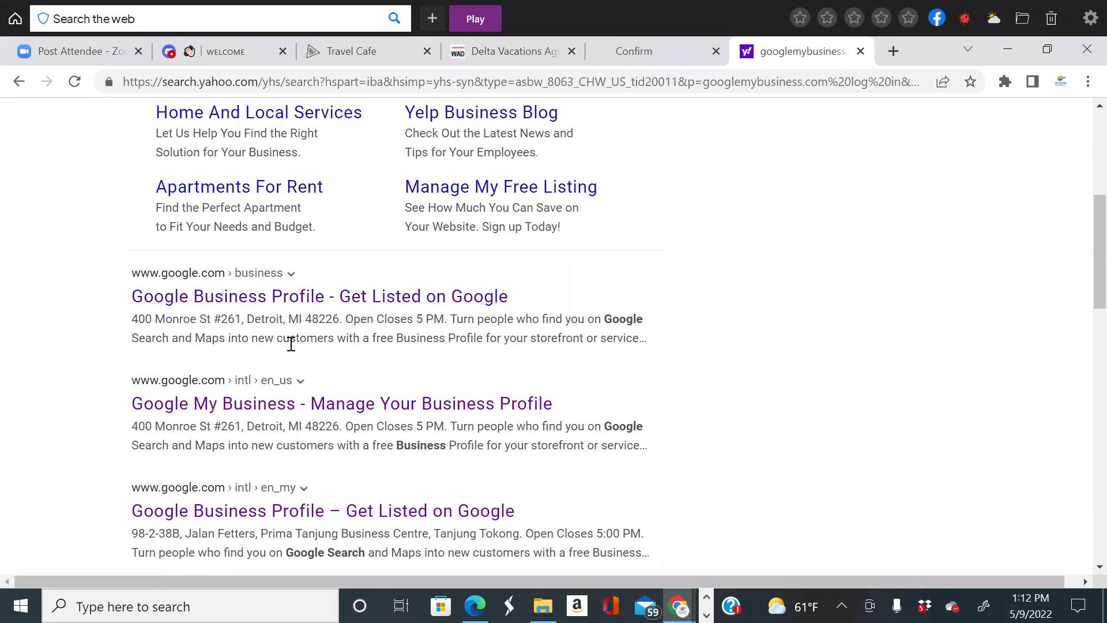
scroll(291, 343, "down", 2)
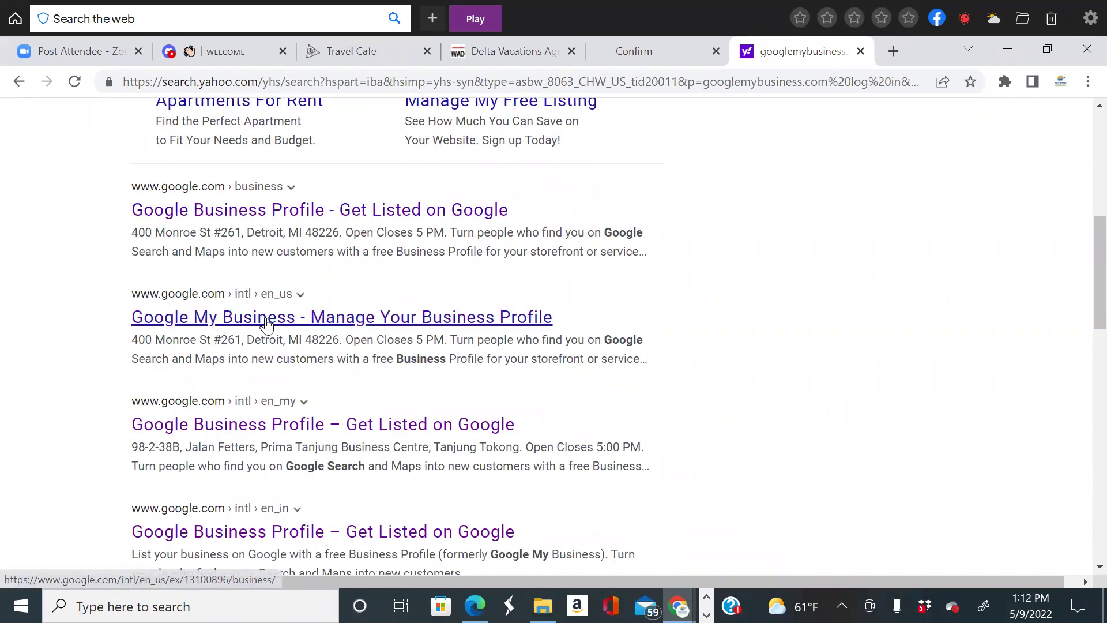
scroll(346, 309, "up", 10)
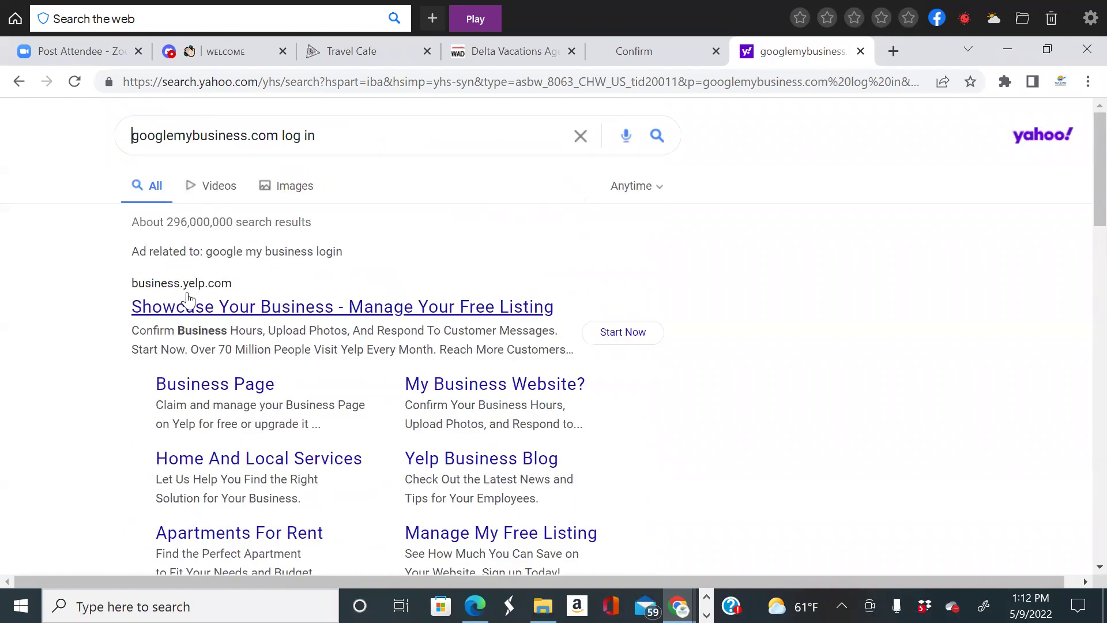
scroll(187, 299, "down", 10)
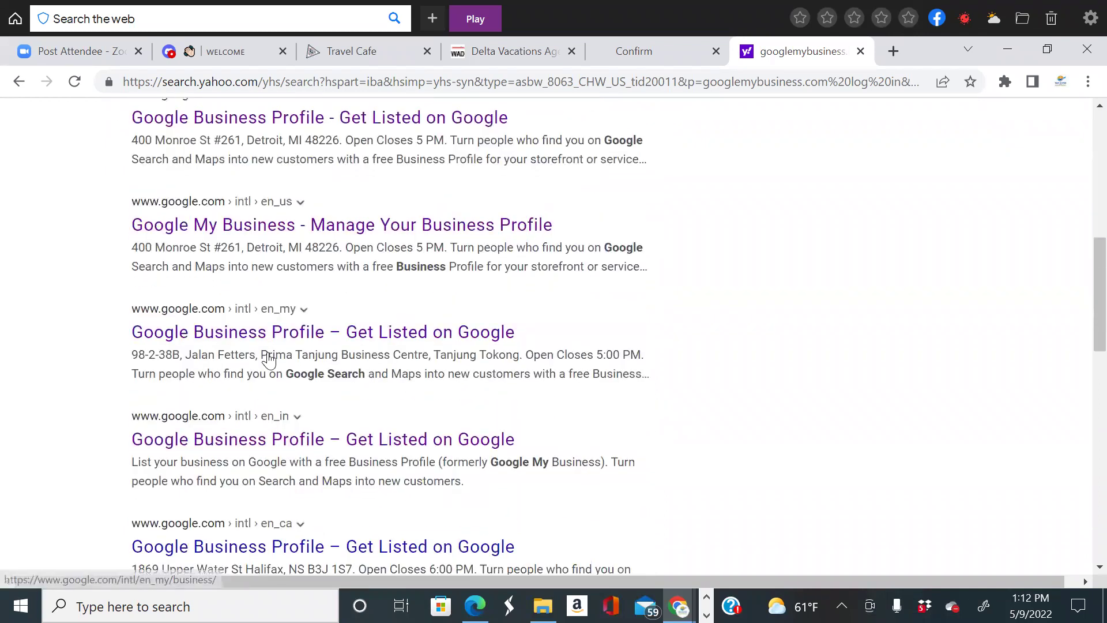
scroll(269, 359, "down", 2)
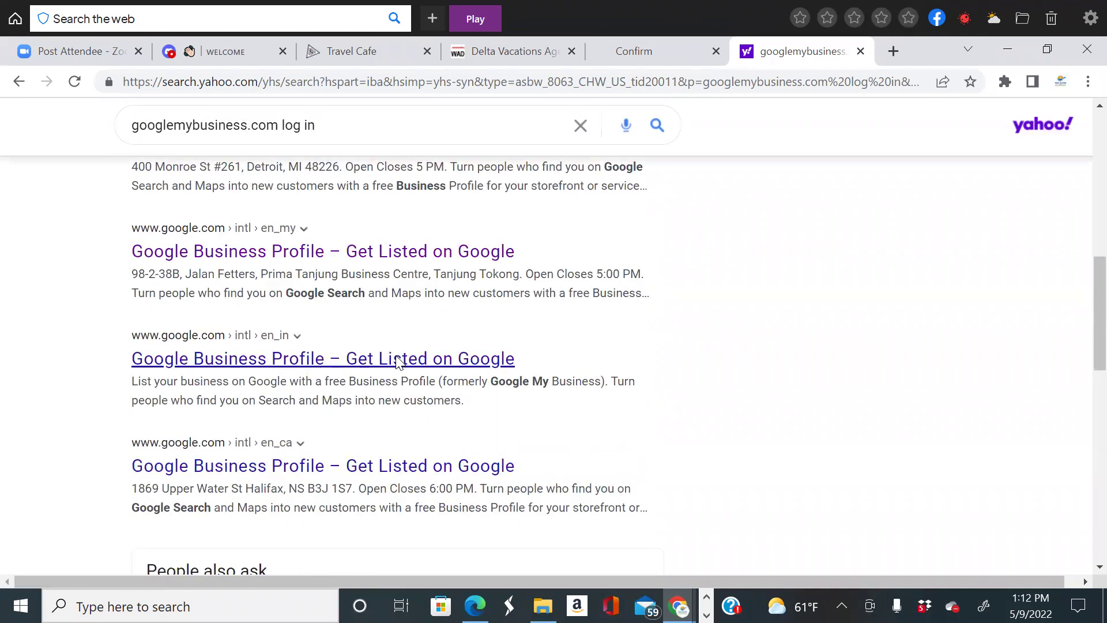
left_click(397, 360)
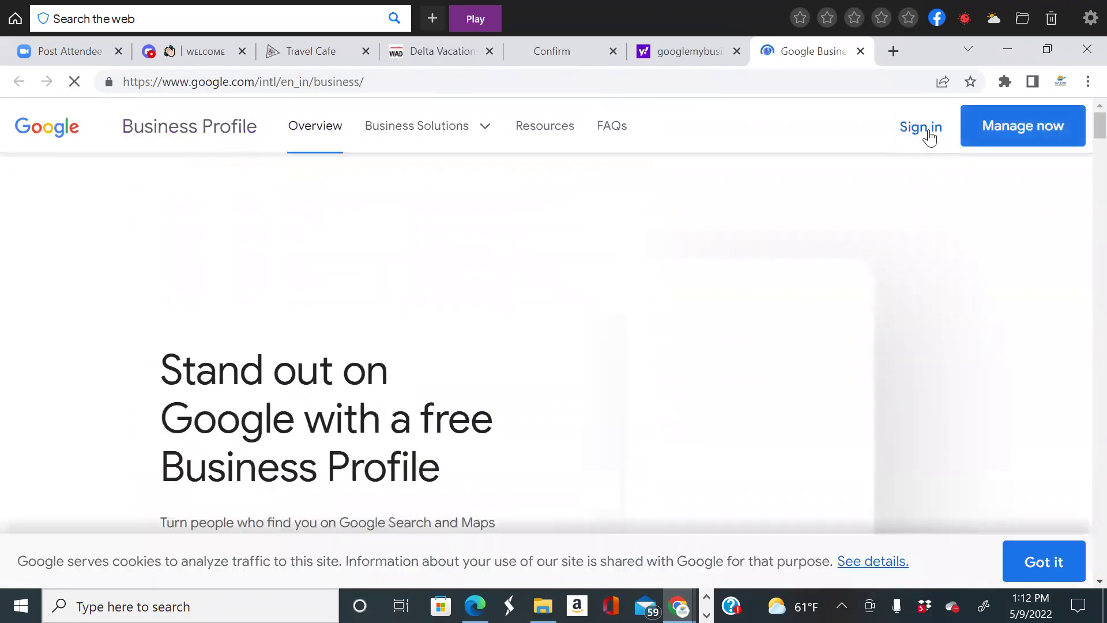
Sign in to the Sky Land and Ocean Travel profile, view Posts, then return Home.
left_click(926, 130)
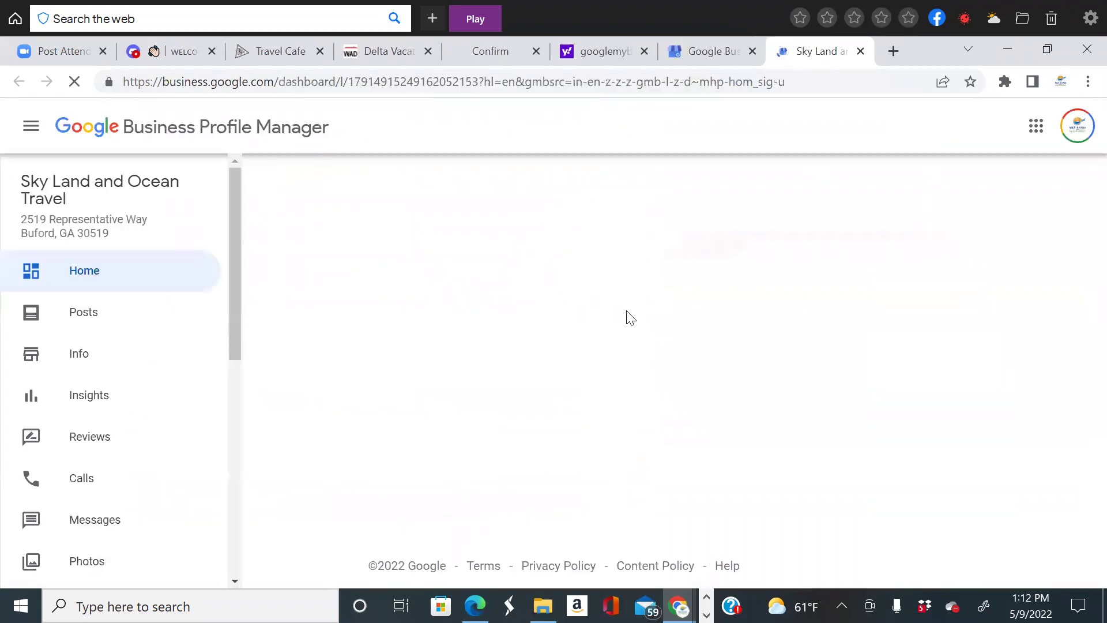
left_click(114, 309)
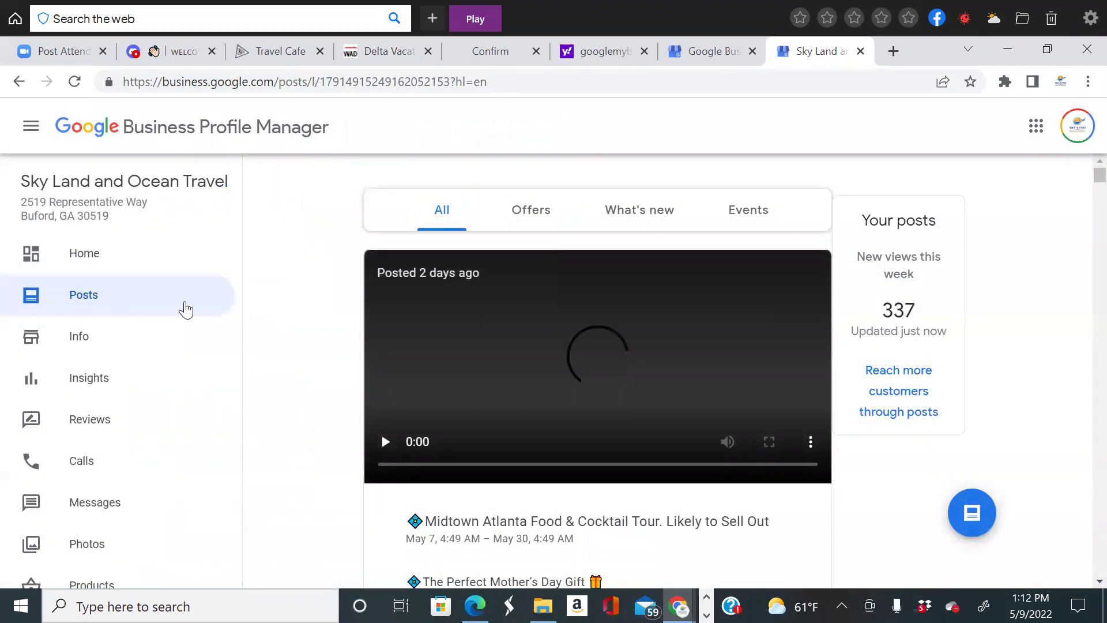
scroll(114, 361, "down", 2)
scroll(114, 361, "up", 2)
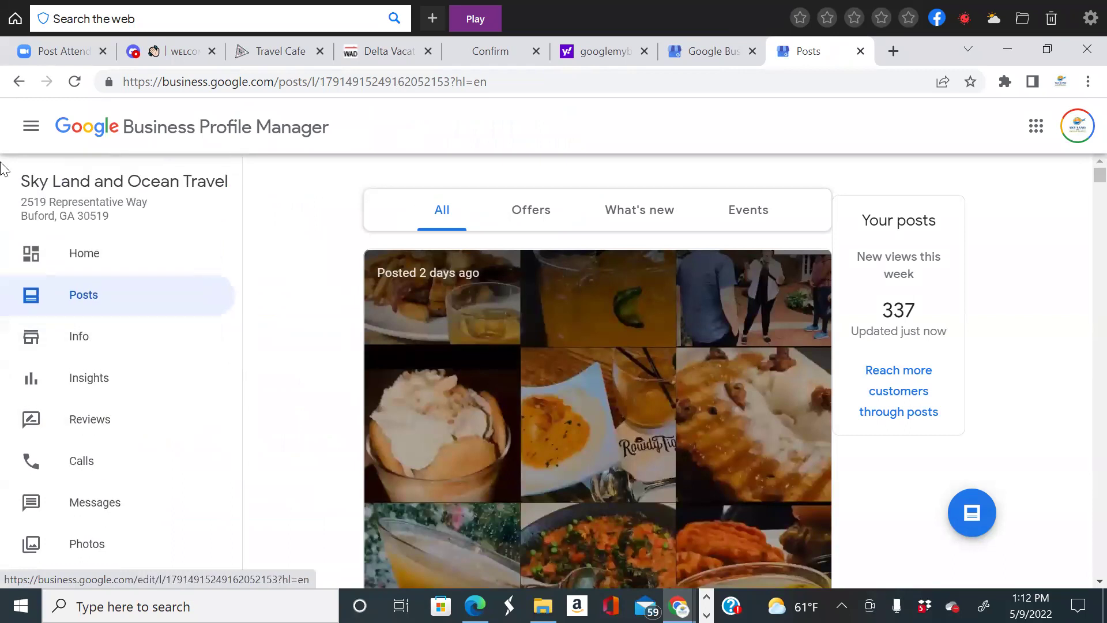
left_click(18, 81)
Go to the profile's Photos and choose to add photos from the computer.
scroll(710, 375, "down", 1)
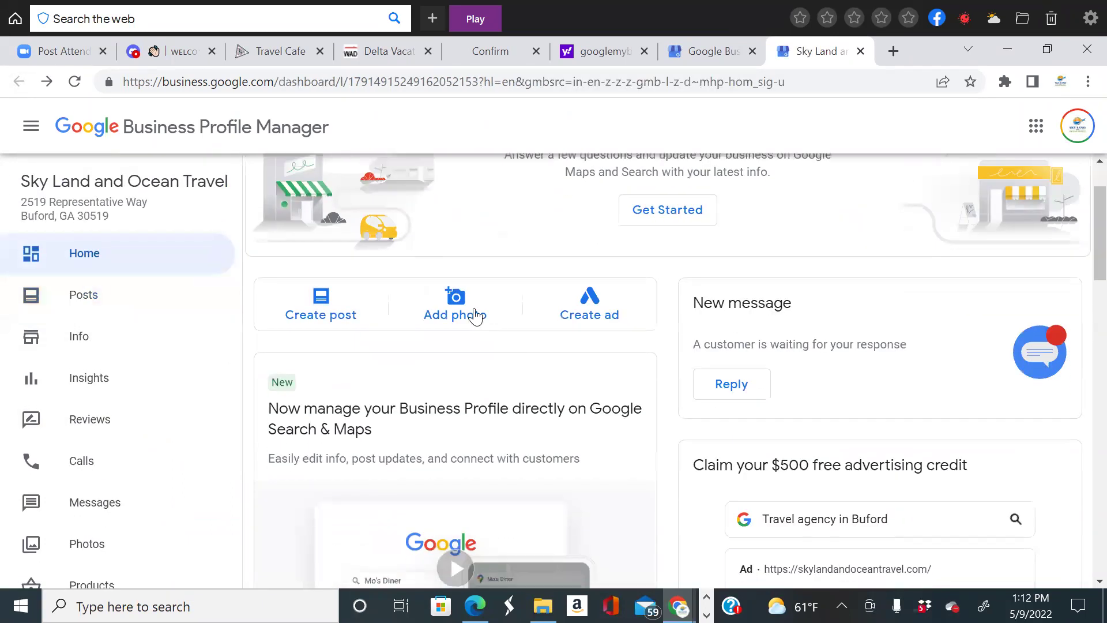
left_click(453, 315)
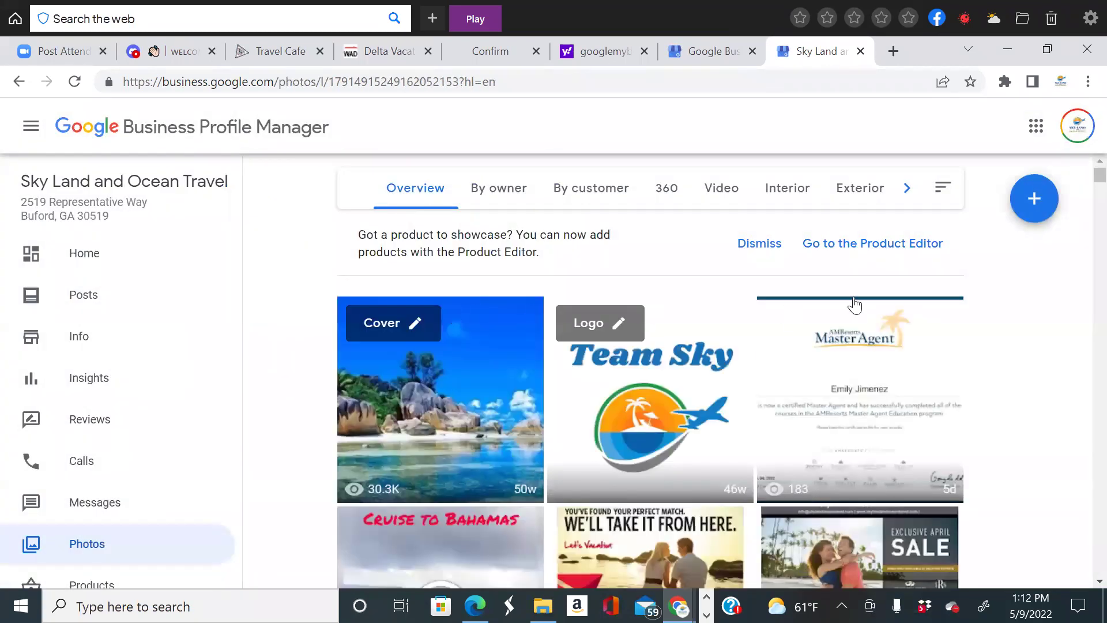
left_click(1033, 199)
left_click(507, 371)
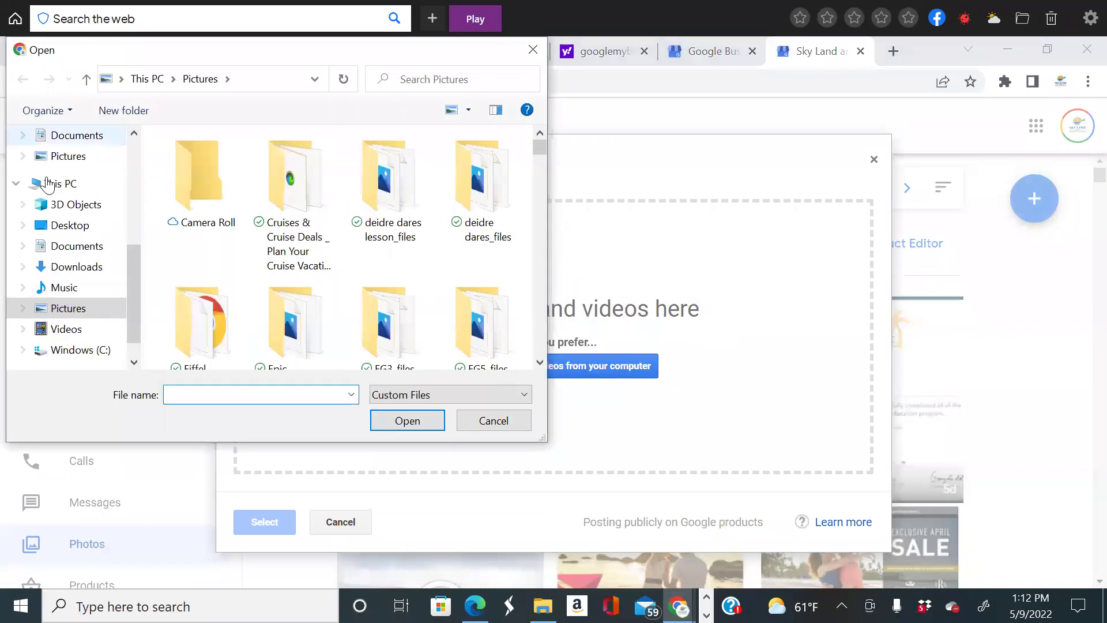
Try opening a file named 'Honey' from Downloads and Pictures, dismissing the not-found warning.
scroll(49, 184, "up", 5)
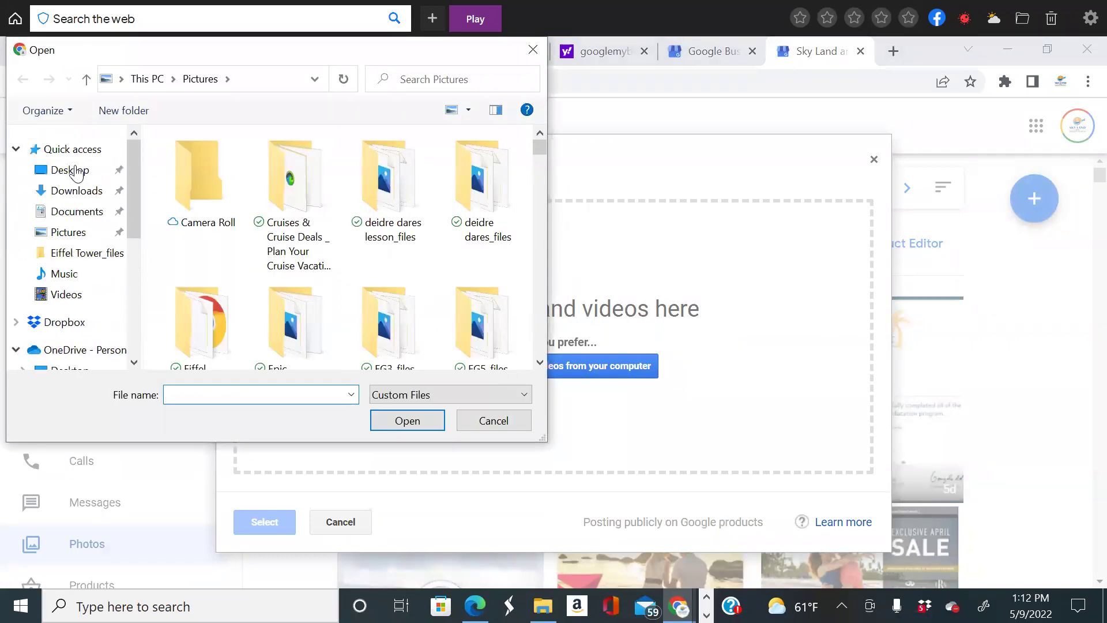
left_click(75, 191)
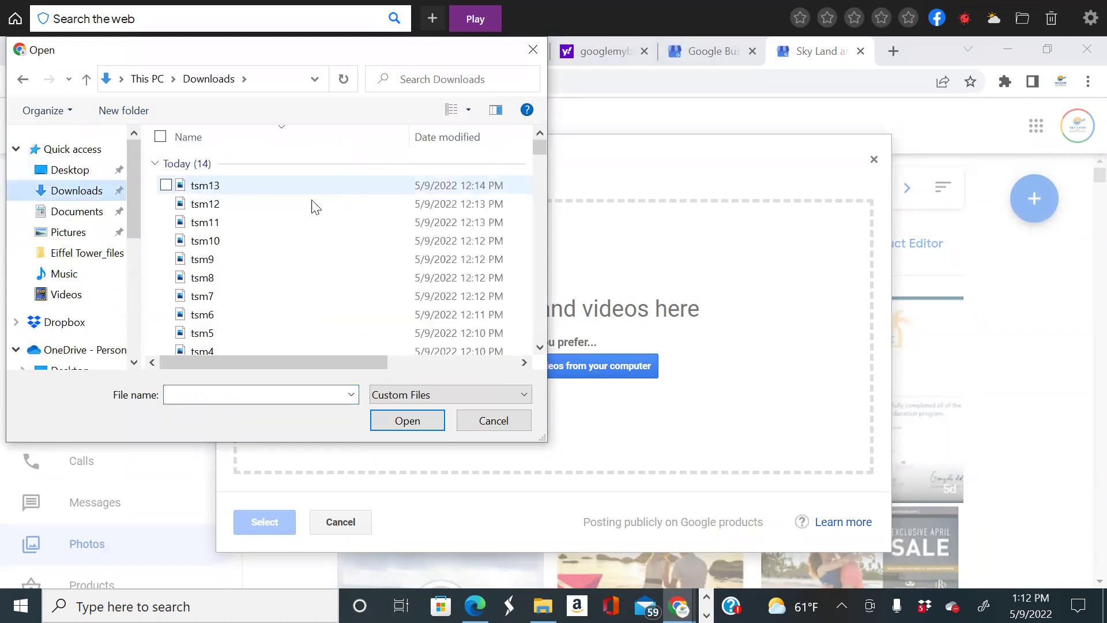
scroll(247, 252, "down", 5)
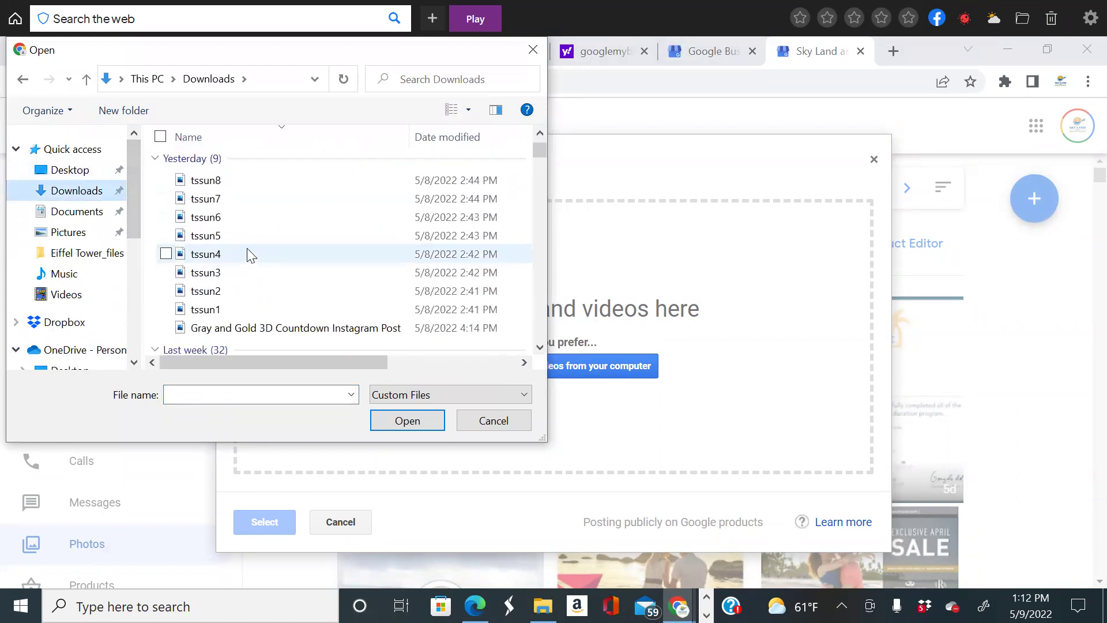
scroll(64, 266, "down", 1)
left_click(81, 199)
left_click(207, 393)
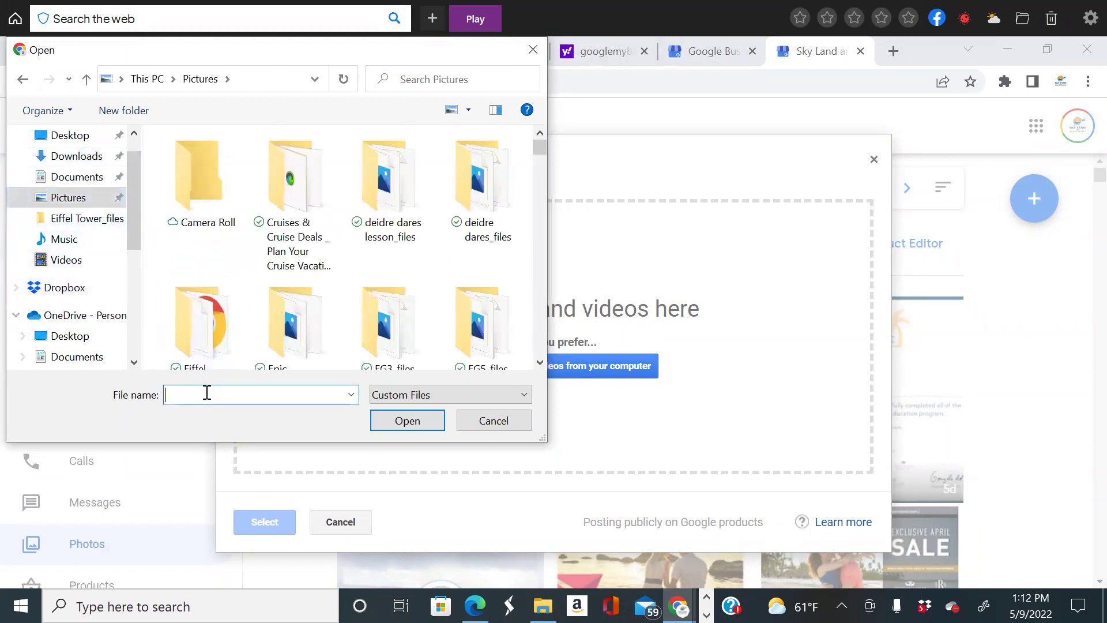
type("H")
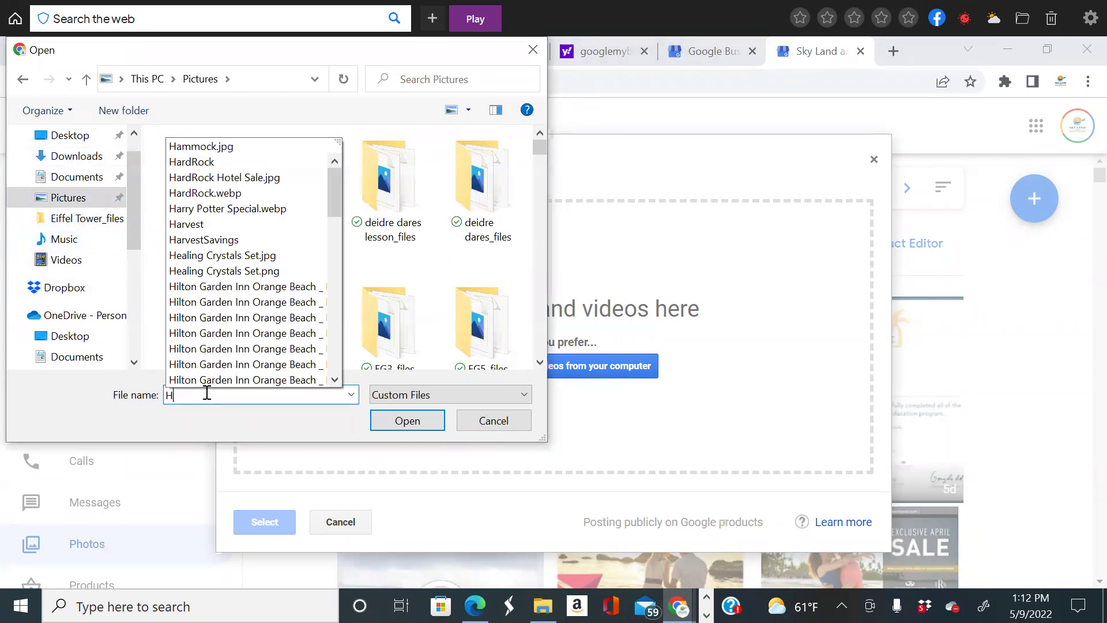
type("oney")
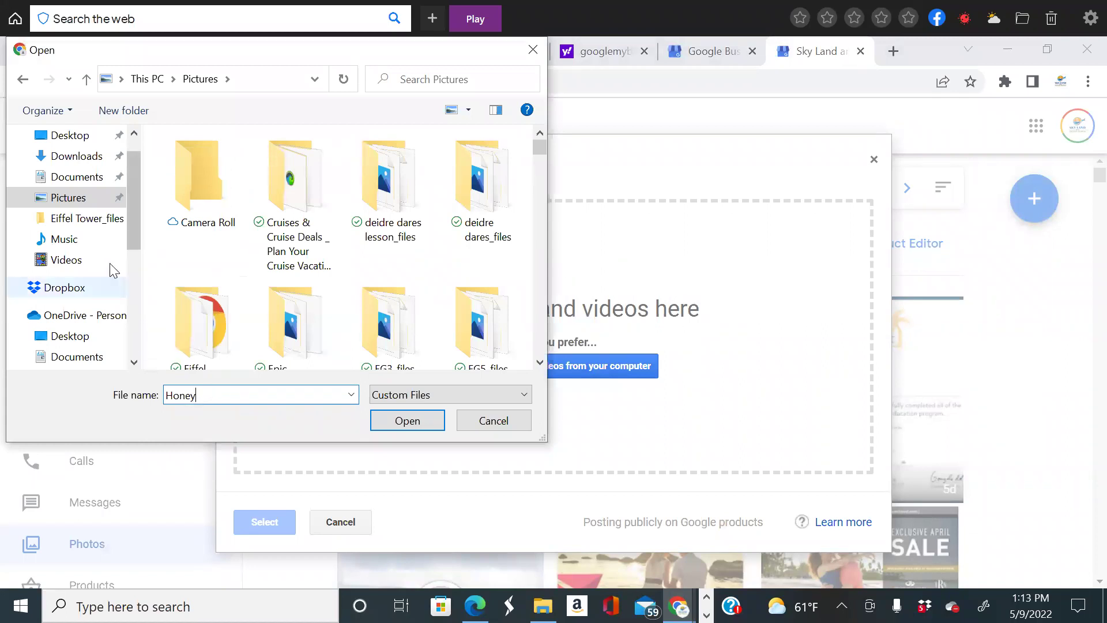
double_click(217, 394)
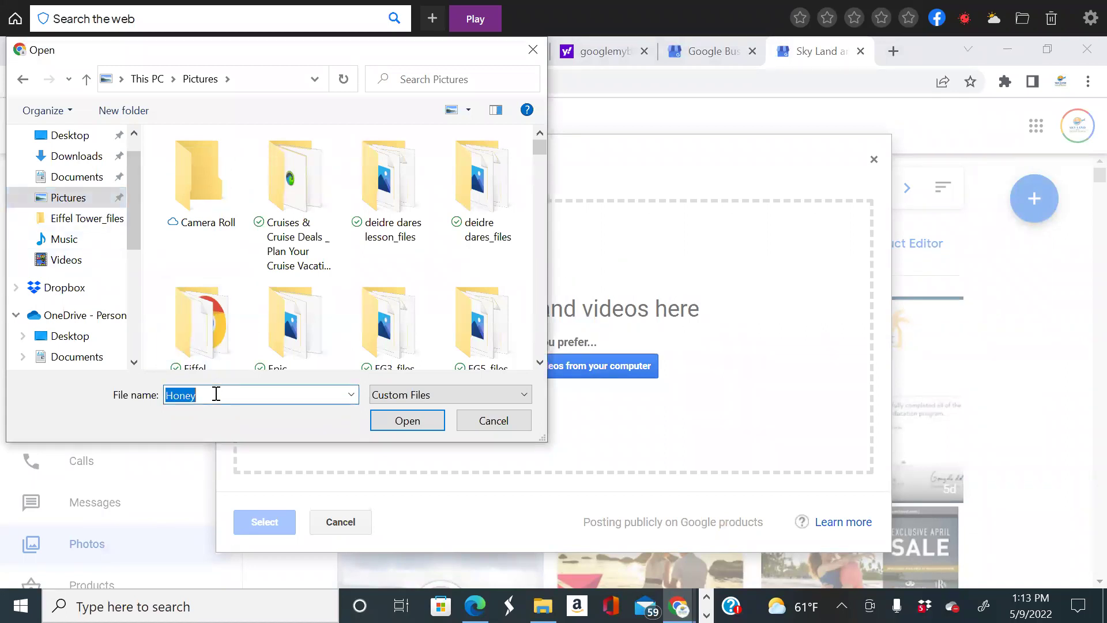
left_click(215, 396)
left_click(415, 417)
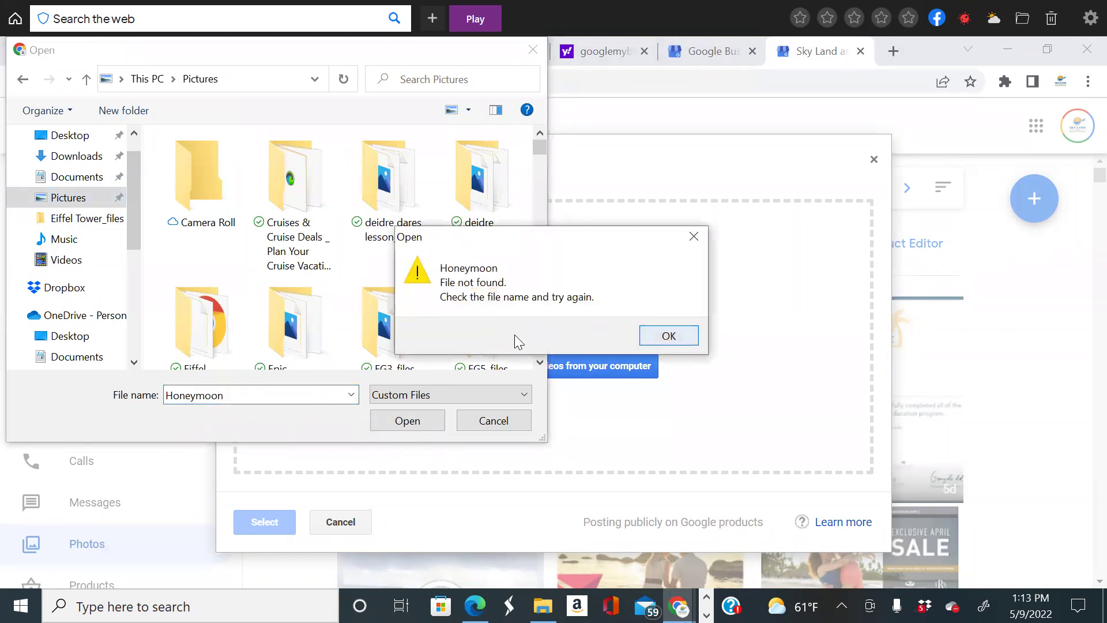
key("Return")
left_click(540, 362)
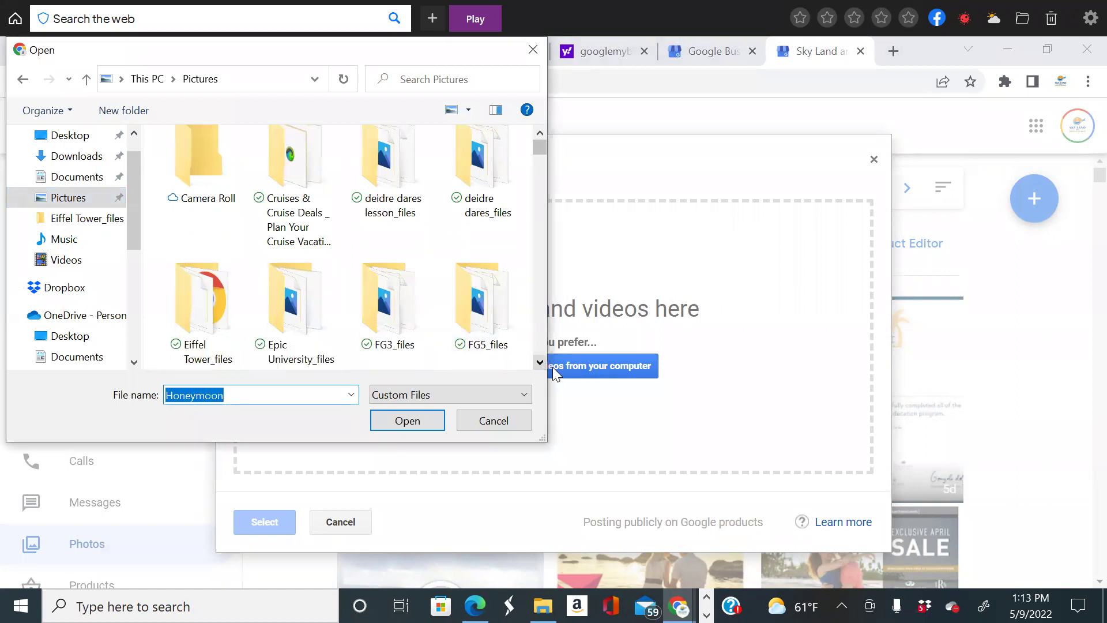
Browse Pictures, cancel the file picker, and switch to the Marketing Hub page.
scroll(542, 365, "down", 10)
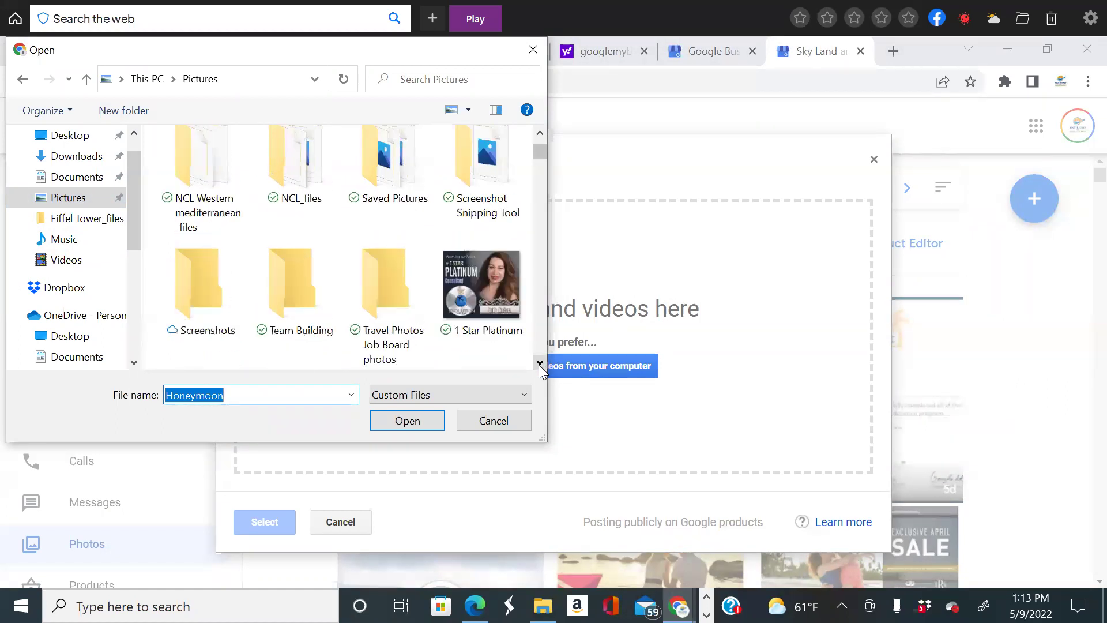
scroll(540, 365, "down", 15)
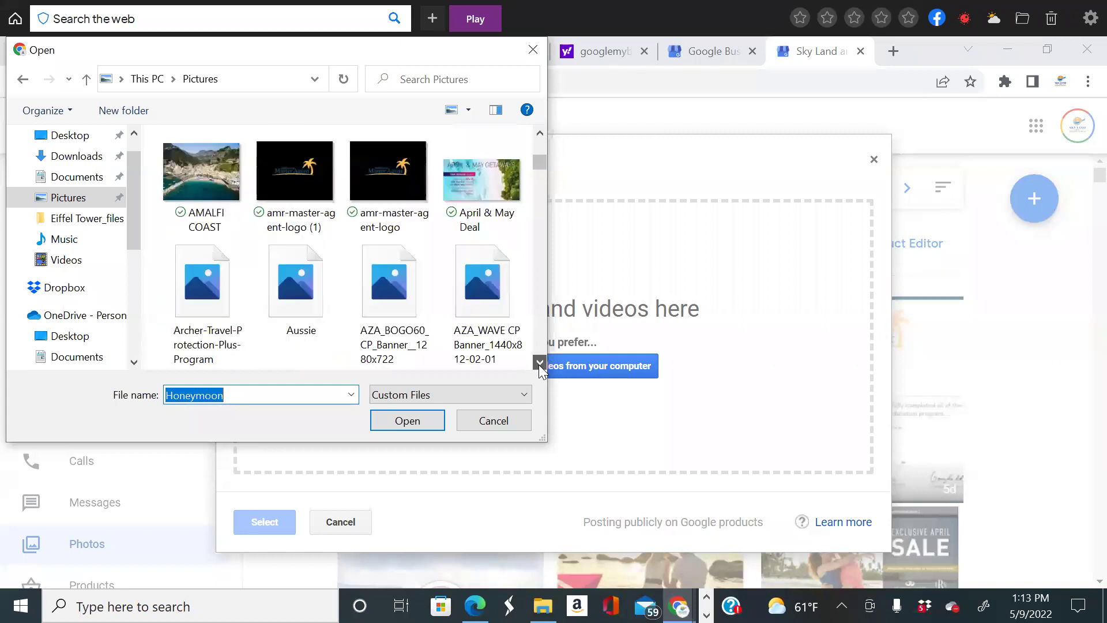
scroll(540, 365, "down", 15)
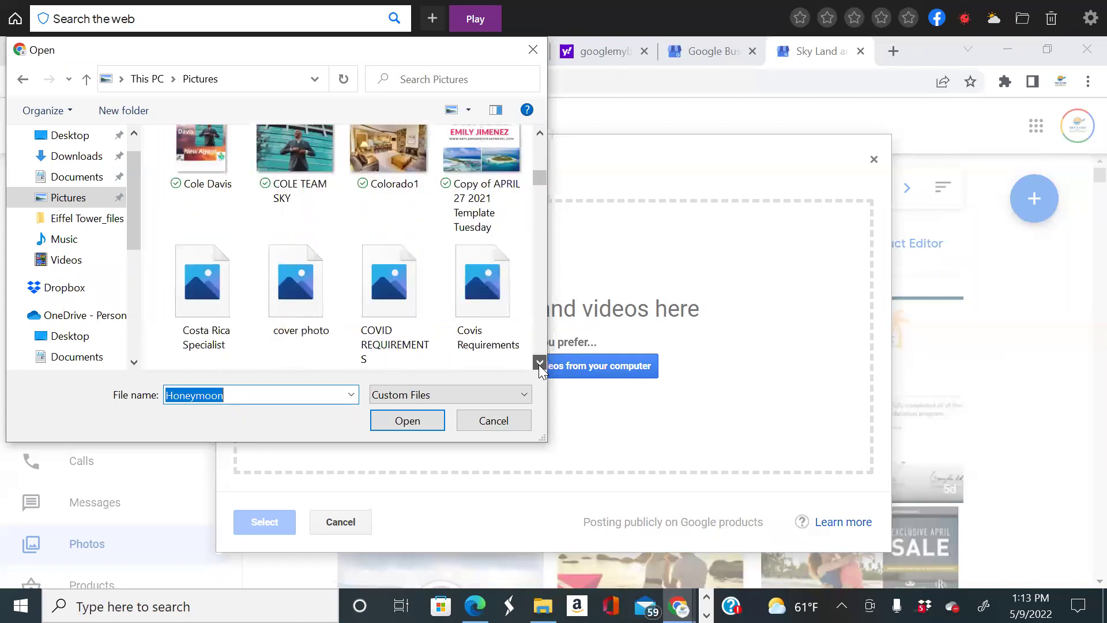
scroll(539, 364, "down", 15)
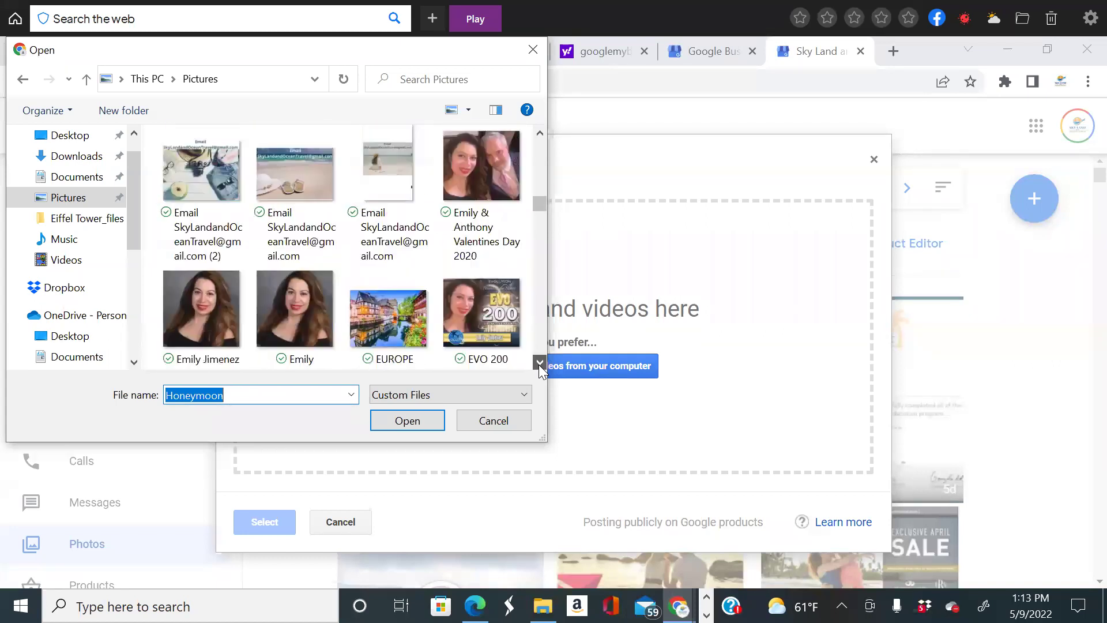
scroll(538, 365, "down", 15)
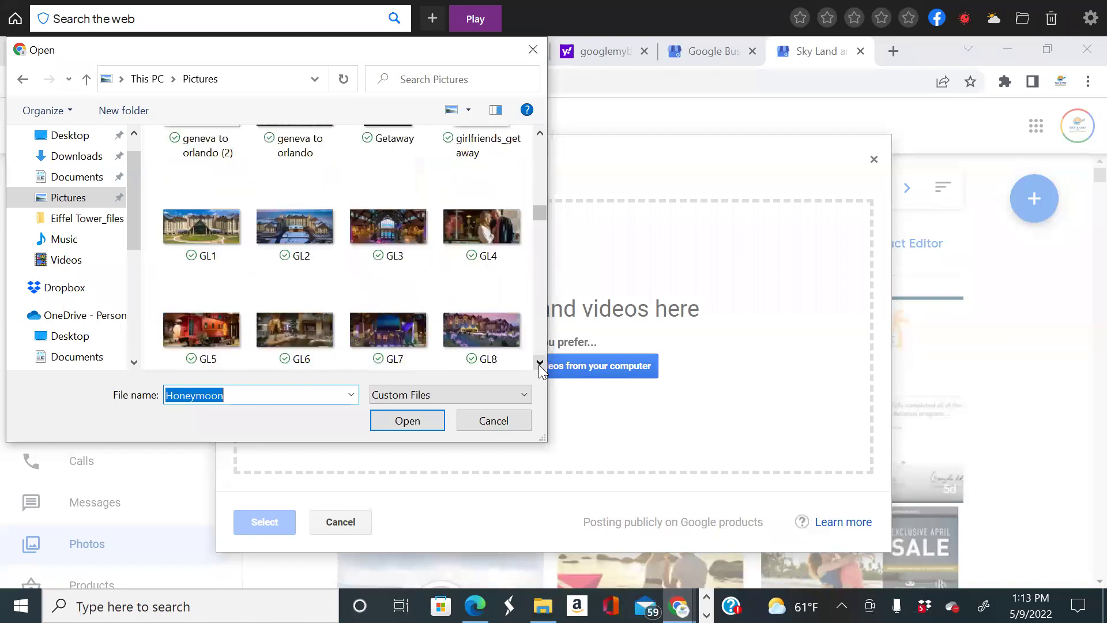
scroll(539, 364, "down", 15)
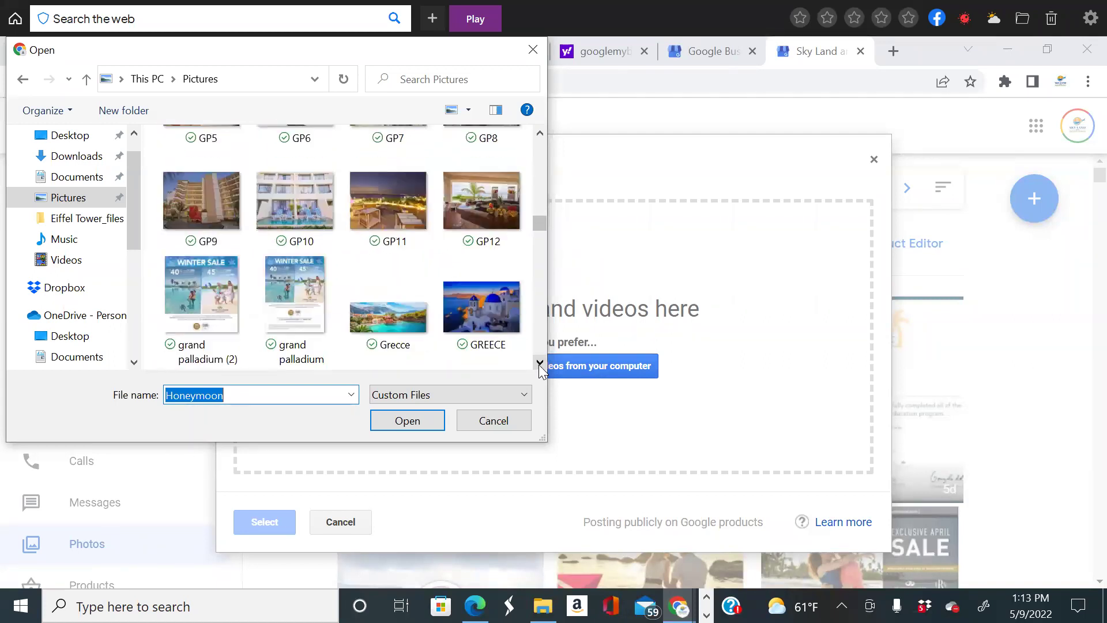
scroll(540, 364, "down", 3)
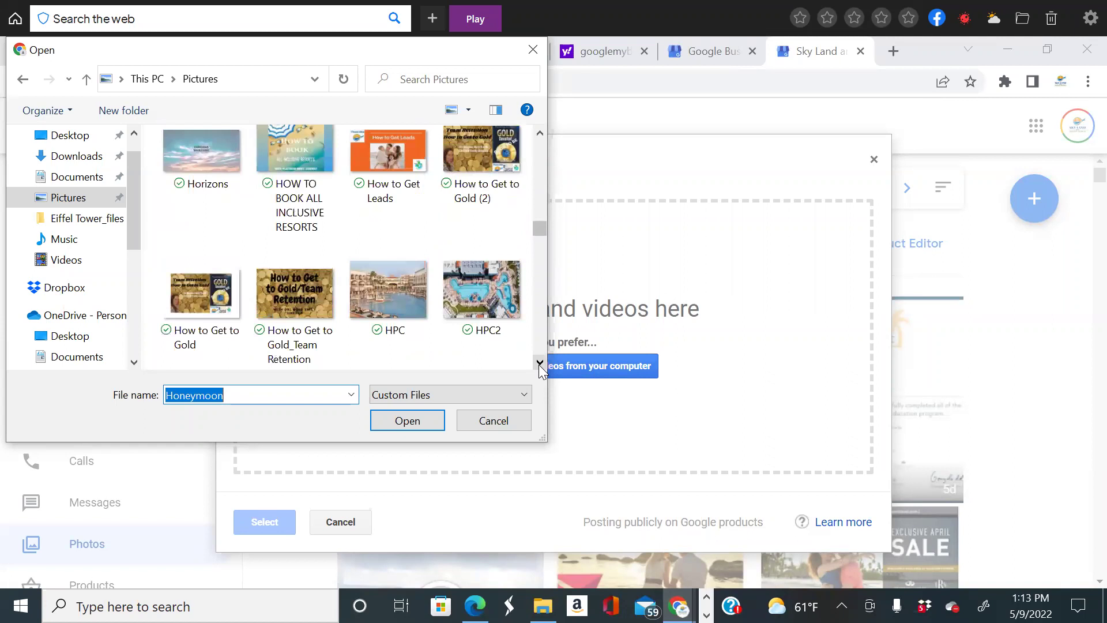
scroll(540, 353, "up", 15)
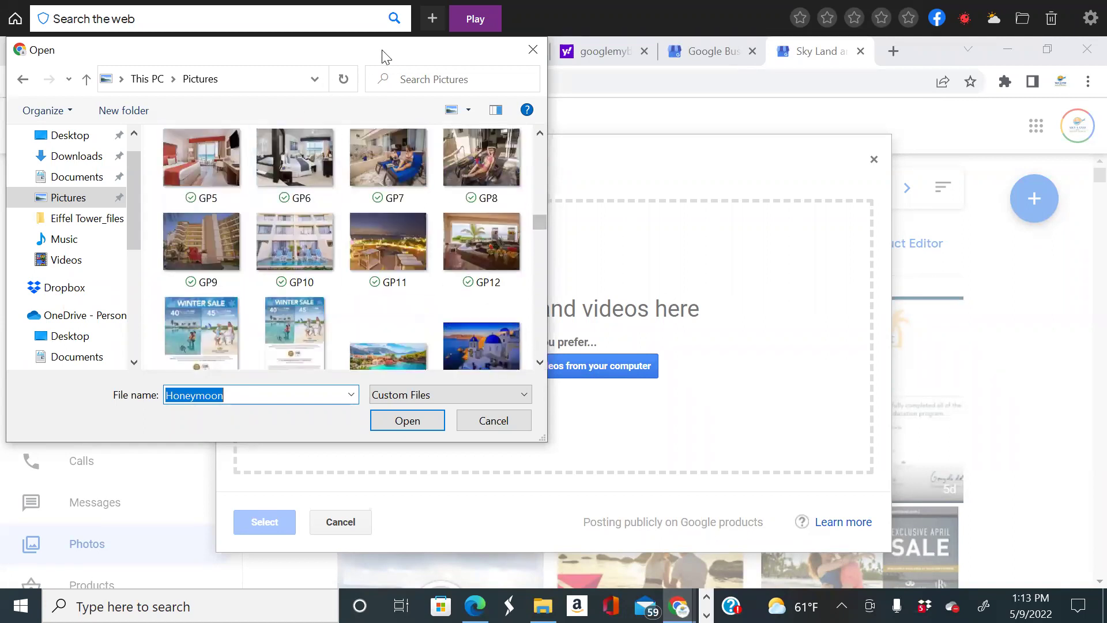
left_click(533, 50)
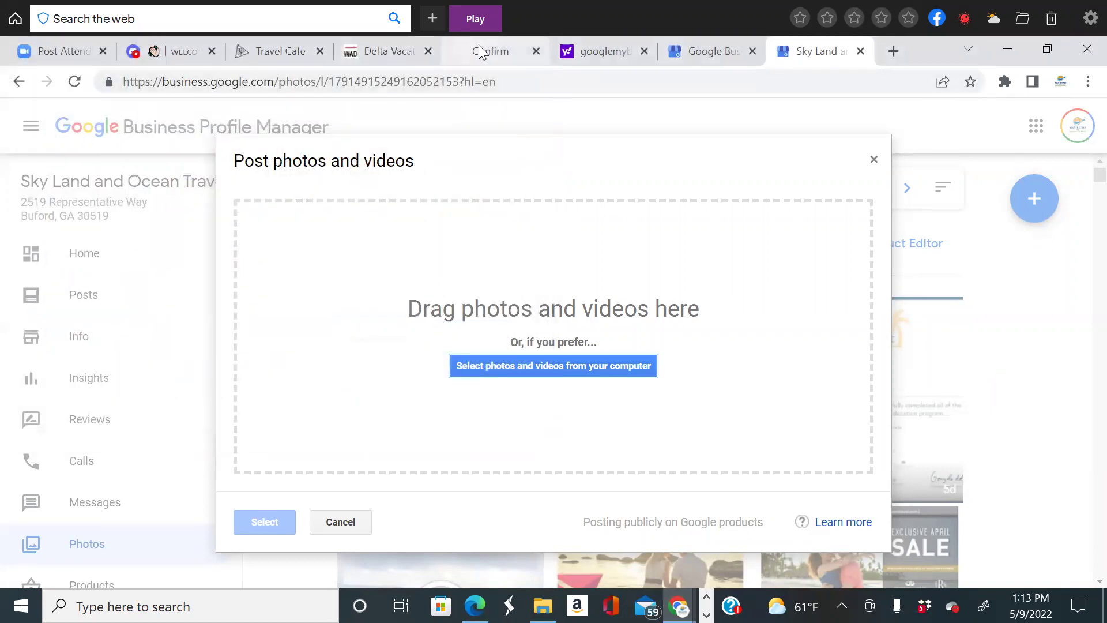
left_click(478, 49)
scroll(798, 332, "down", 2)
scroll(798, 332, "up", 2)
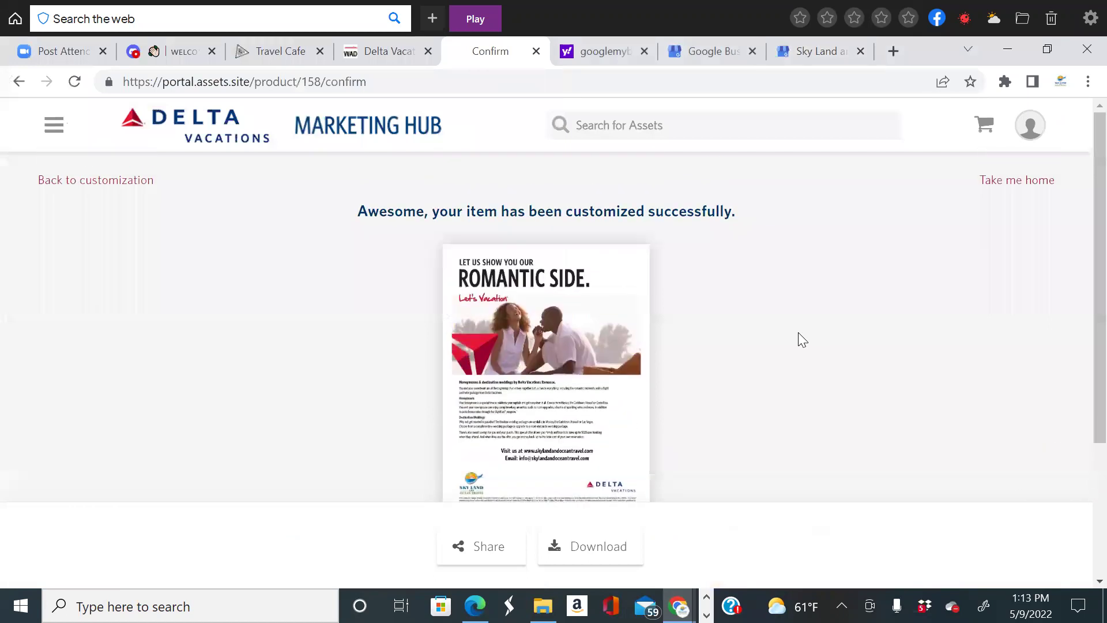
scroll(798, 332, "down", 2)
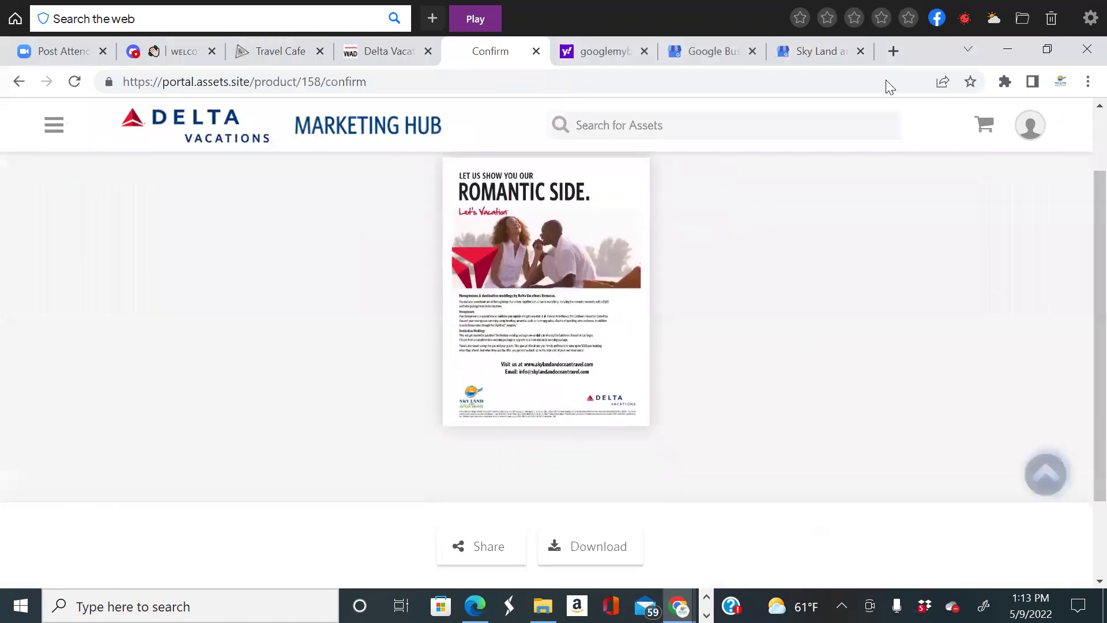
left_click(21, 606)
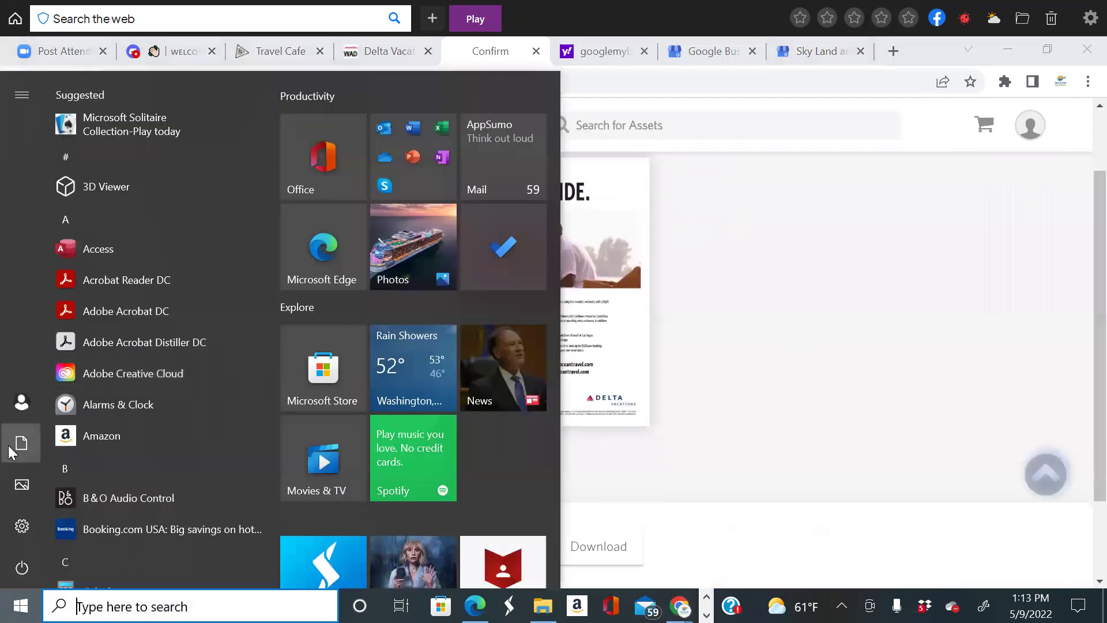
left_click(21, 443)
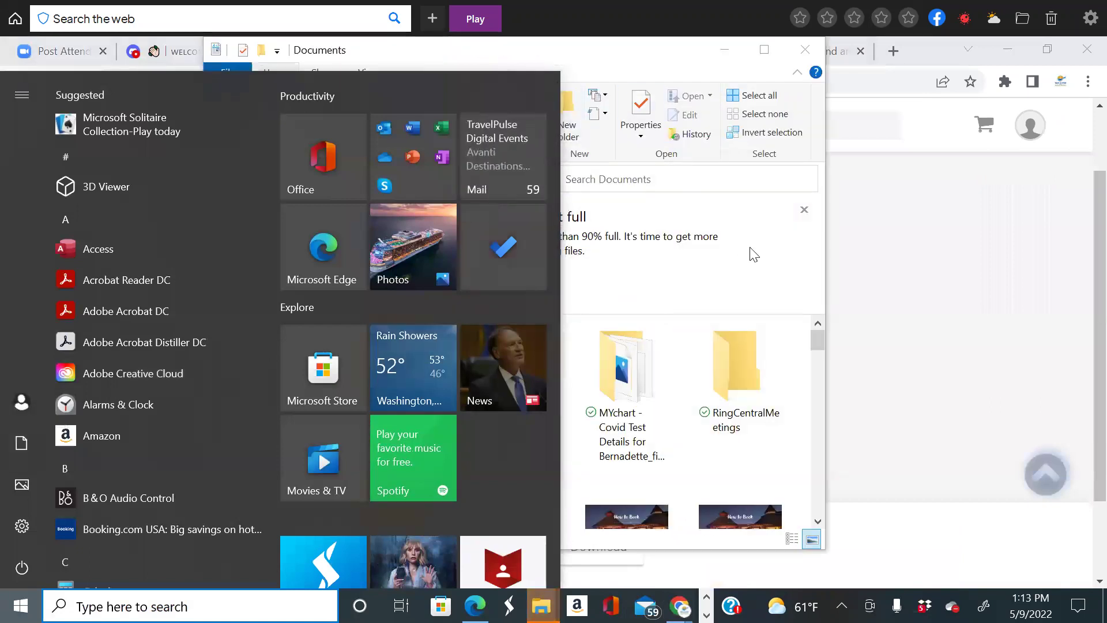
scroll(258, 254, "up", 2)
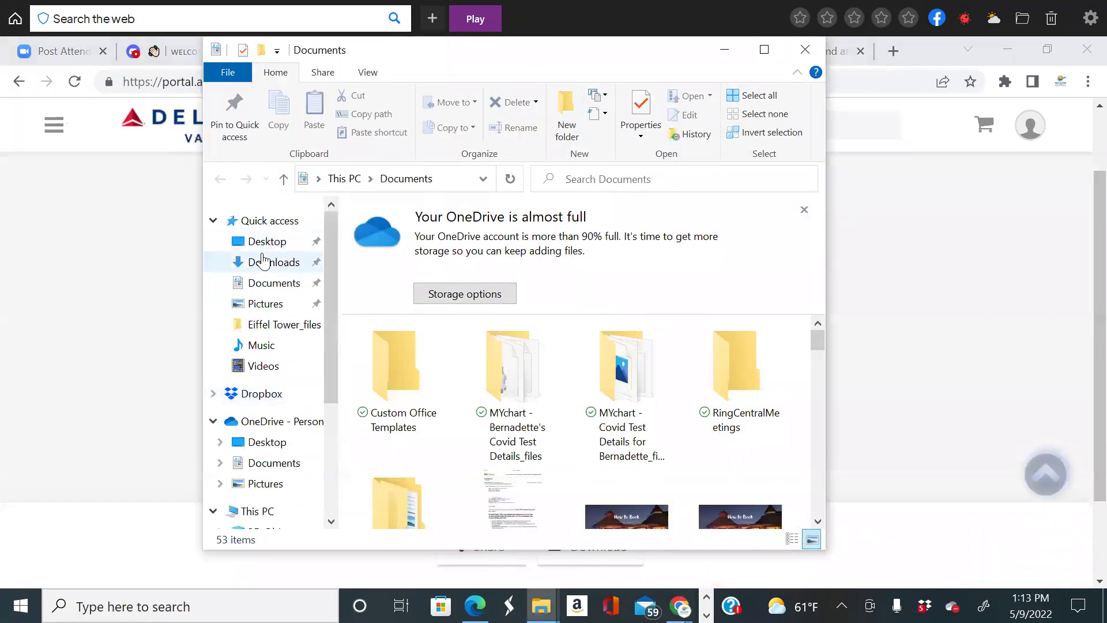
left_click(263, 267)
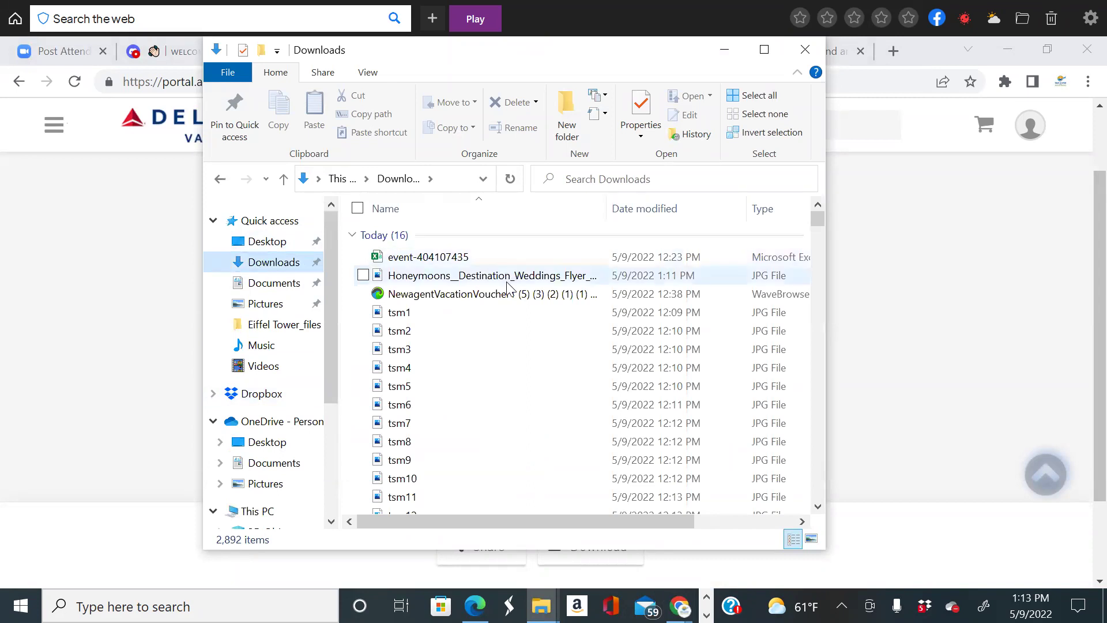
left_click(805, 50)
left_click(807, 50)
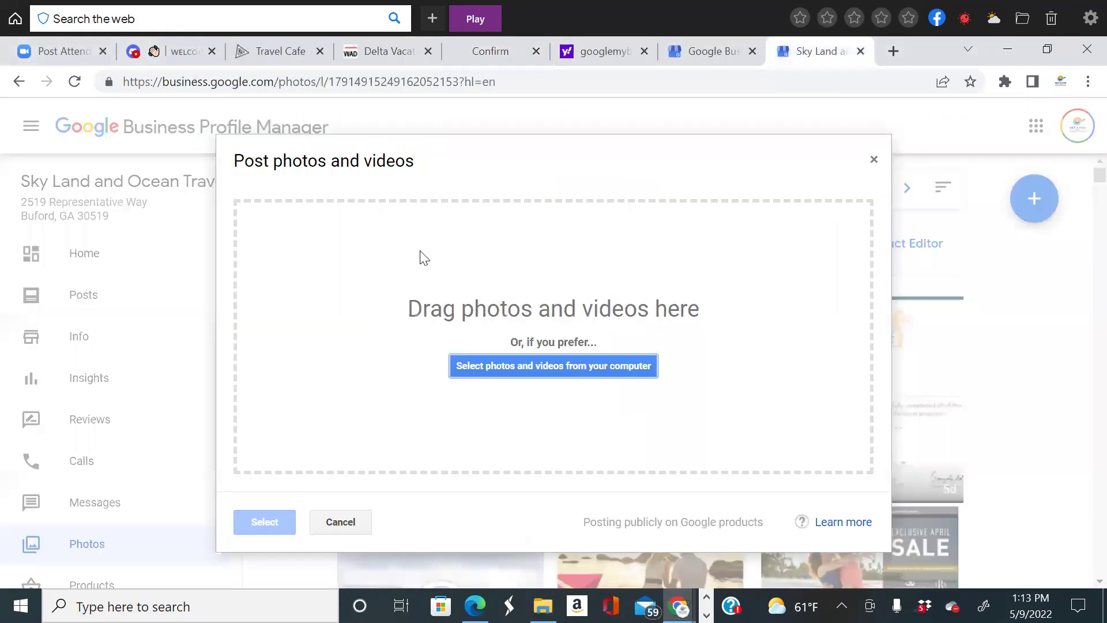
left_click(493, 370)
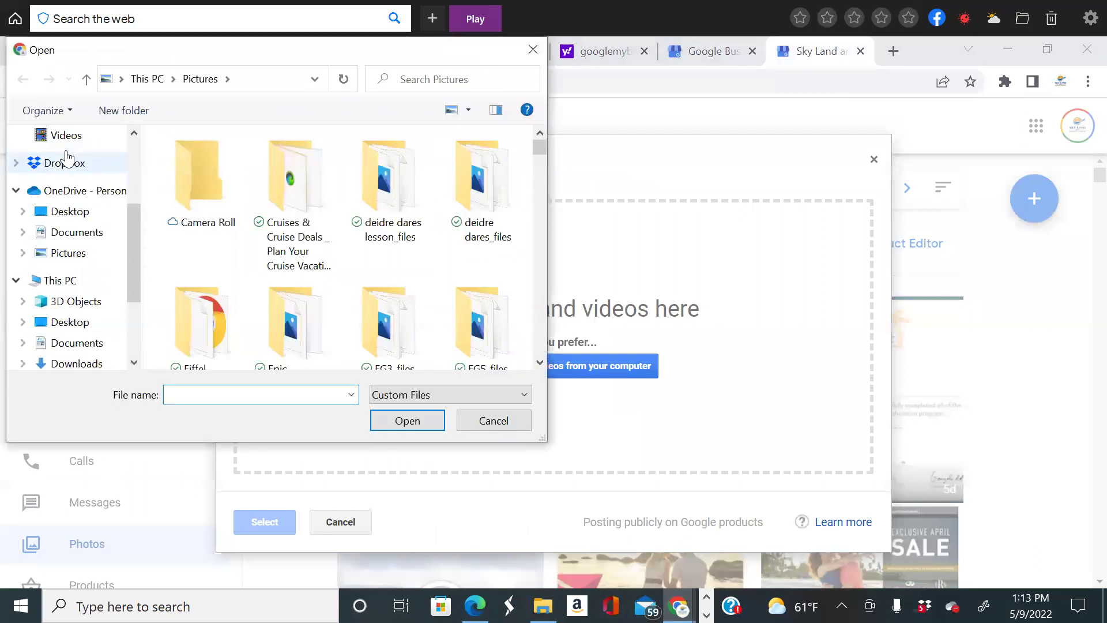
Upload the Honeymoons_Destination_Weddings flyer JPG from Downloads to the profile photos.
scroll(66, 156, "up", 3)
left_click(78, 189)
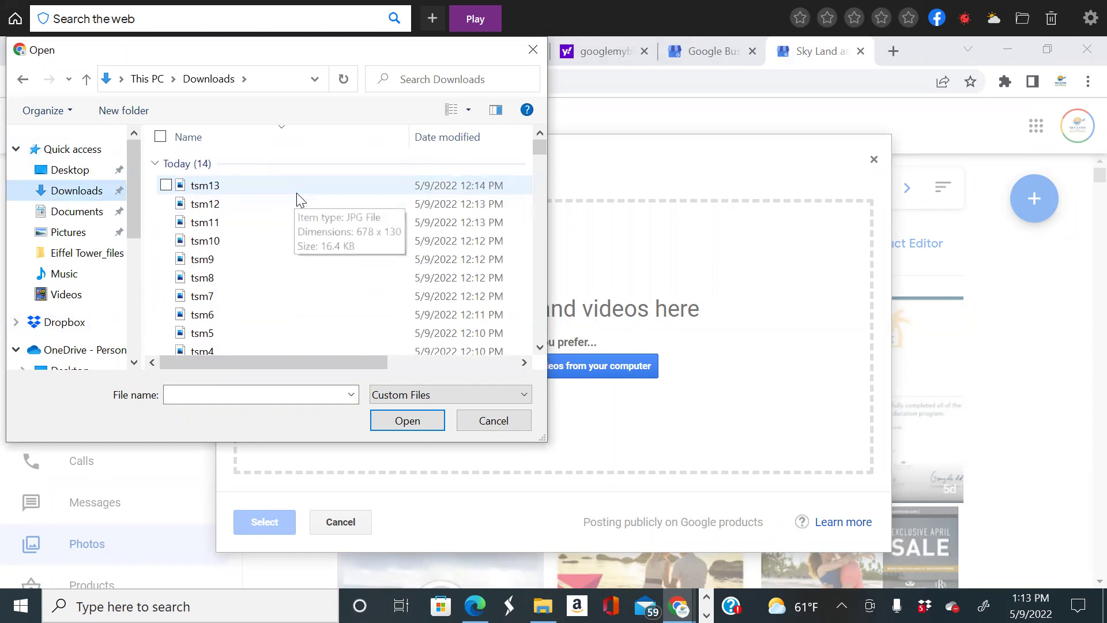
scroll(300, 231, "down", 2)
left_click(302, 322)
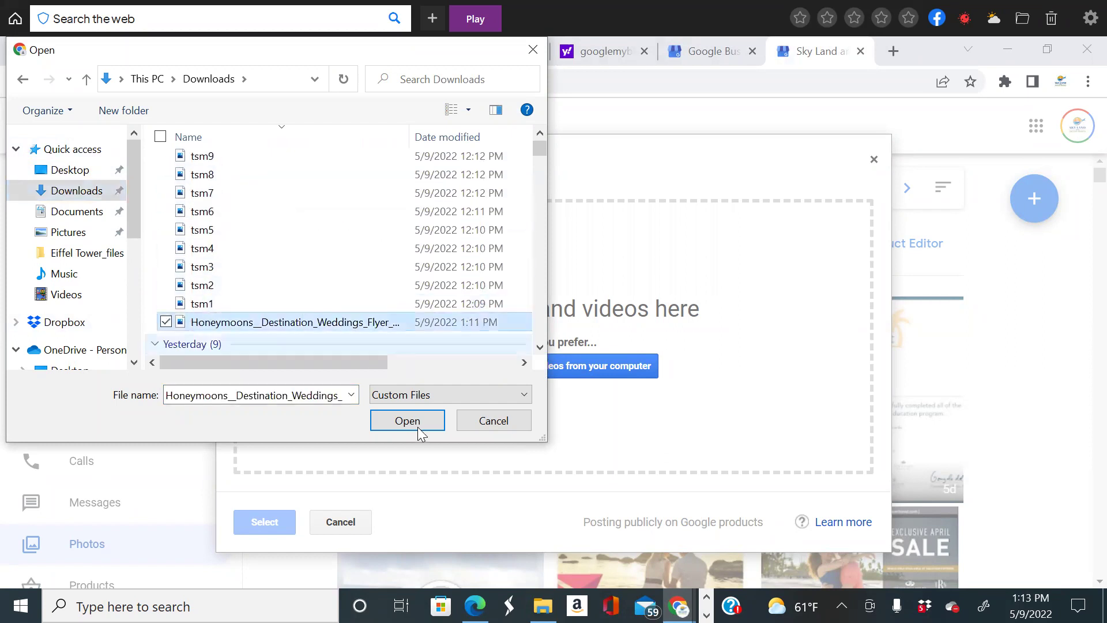
left_click(419, 430)
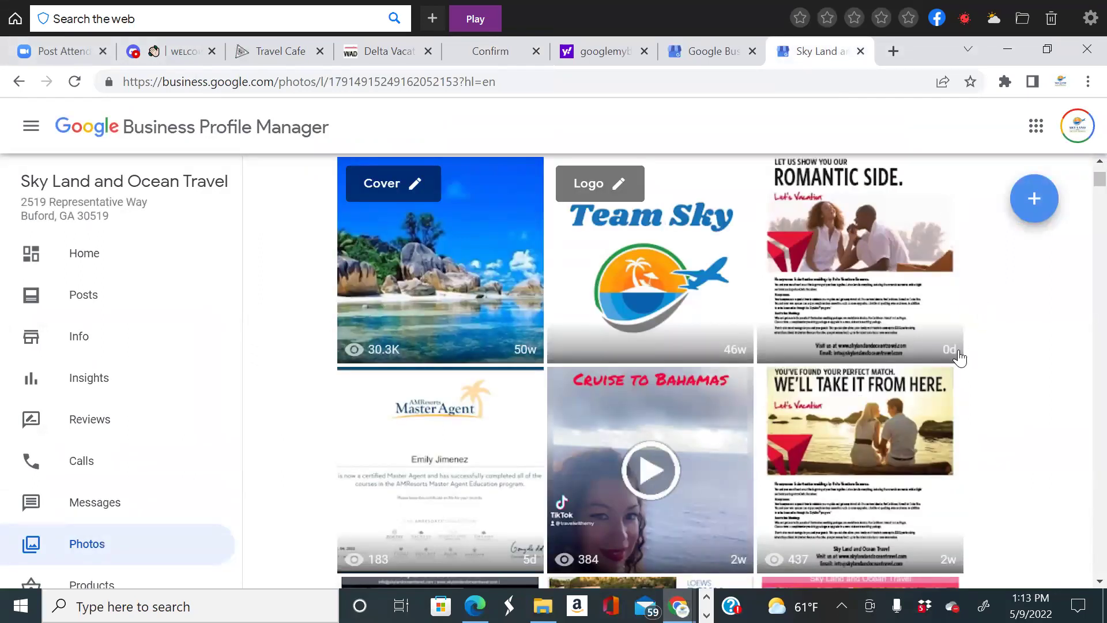
scroll(980, 392, "down", 2)
Close the Sky Land and Ocean Travel photos tab showing the flyer dated 0d.
scroll(1009, 425, "up", 4)
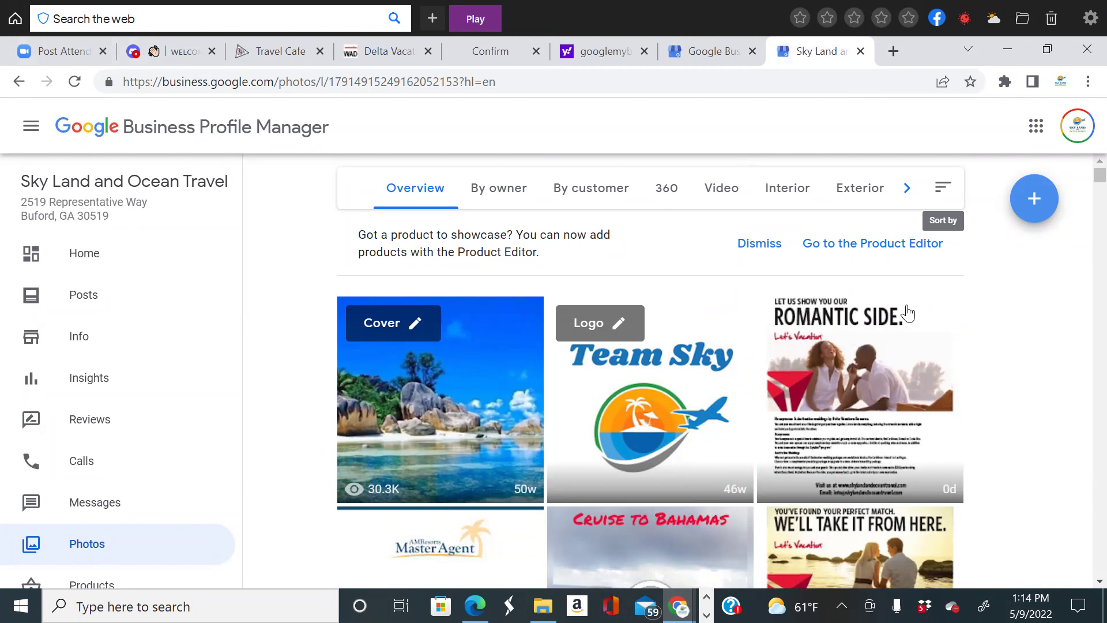
left_click(861, 51)
Switch to the Delta Vacations WorldAgentDirect tab and scroll to the Marketing Hub category tiles.
left_click(428, 55)
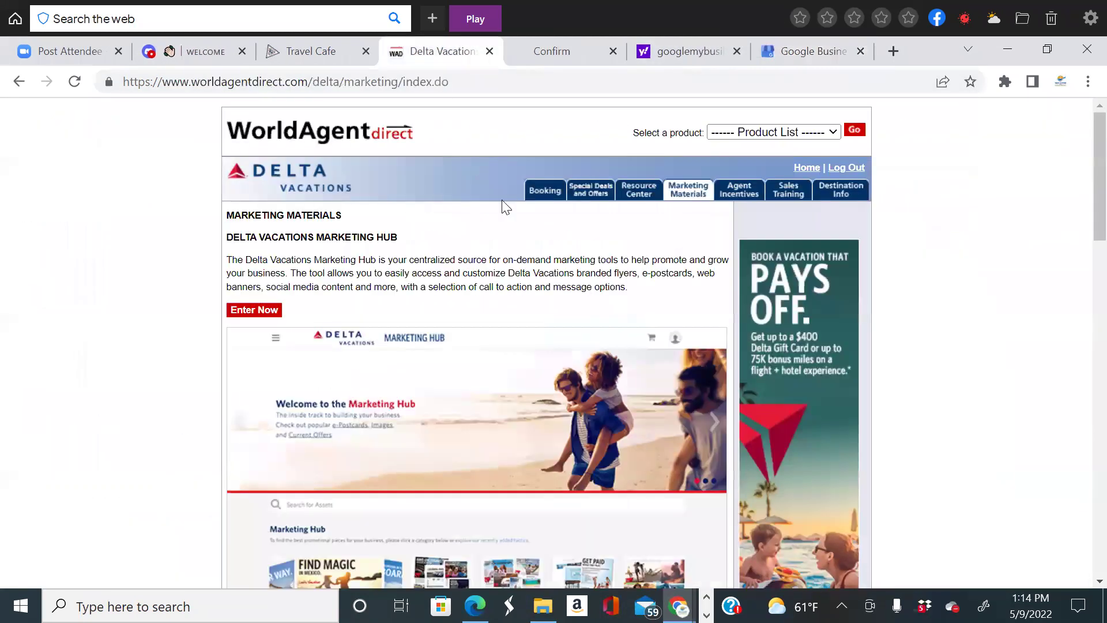
scroll(526, 327, "down", 3)
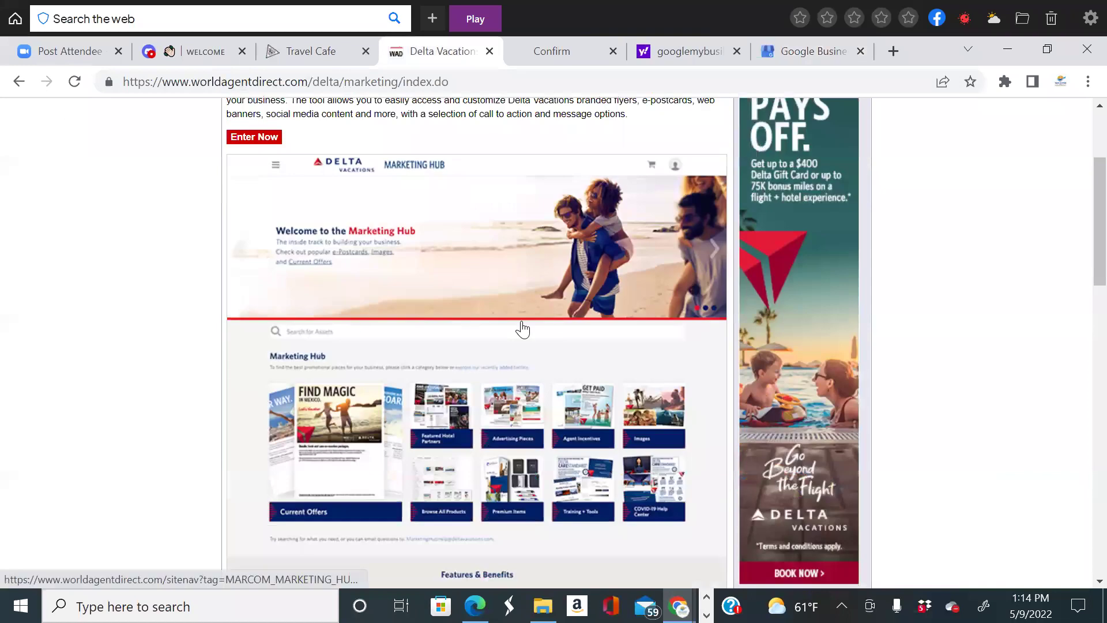
scroll(526, 328, "up", 3)
scroll(524, 328, "down", 2)
scroll(523, 328, "down", 4)
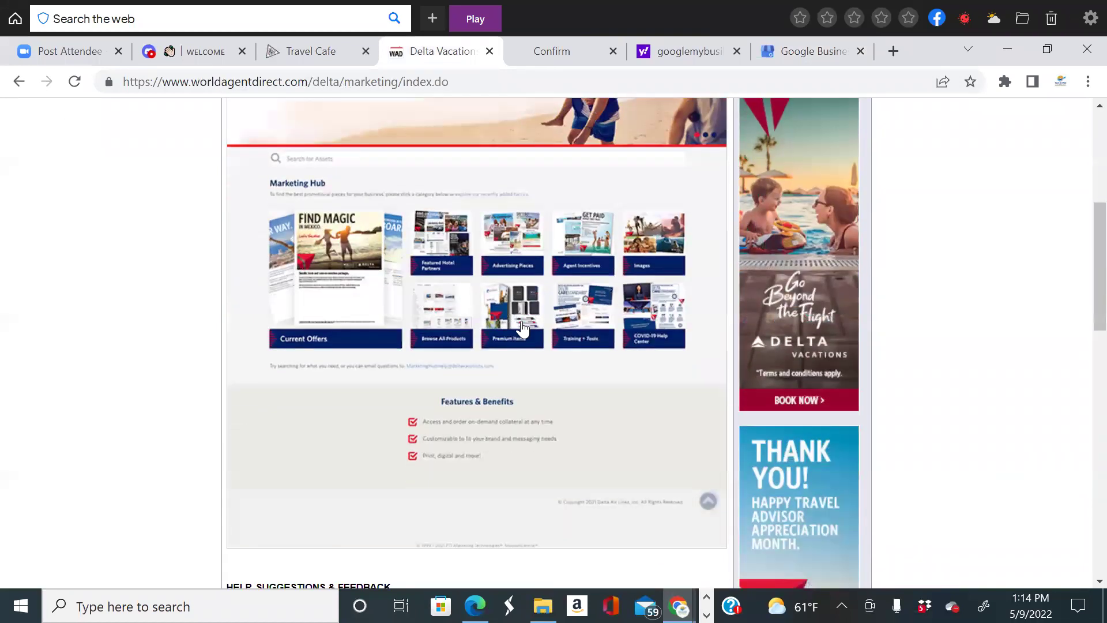
scroll(740, 340, "up", 4)
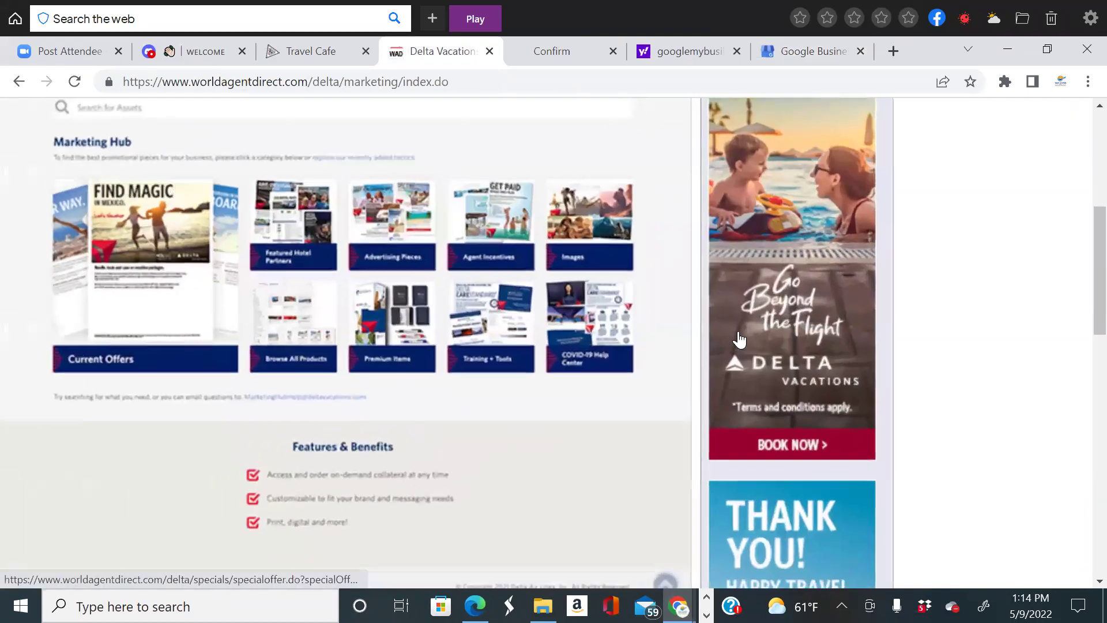
scroll(740, 341, "up", 4)
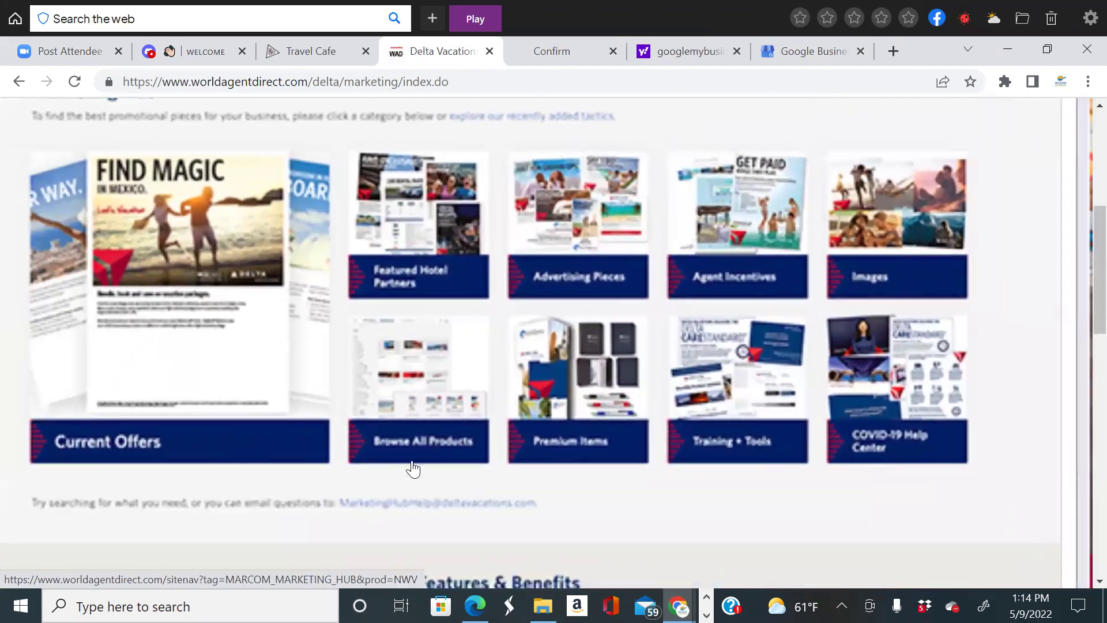
scroll(600, 346, "up", 2)
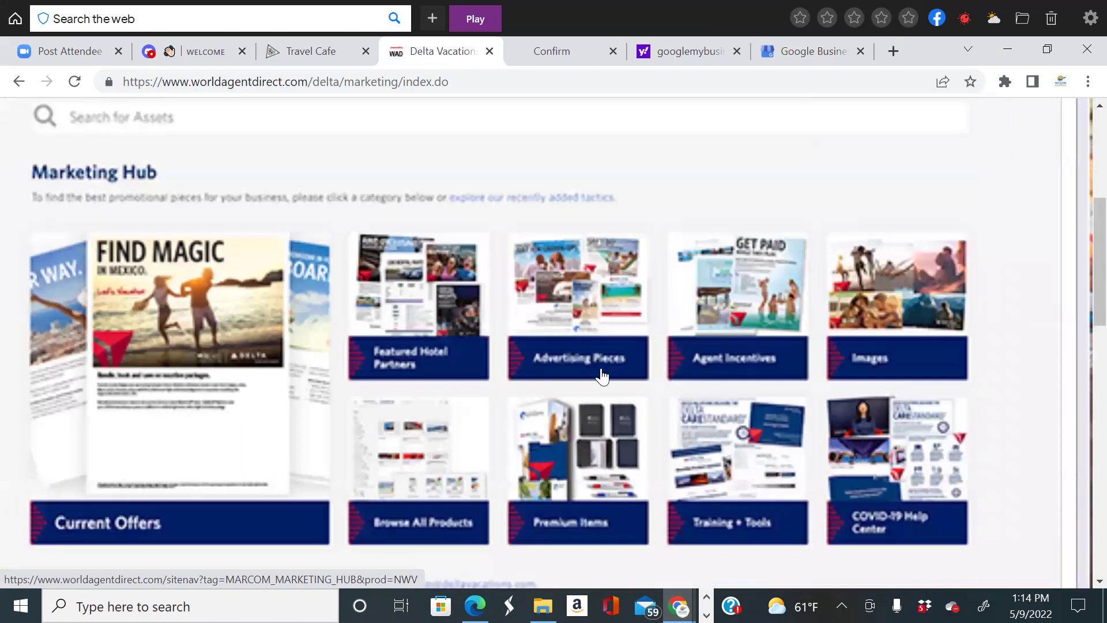
scroll(603, 375, "down", 3)
scroll(607, 390, "up", 1)
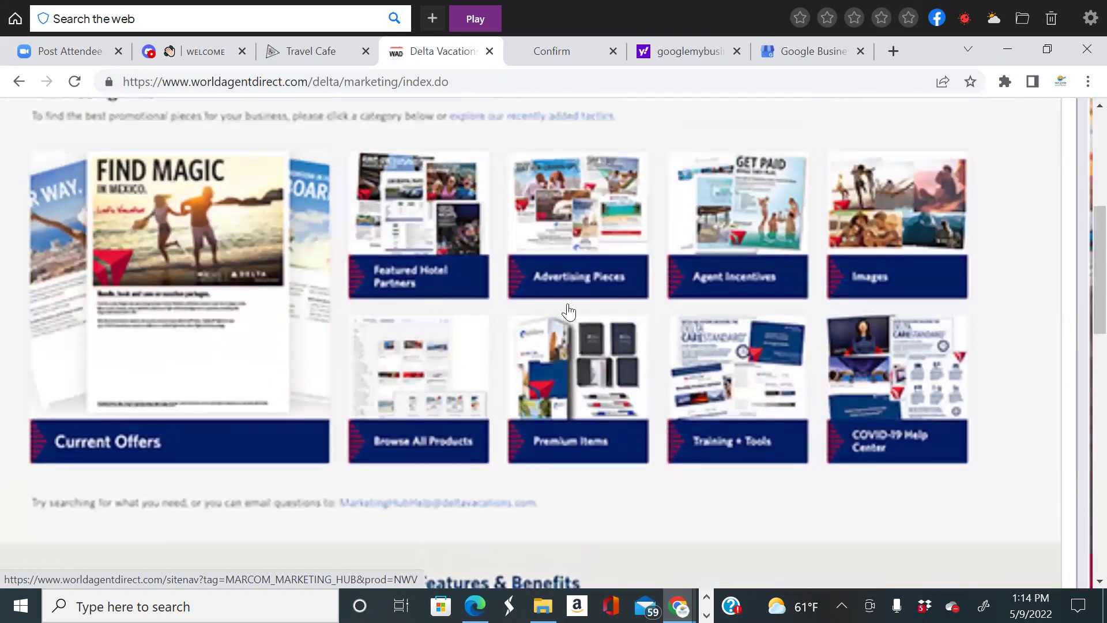
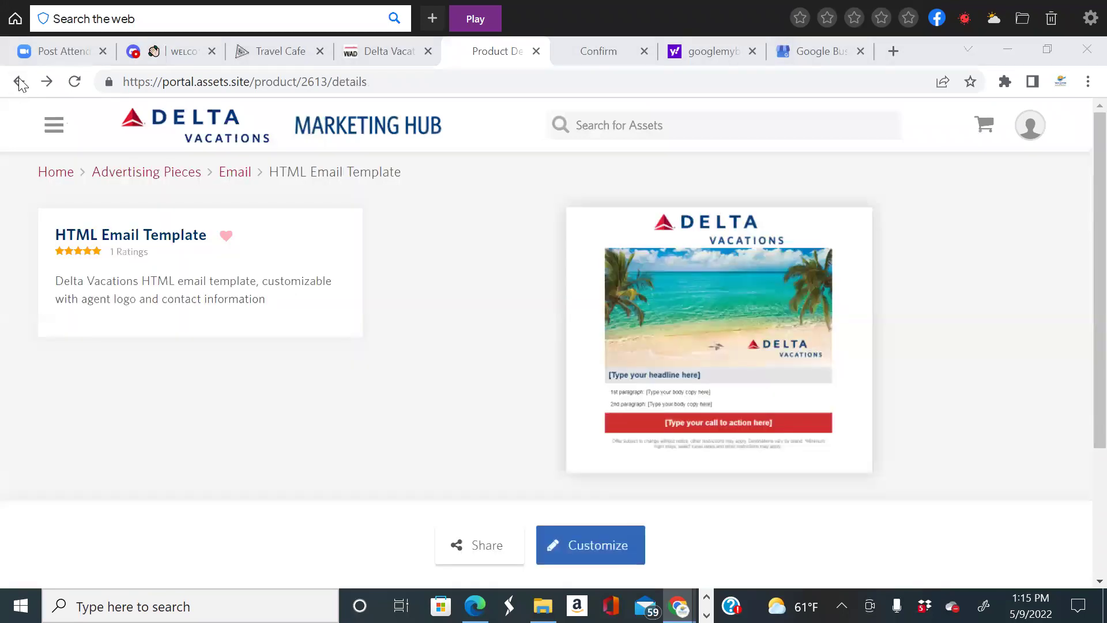
Go back from the HTML Email Template to Advertising Pieces and open the Flyers category.
left_click(19, 82)
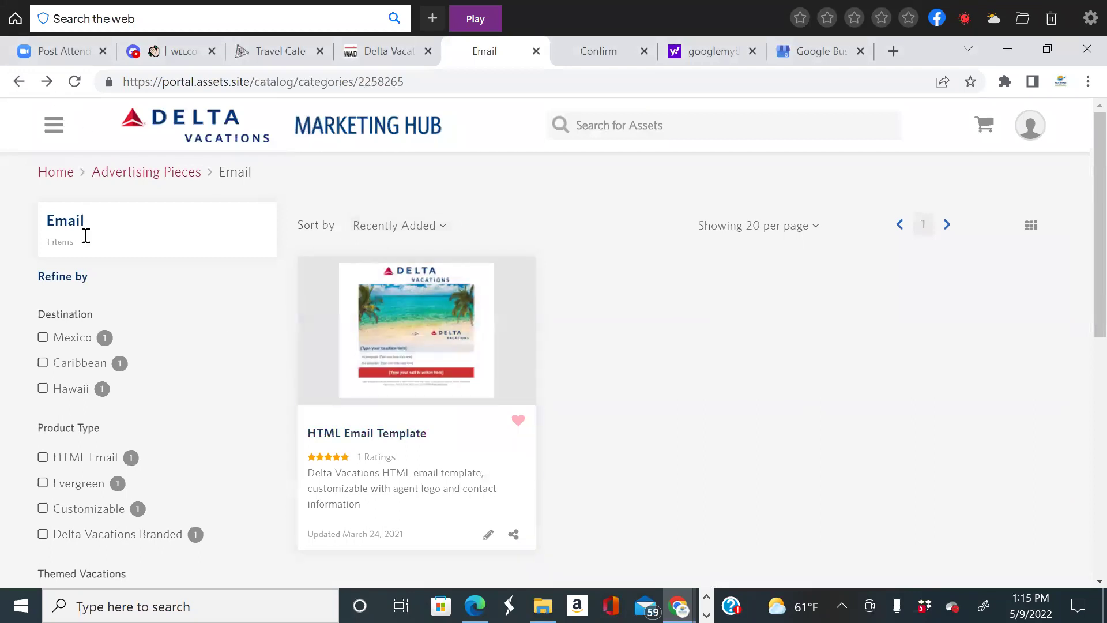
scroll(92, 277, "down", 1)
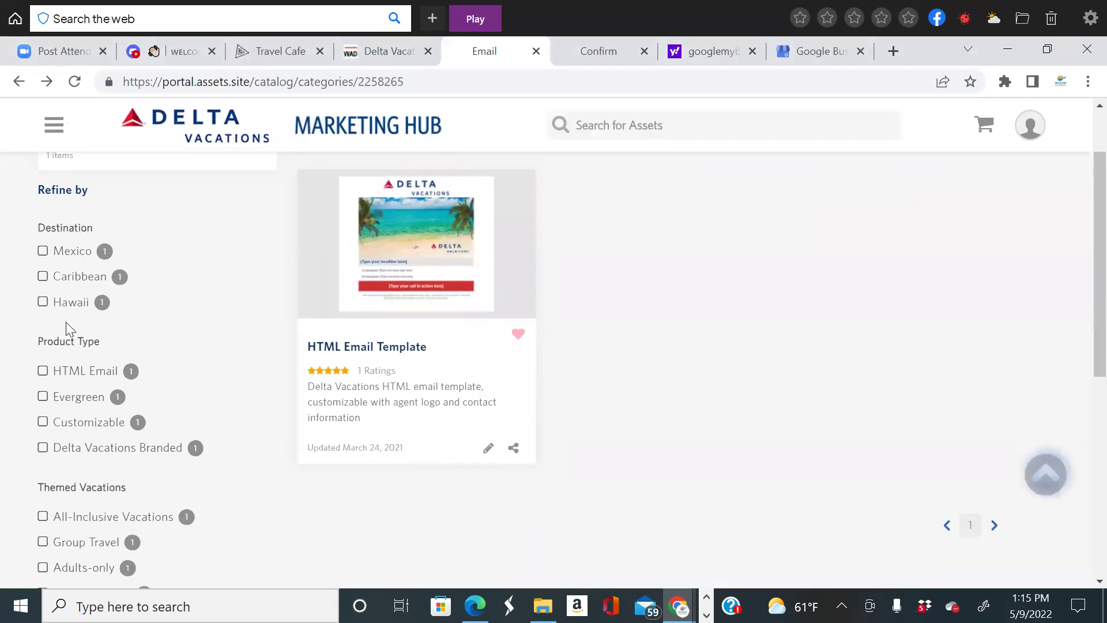
scroll(129, 384, "down", 1)
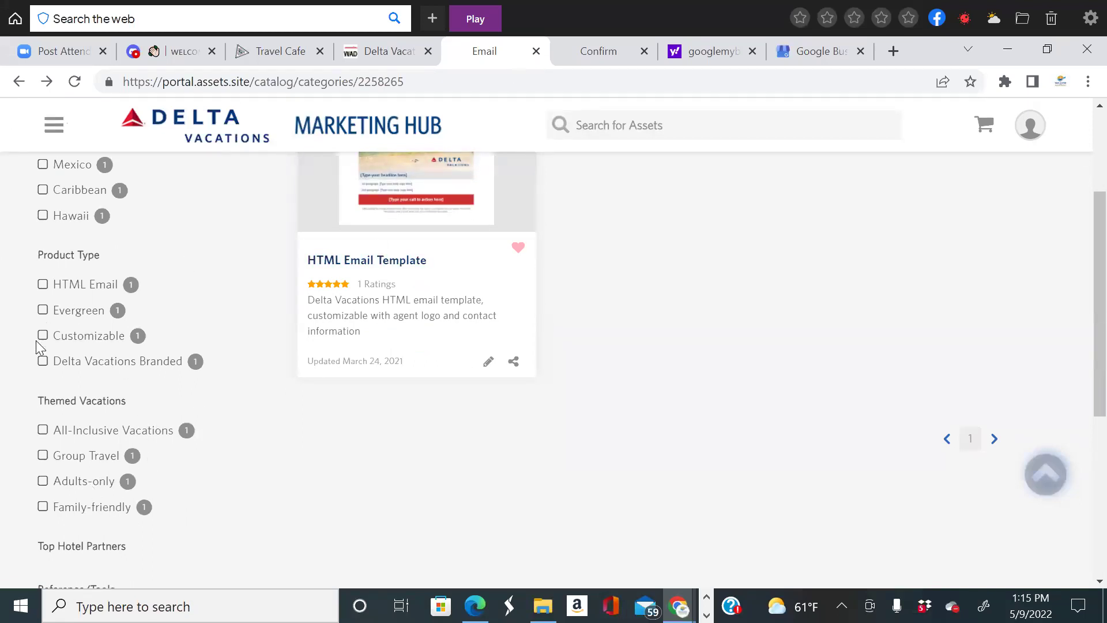
left_click(18, 81)
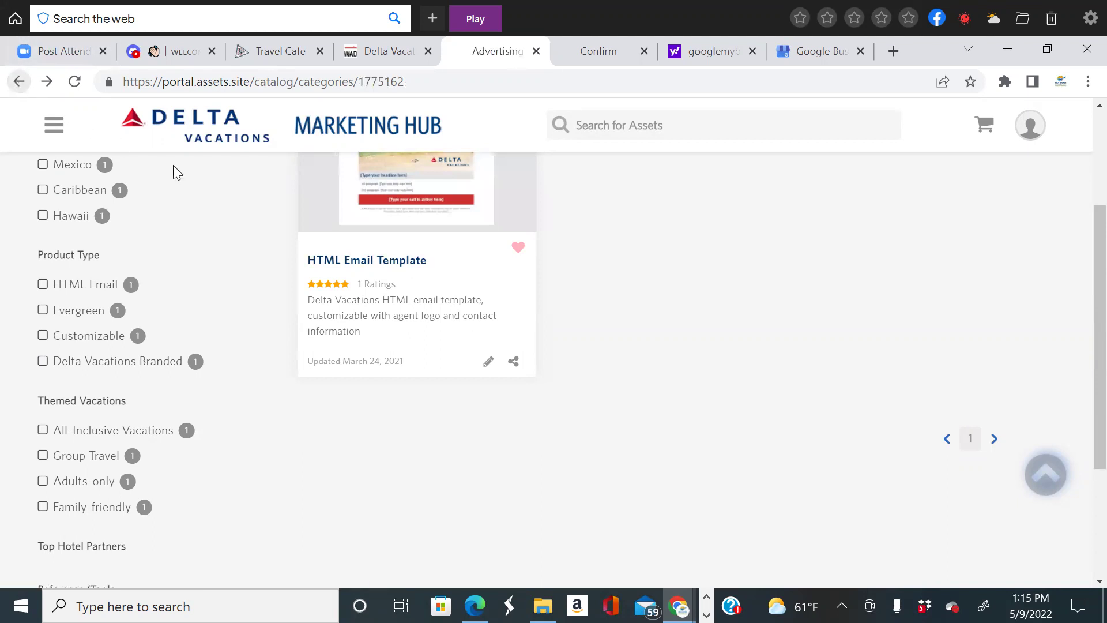
scroll(623, 341, "down", 2)
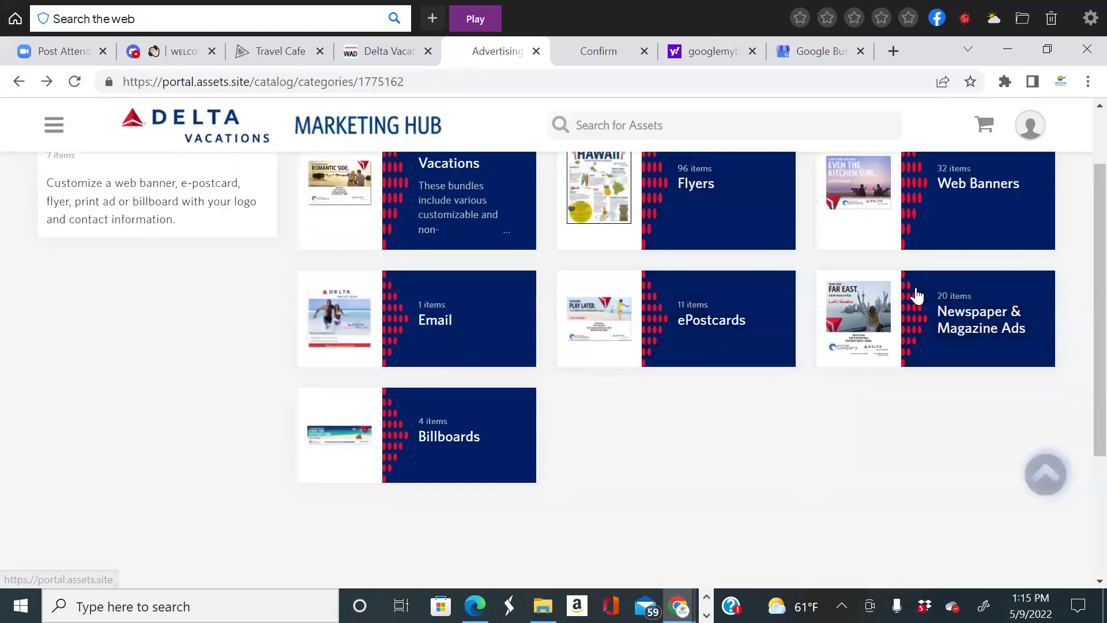
scroll(702, 318, "up", 2)
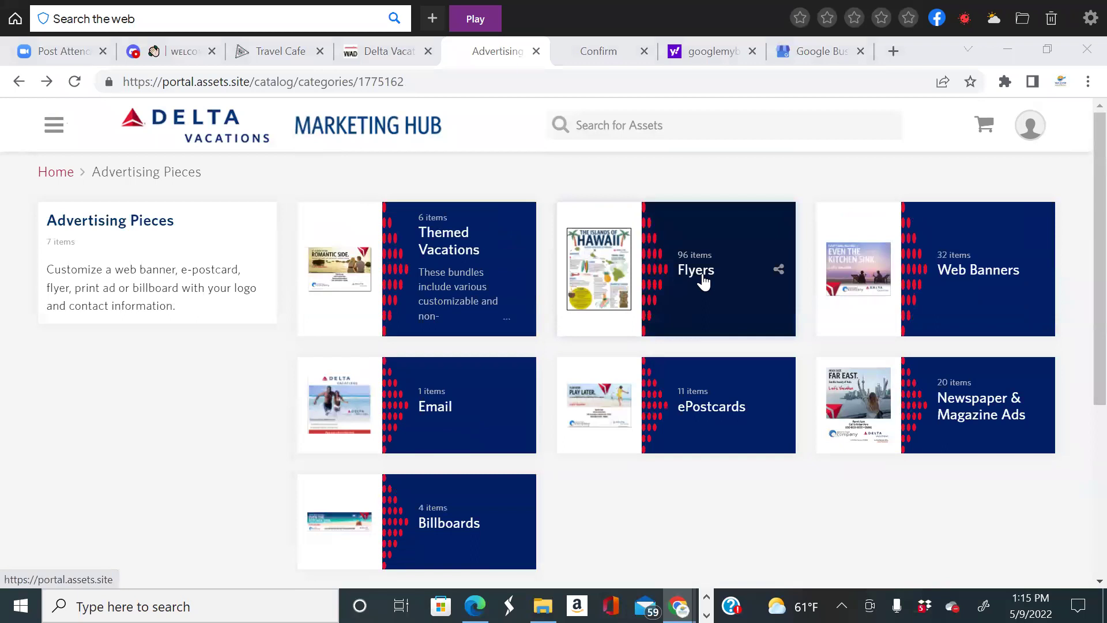
left_click(704, 281)
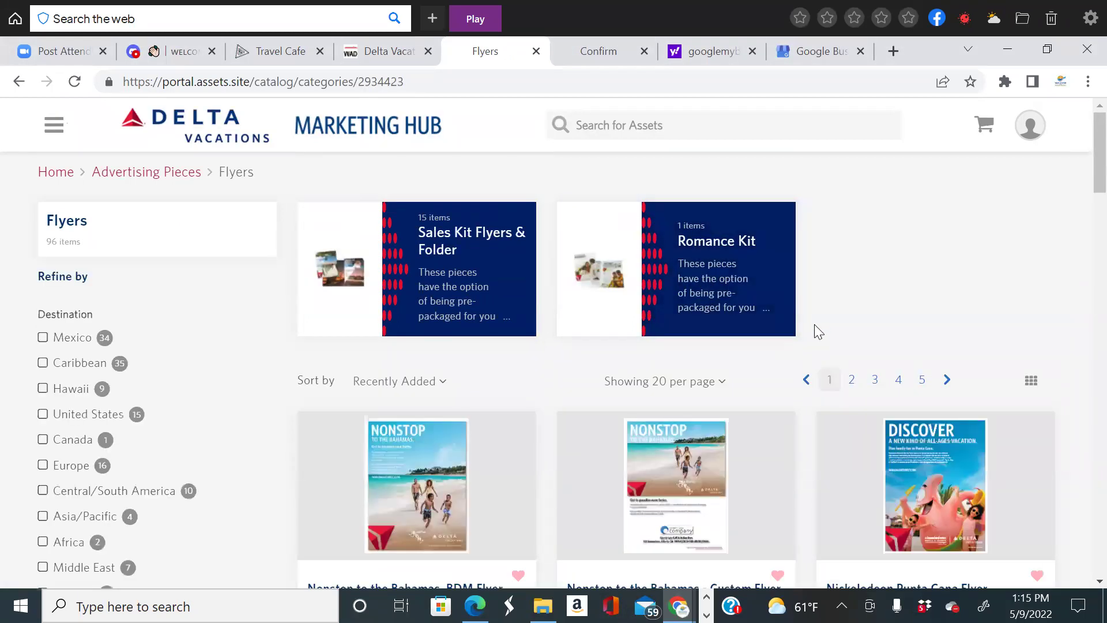
Preview the Nickelodeon Punta Cana Flyer details, then return to the Flyers catalog.
scroll(814, 330, "down", 5)
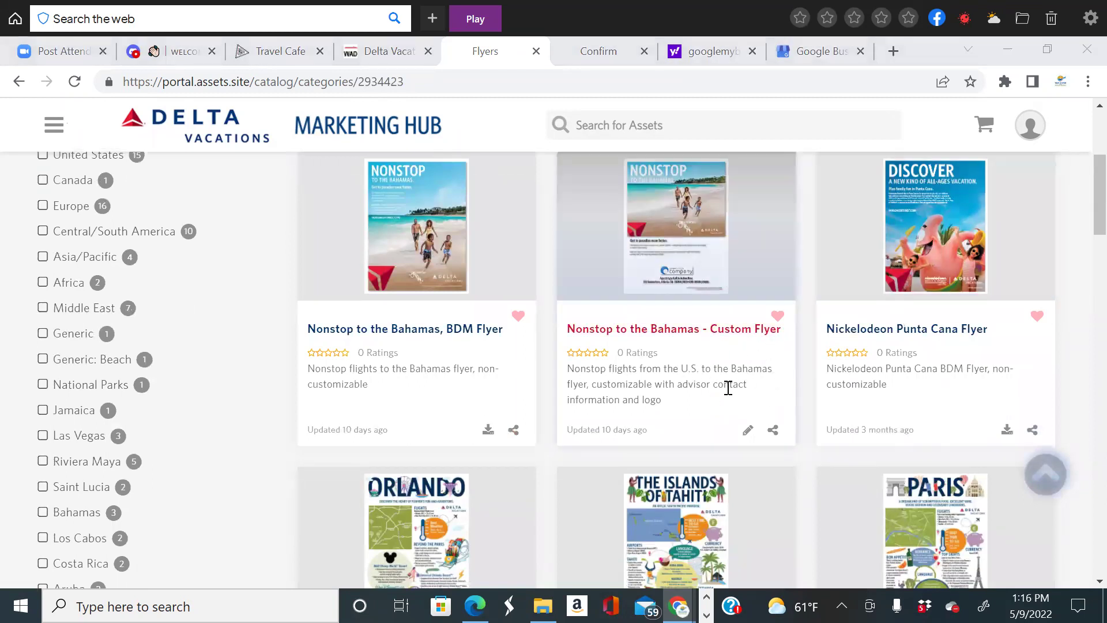
scroll(929, 358, "up", 2)
scroll(930, 359, "down", 2)
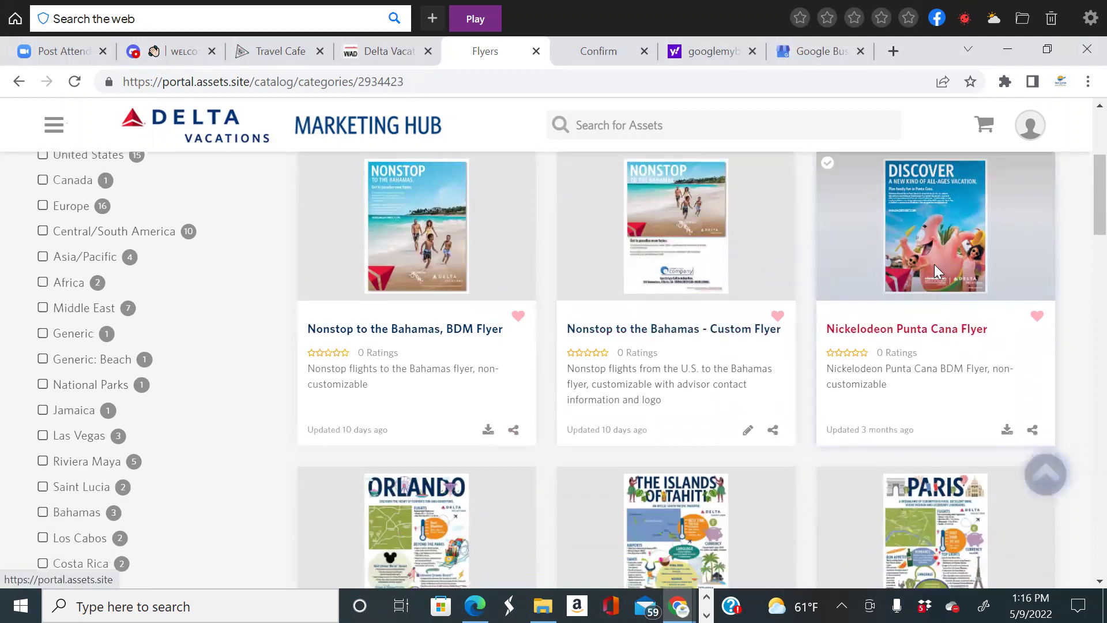
left_click(753, 294)
left_click(969, 268)
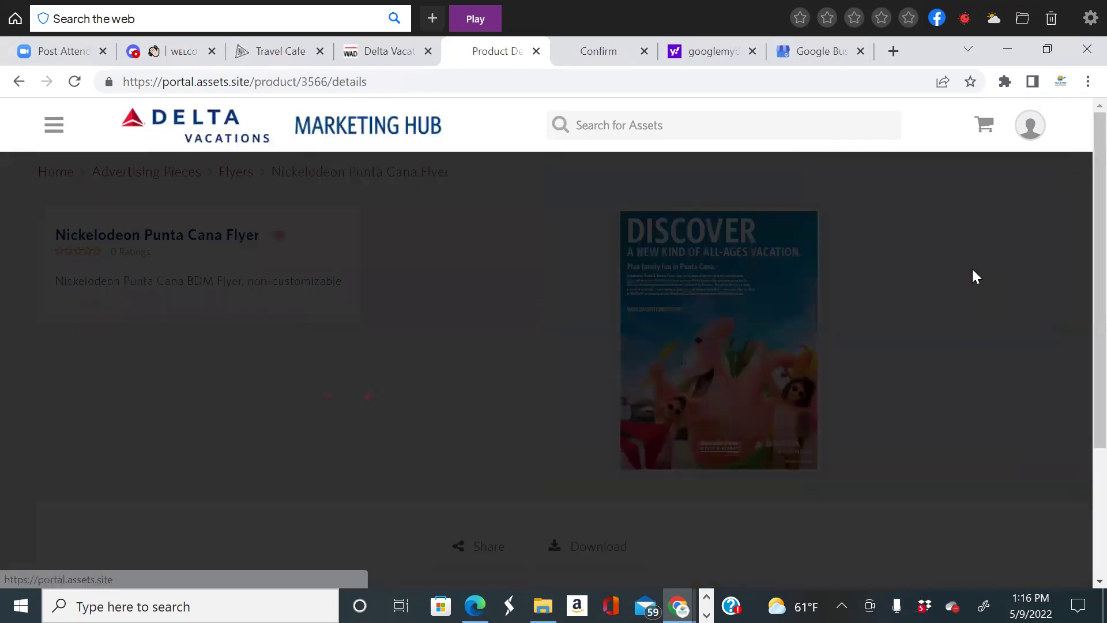
scroll(881, 337, "down", 2)
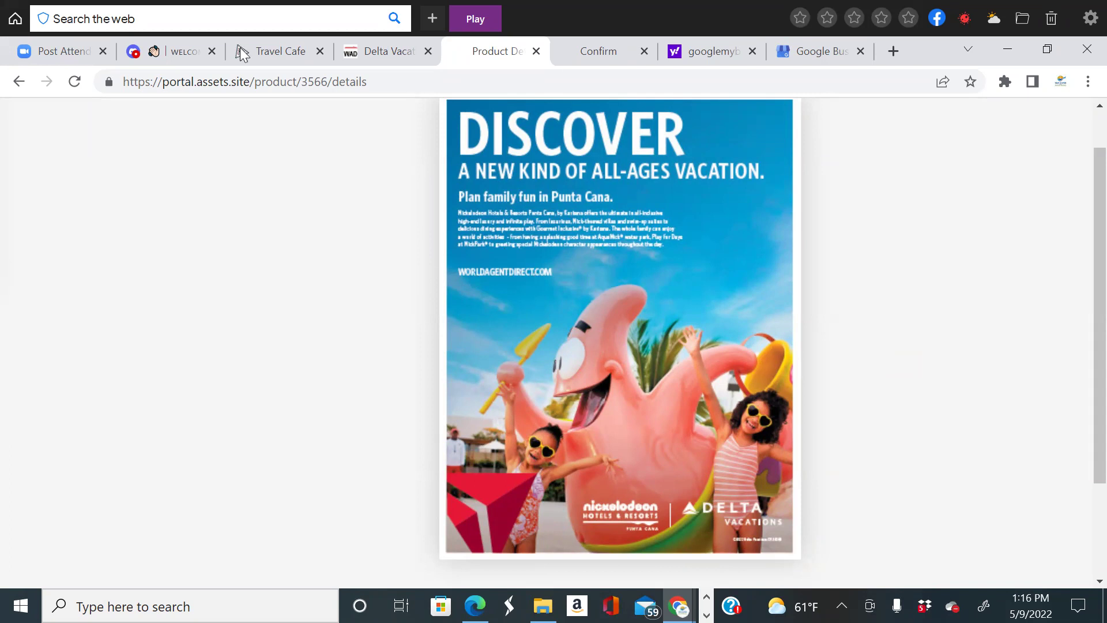
left_click(19, 81)
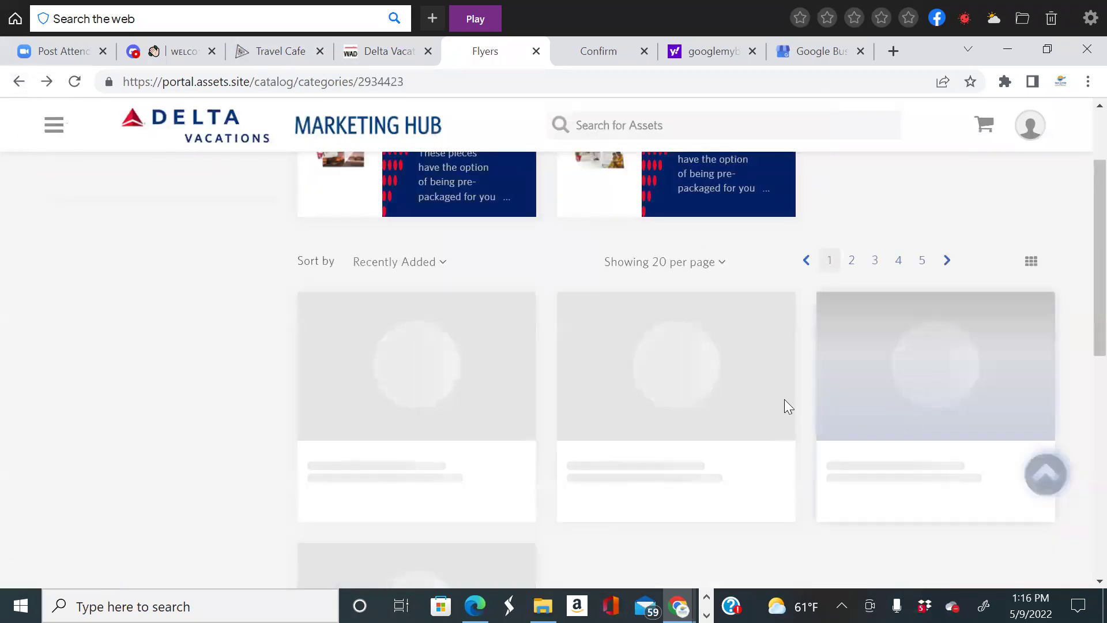
Filter flyers to Customizable and open the Walt Disney World Resort - Partner Flyer.
scroll(785, 399, "up", 1)
scroll(771, 410, "down", 3)
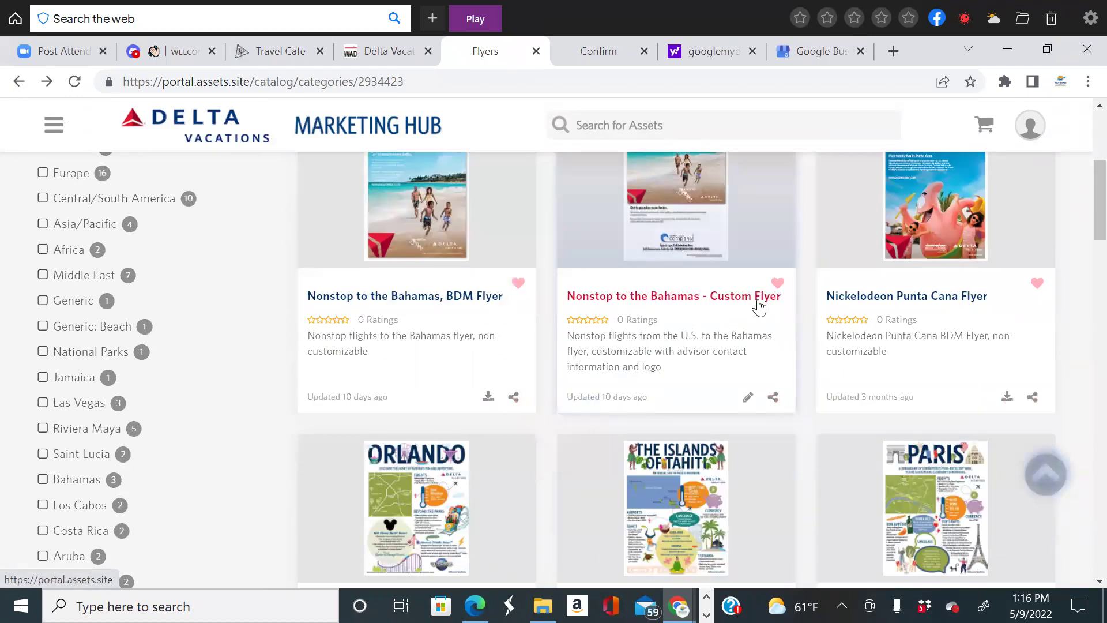
scroll(133, 317, "up", 3)
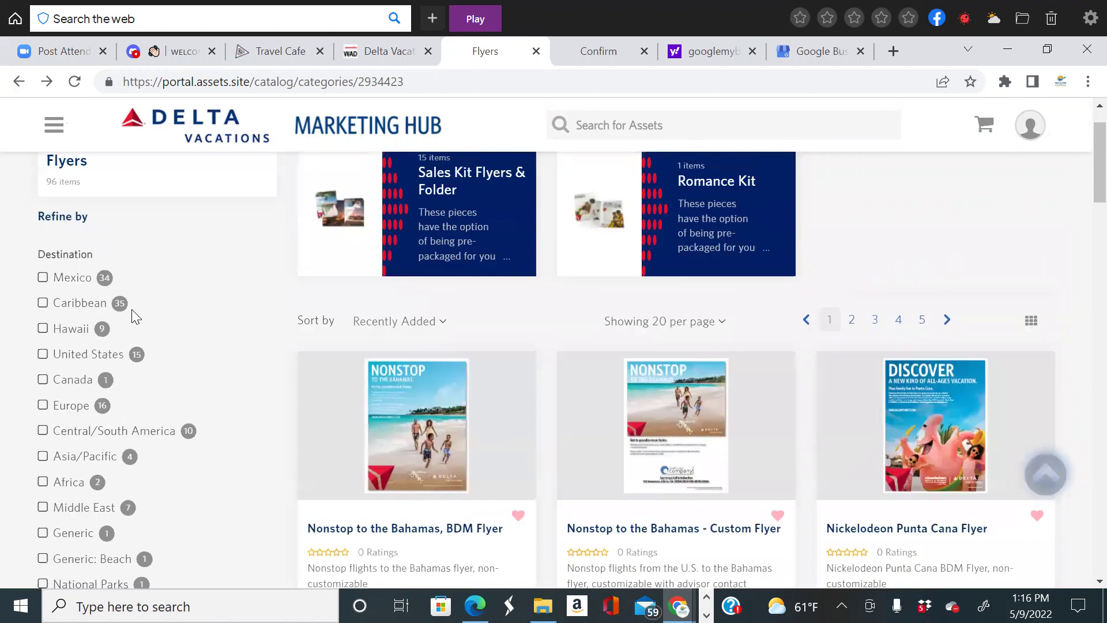
scroll(119, 323, "down", 9)
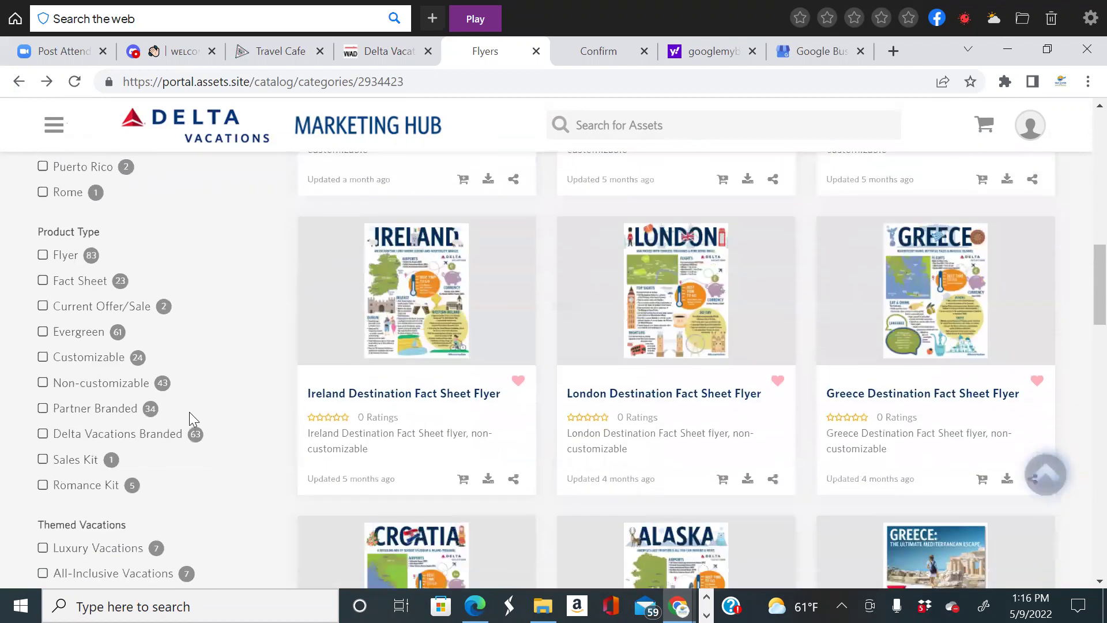
left_click(43, 356)
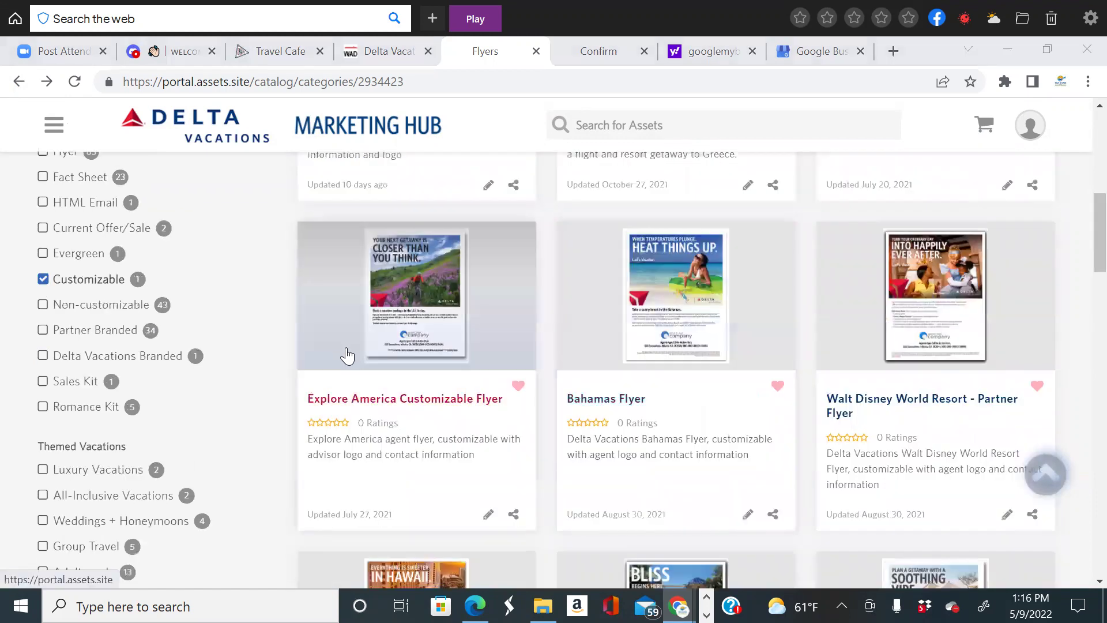
scroll(762, 432, "down", 3)
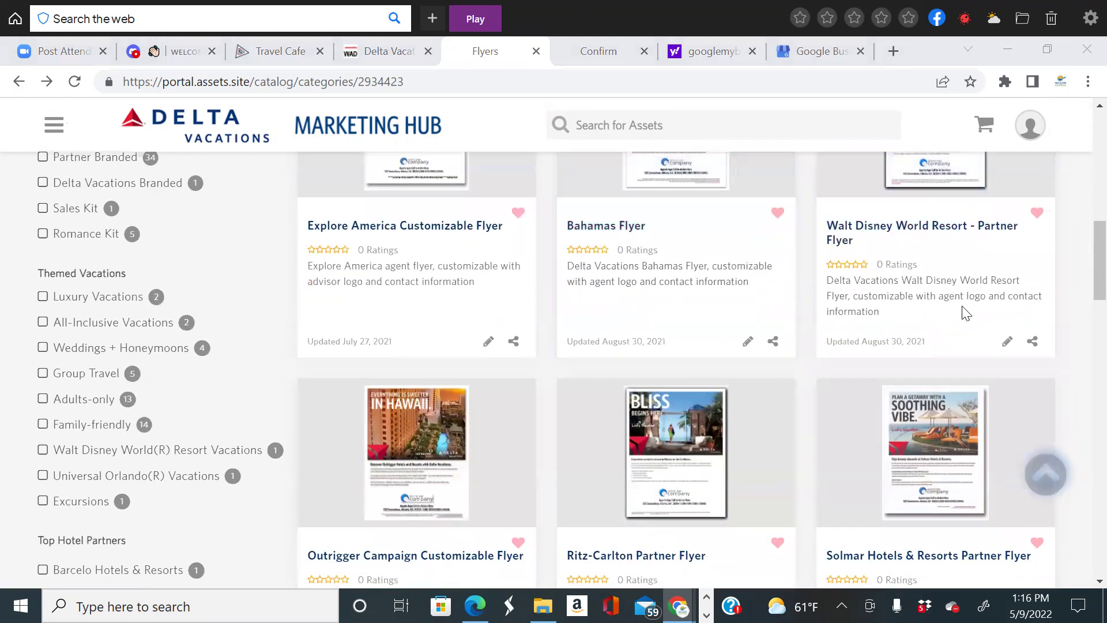
scroll(939, 242, "up", 2)
left_click(904, 242)
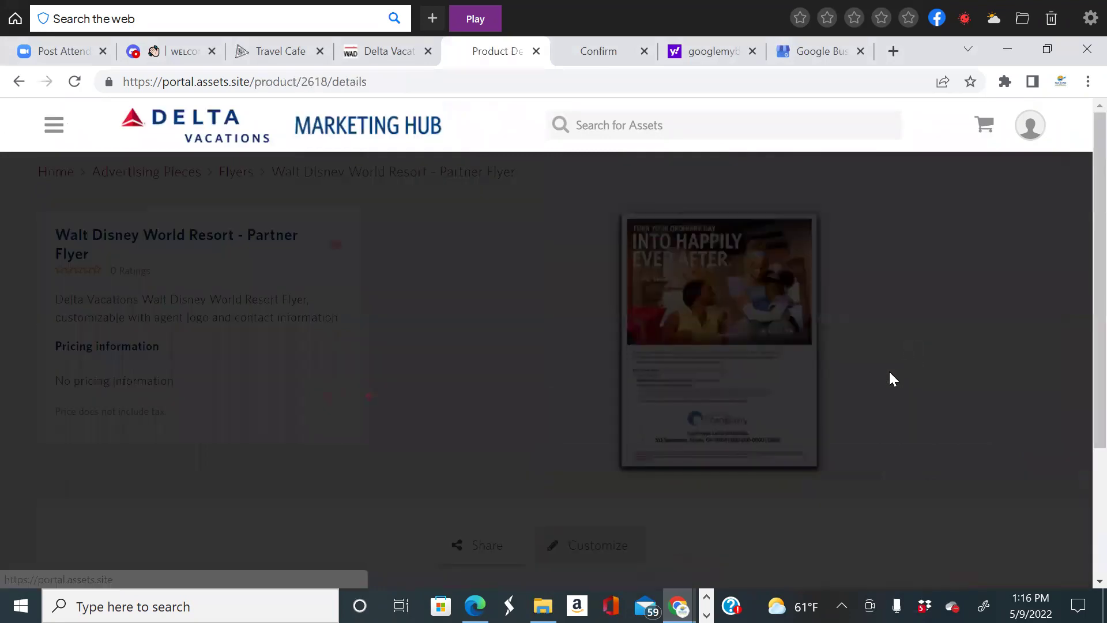
Open the Walt Disney World flyer's Customize form, review its logo and call-to-action fields, then return to the marketing index.
mouse_move(817, 341)
scroll(750, 323, "down", 2)
scroll(744, 346, "up", 2)
left_click(732, 340)
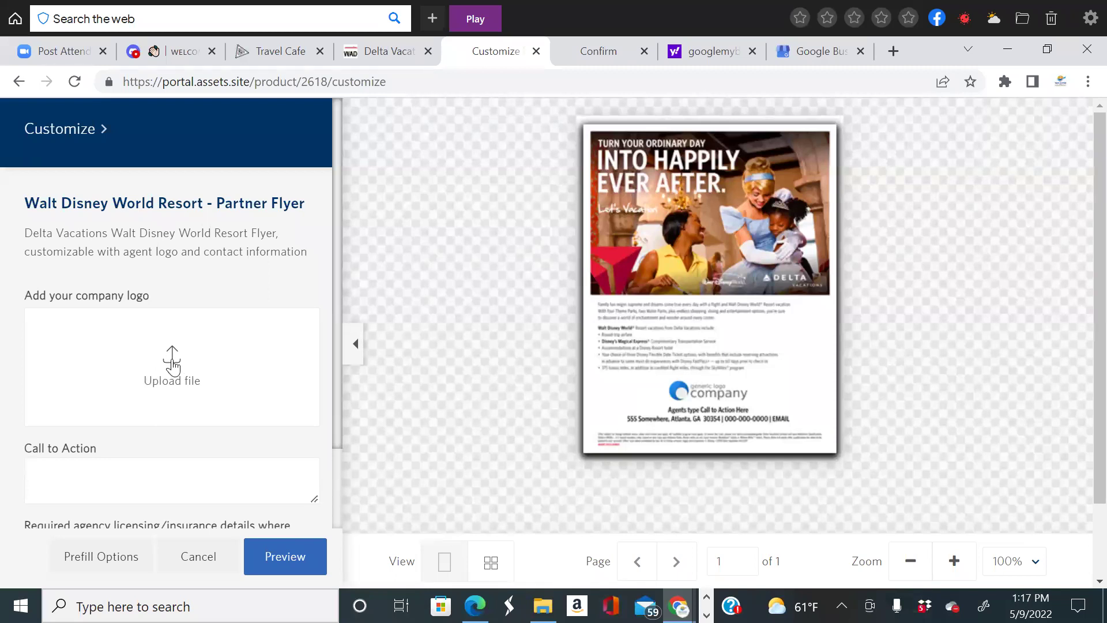
scroll(173, 366, "down", 1)
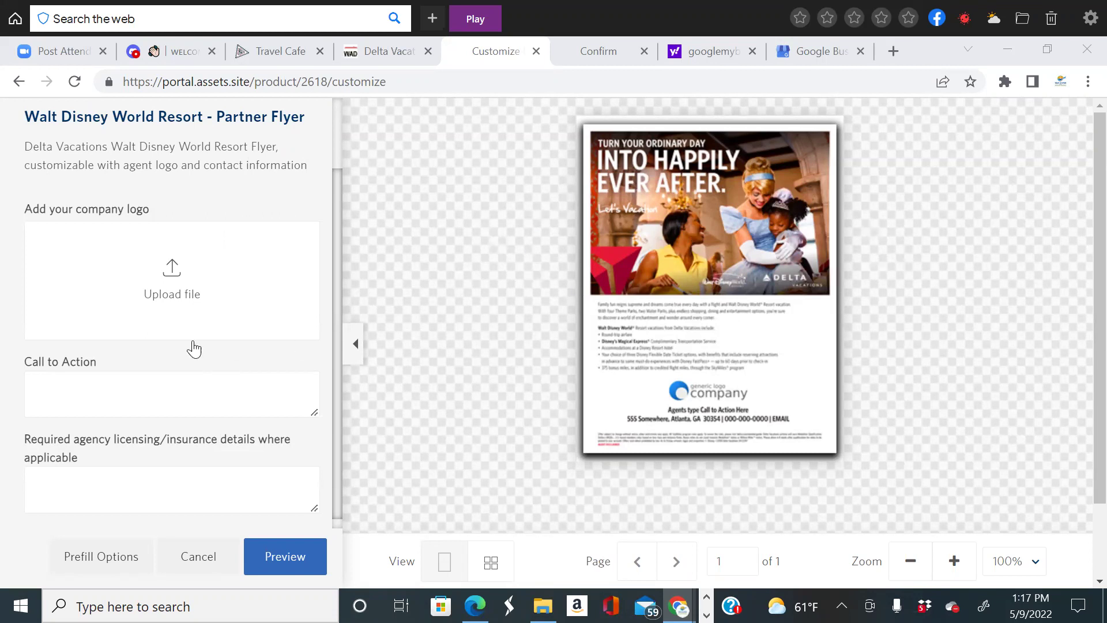
scroll(167, 372, "down", 1)
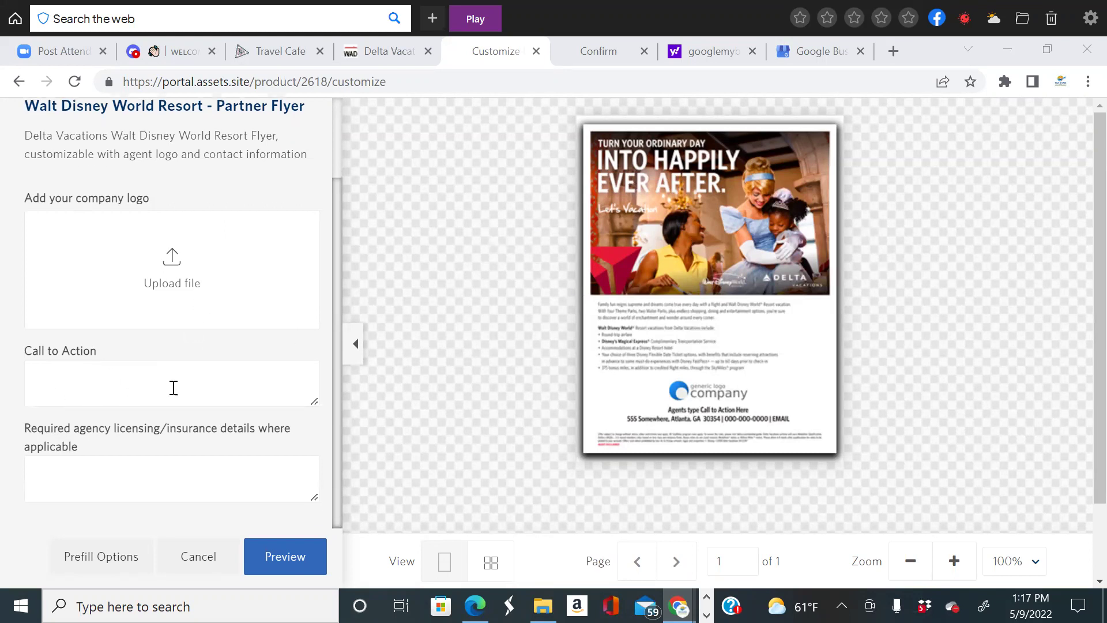
left_click(385, 55)
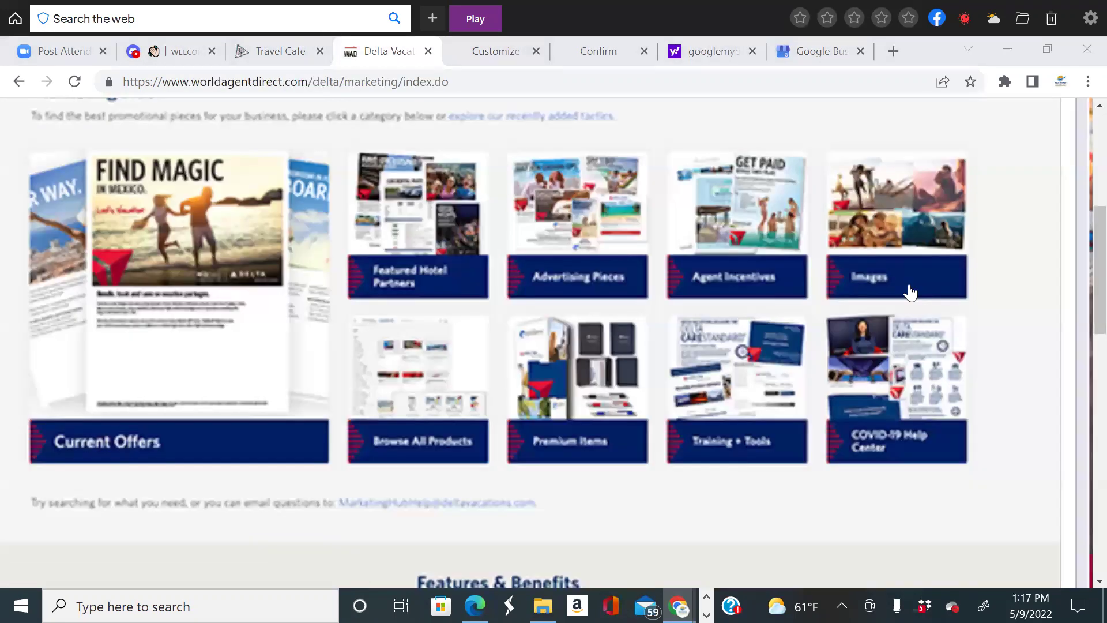
Switch to Travel Cafe and open the Suppliers How to Register directory.
scroll(934, 346, "up", 1)
scroll(946, 383, "down", 1)
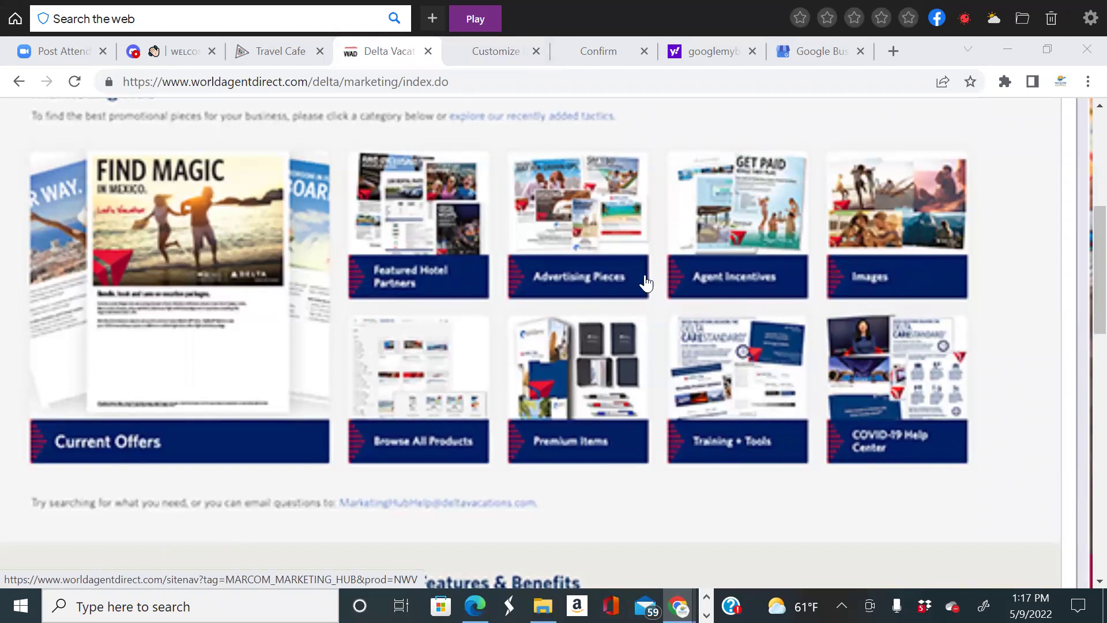
scroll(329, 219, "up", 3)
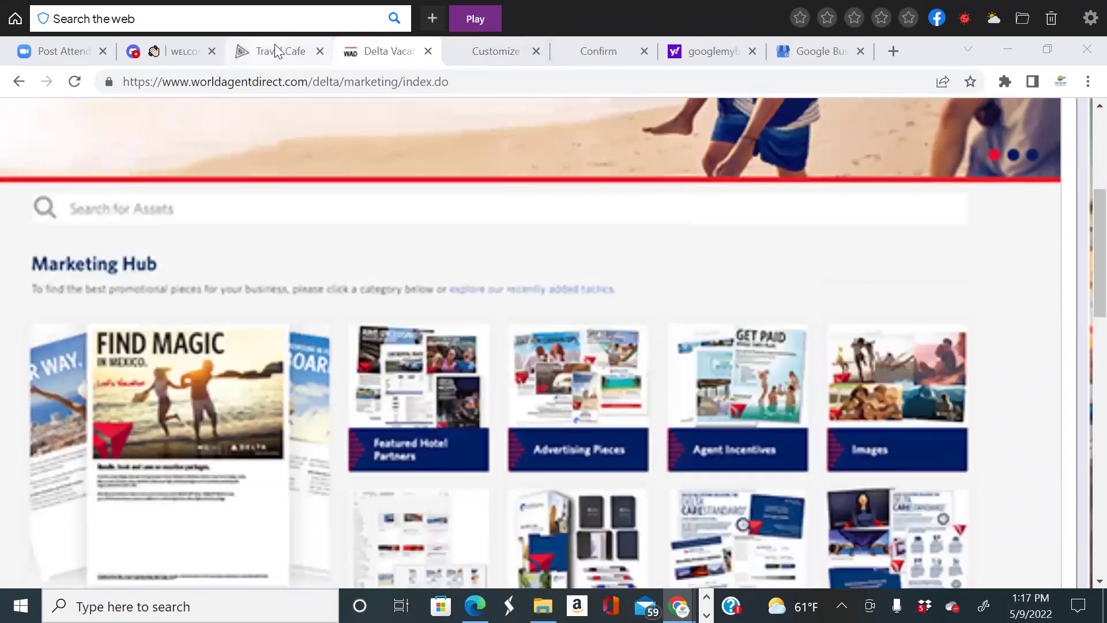
left_click(275, 51)
scroll(235, 213, "down", 9)
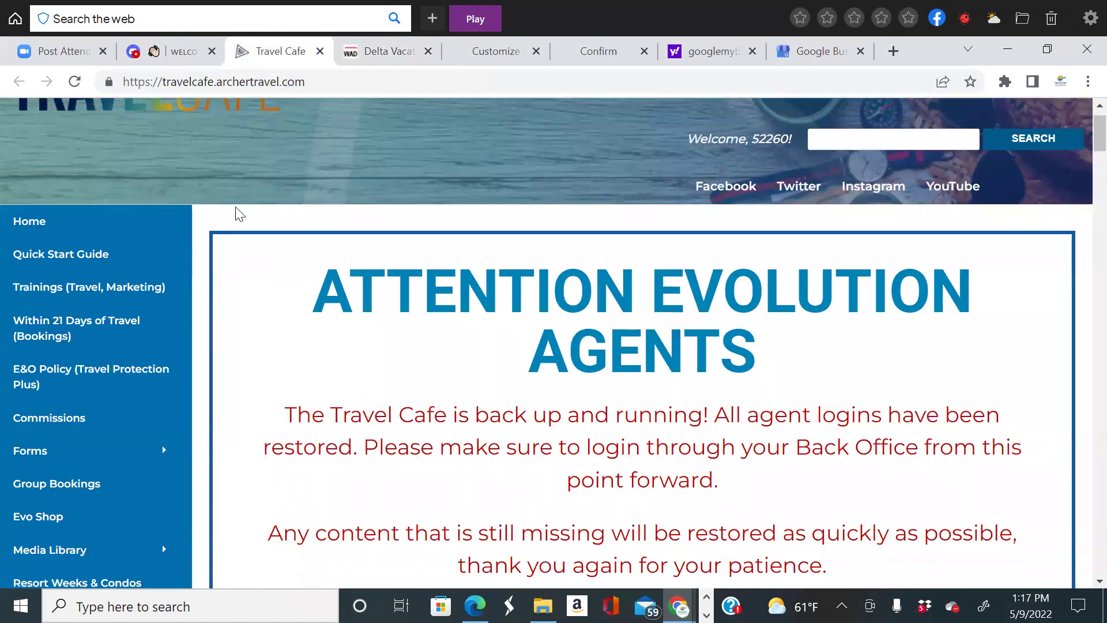
scroll(112, 384, "up", 5)
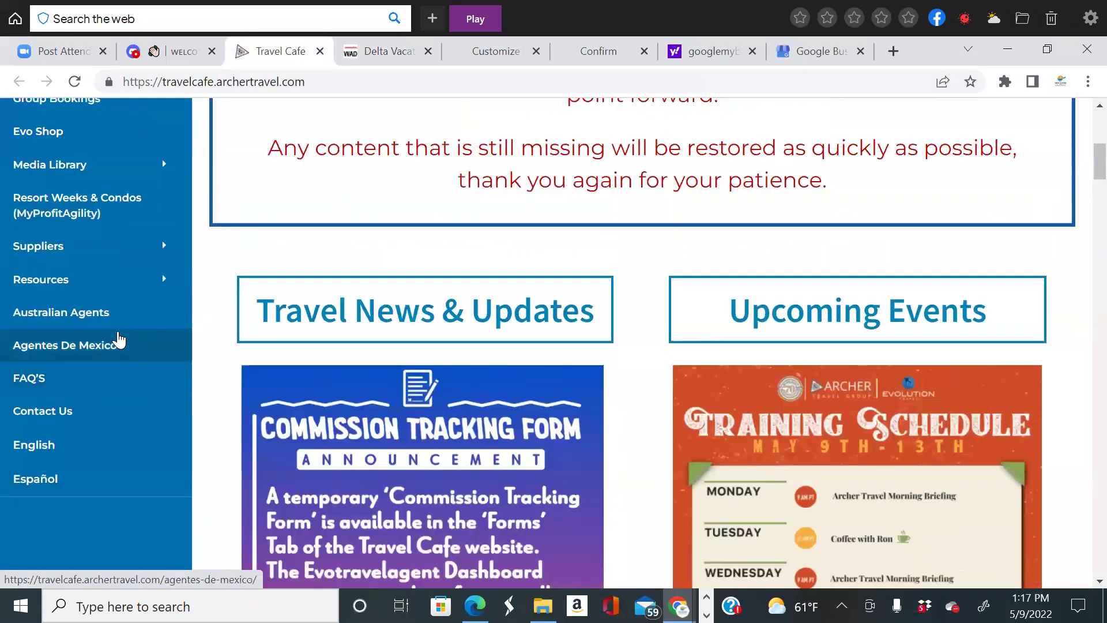
mouse_move(99, 347)
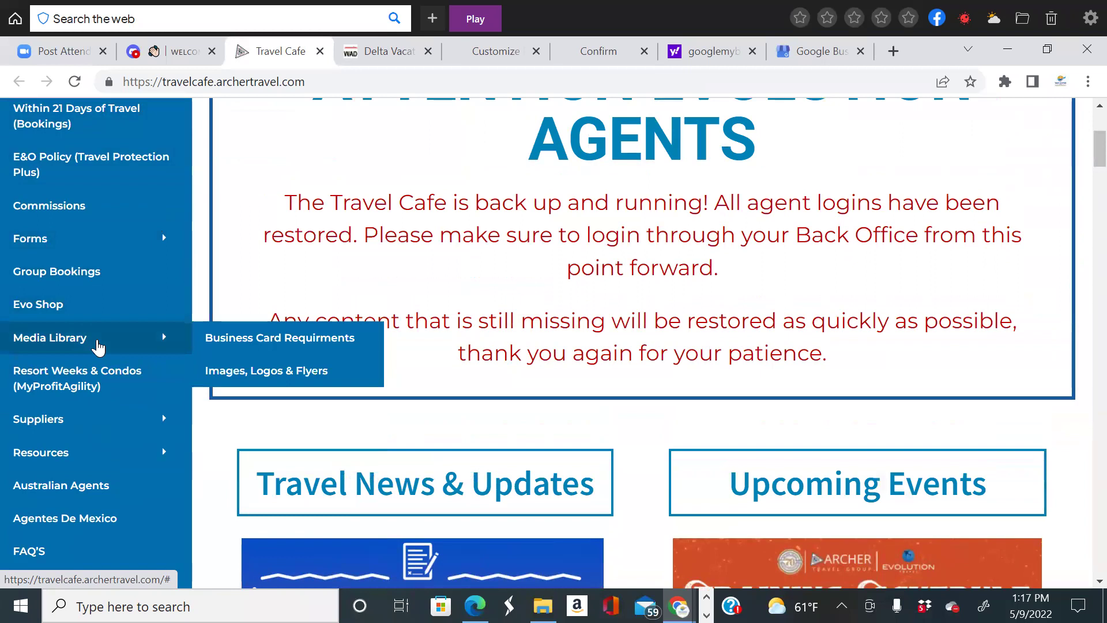
mouse_move(92, 427)
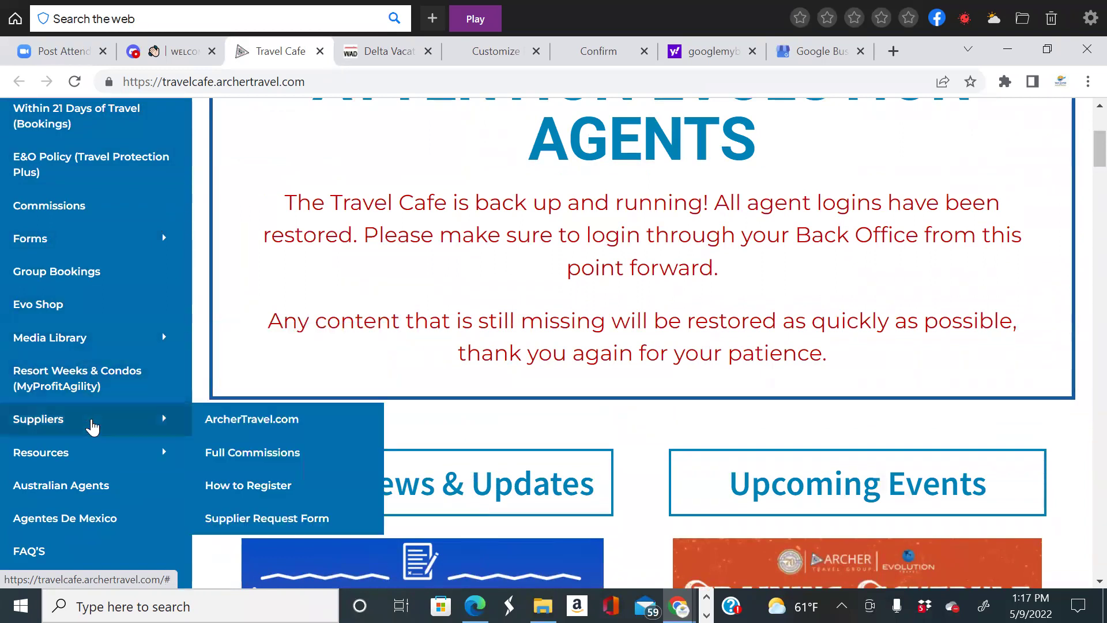
scroll(92, 427, "down", 2)
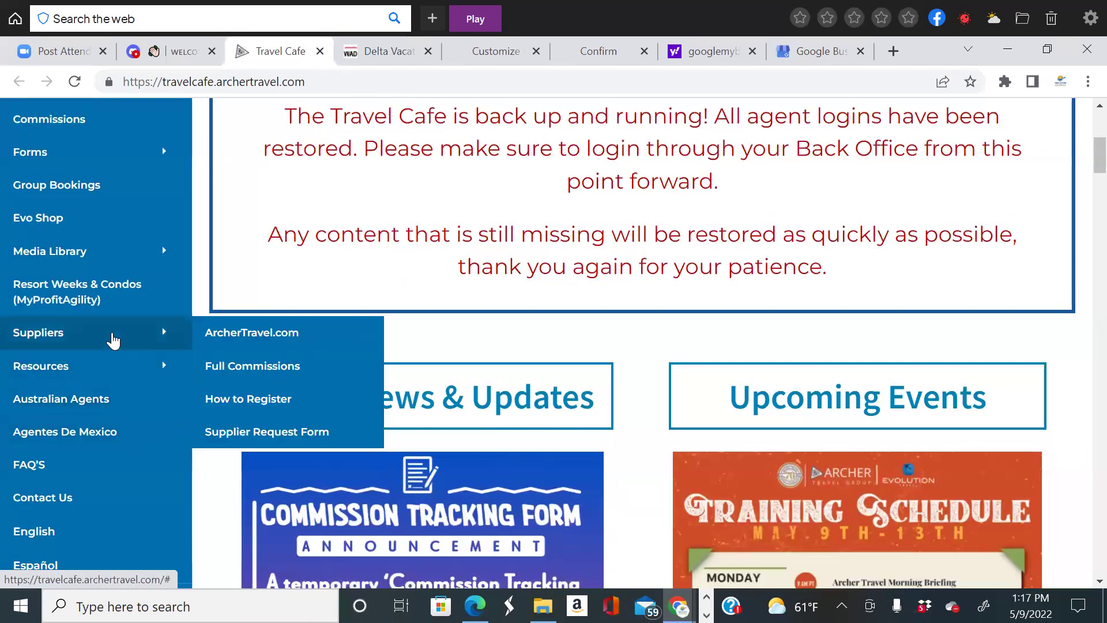
left_click(242, 404)
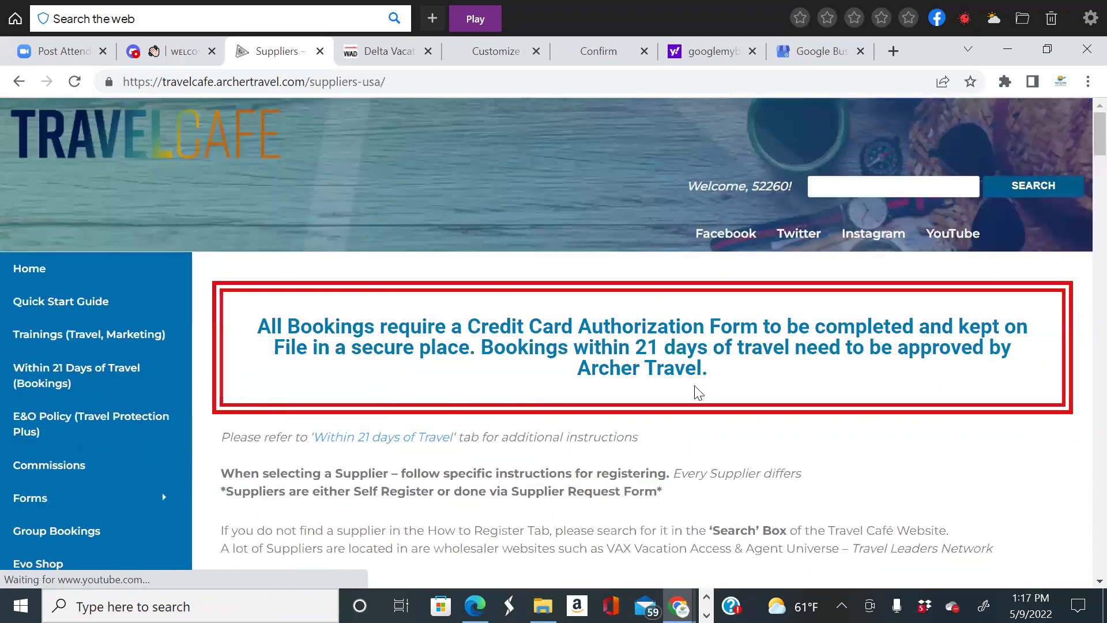
Scroll to Delta Vacations and open its supplier entry with 'Continue reading'.
scroll(697, 392, "down", 2)
scroll(698, 392, "down", 10)
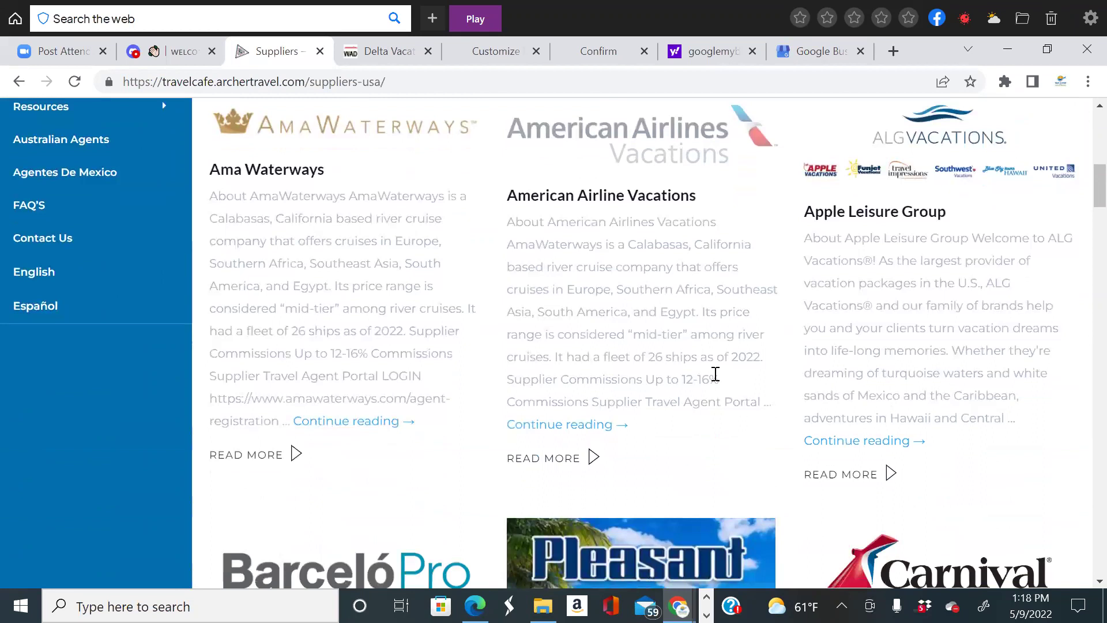
scroll(716, 380, "down", 12)
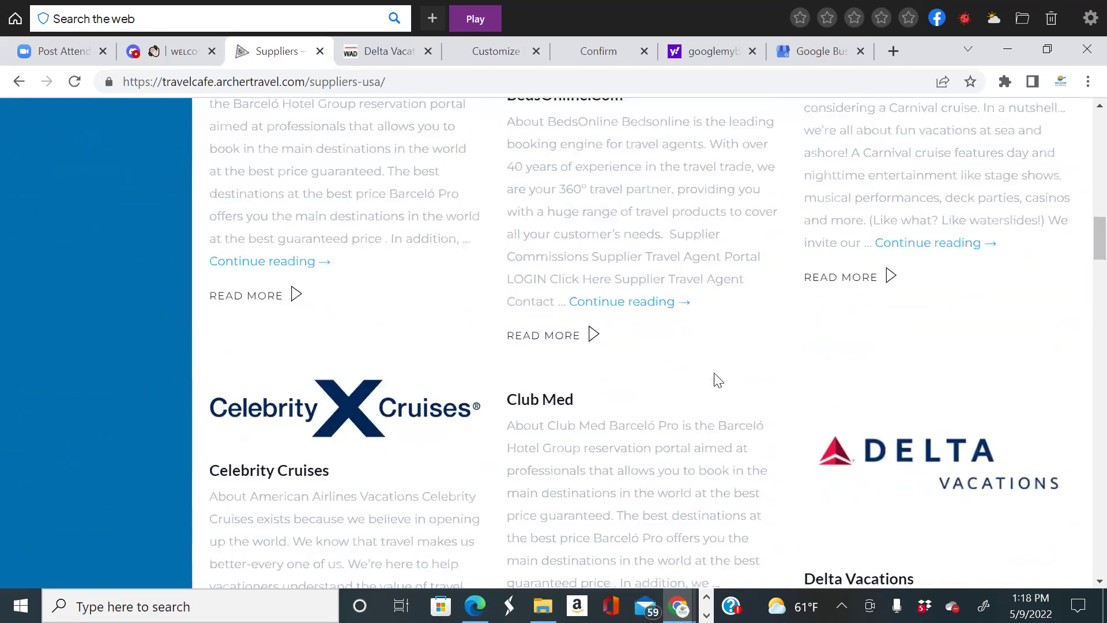
scroll(953, 274, "down", 2)
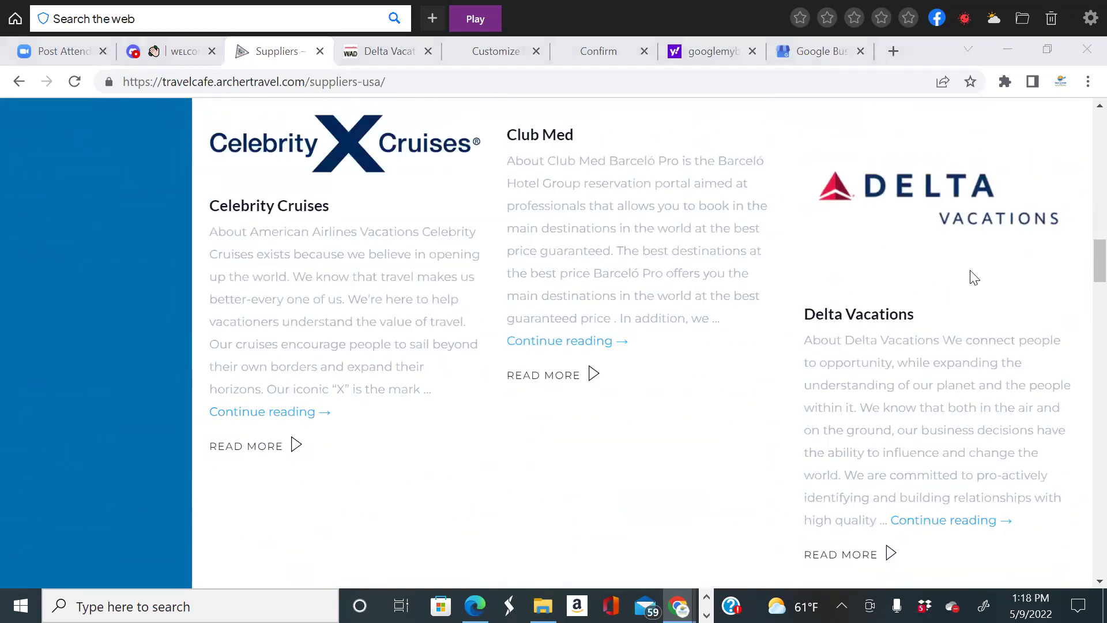
left_click(975, 522)
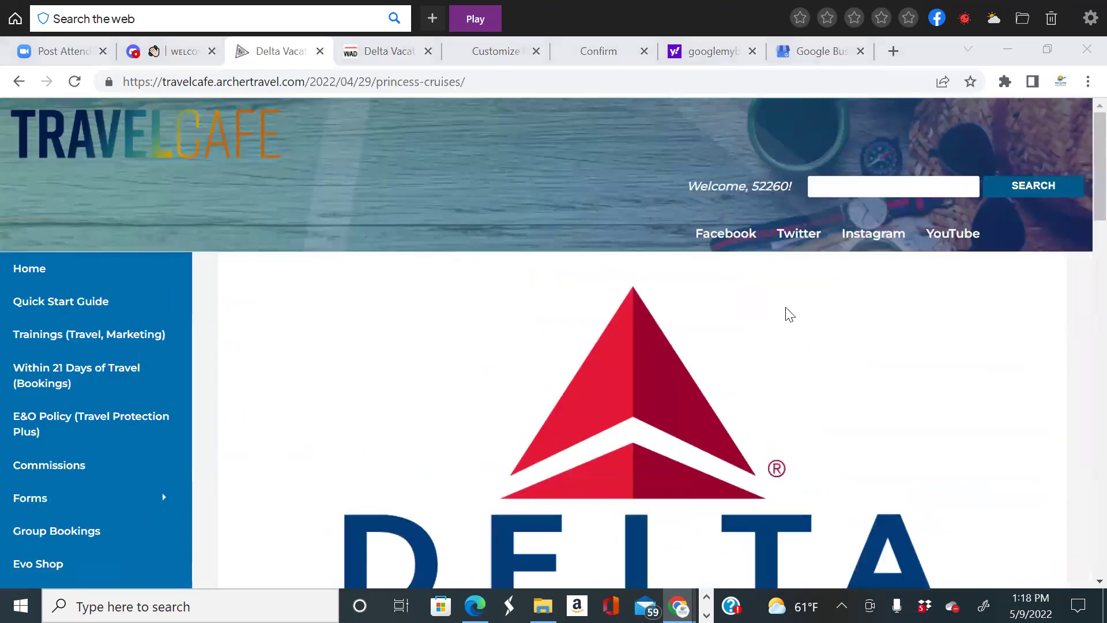
Follow the Supplier Travel Agent Portal 'Click Here' link to the WorldAgent Direct login page.
scroll(791, 314, "down", 8)
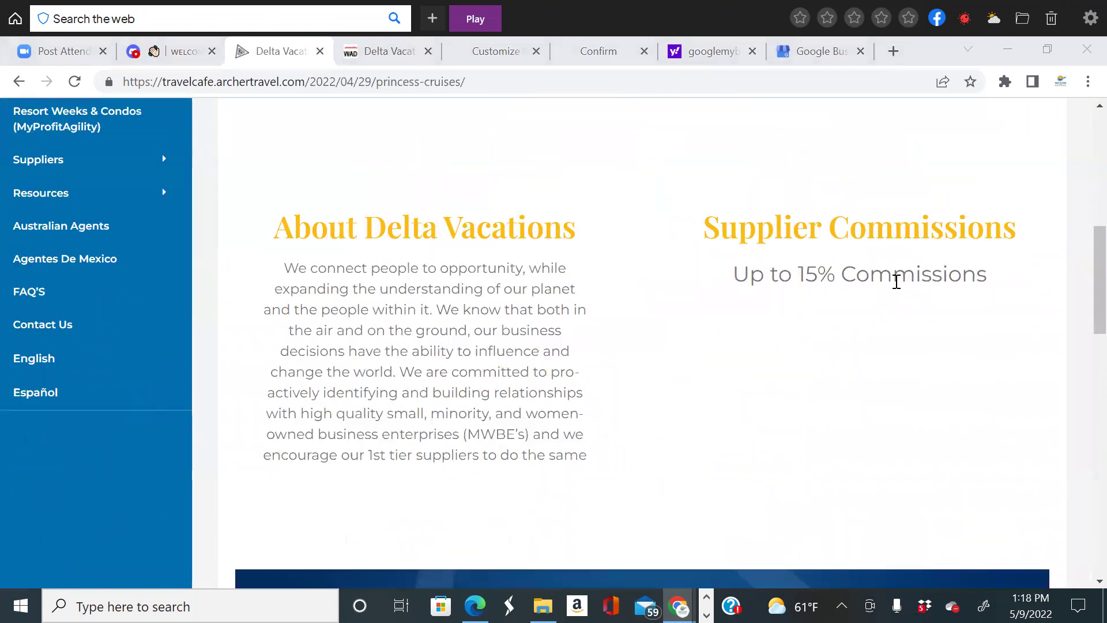
scroll(887, 356, "down", 3)
scroll(887, 356, "up", 2)
scroll(887, 356, "down", 5)
scroll(886, 358, "down", 10)
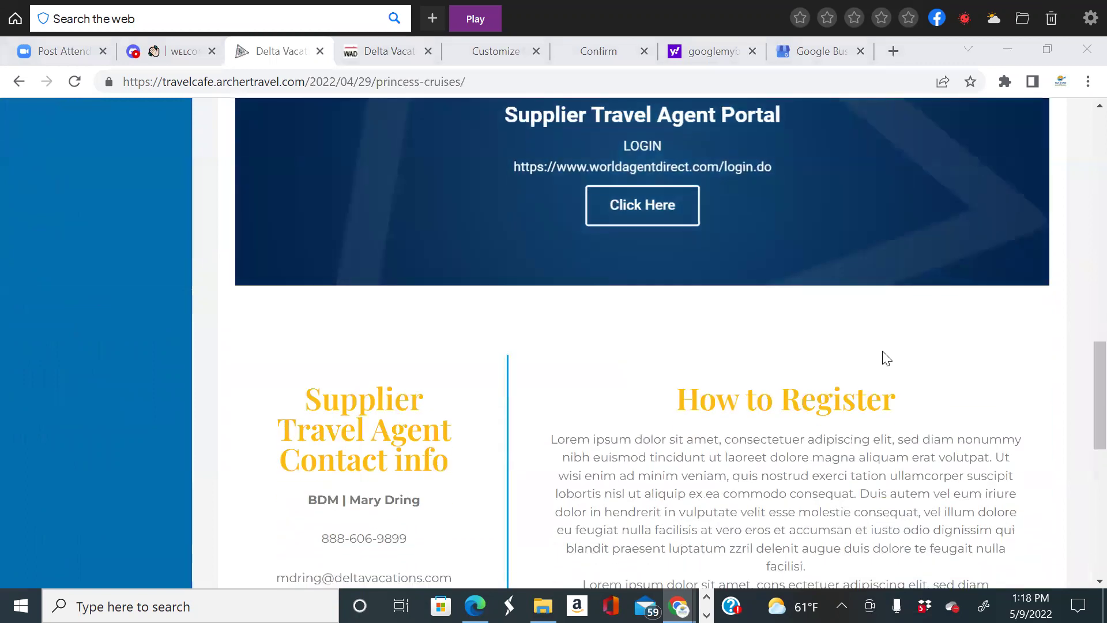
scroll(597, 397, "up", 10)
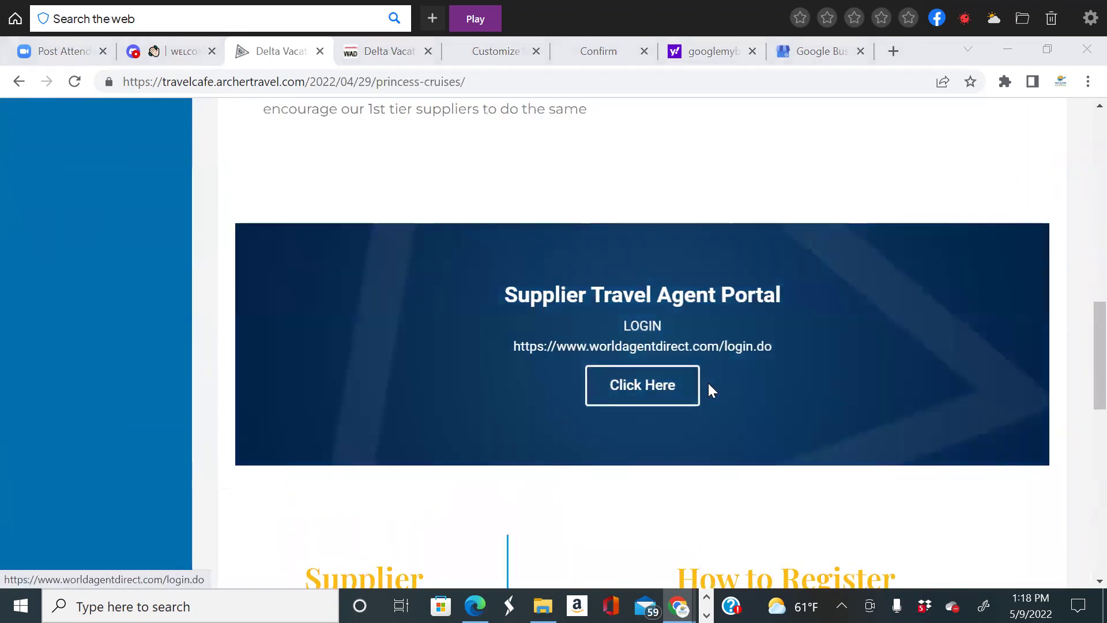
scroll(709, 389, "up", 2)
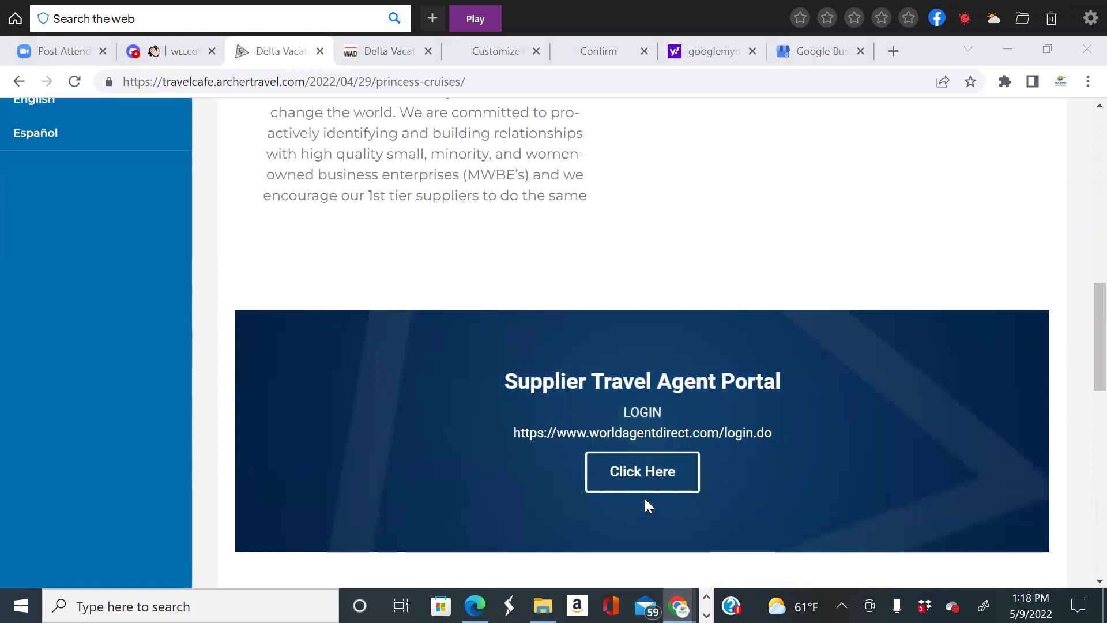
scroll(628, 470, "up", 2)
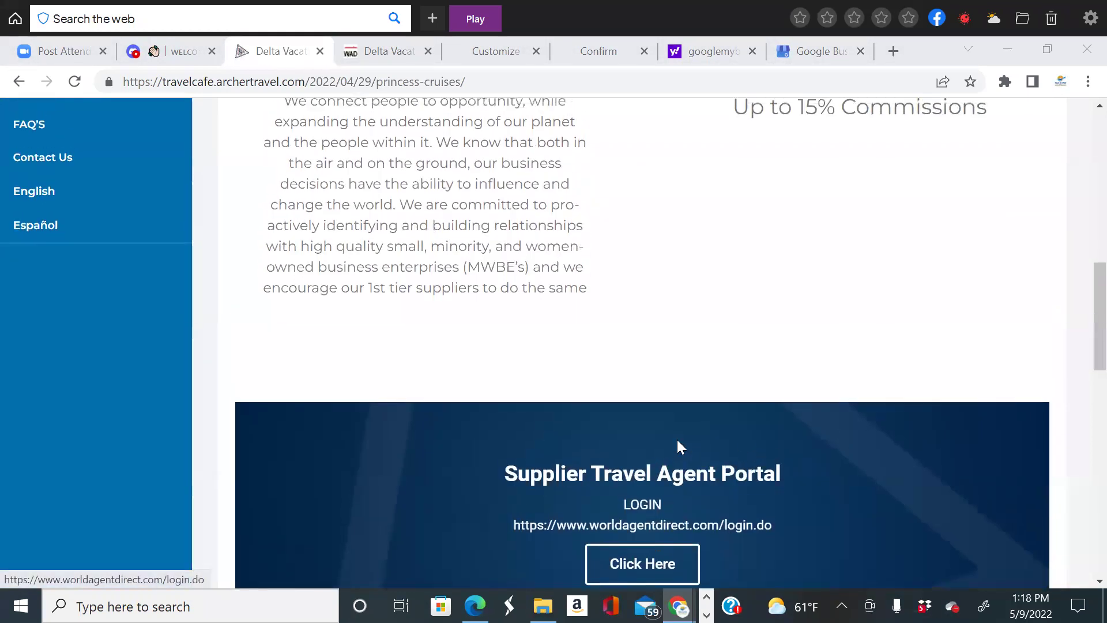
scroll(678, 441, "up", 3)
scroll(717, 462, "down", 9)
left_click(655, 296)
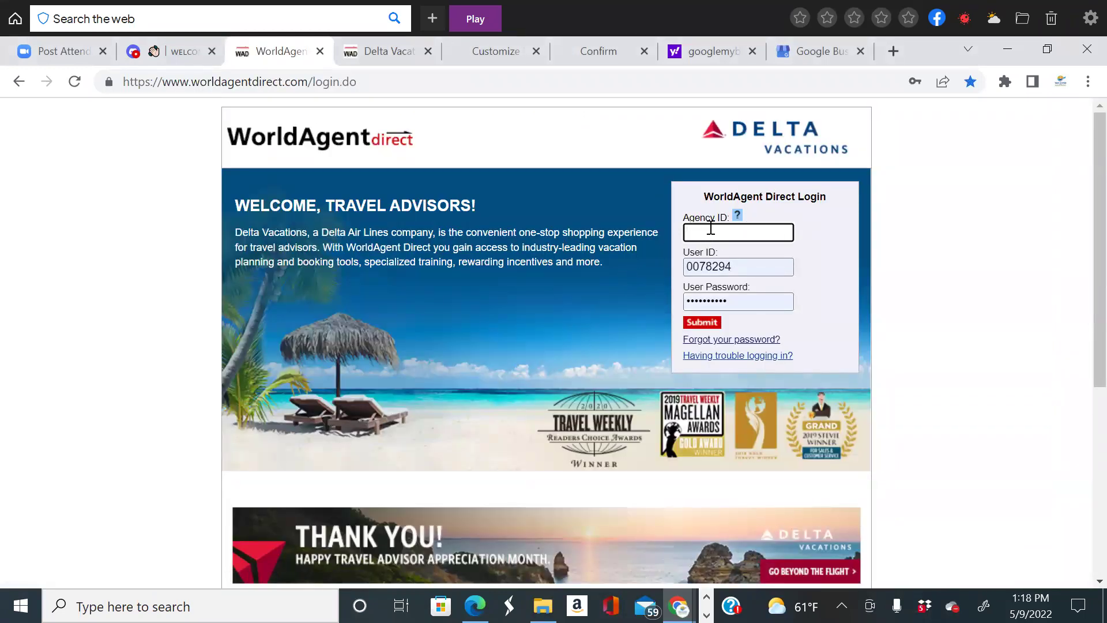
Close the googlemyb search tab and return to the Delta Vacations Marketing Materials tab.
left_click(357, 58)
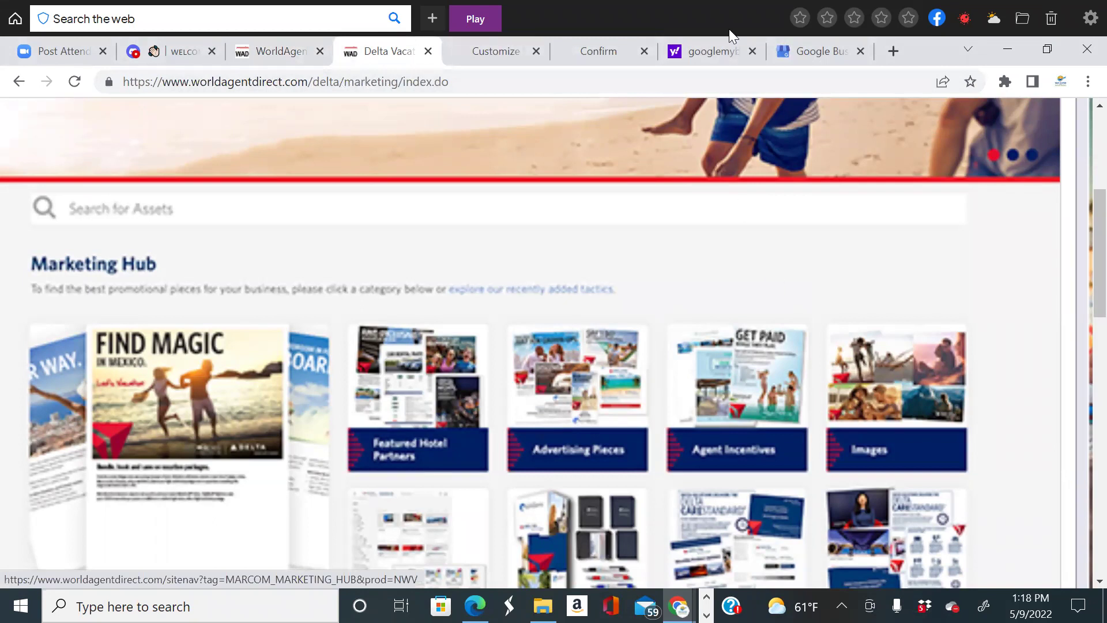
left_click(753, 51)
left_click(500, 62)
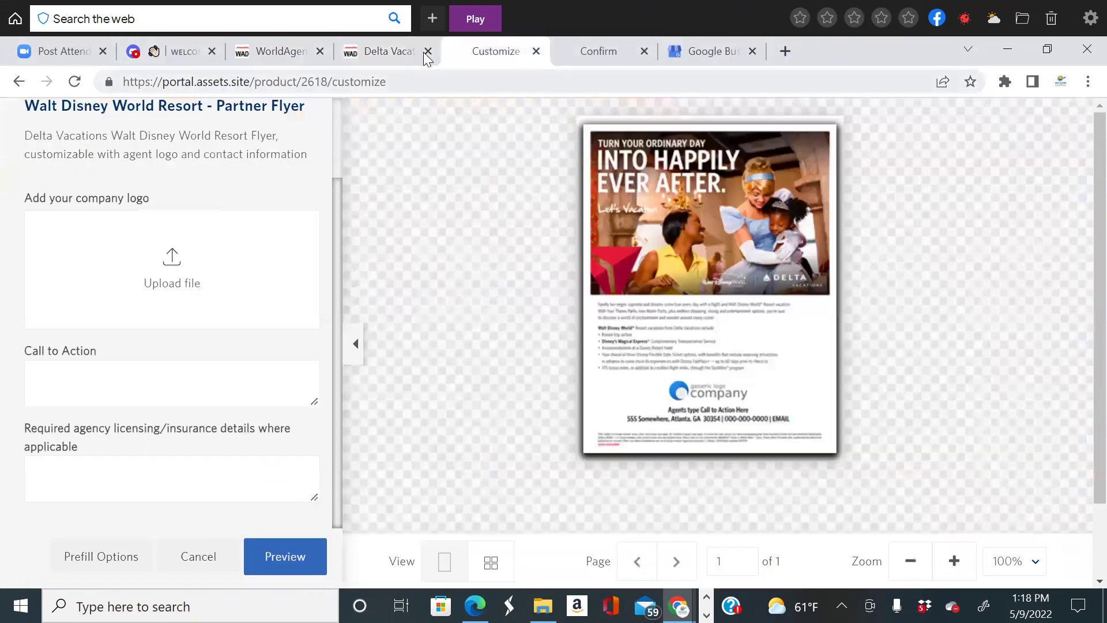
left_click(392, 56)
left_click(271, 58)
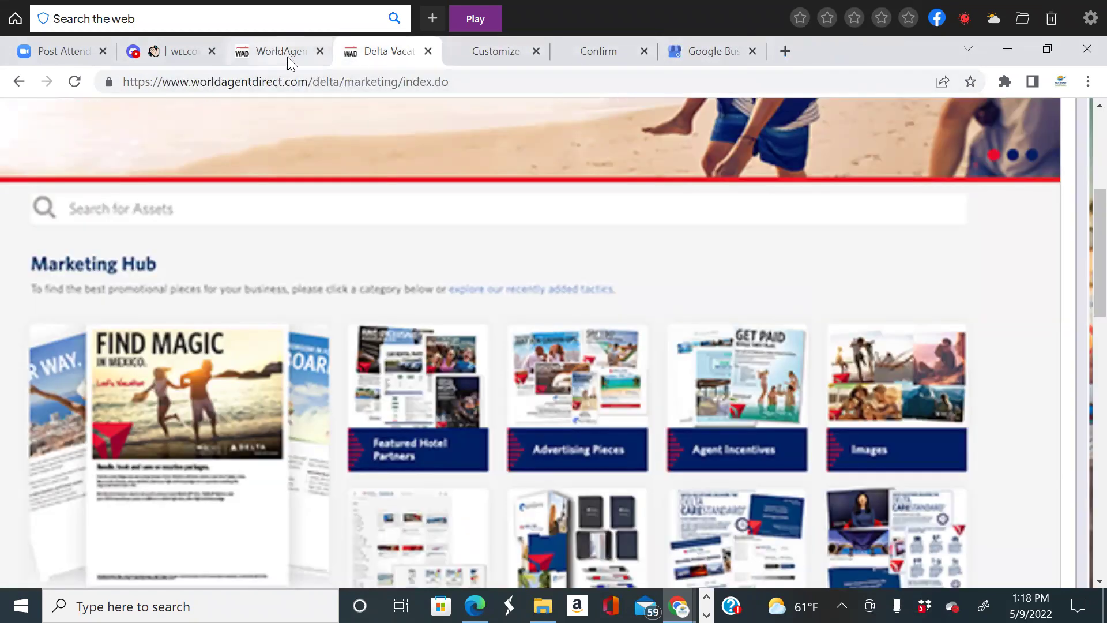
left_click(425, 62)
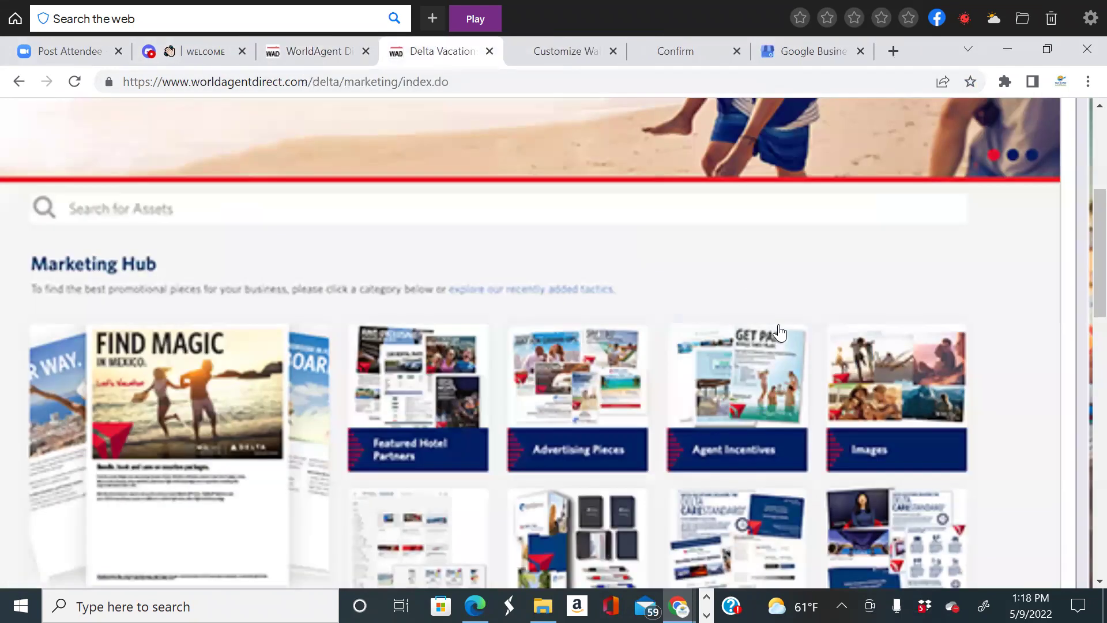
scroll(163, 156, "up", 10)
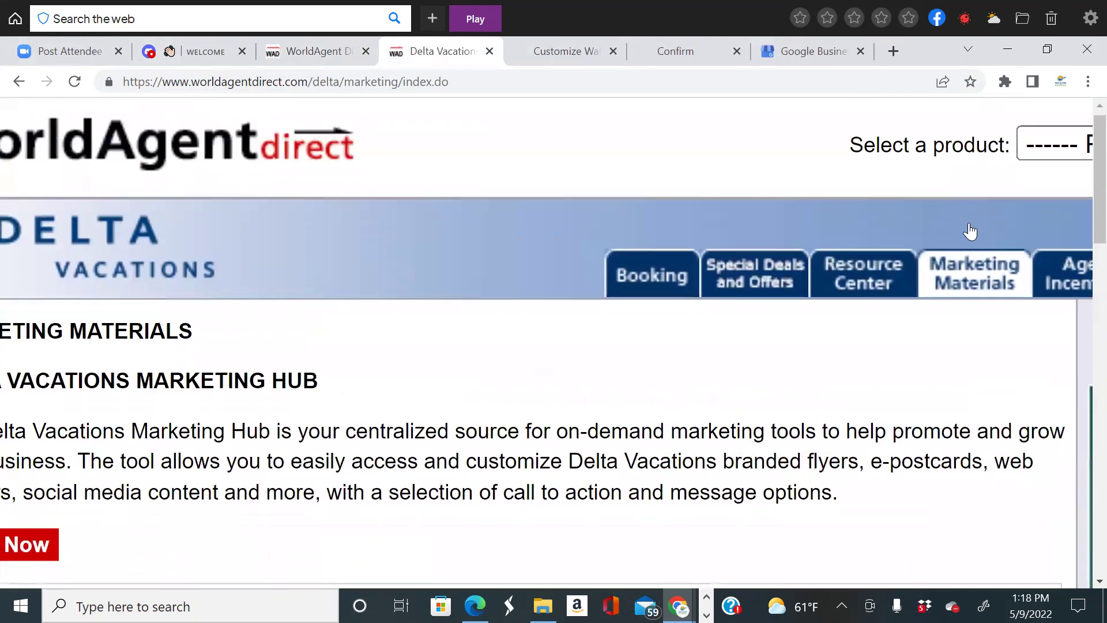
scroll(923, 231, "down", 1)
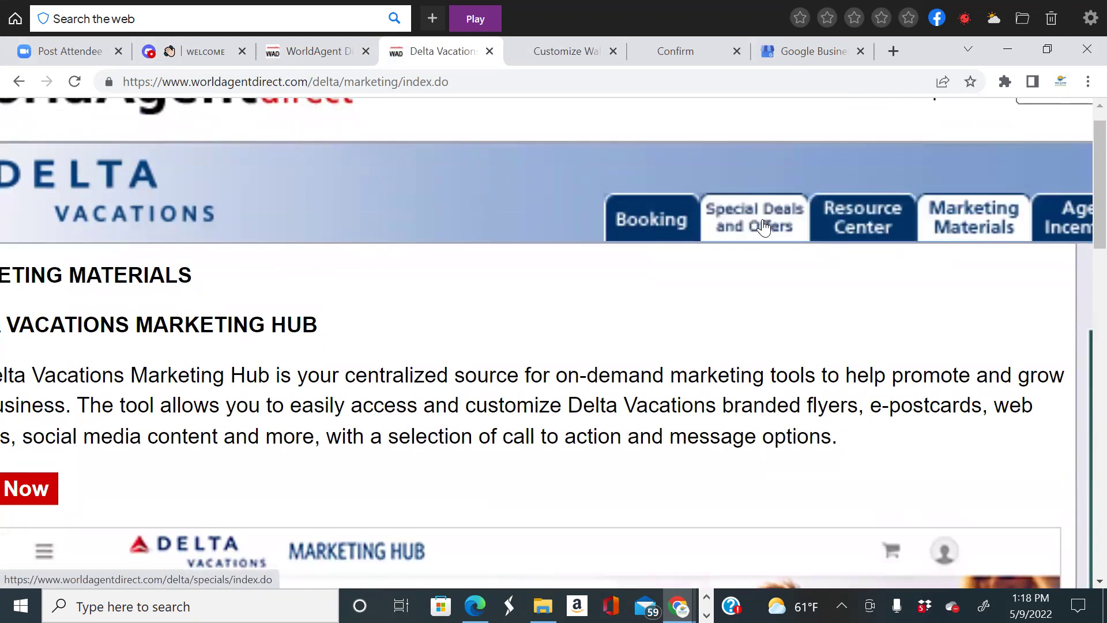
Open the Delta Vacations special deals and offers listings.
scroll(764, 227, "down", 4)
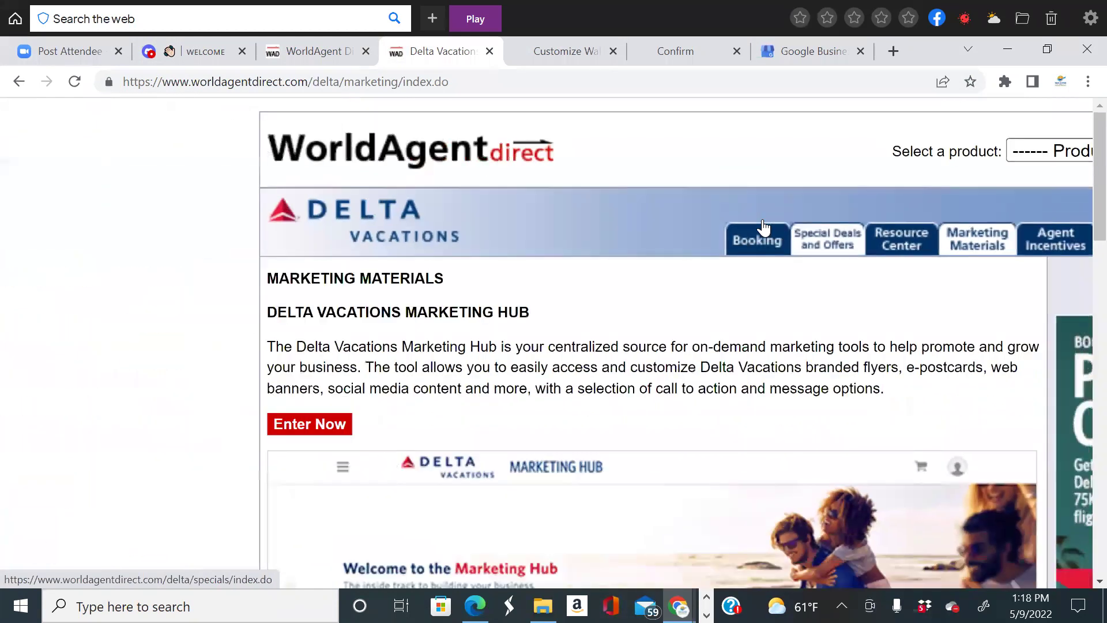
left_click(818, 232)
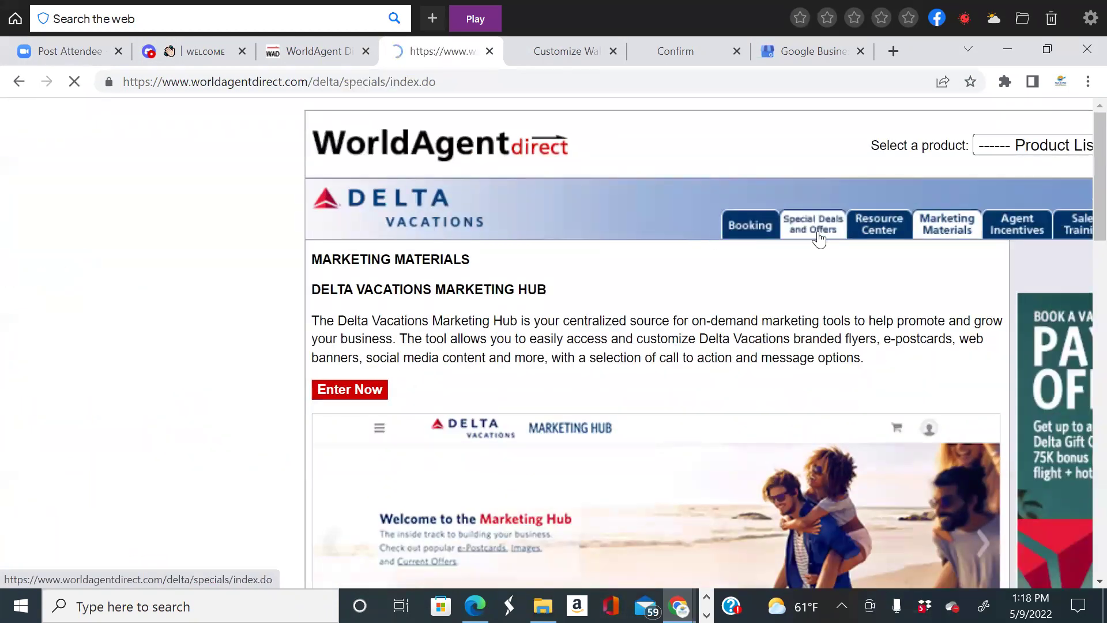
scroll(690, 369, "down", 7)
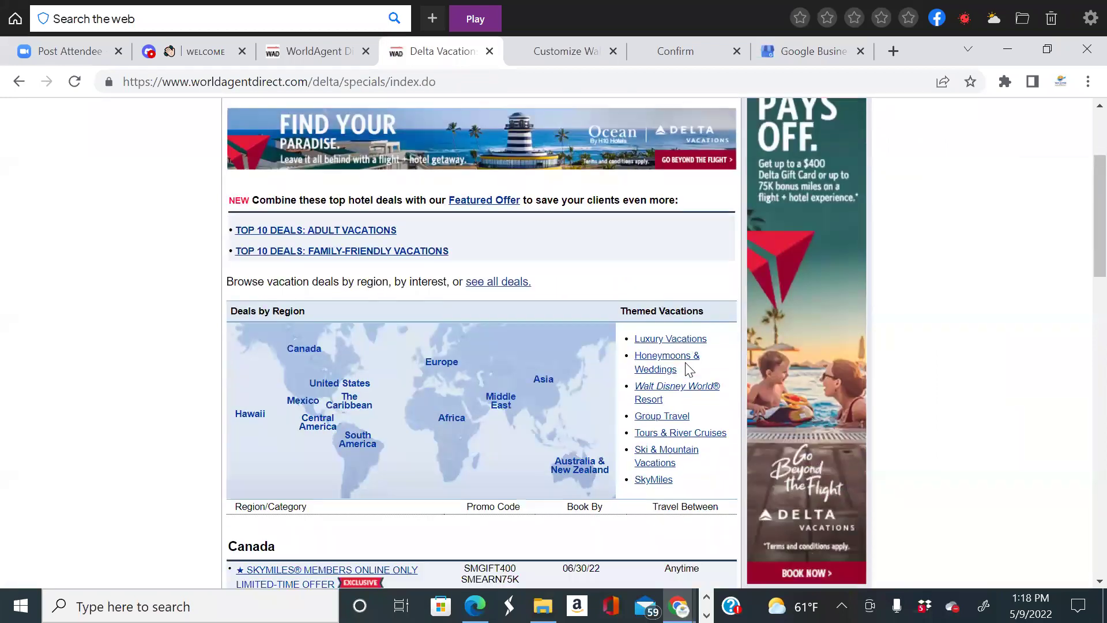
scroll(689, 369, "up", 4)
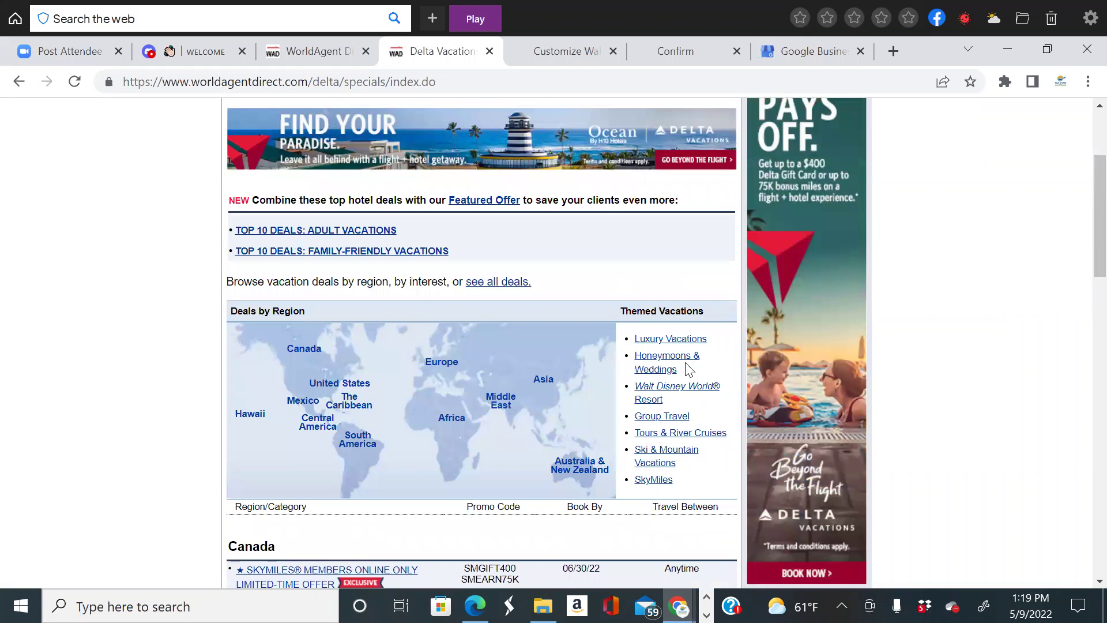
Browse the Top 10 Adult Vacations deals, including Excellence Oyster Bay in Ocho Rios, then return to the specials index.
left_click(355, 232)
scroll(763, 311, "down", 3)
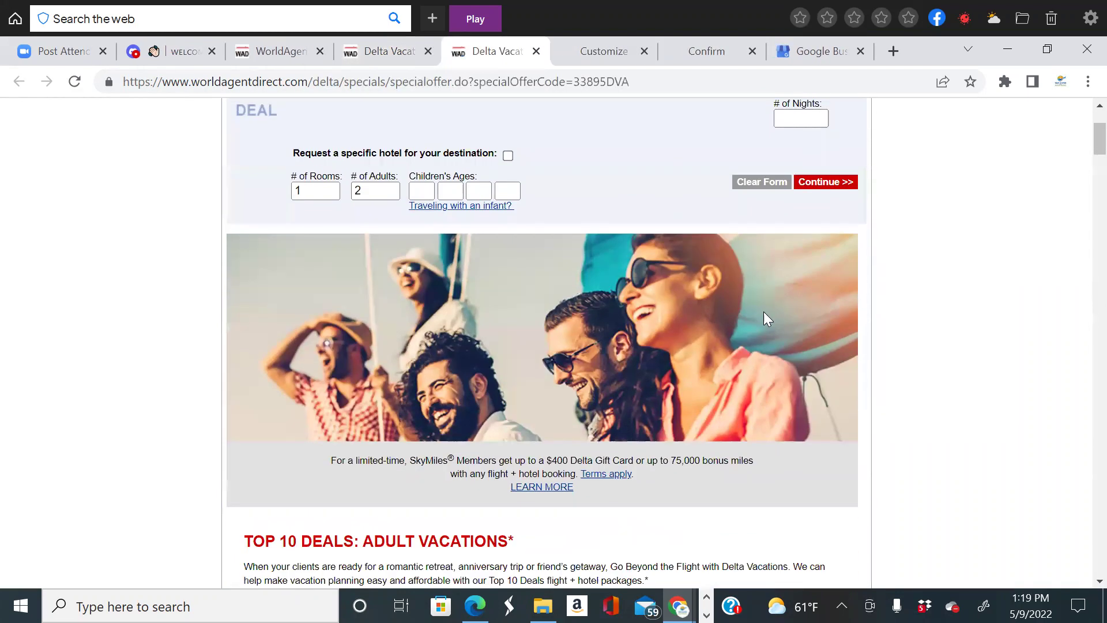
scroll(764, 313, "down", 3)
scroll(768, 316, "up", 2)
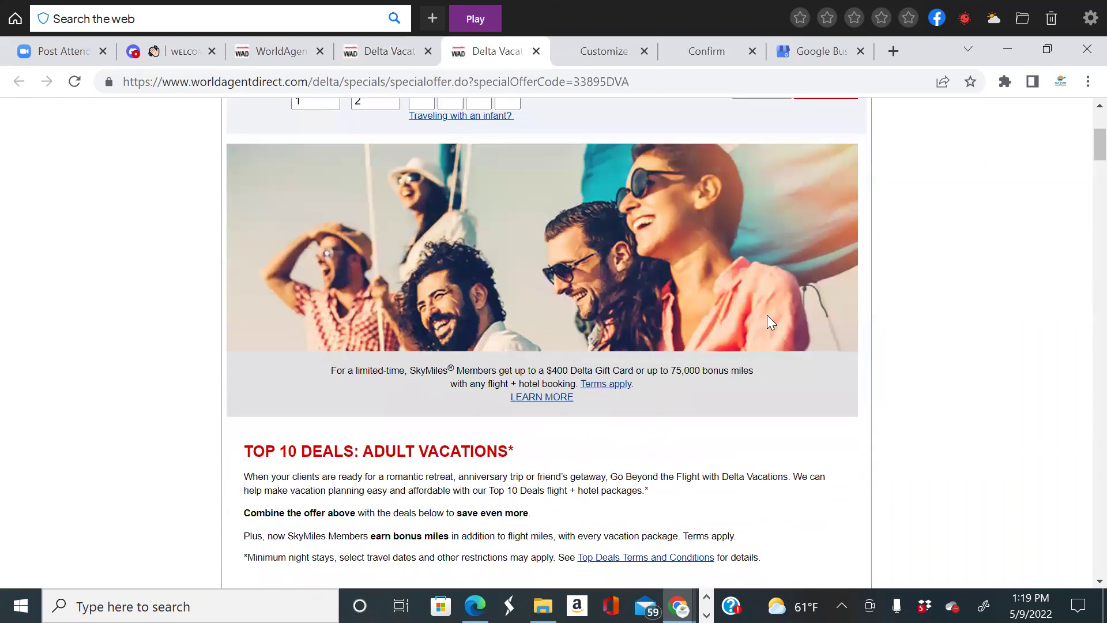
scroll(767, 317, "down", 6)
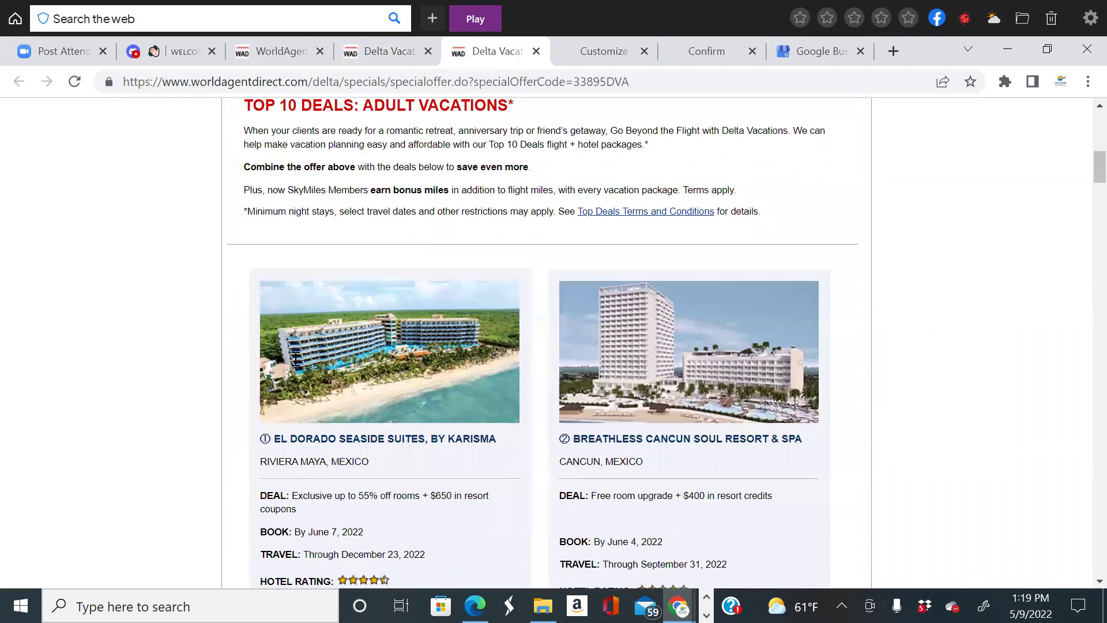
scroll(296, 359, "down", 1)
scroll(720, 318, "down", 1)
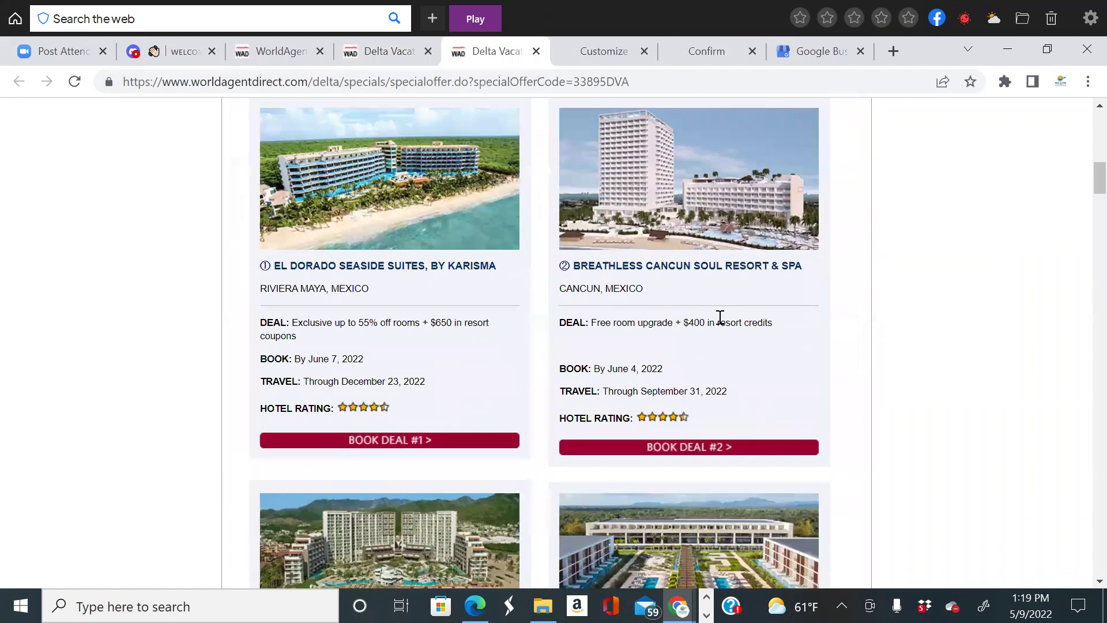
scroll(750, 277, "down", 2)
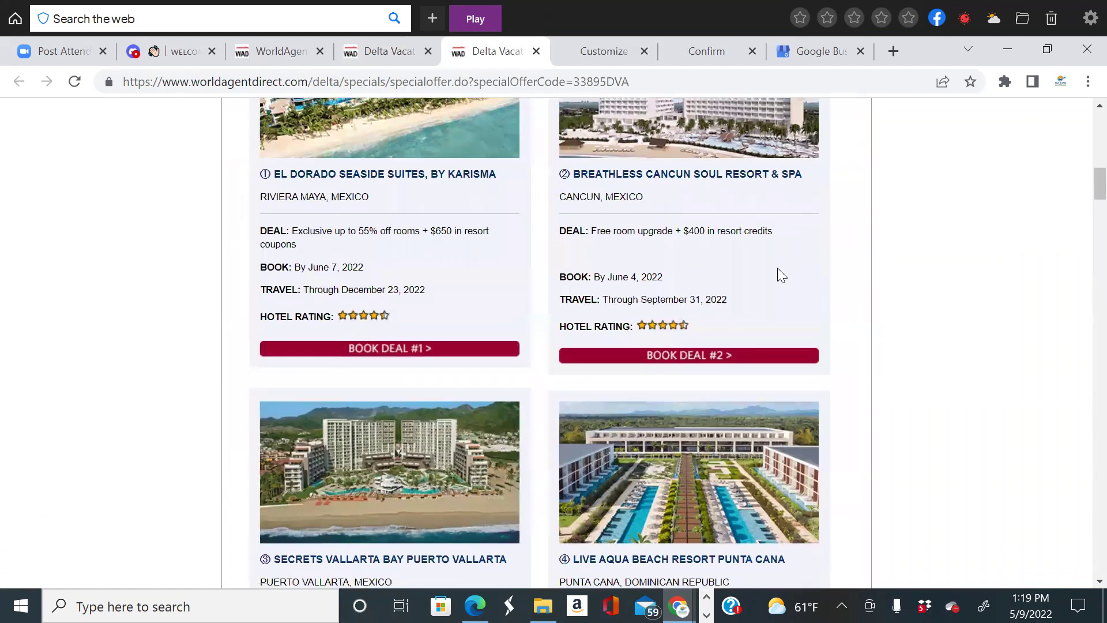
scroll(505, 331, "down", 4)
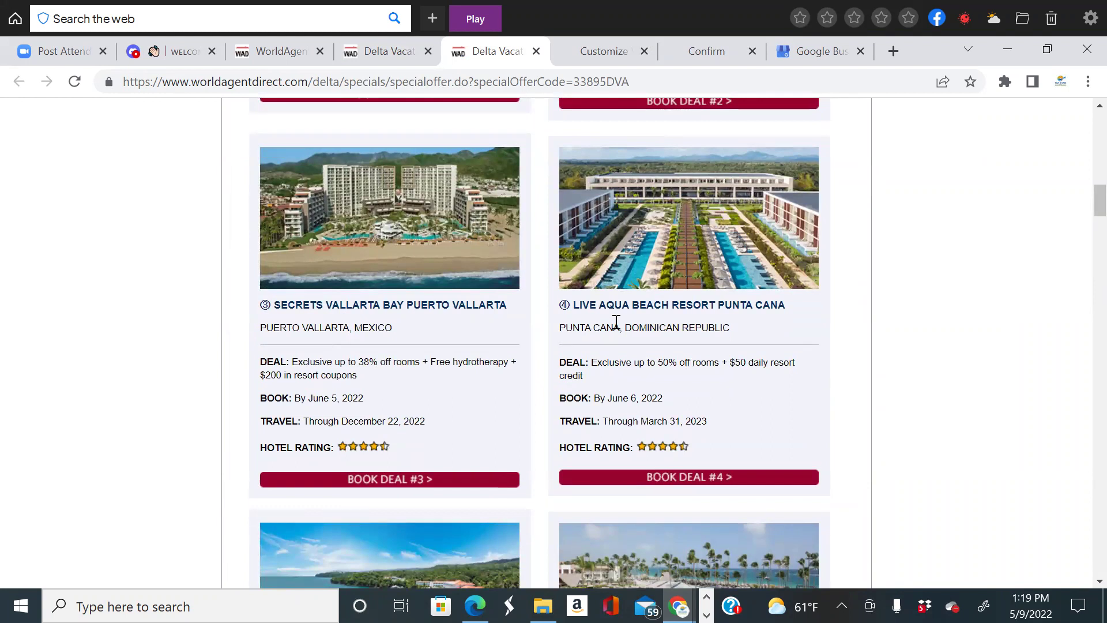
scroll(726, 332, "down", 4)
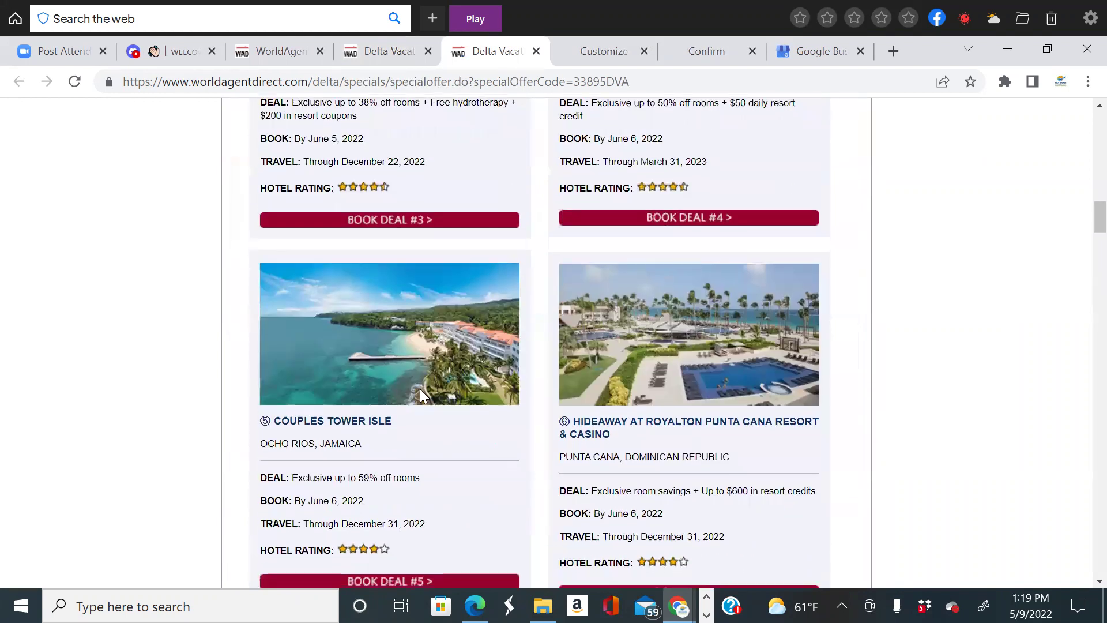
scroll(404, 386, "down", 3)
scroll(748, 388, "down", 15)
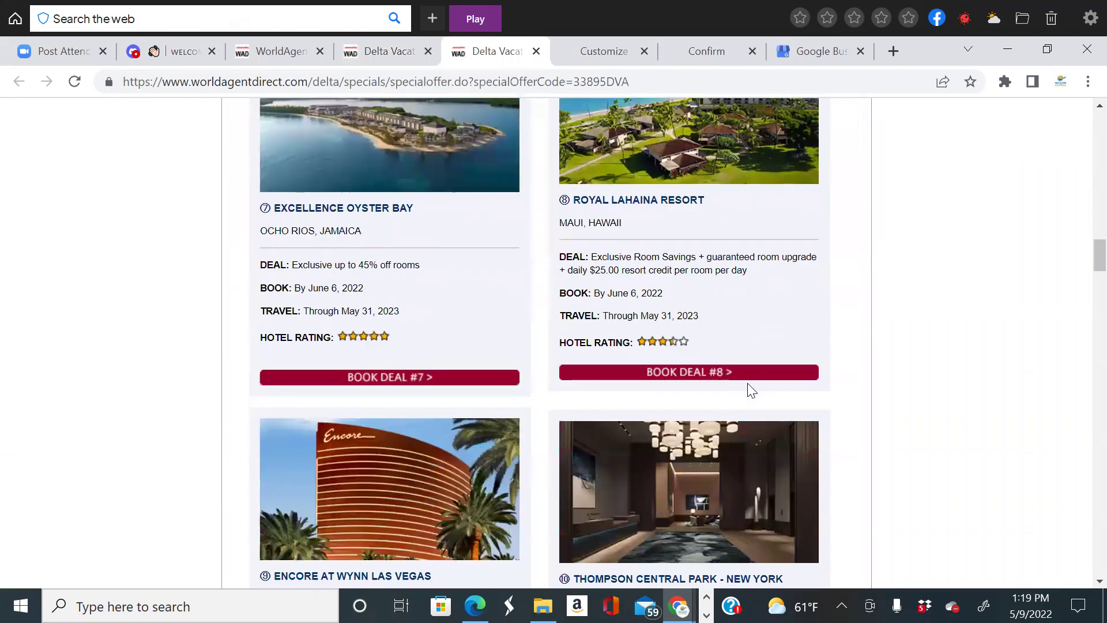
scroll(748, 388, "up", 20)
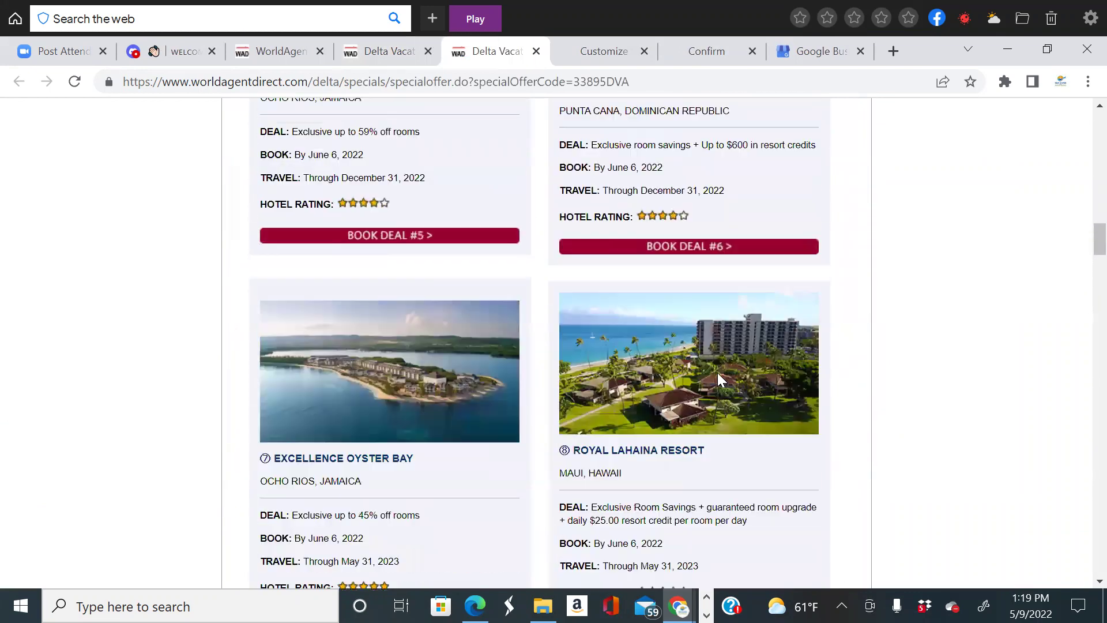
left_click(382, 51)
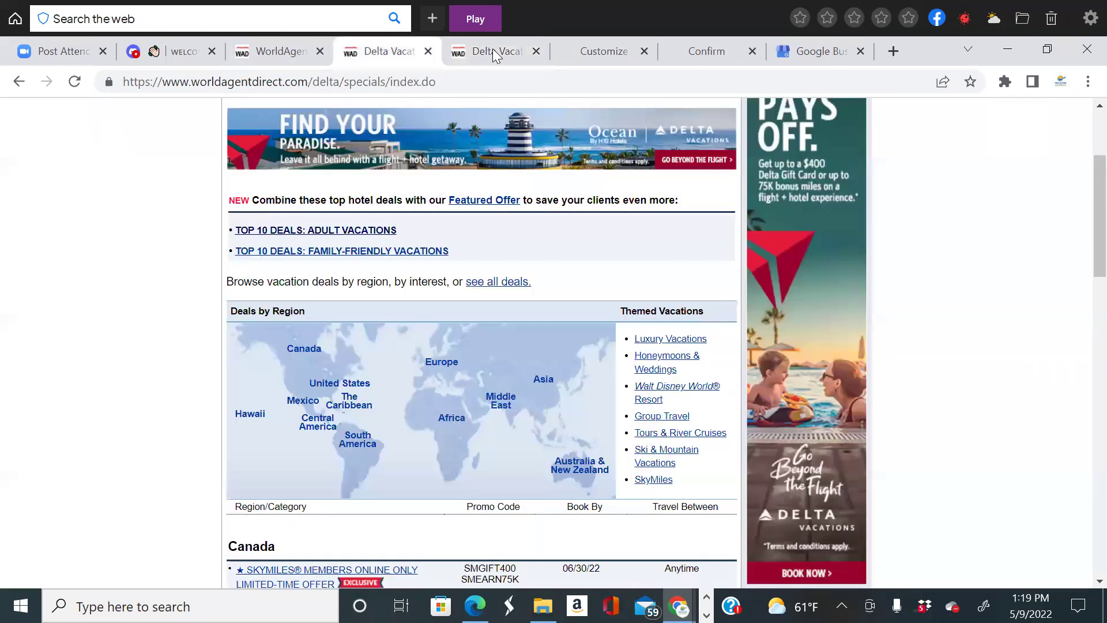
Close the Adult Vacations tab and browse the Top 10 Family-Friendly Vacations deals.
left_click(537, 51)
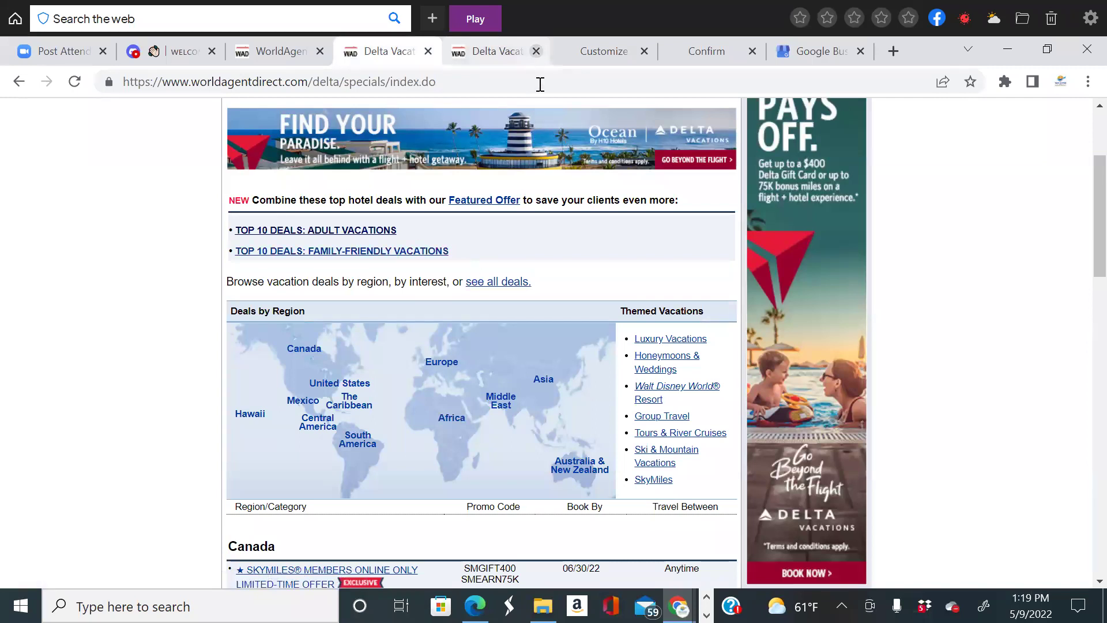
left_click(403, 254)
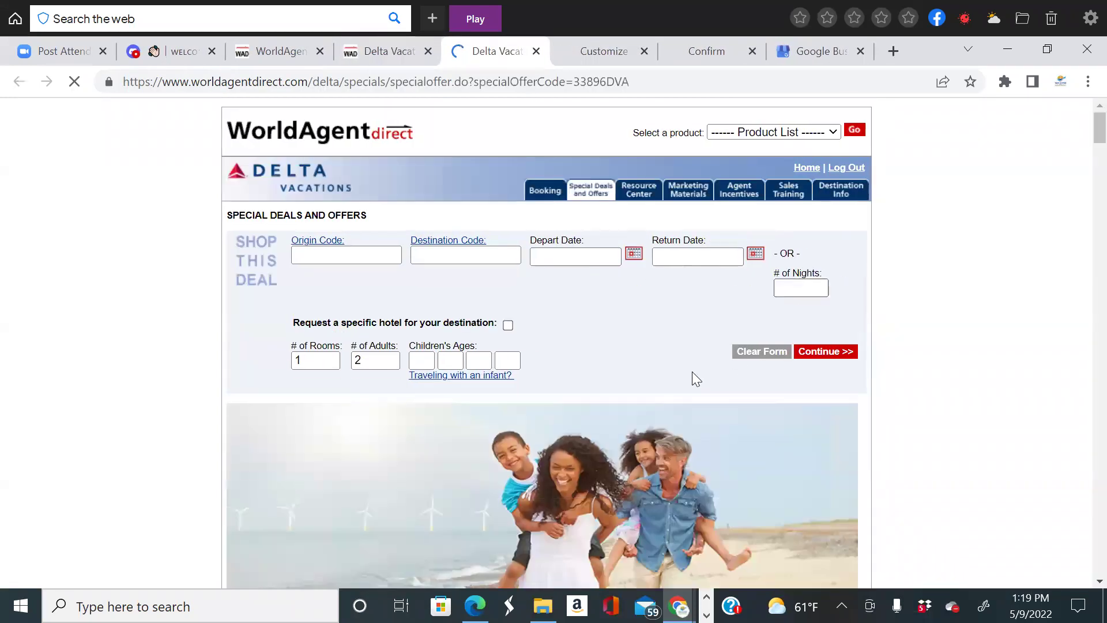
scroll(699, 372, "down", 10)
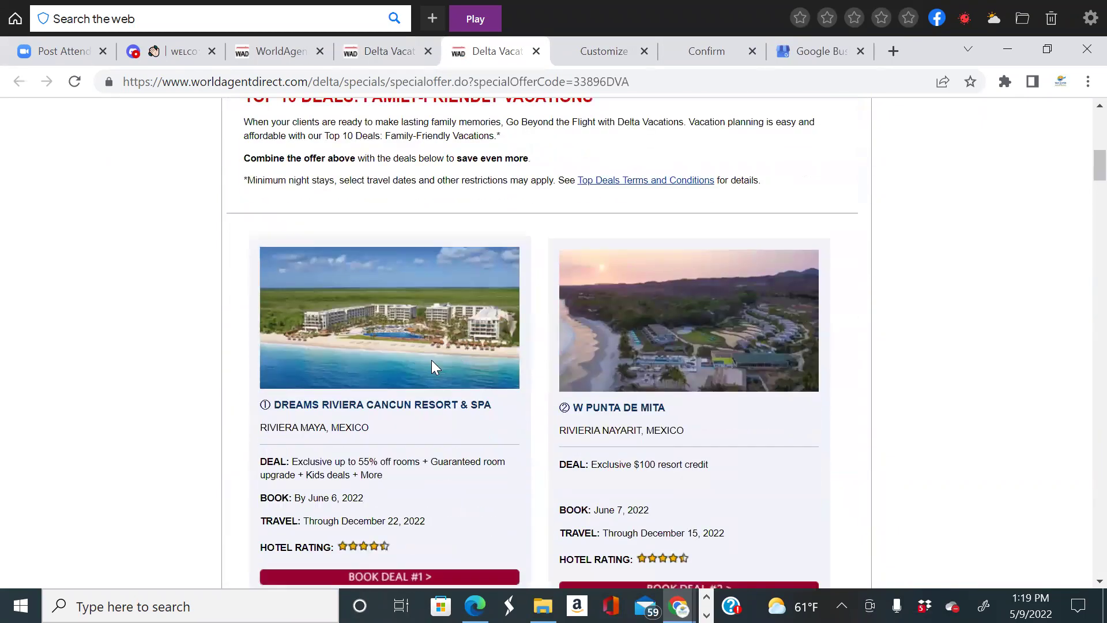
scroll(432, 361, "down", 3)
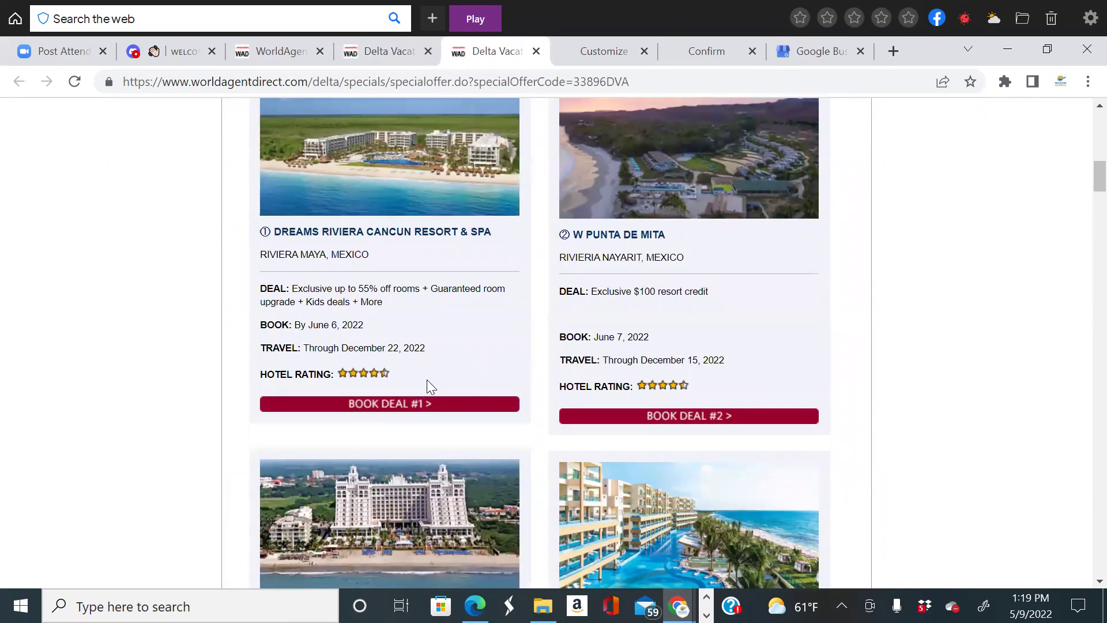
scroll(427, 386, "down", 2)
scroll(426, 386, "up", 4)
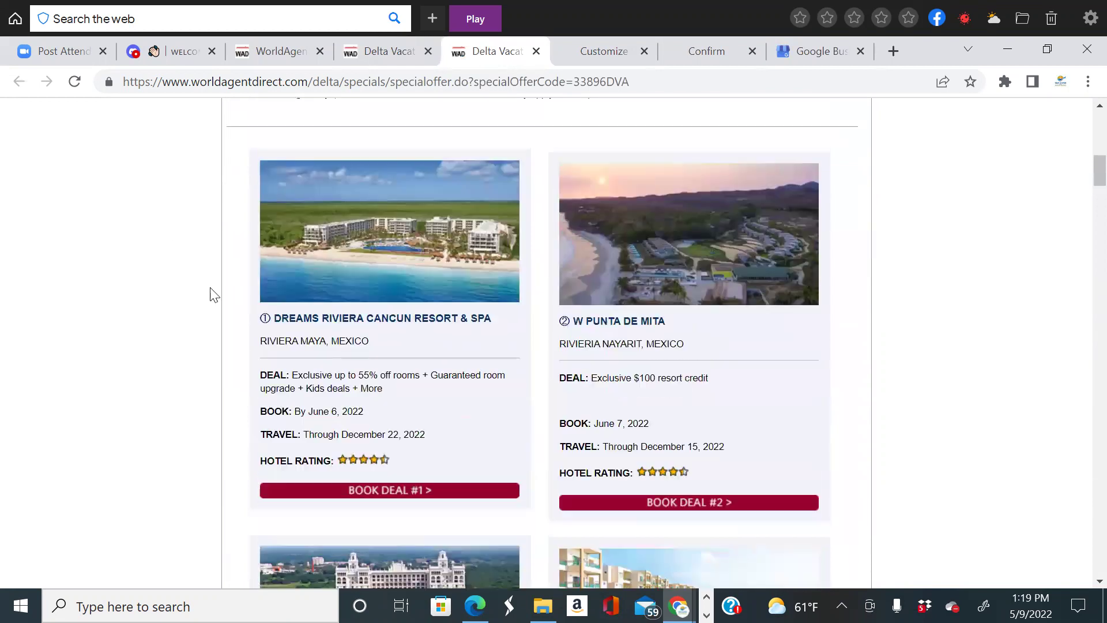
scroll(607, 392, "down", 14)
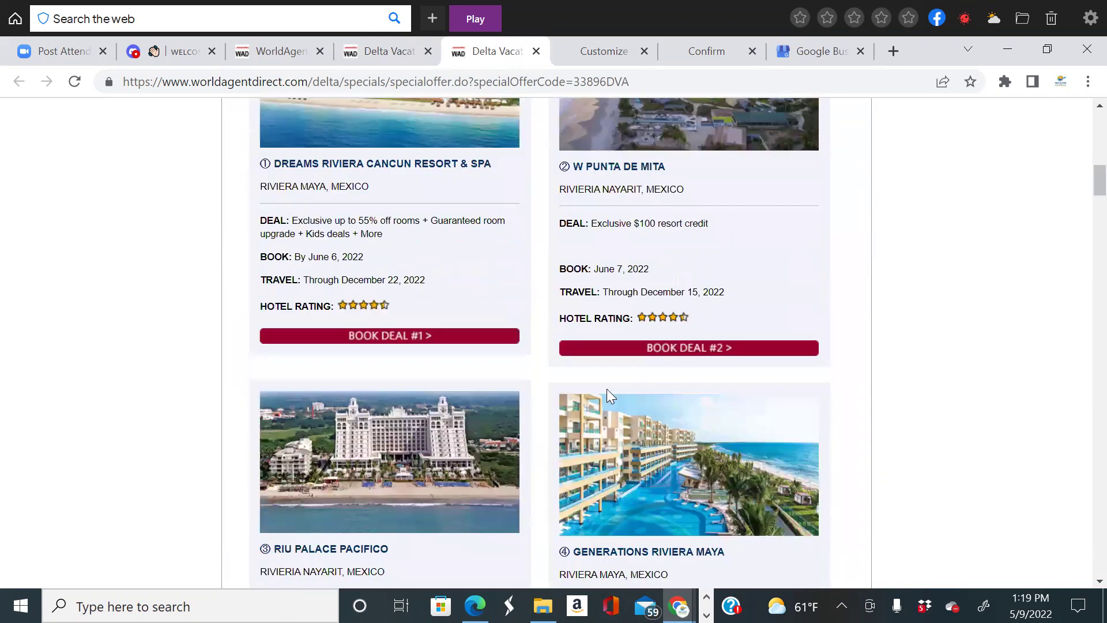
scroll(606, 389, "down", 2)
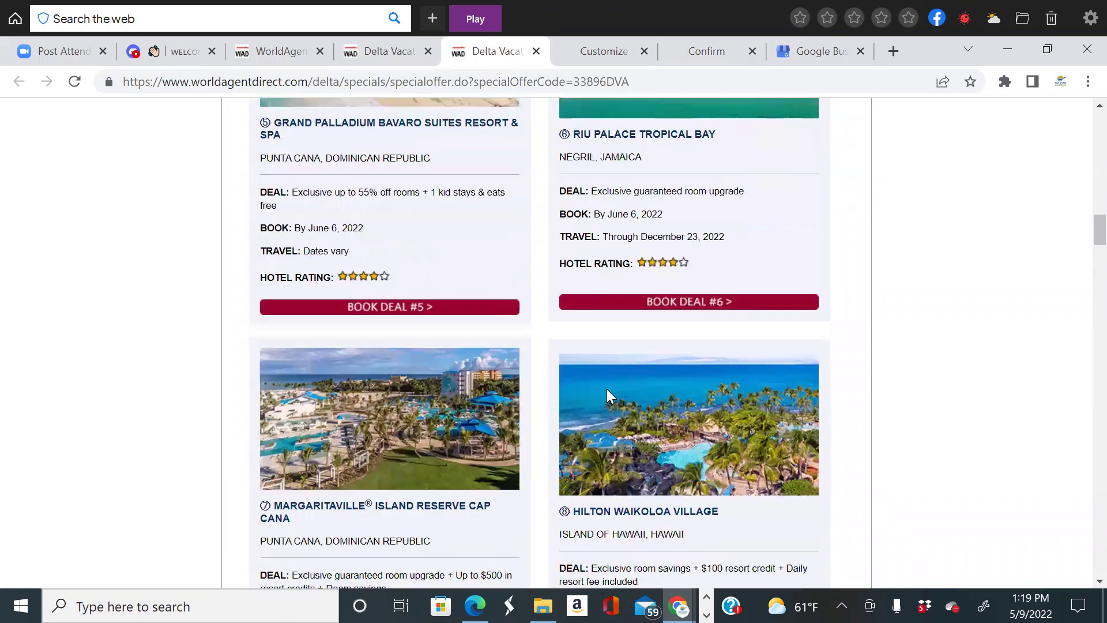
scroll(606, 389, "down", 3)
scroll(606, 392, "down", 1)
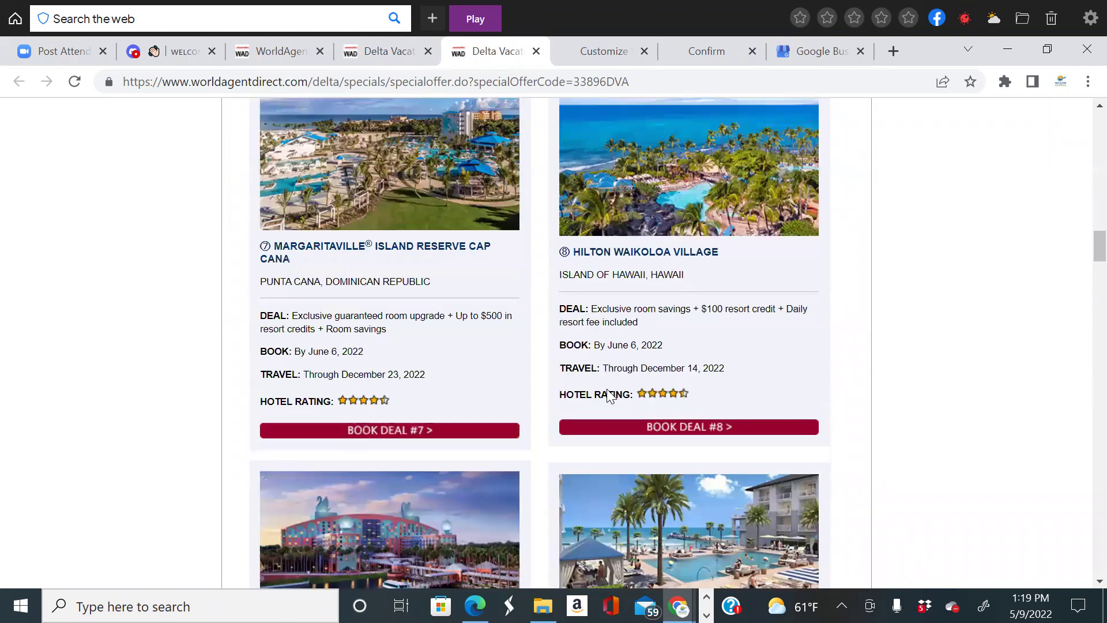
scroll(606, 392, "up", 6)
scroll(607, 392, "down", 3)
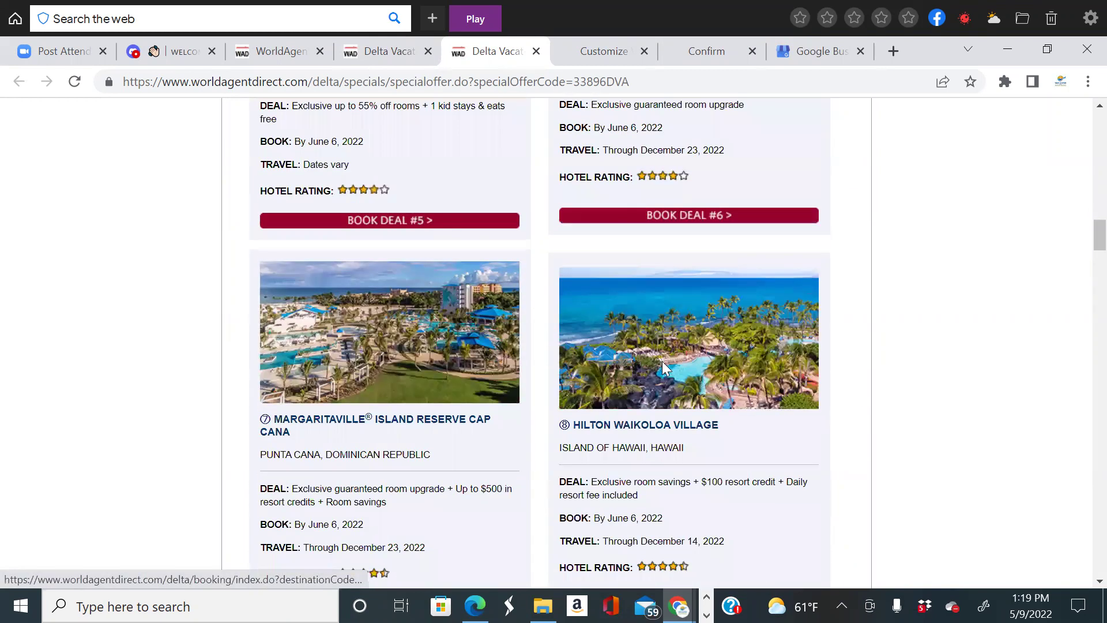
scroll(662, 361, "up", 2)
scroll(595, 423, "down", 3)
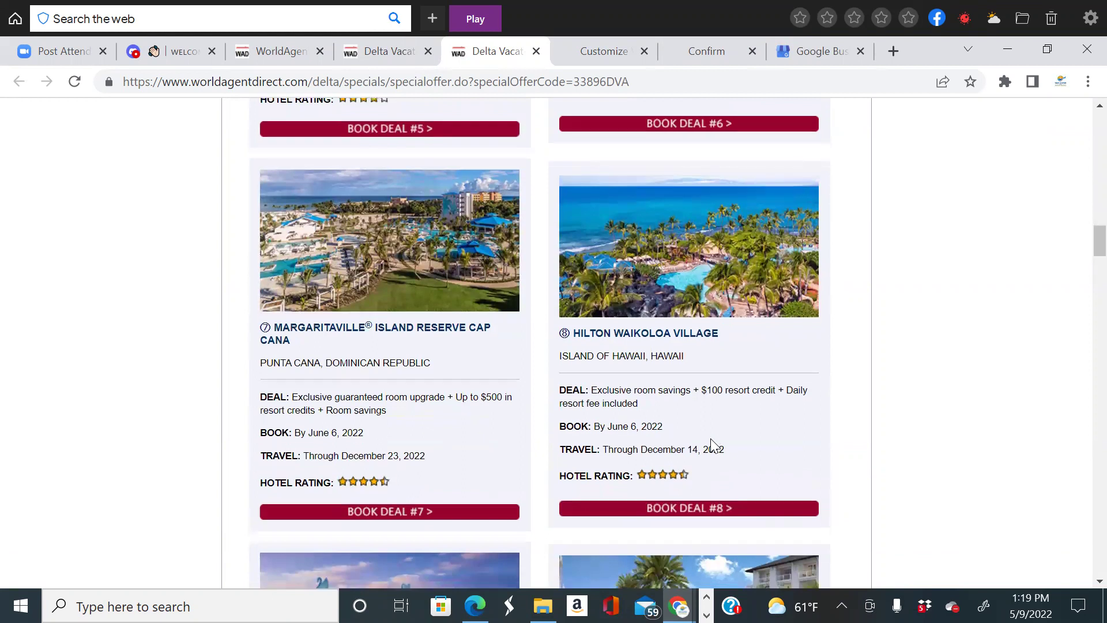
scroll(710, 441, "down", 3)
scroll(776, 289, "down", 3)
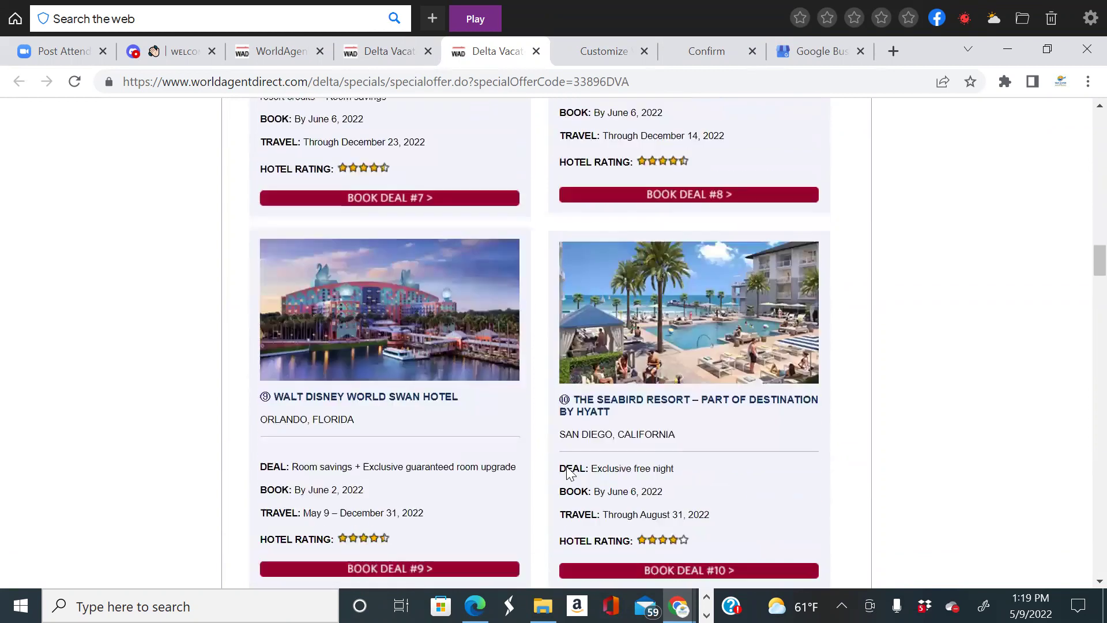
scroll(498, 417, "down", 2)
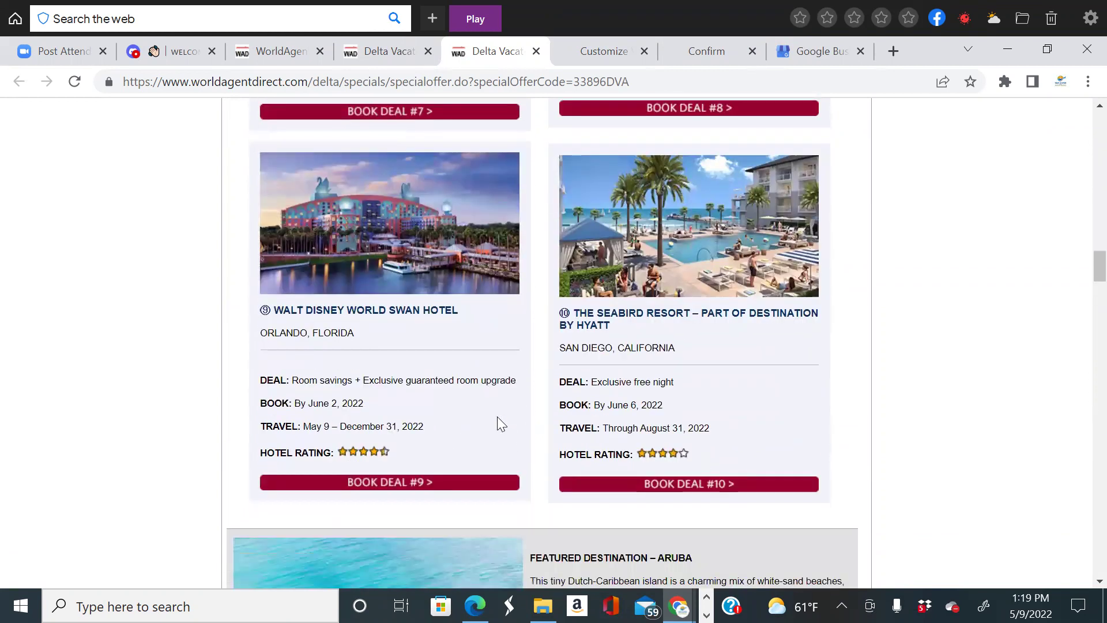
scroll(717, 399, "down", 3)
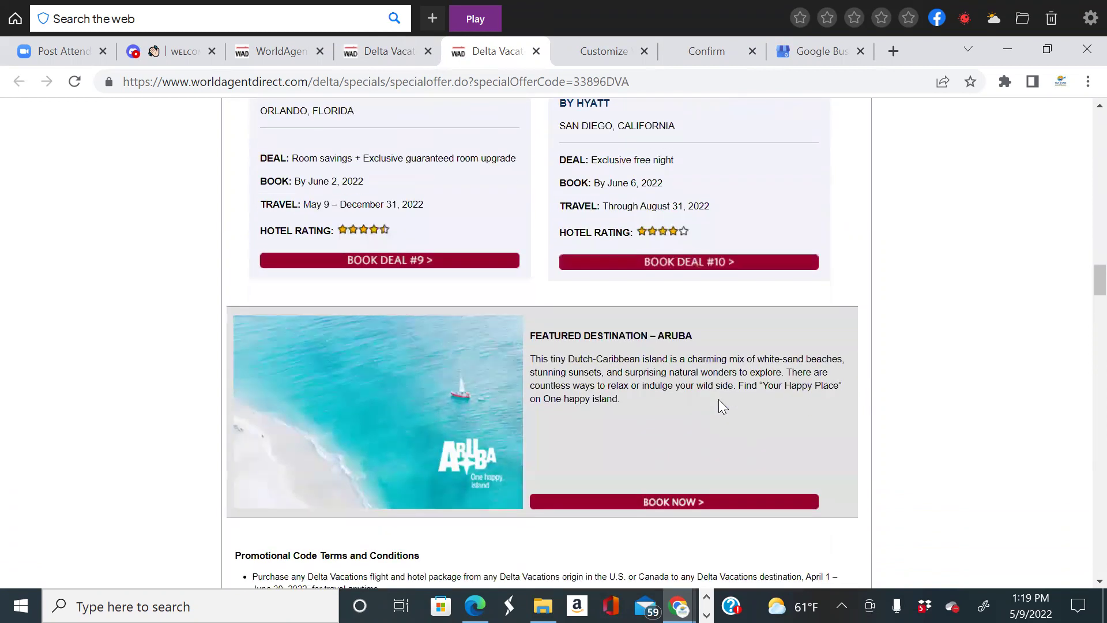
scroll(719, 405, "up", 15)
scroll(719, 399, "up", 10)
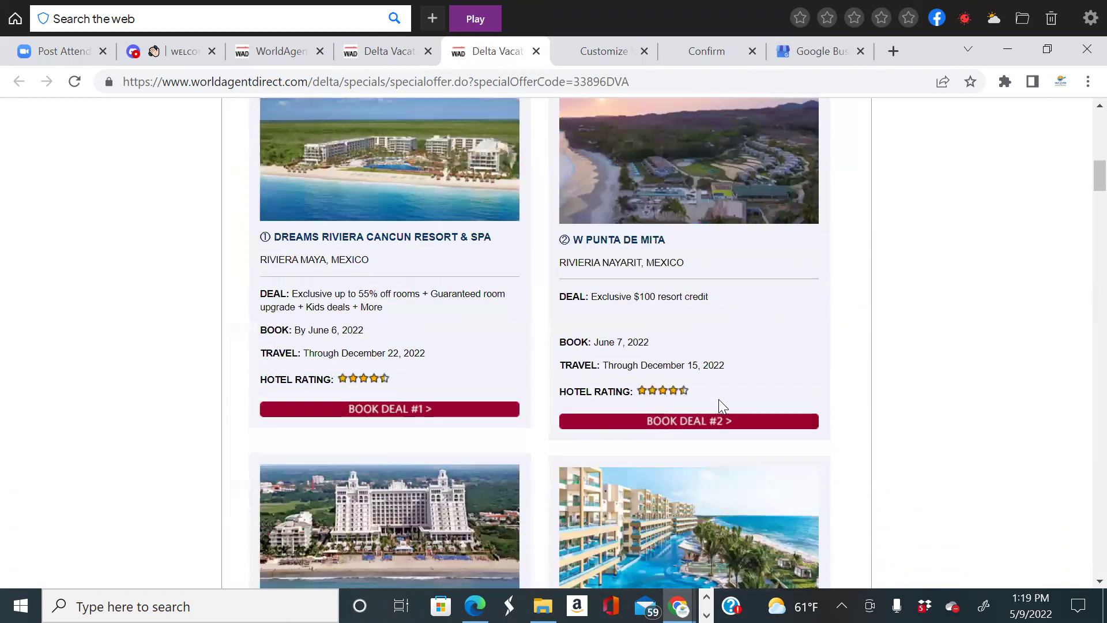
Return to the Delta specials page and close the Family-Friendly deals tab.
left_click(396, 55)
scroll(579, 372, "up", 1)
scroll(580, 369, "up", 2)
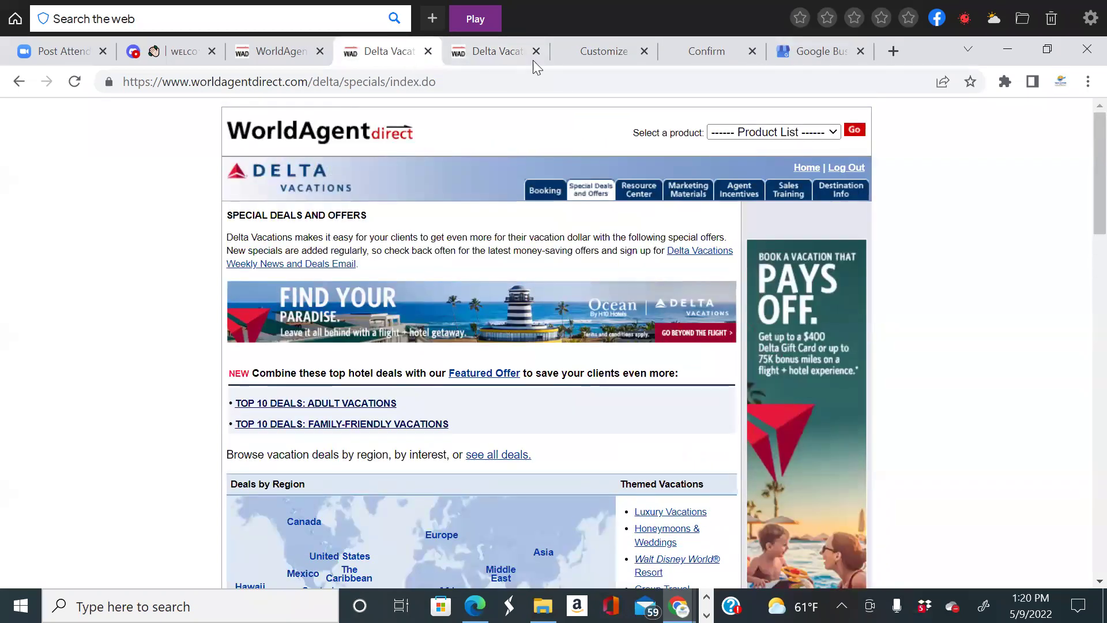
left_click(536, 51)
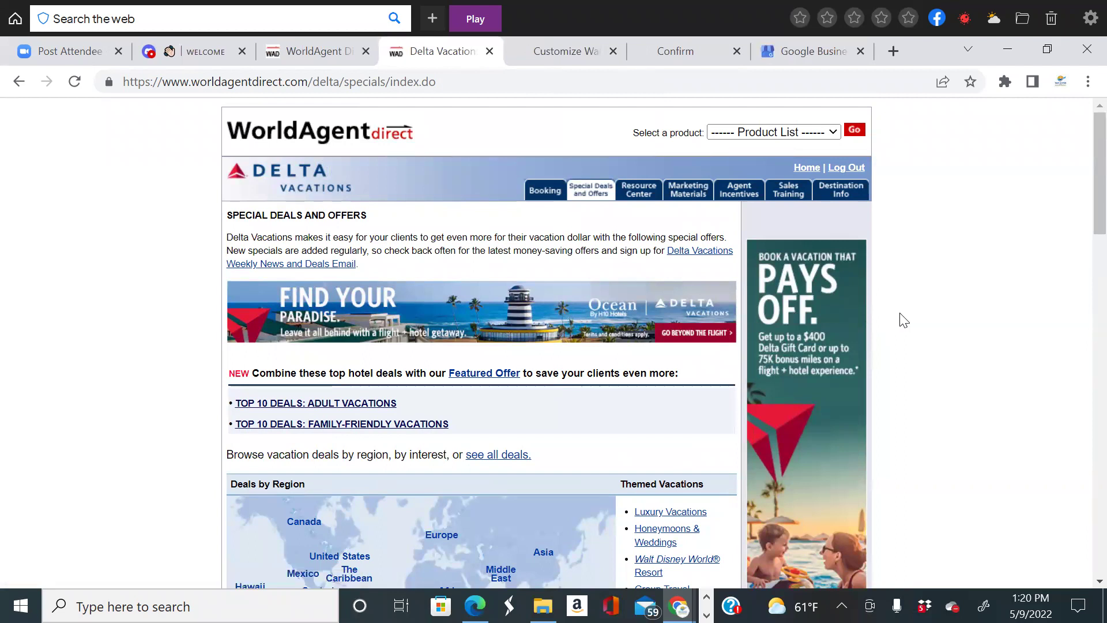
scroll(900, 313, "up", 2)
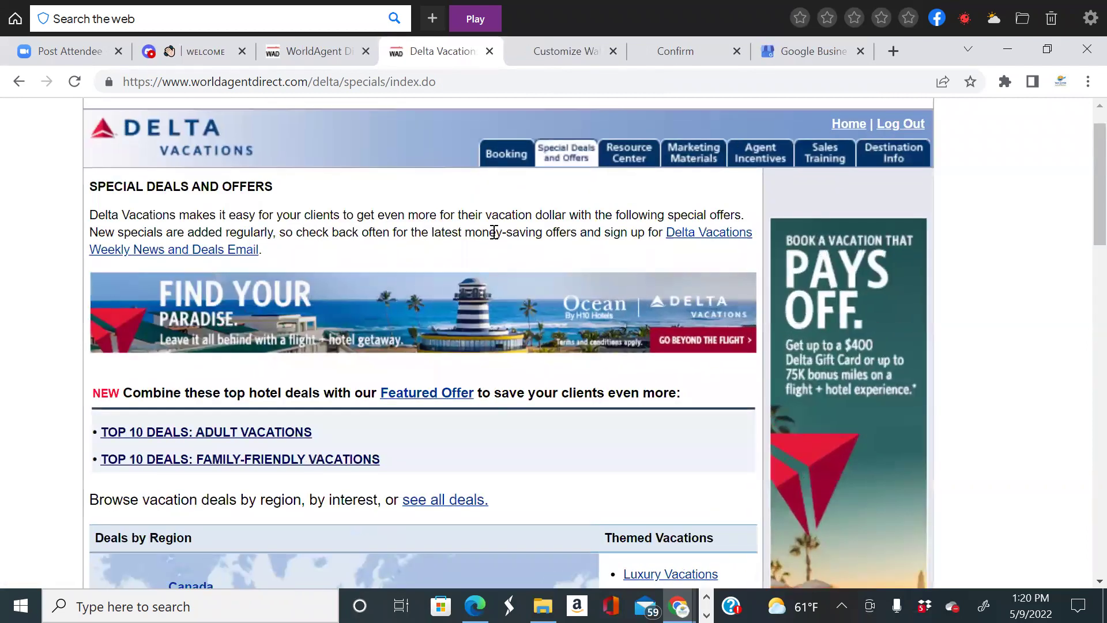
Start a Flight + Hotel package booking limited to 1 Stop/Nonstop flights.
left_click(505, 152)
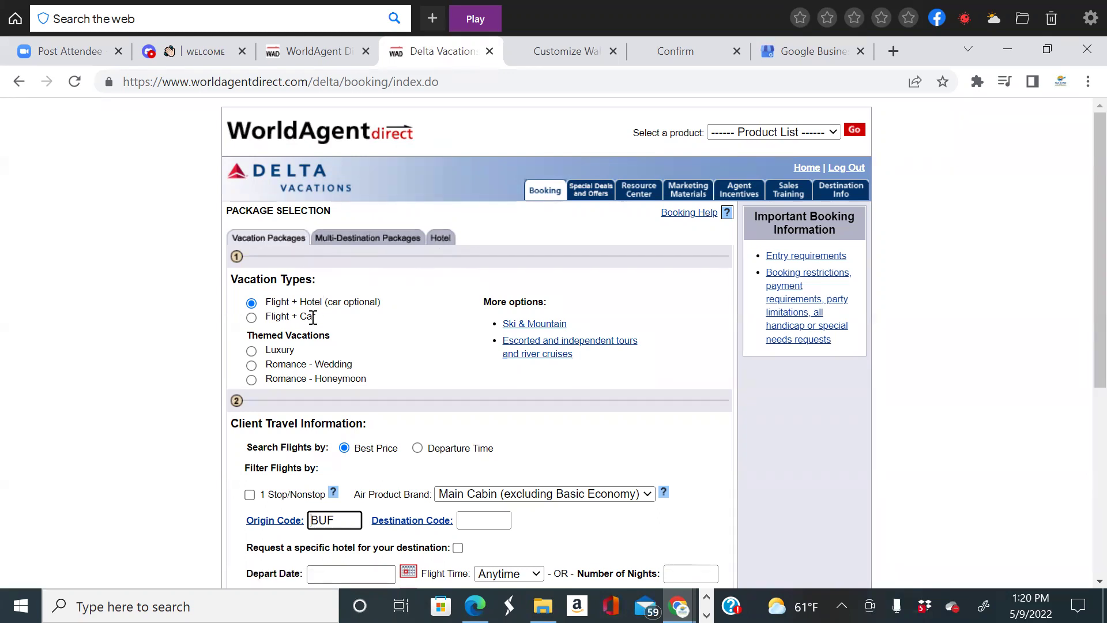
scroll(410, 359, "down", 3)
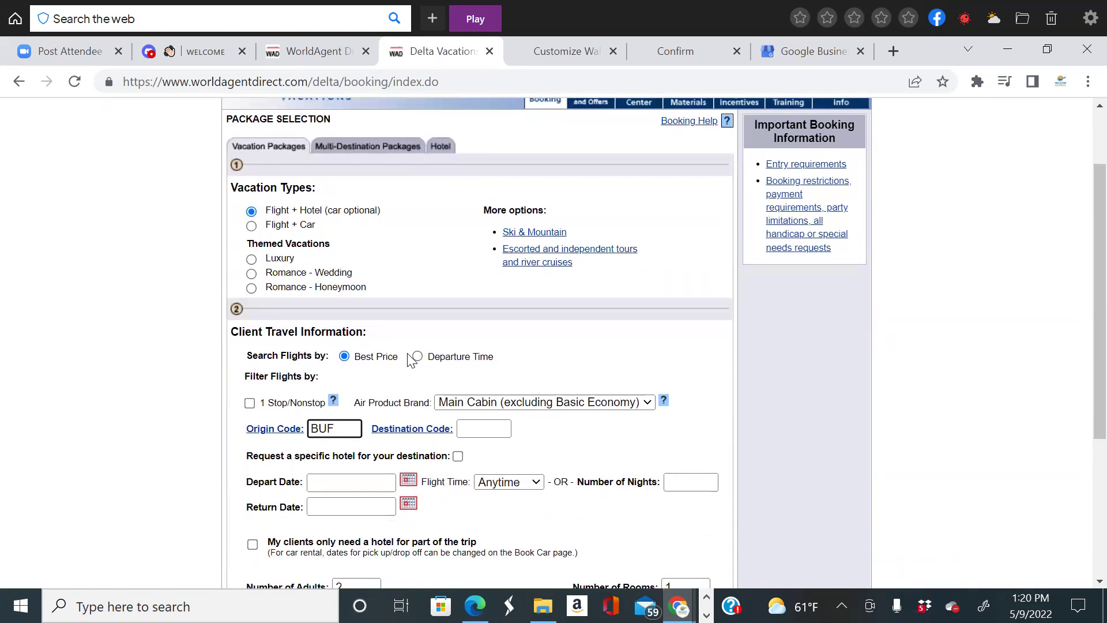
scroll(410, 358, "down", 2)
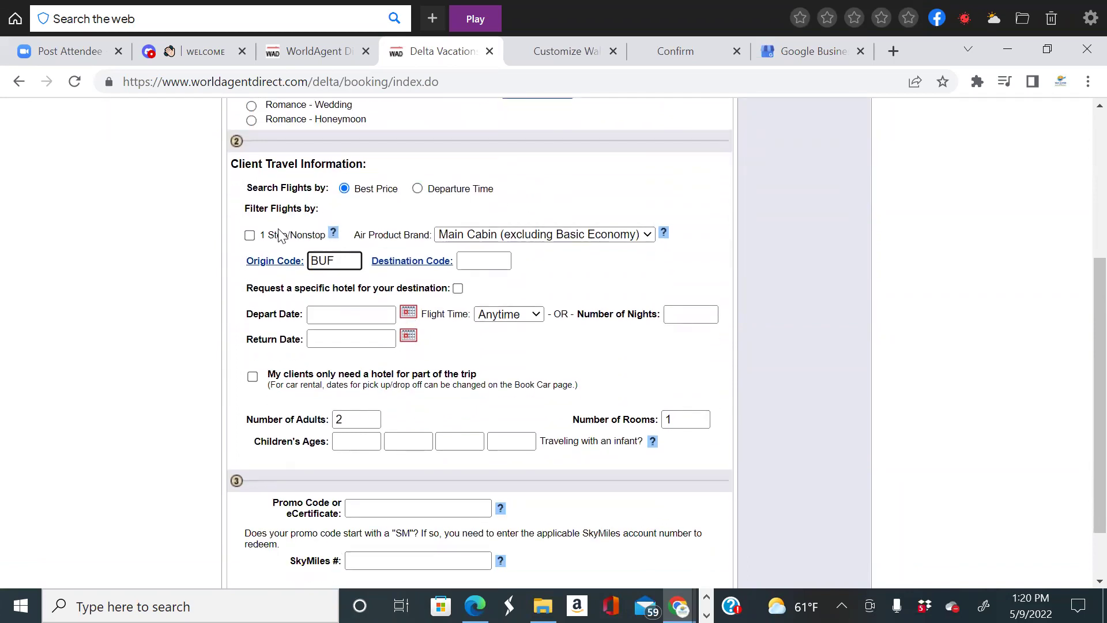
left_click(249, 238)
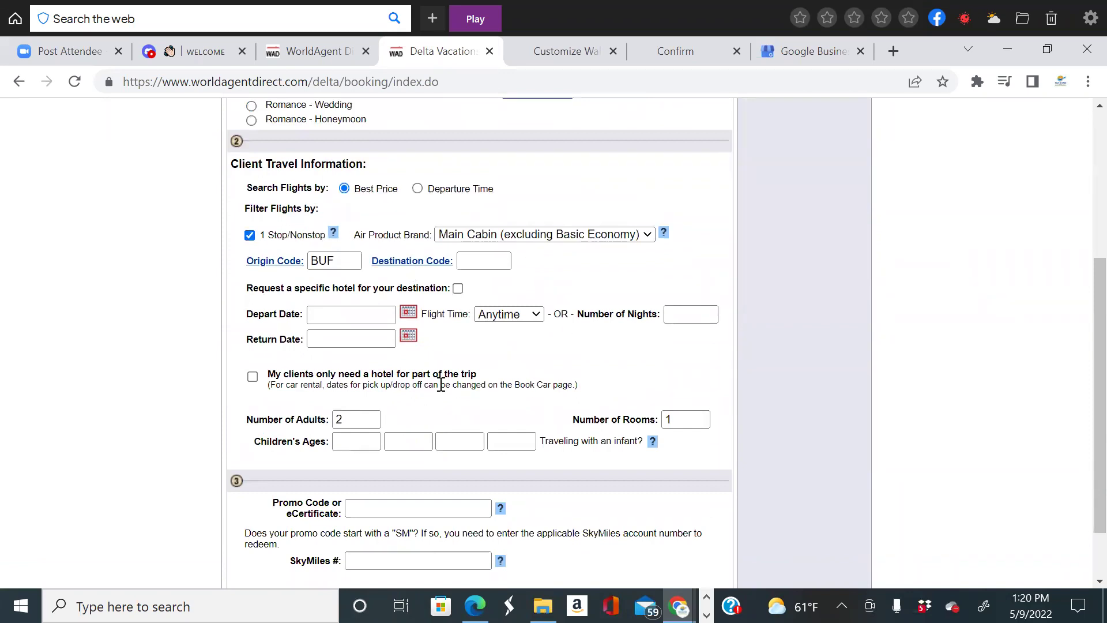
Change the origin code from BUF to ATL and bring up the destination city list.
left_click(350, 258)
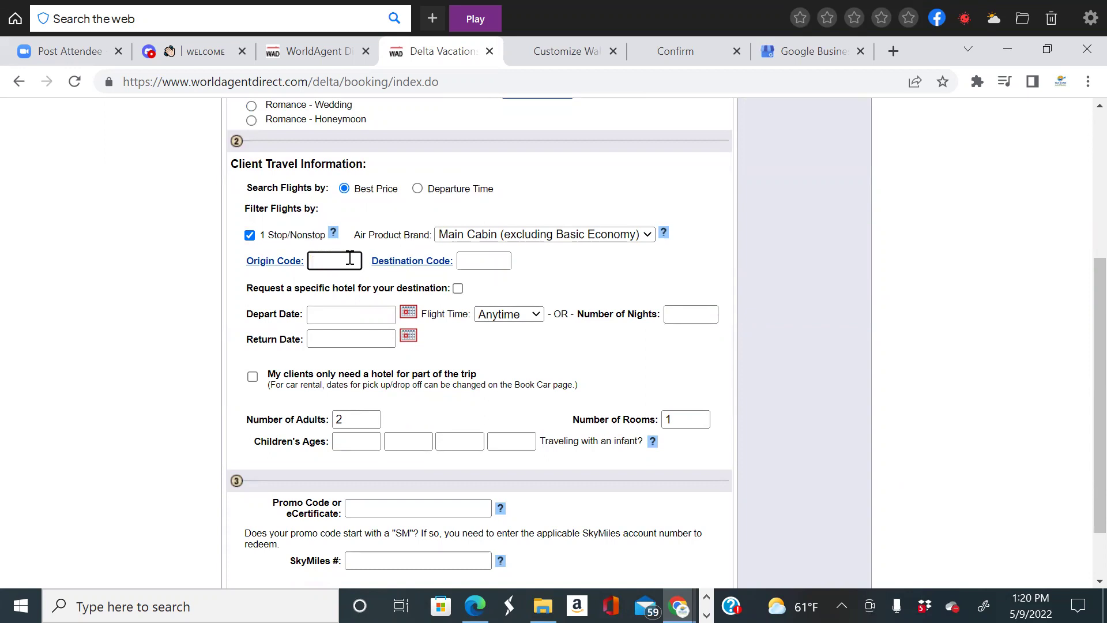
type("AT")
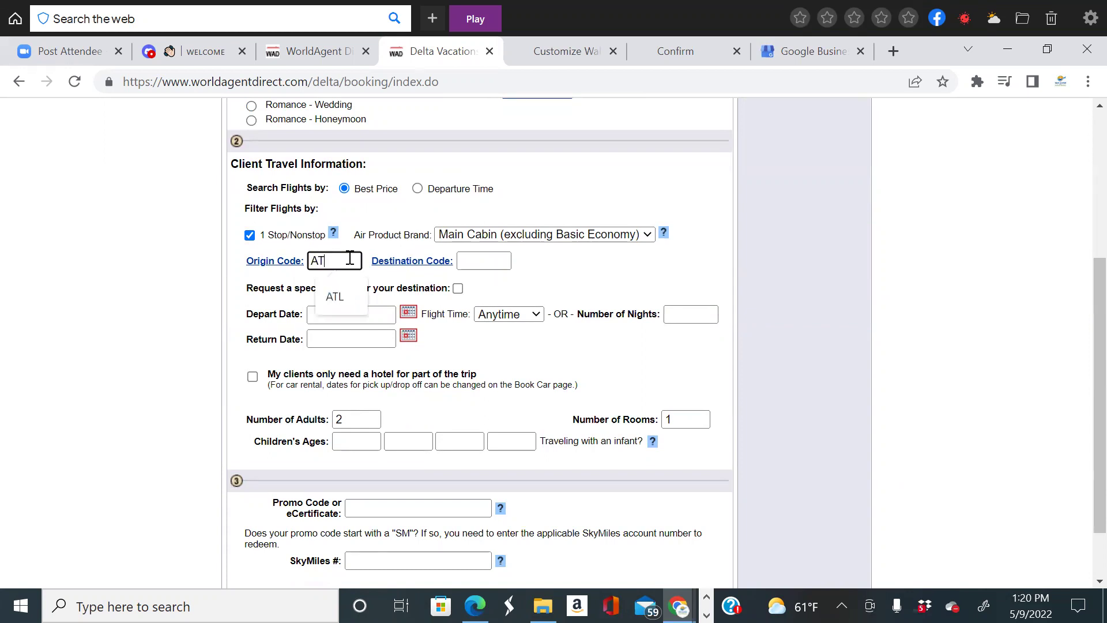
type("L")
left_click(476, 261)
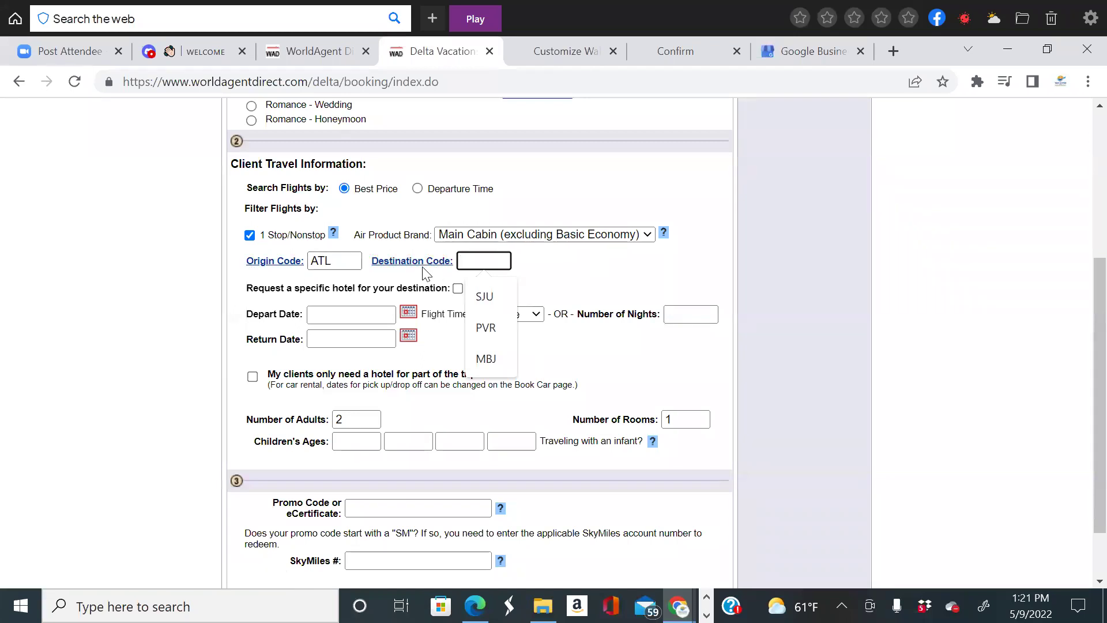
left_click(429, 265)
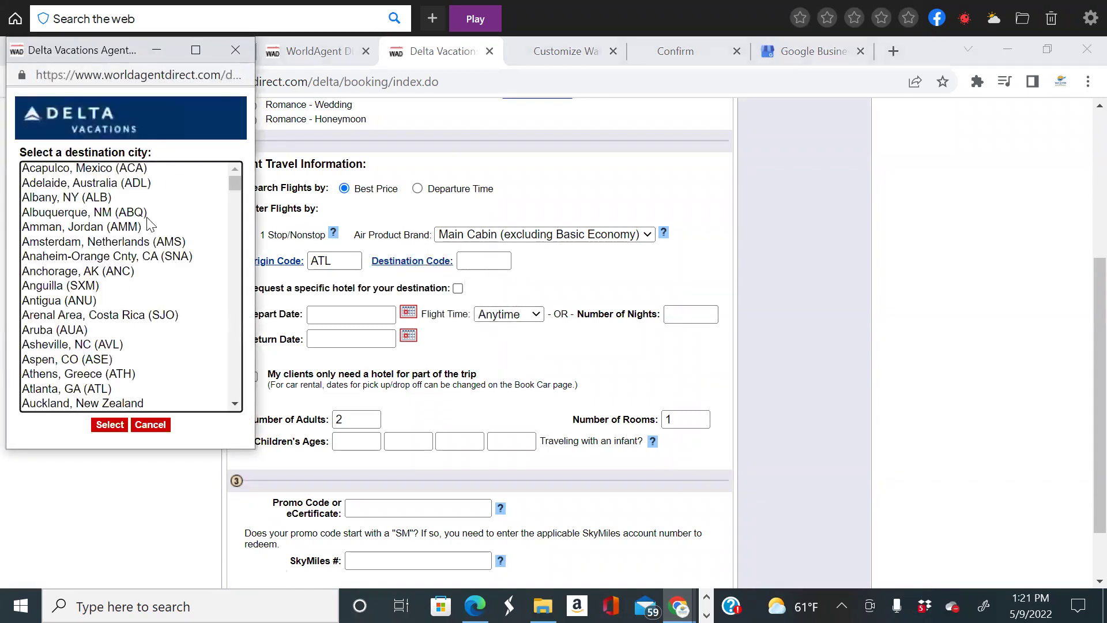
Choose Montego Bay (MBJ) as the destination from the city list.
scroll(148, 231, "down", 15)
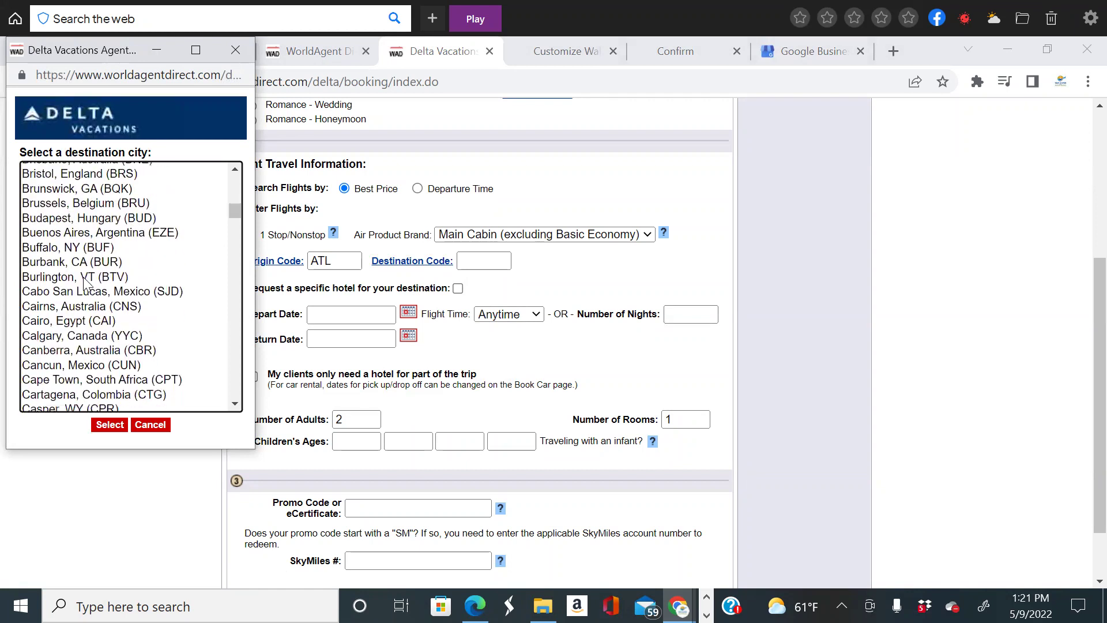
scroll(86, 283, "down", 20)
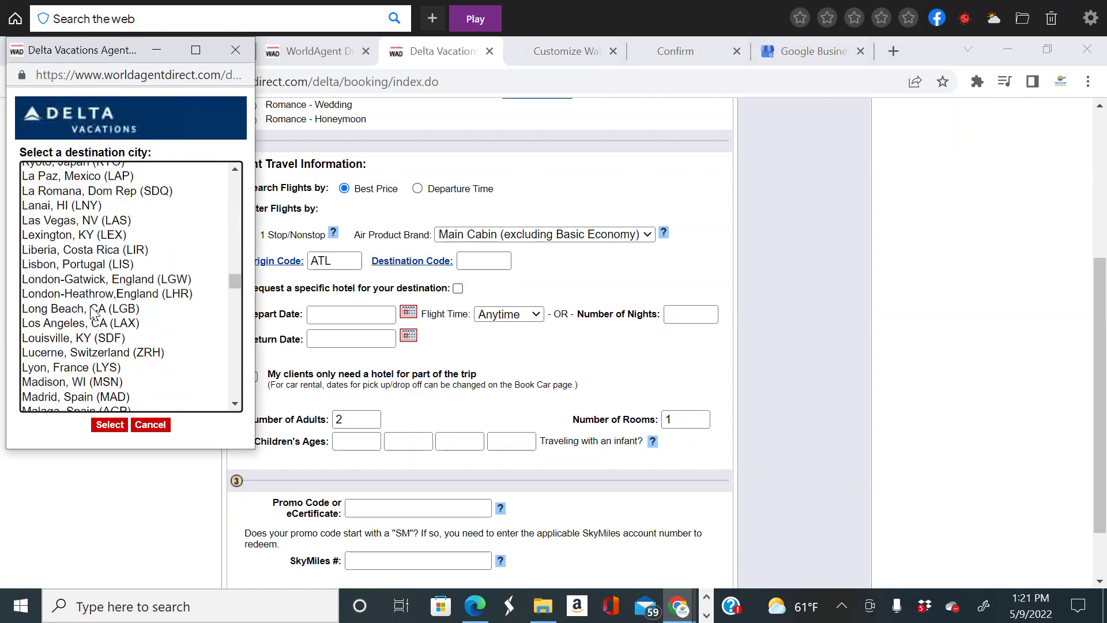
scroll(92, 312, "down", 4)
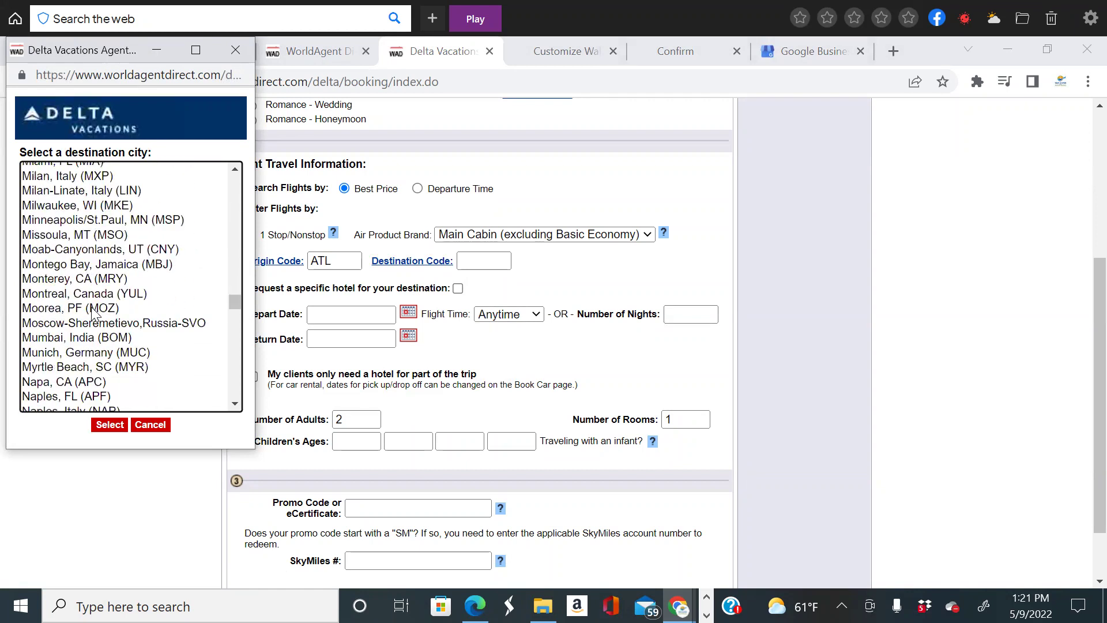
double_click(167, 265)
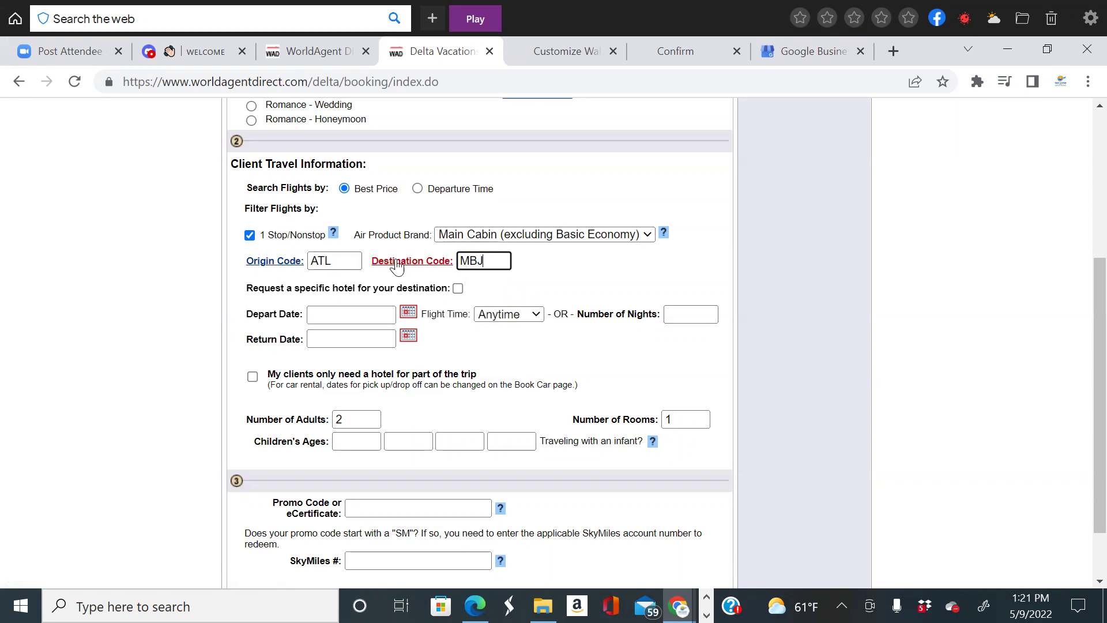
scroll(487, 300, "down", 2)
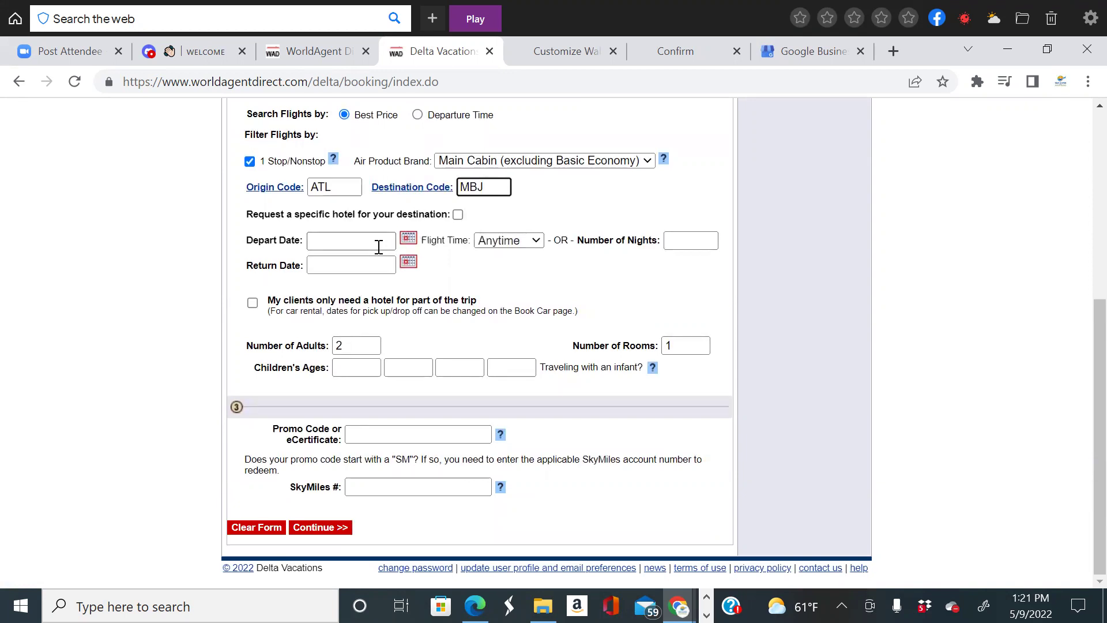
Set travel dates to 9/20/2022–9/26/2022 and run the package search.
left_click(408, 240)
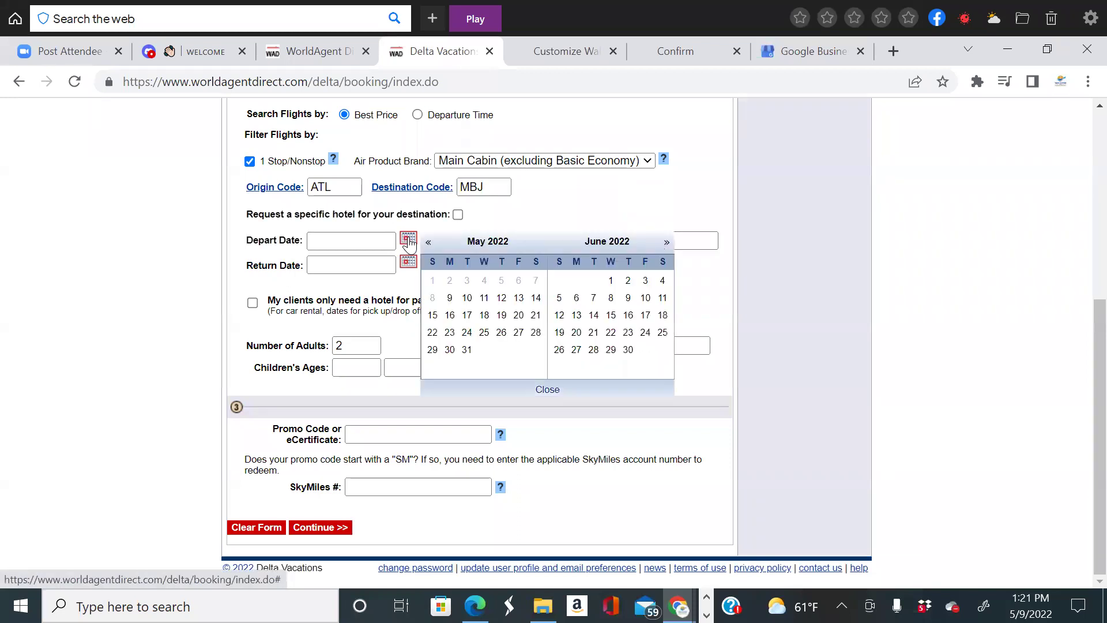
left_click(668, 243)
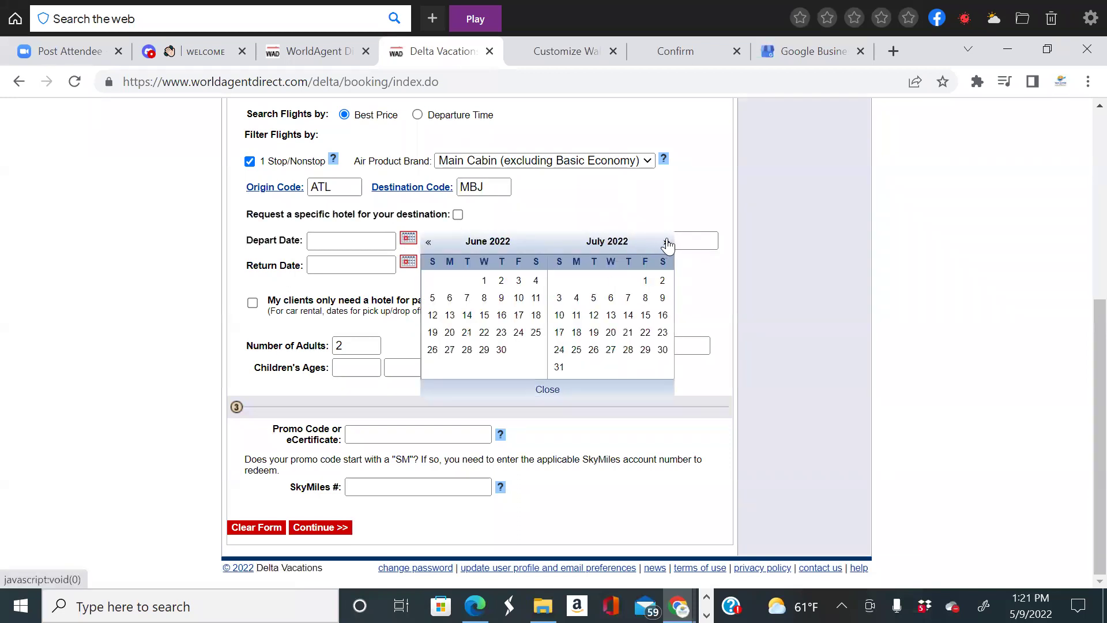
left_click(667, 243)
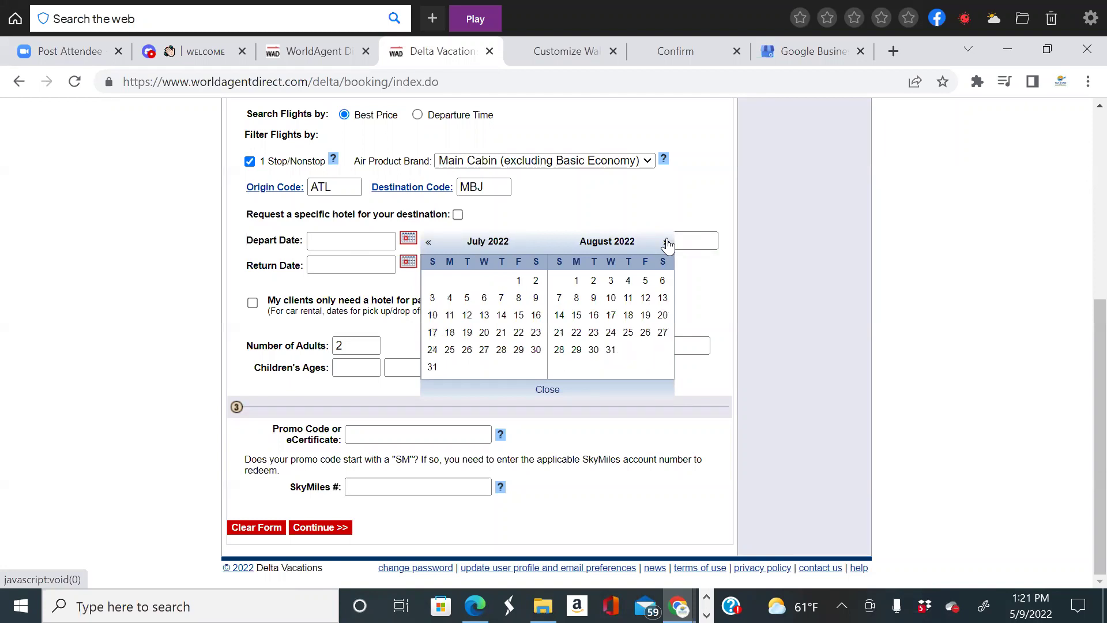
left_click(668, 242)
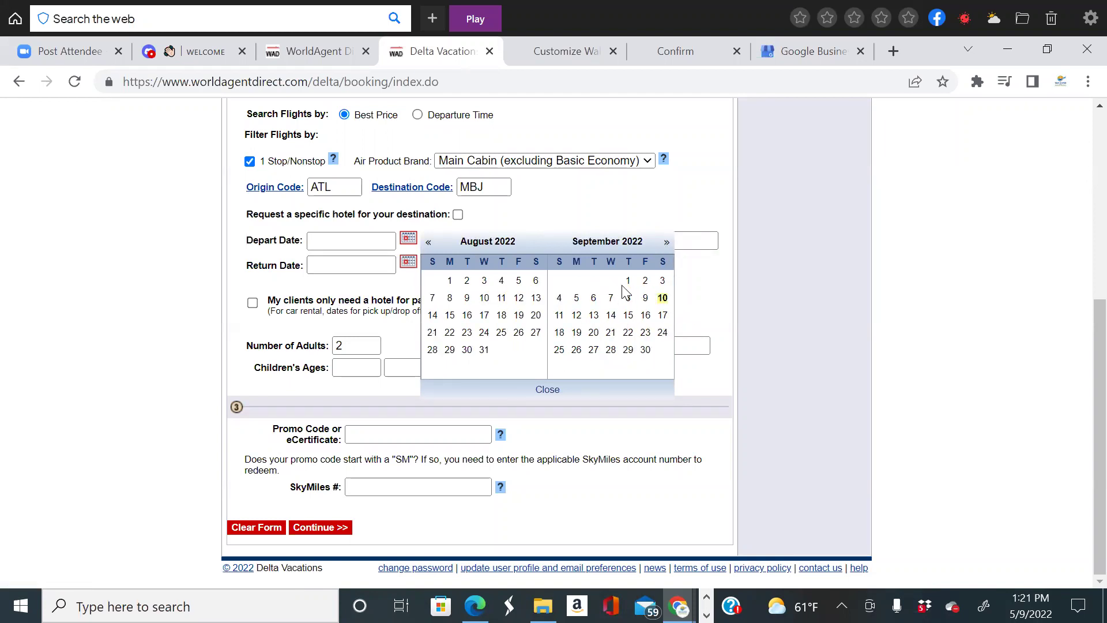
left_click(594, 334)
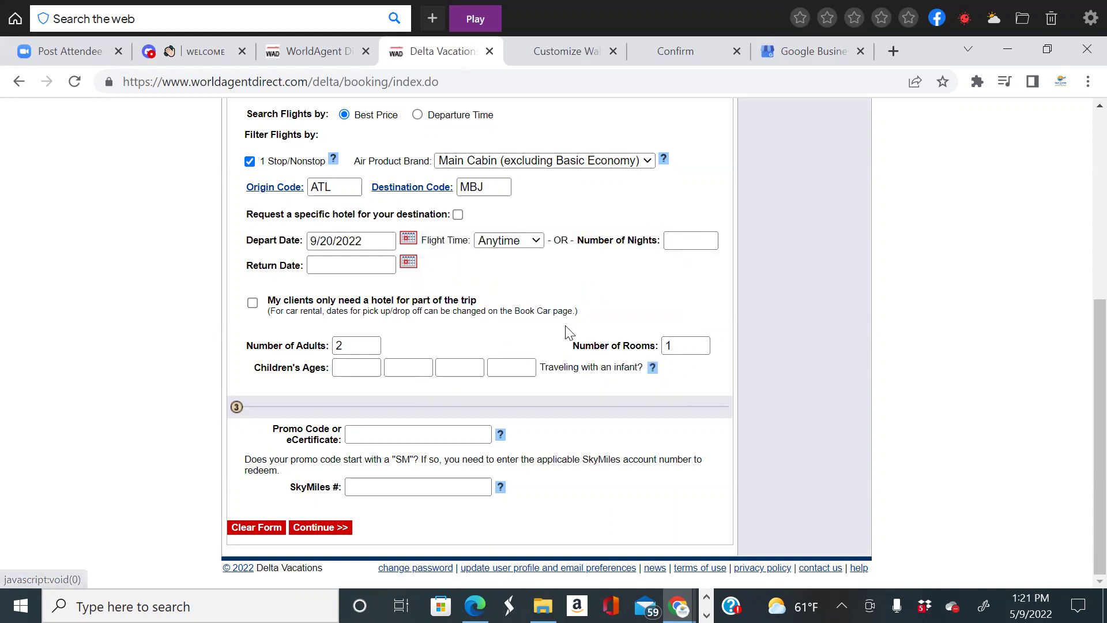
left_click(407, 263)
left_click(452, 373)
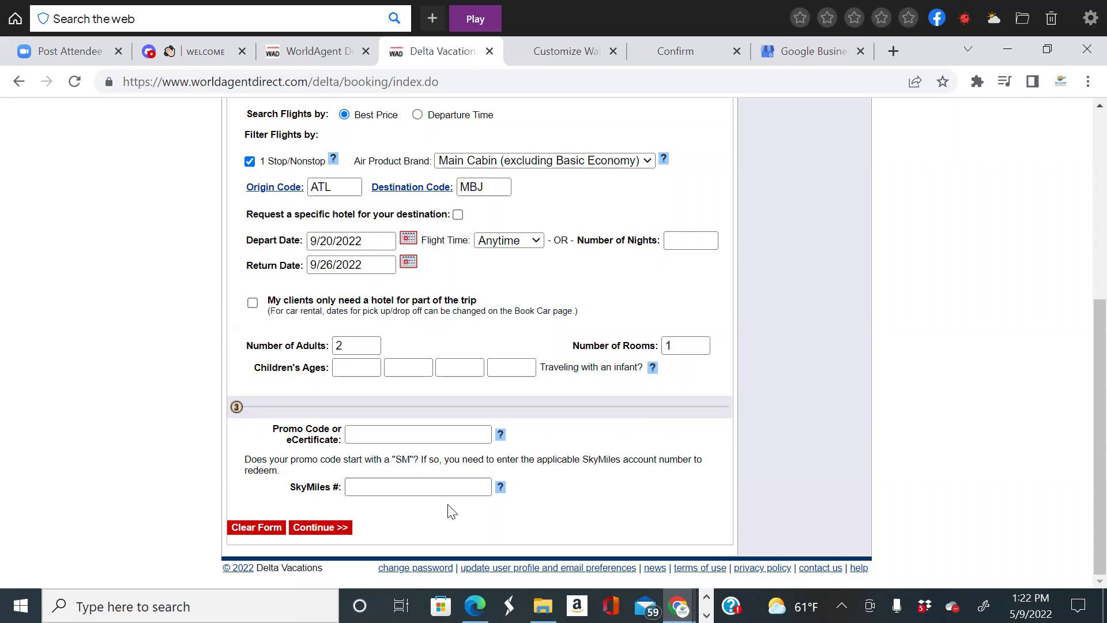
scroll(428, 457, "up", 3)
scroll(427, 456, "down", 3)
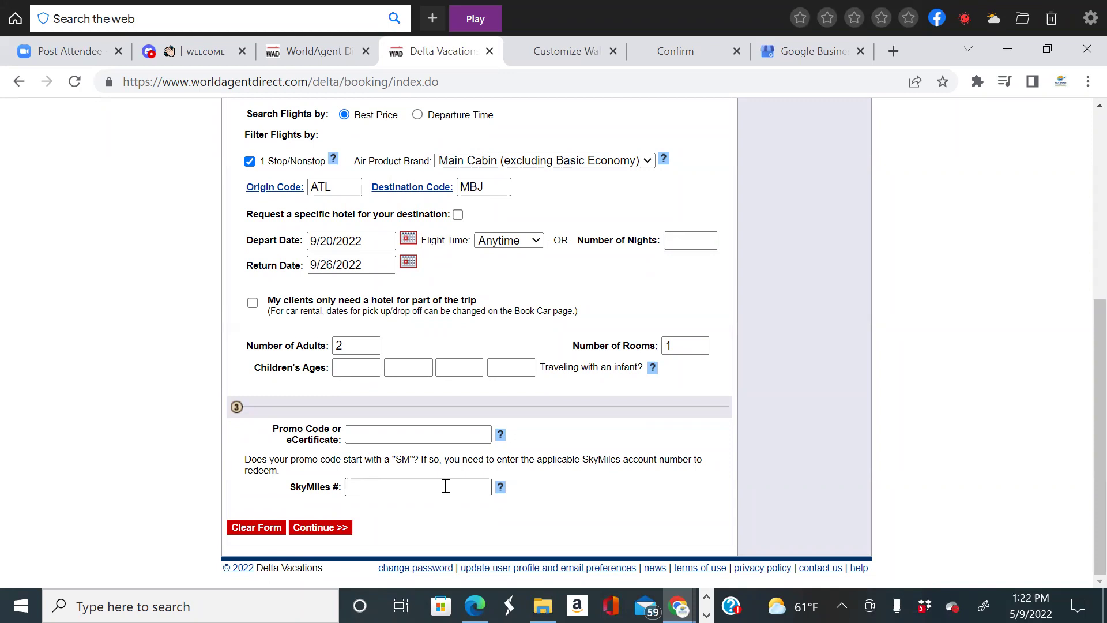
left_click(328, 531)
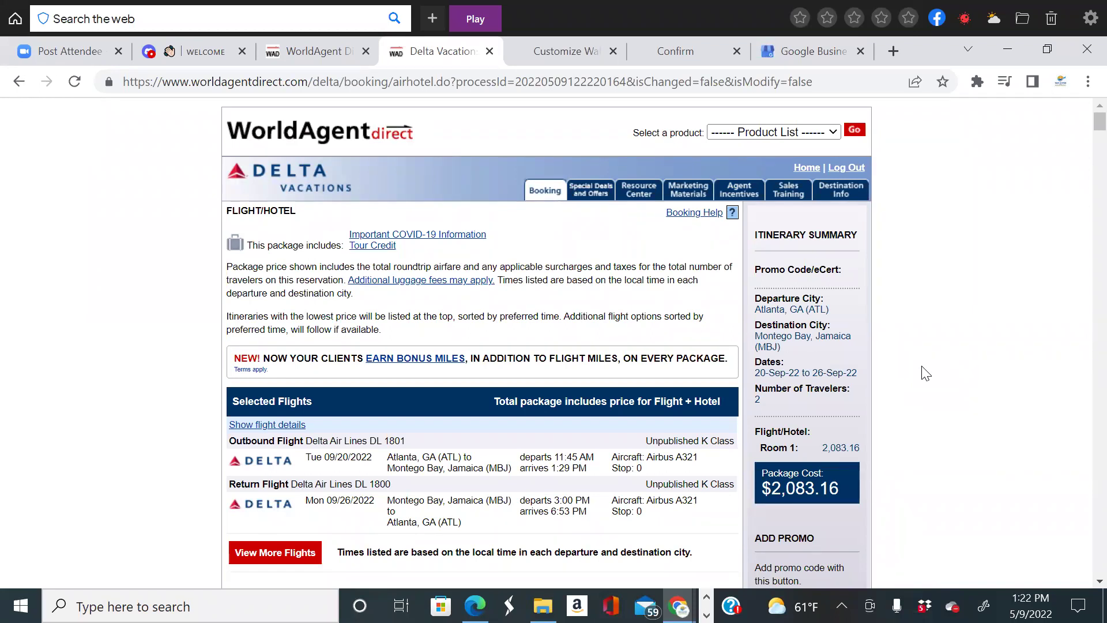
Review the package of Delta DL 1801/DL 1800 with CocoLaPalm Resort totaling $2,083.16.
scroll(482, 413, "down", 3)
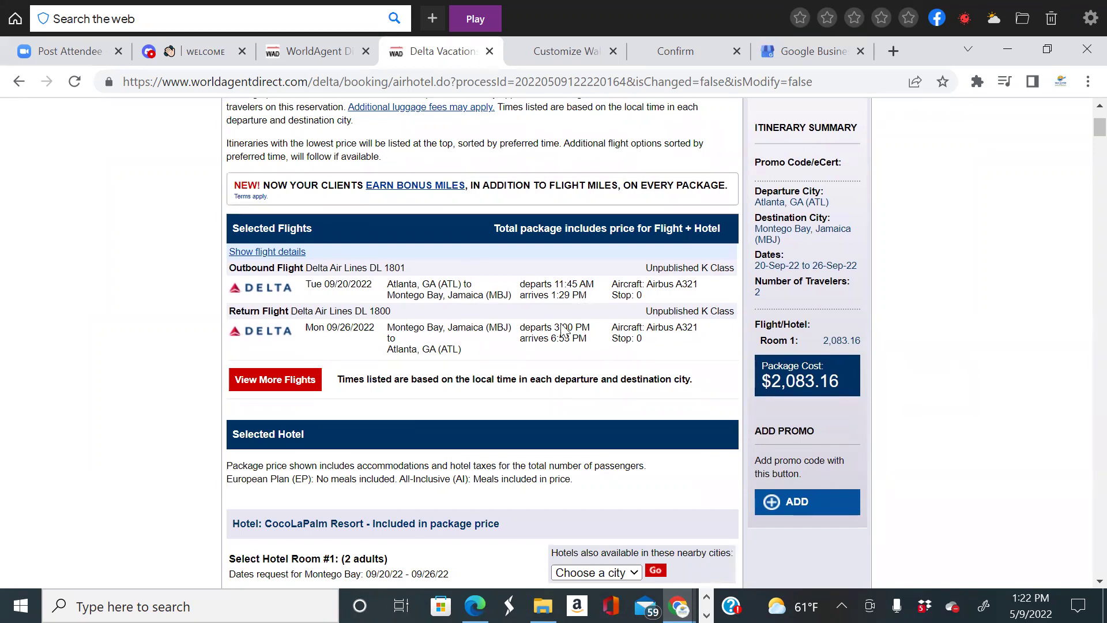
Swap the outbound flight to Delta DL 1997 at 9:59 AM for +$0.00.
left_click(303, 380)
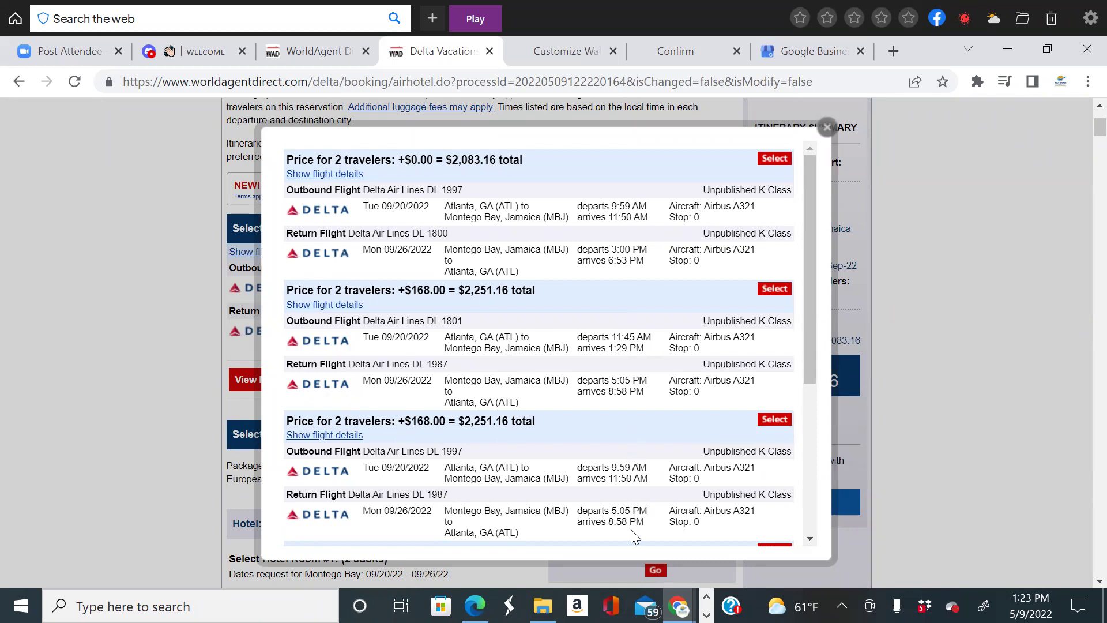
left_click(776, 159)
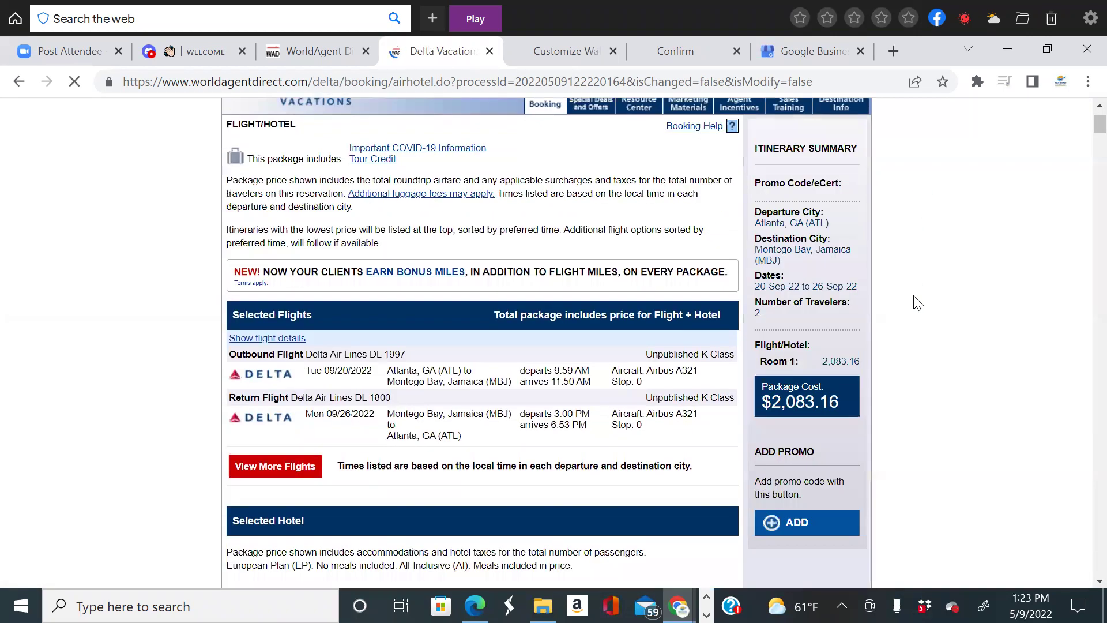
scroll(572, 344, "down", 3)
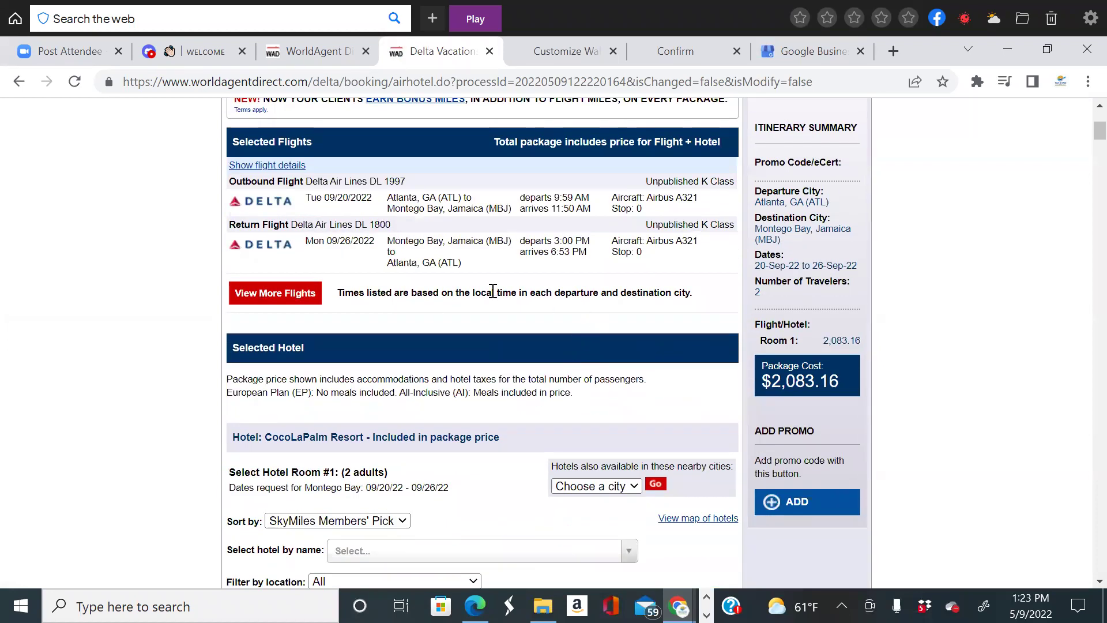
Sort the hotel options by Rating, putting Excellence Oyster Bay - Adults Only first.
scroll(495, 306, "down", 3)
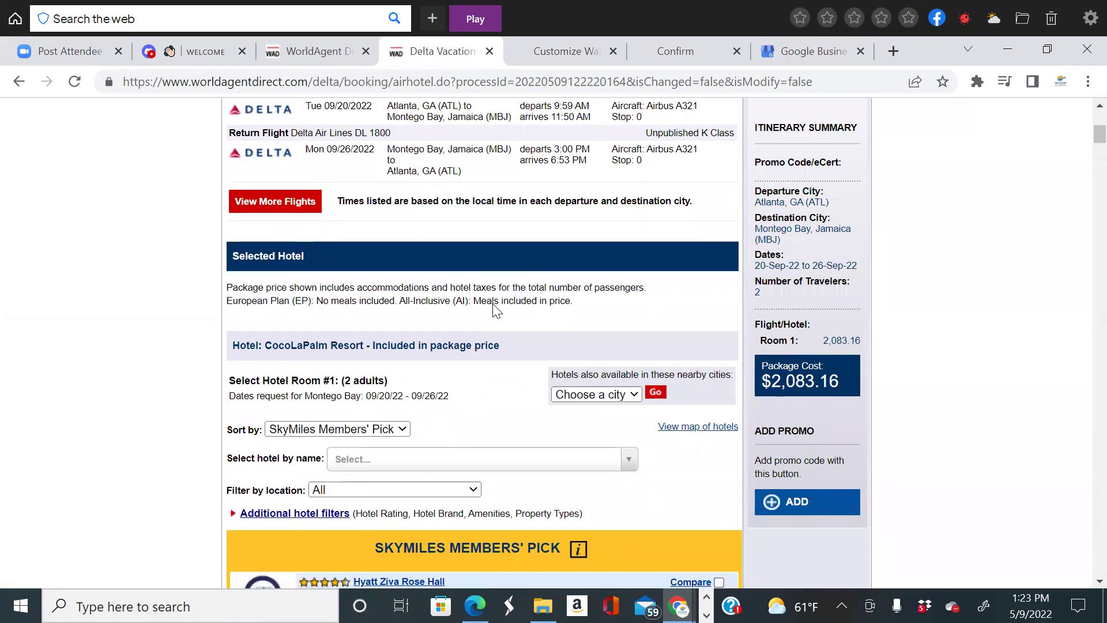
scroll(495, 306, "up", 3)
scroll(493, 305, "down", 1)
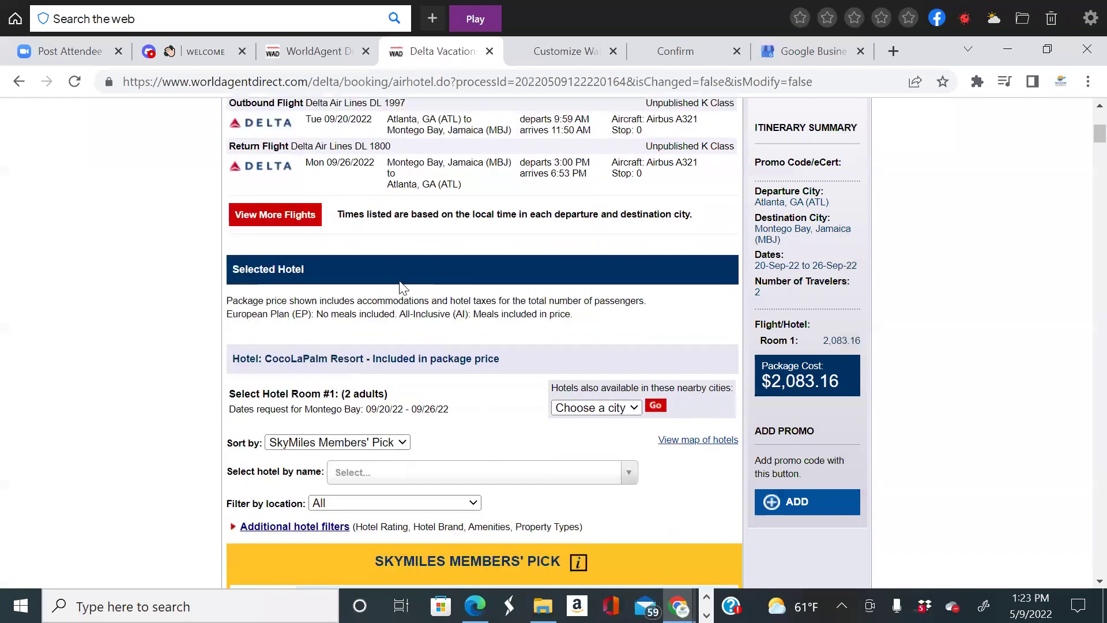
scroll(536, 321, "down", 2)
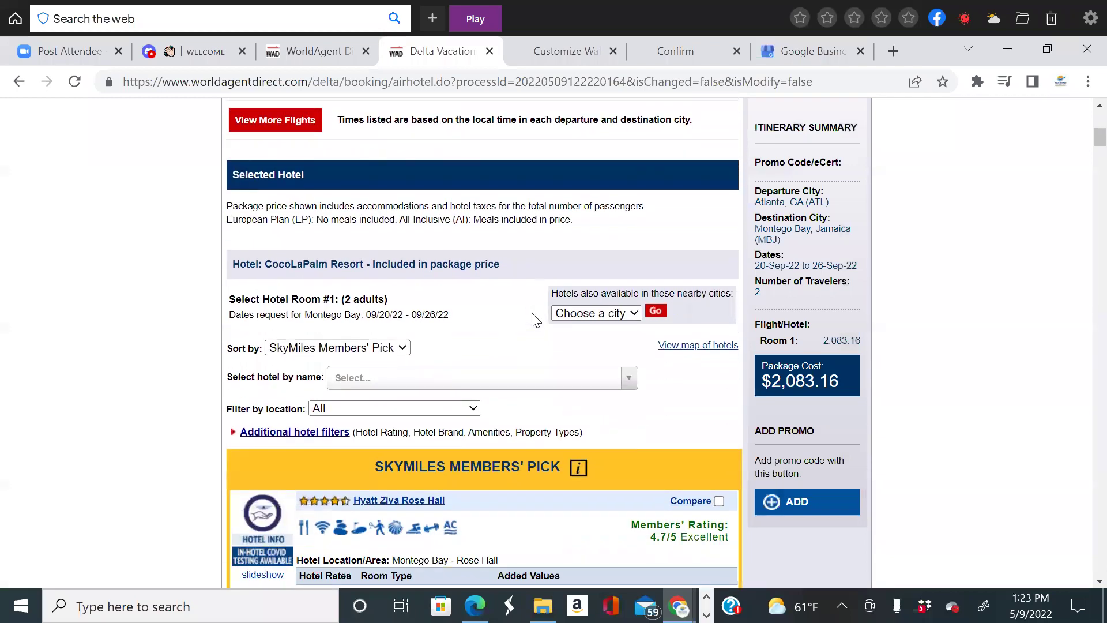
scroll(536, 320, "down", 2)
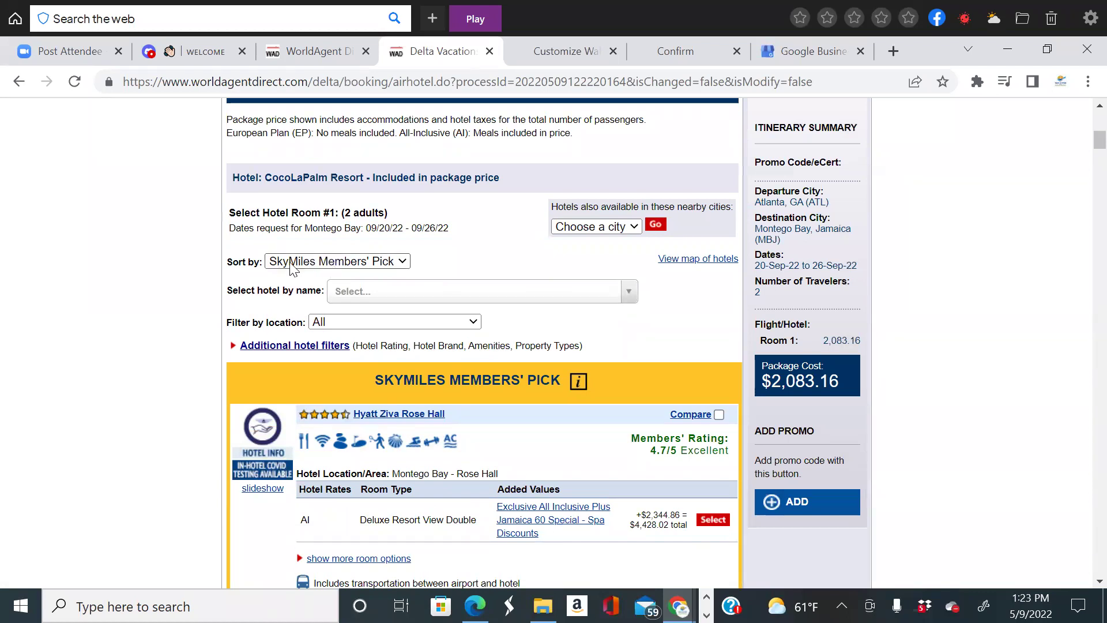
left_click(368, 263)
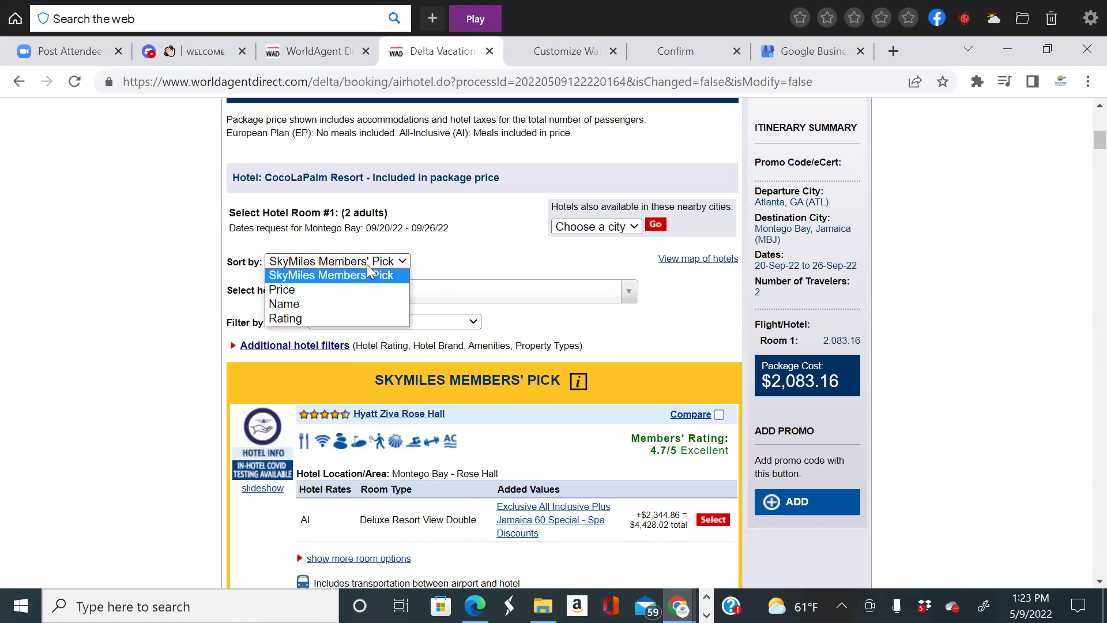
left_click(330, 318)
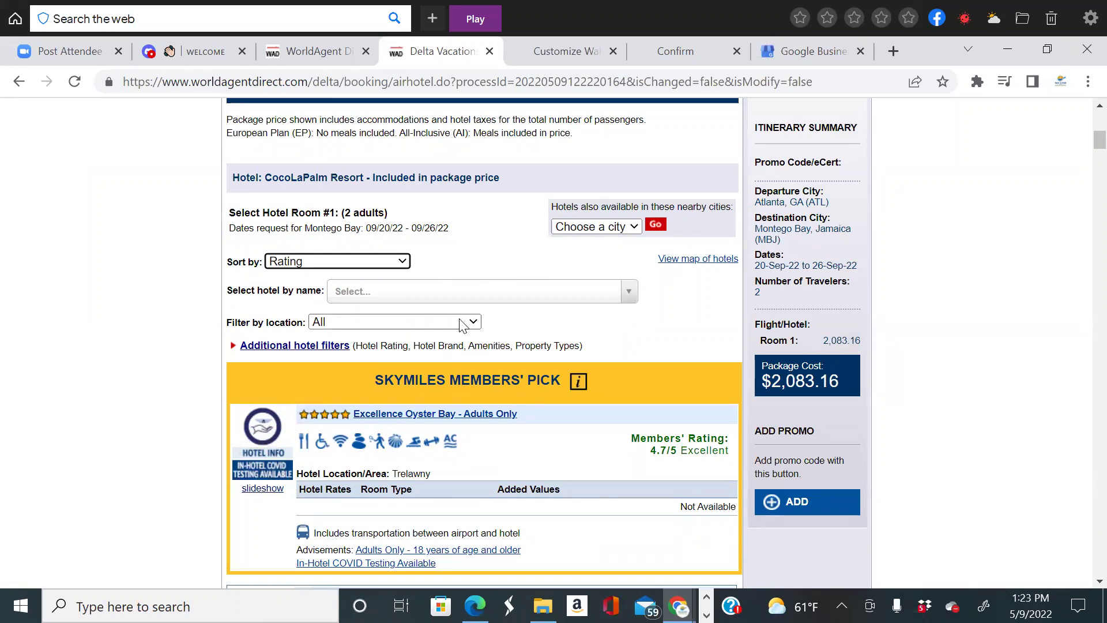
scroll(461, 323, "down", 1)
Filter hotels to 4 Stars and up, Beachfront, All inclusive and Adults only, leaving 23 resorts.
left_click(420, 235)
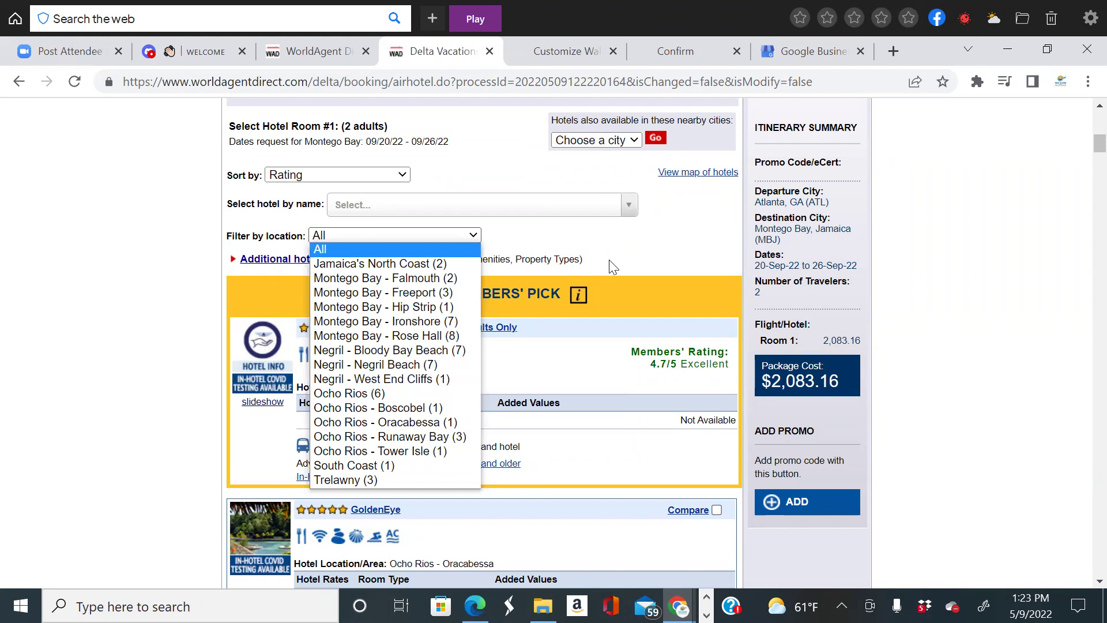
left_click(513, 258)
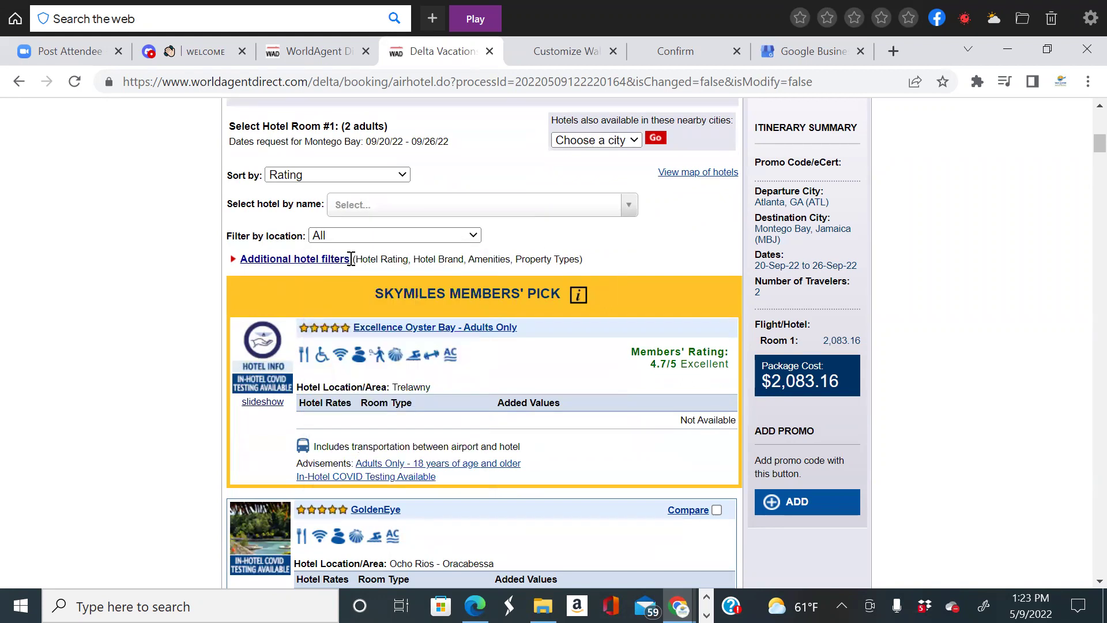
left_click(322, 261)
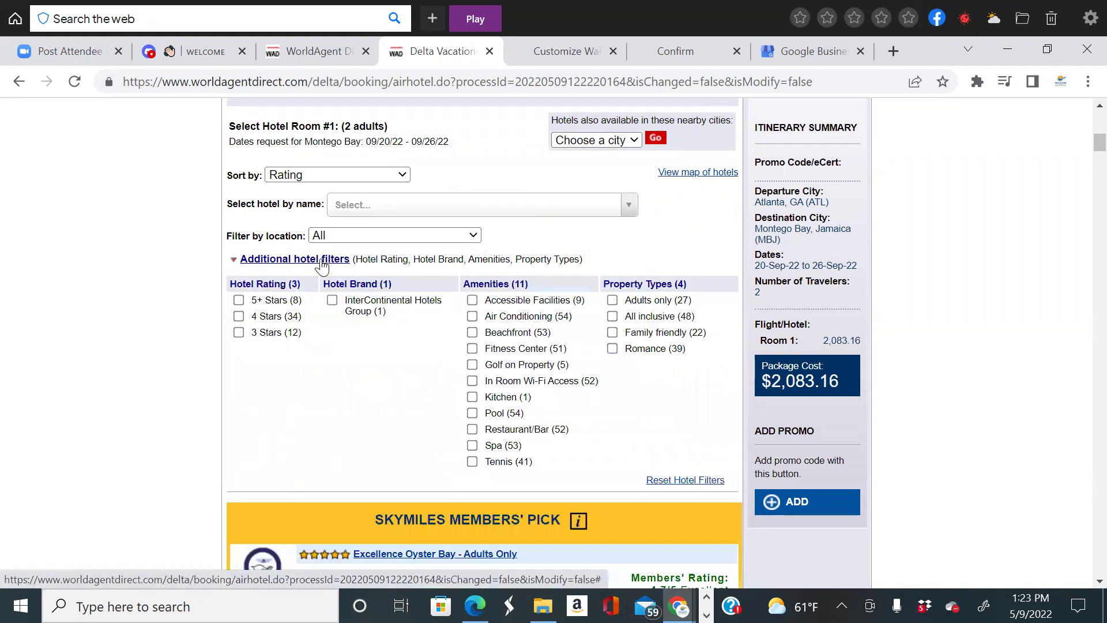
left_click(239, 316)
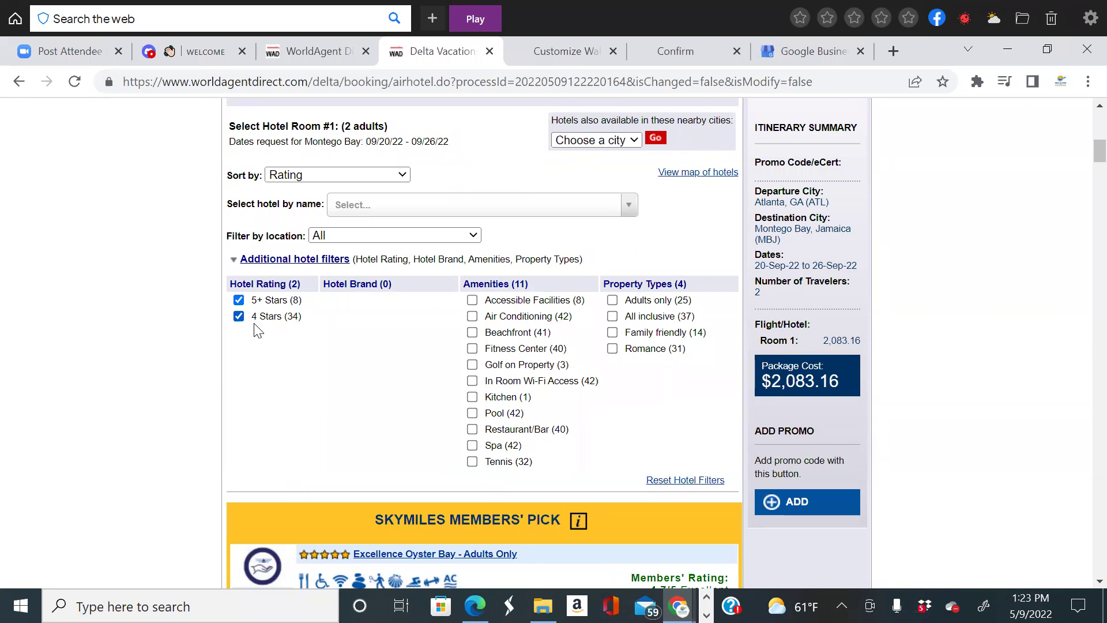
left_click(472, 333)
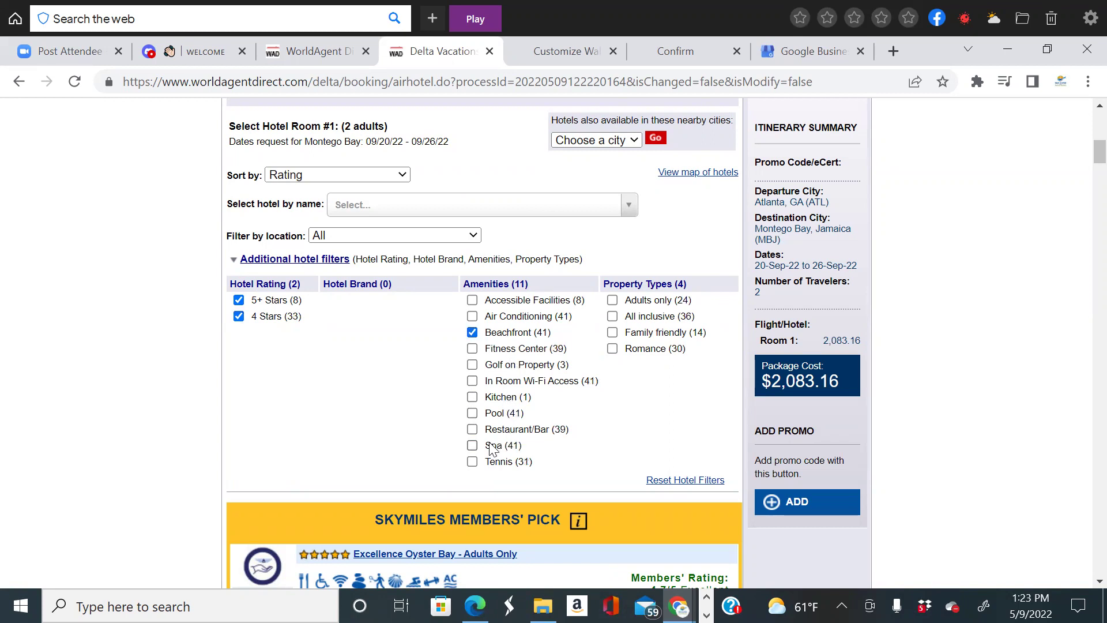
left_click(613, 319)
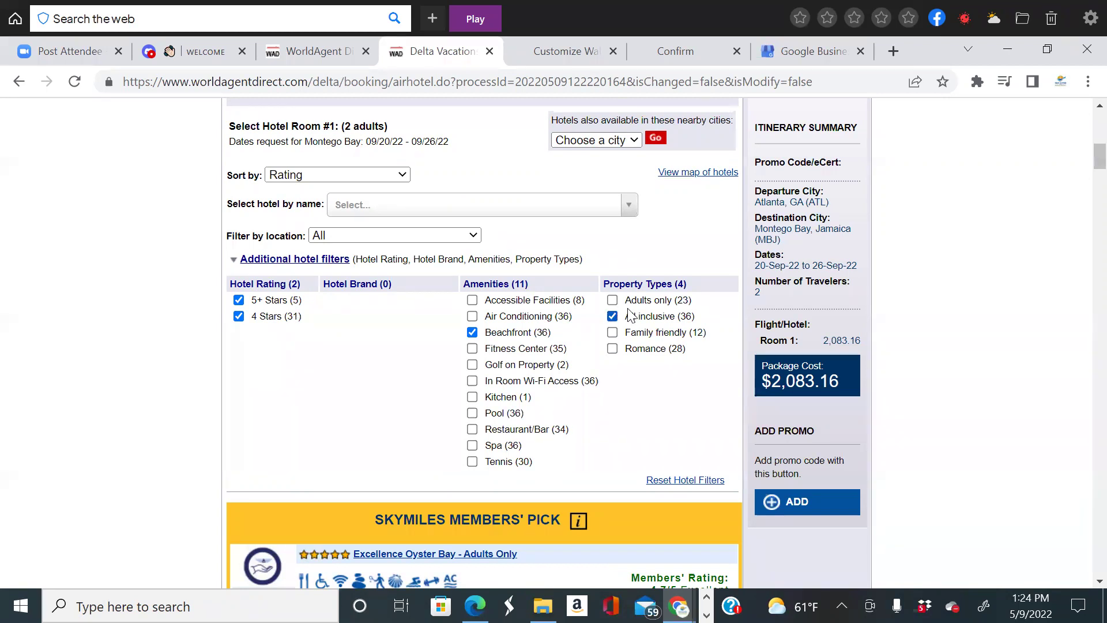
left_click(613, 300)
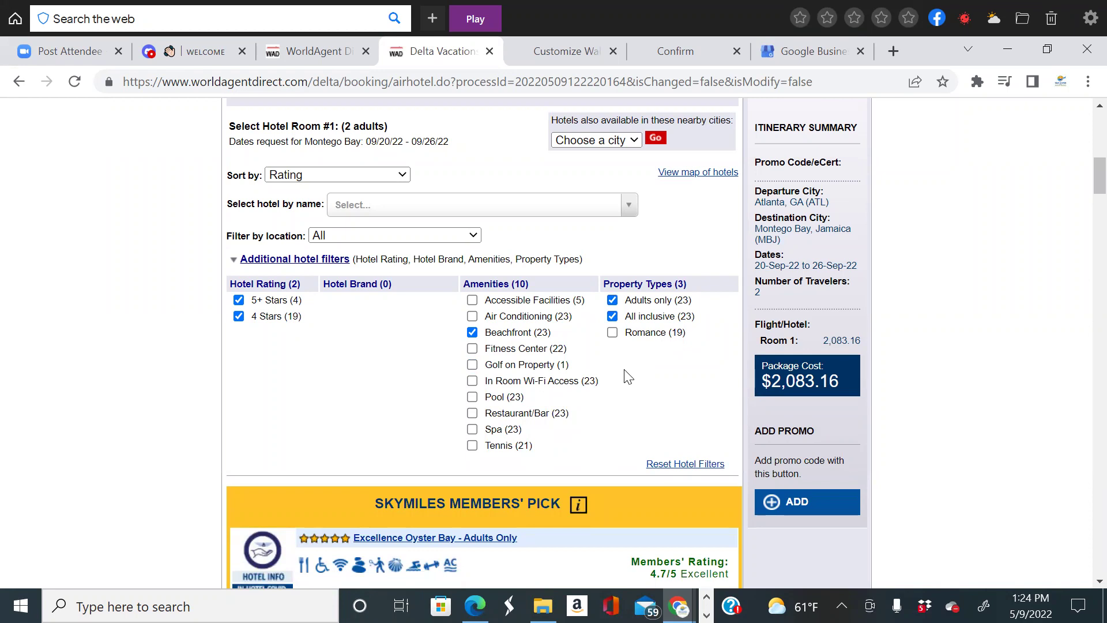
scroll(625, 371, "down", 6)
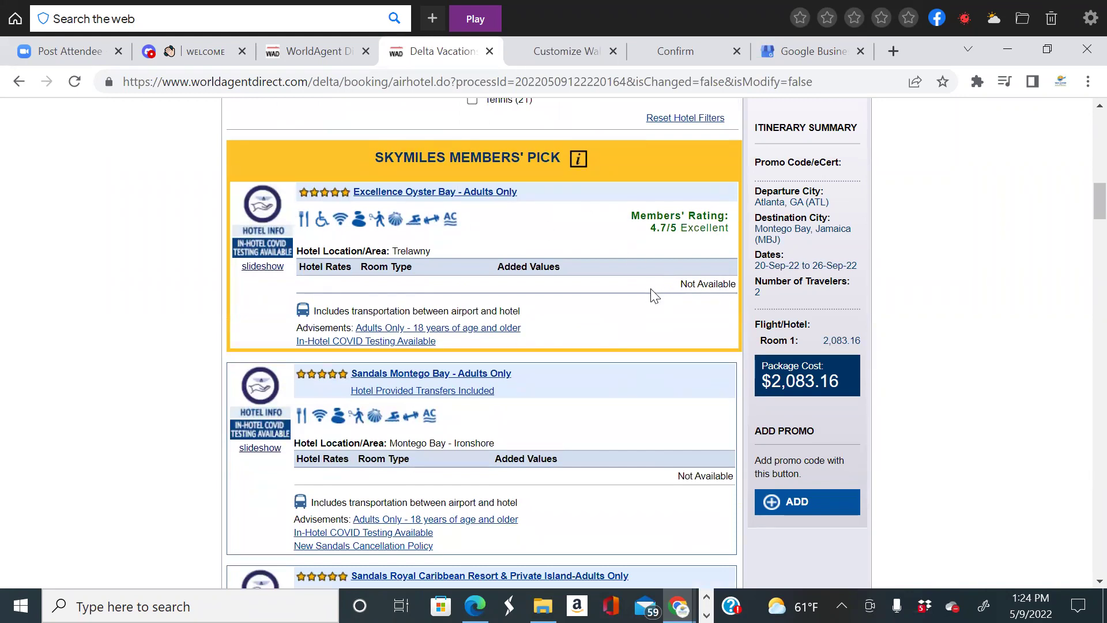
scroll(714, 297, "down", 5)
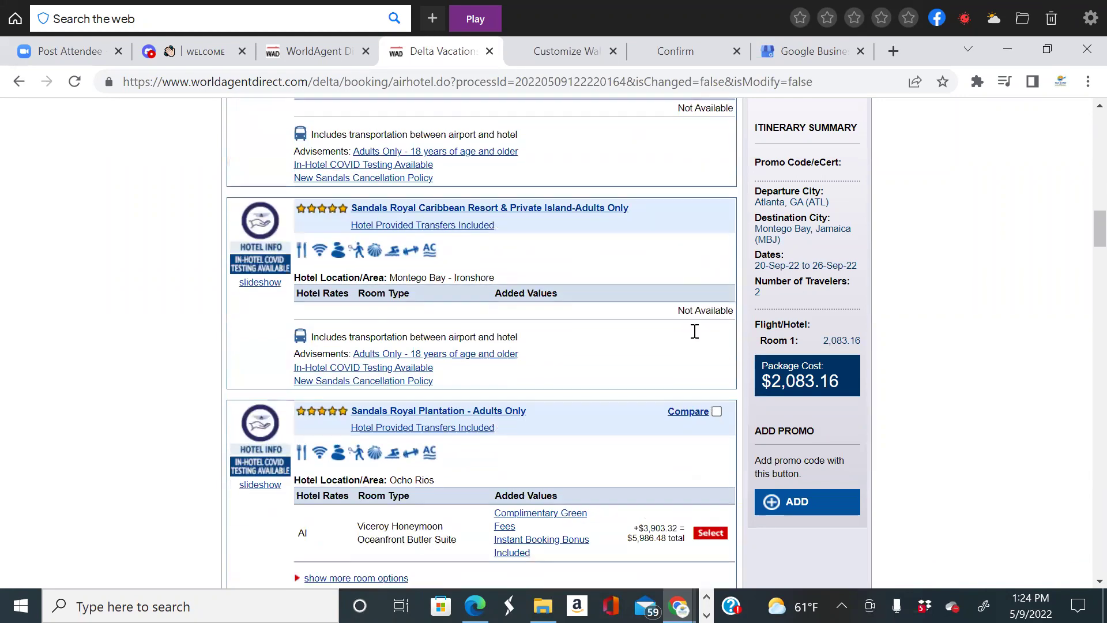
scroll(714, 306, "down", 1)
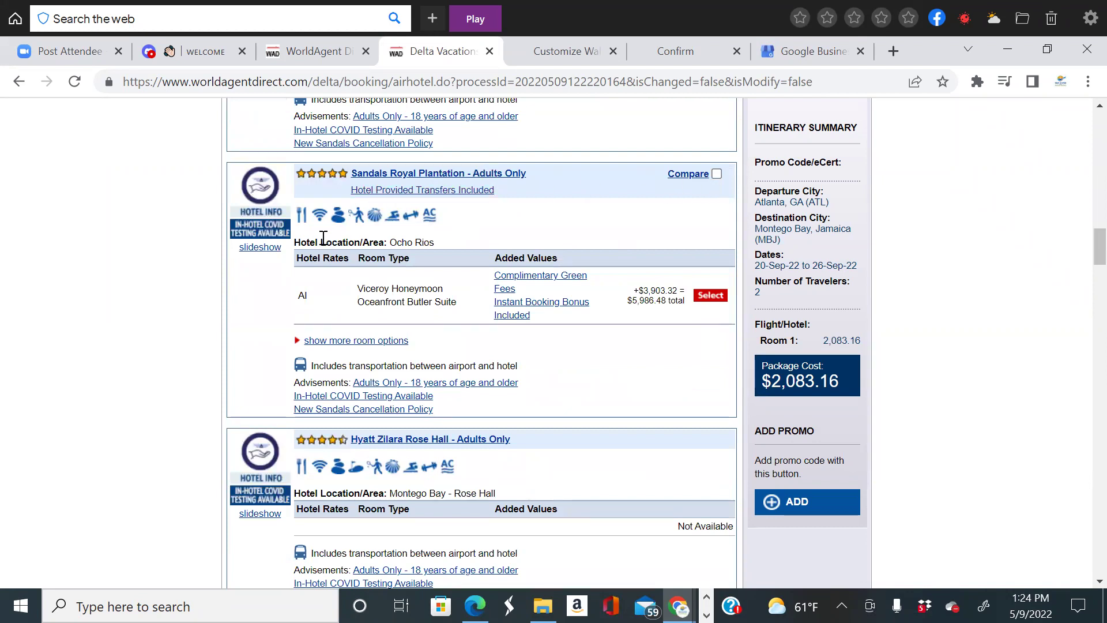
left_click(260, 249)
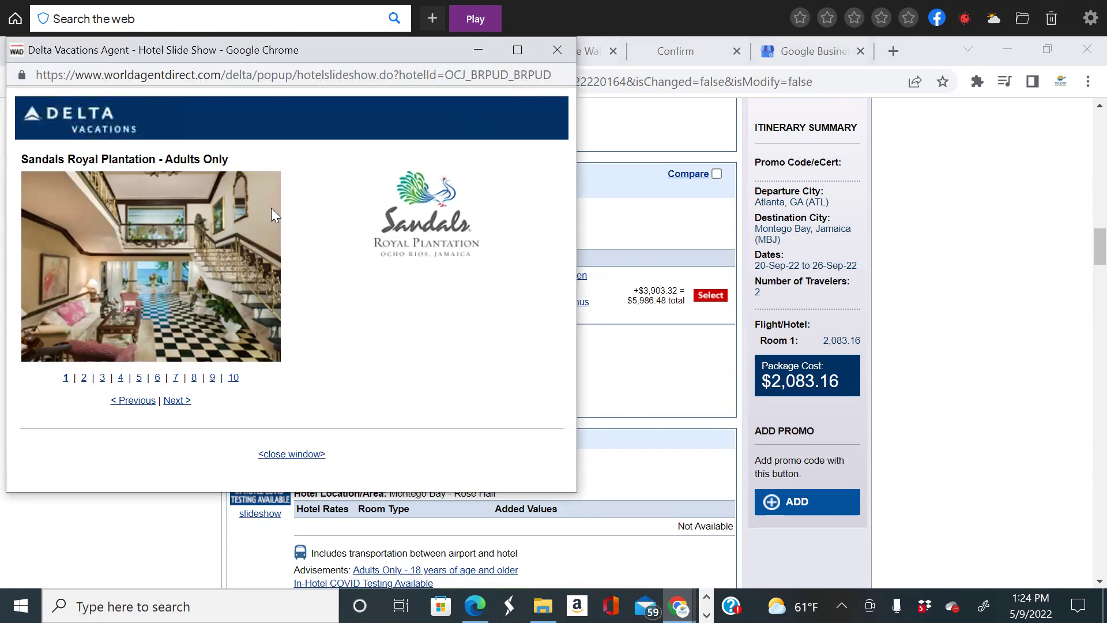
left_click(84, 379)
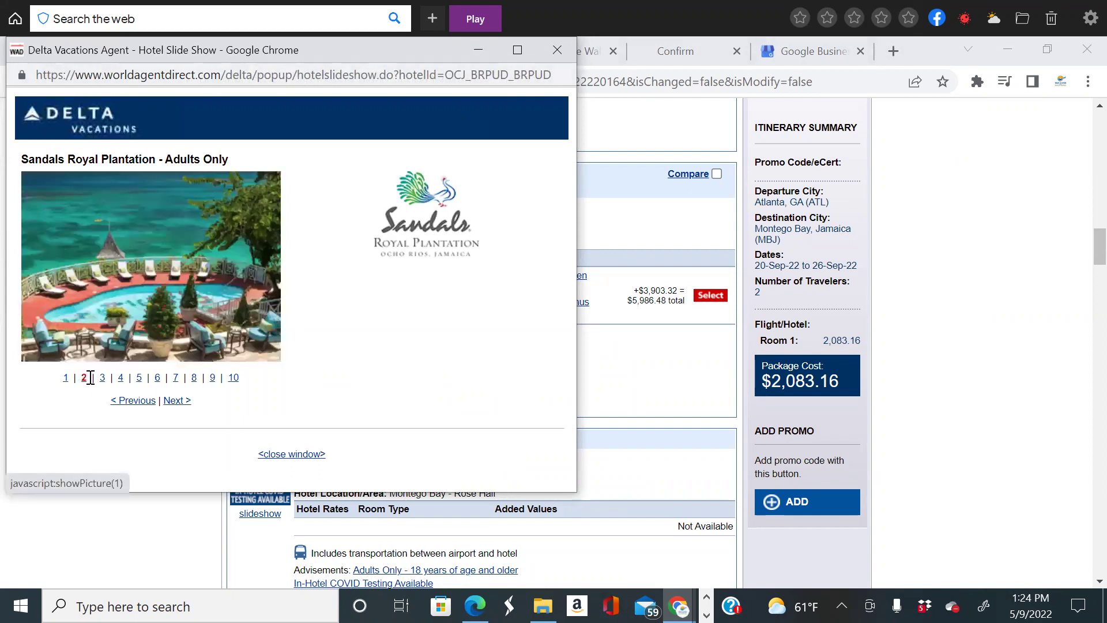
left_click(556, 51)
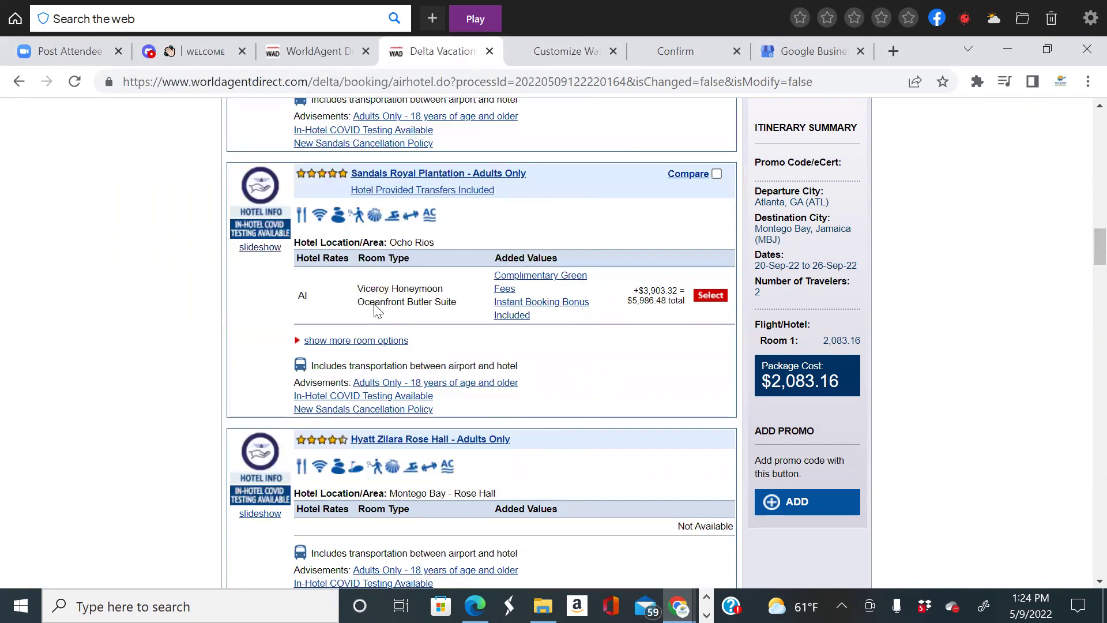
left_click(444, 174)
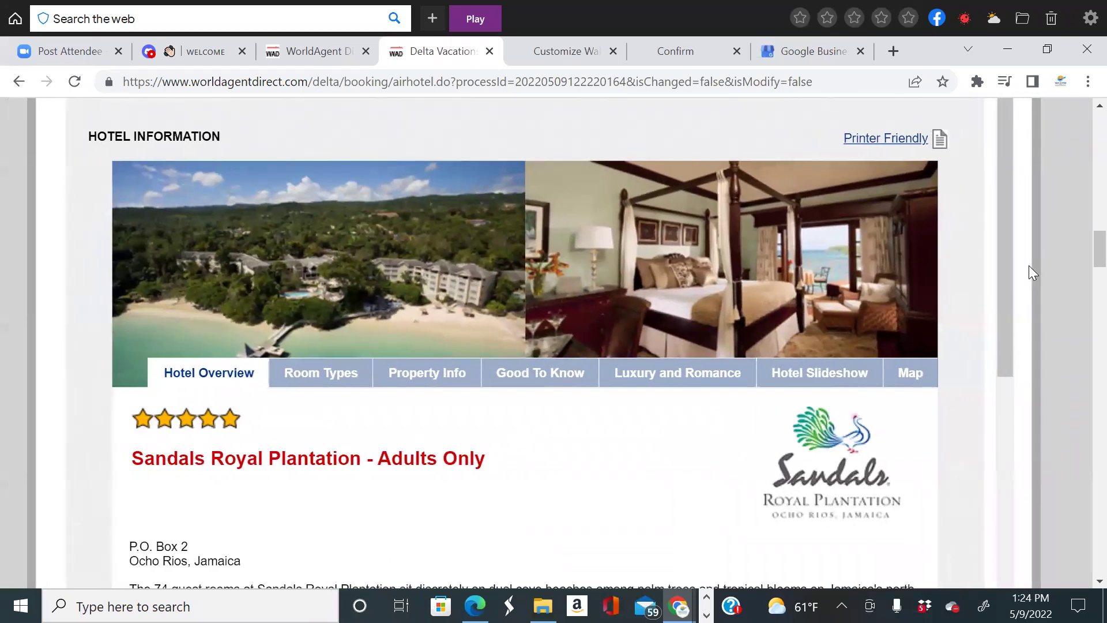
scroll(1032, 272, "down", 4)
scroll(1029, 267, "up", 2)
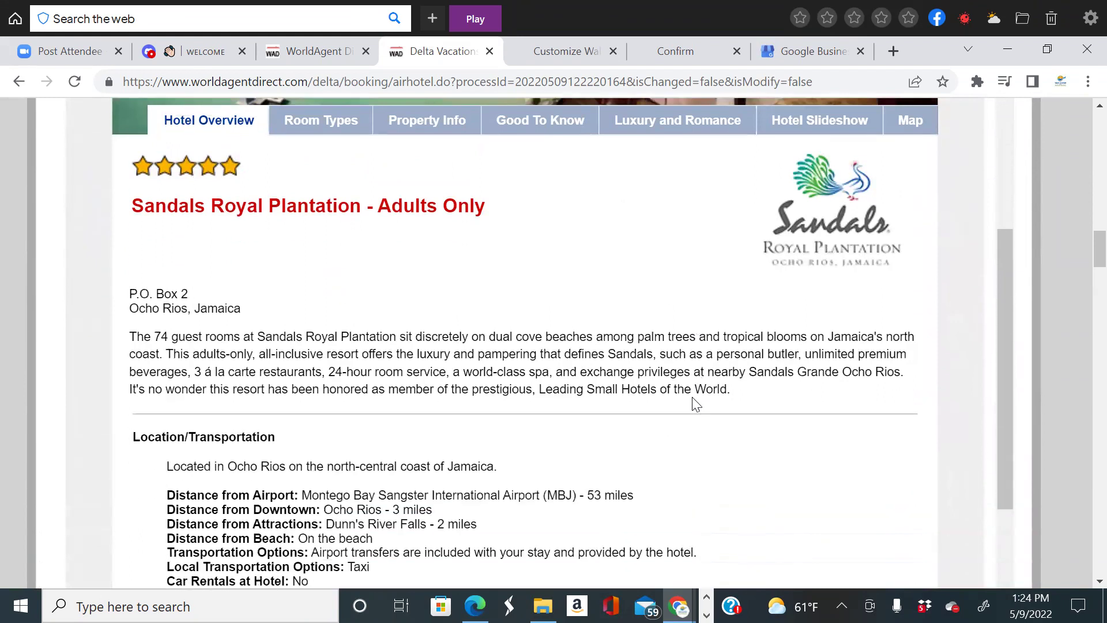
scroll(698, 404, "down", 4)
scroll(726, 444, "up", 7)
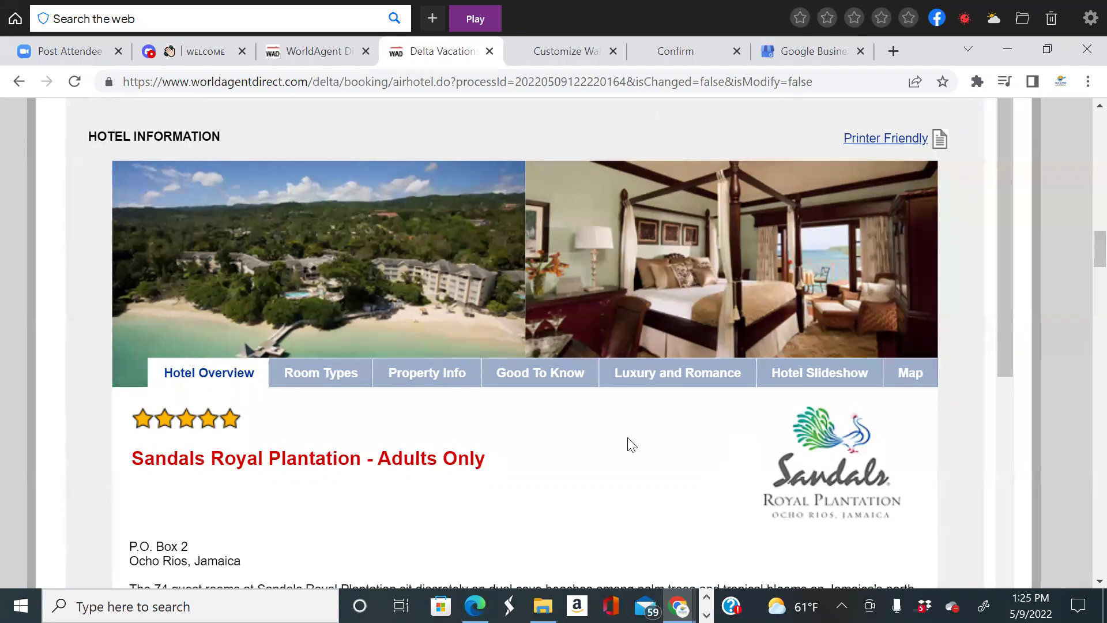
scroll(416, 497, "down", 5)
scroll(417, 497, "down", 2)
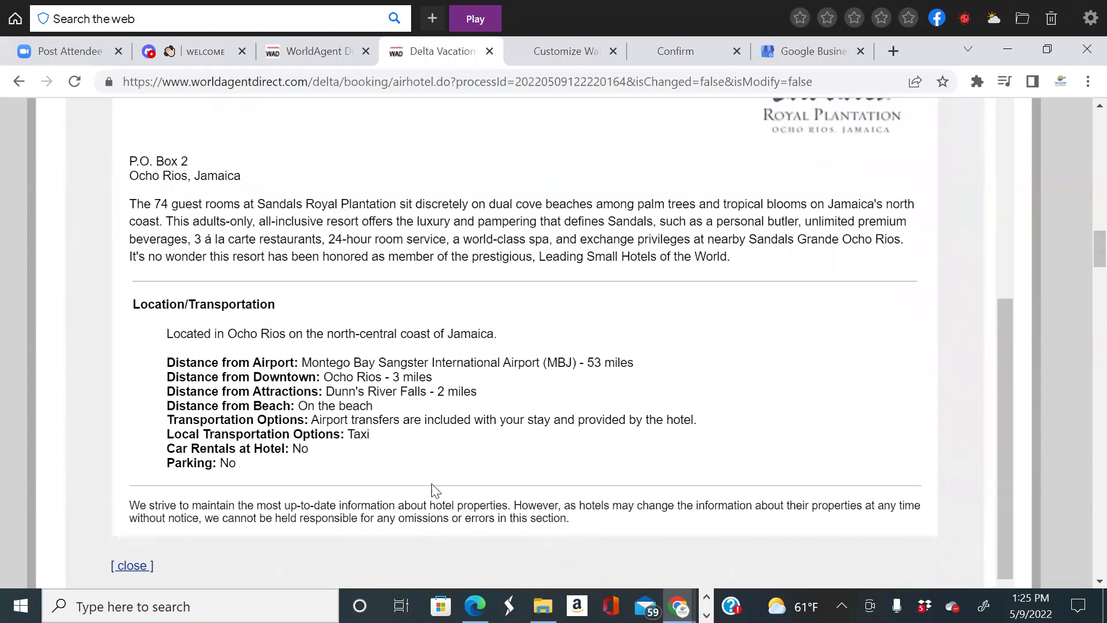
scroll(629, 348, "up", 12)
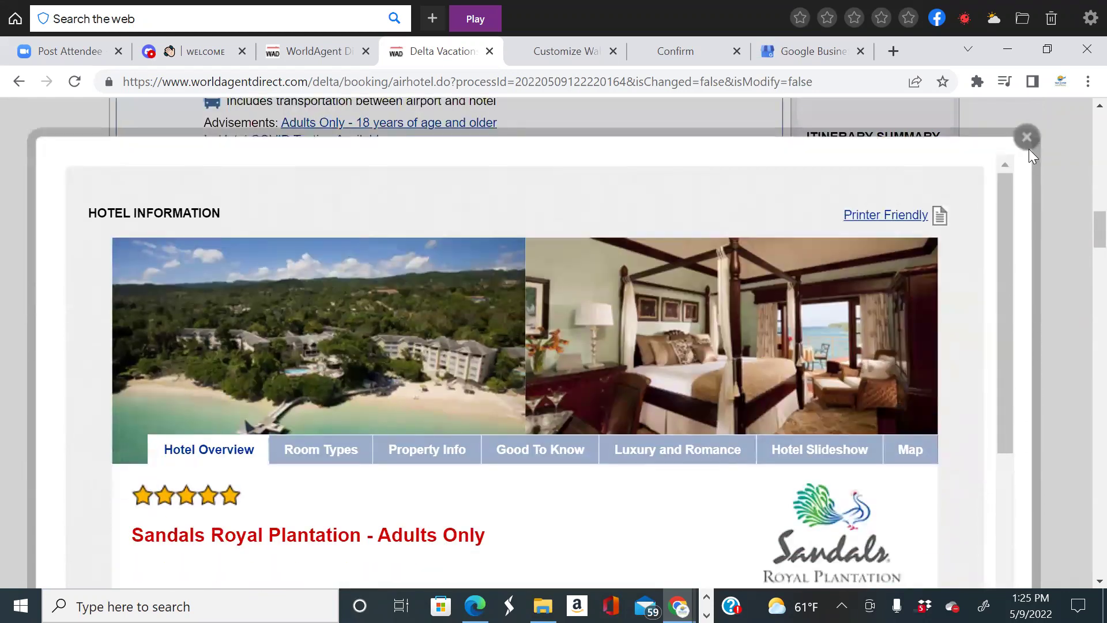
left_click(1028, 137)
scroll(403, 335, "up", 7)
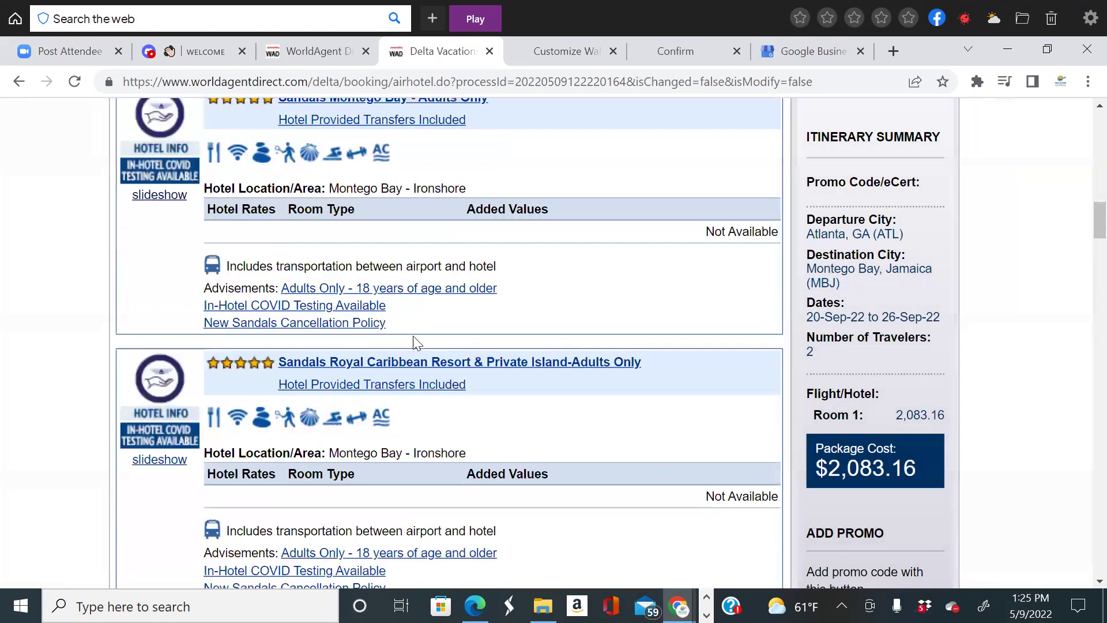
scroll(513, 339, "up", 9)
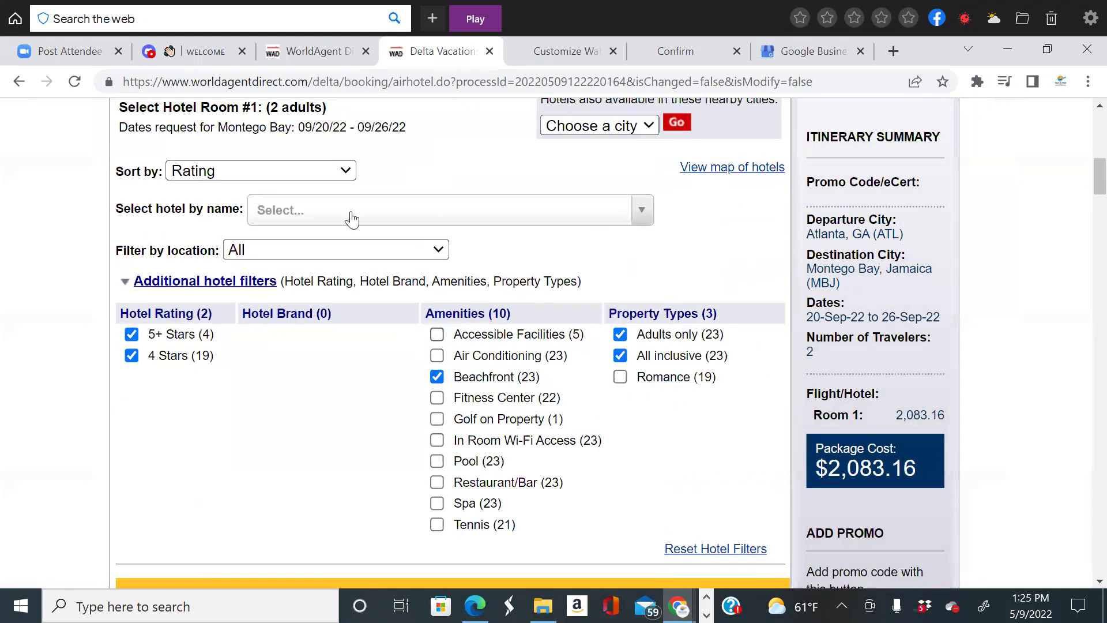
left_click(313, 250)
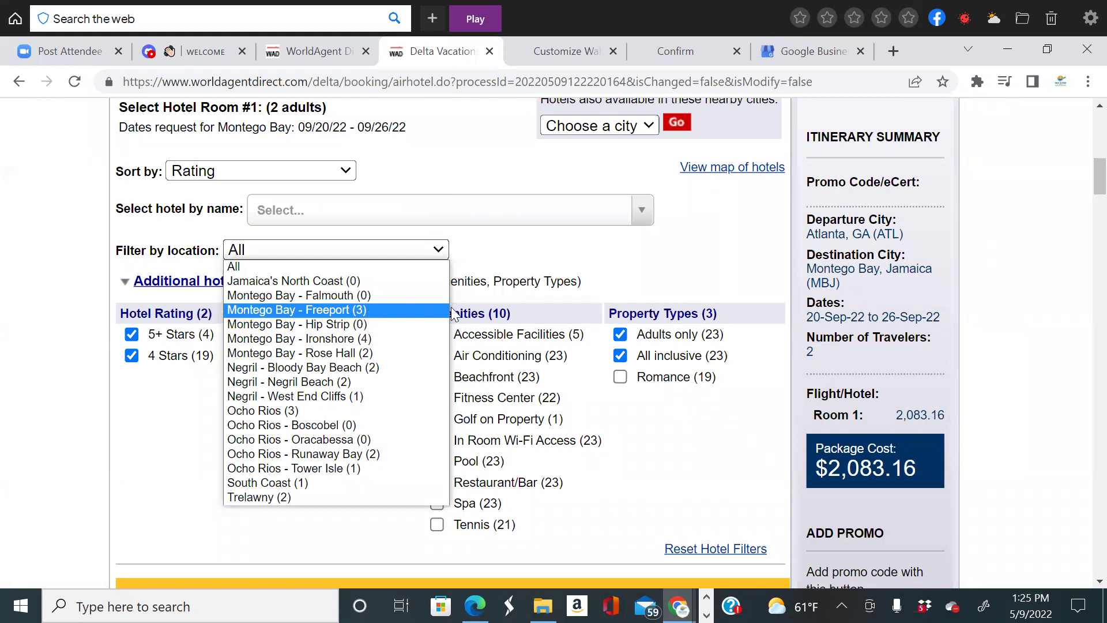
left_click(890, 271)
scroll(532, 362, "down", 1)
scroll(532, 361, "down", 11)
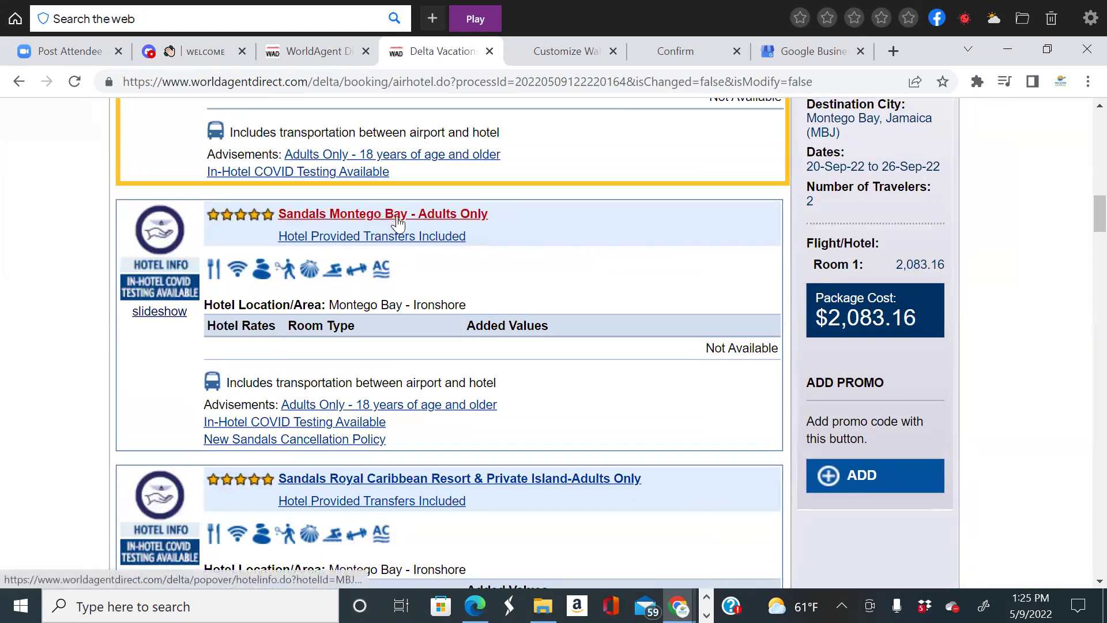
Open the Sandals Montego Bay hotel details and view slideshow photos 2 through 10.
left_click(341, 211)
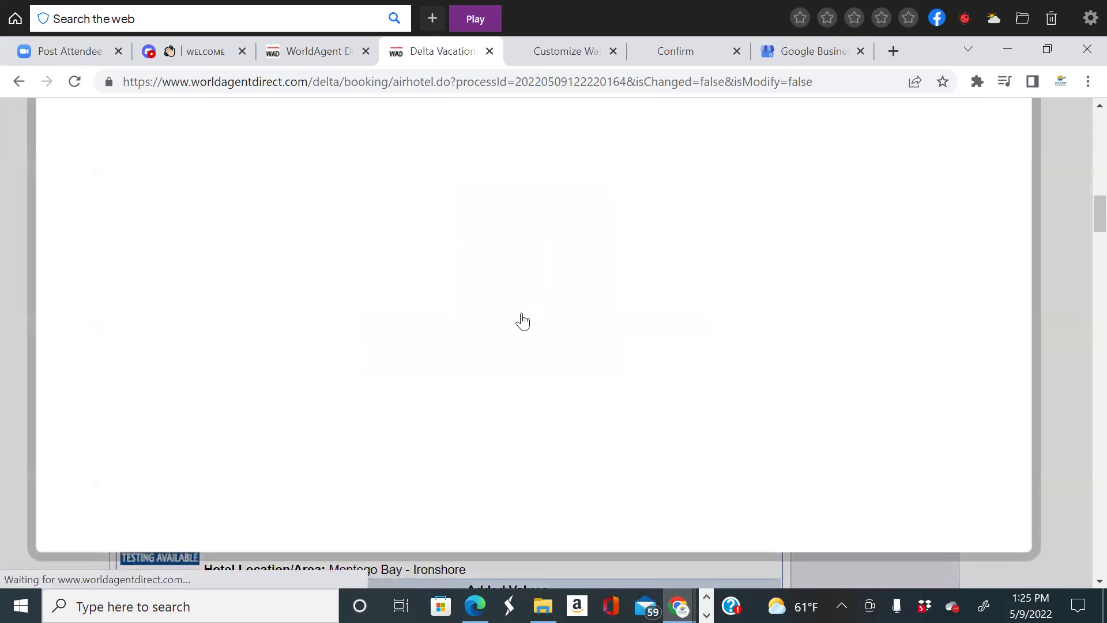
scroll(520, 321, "down", 3)
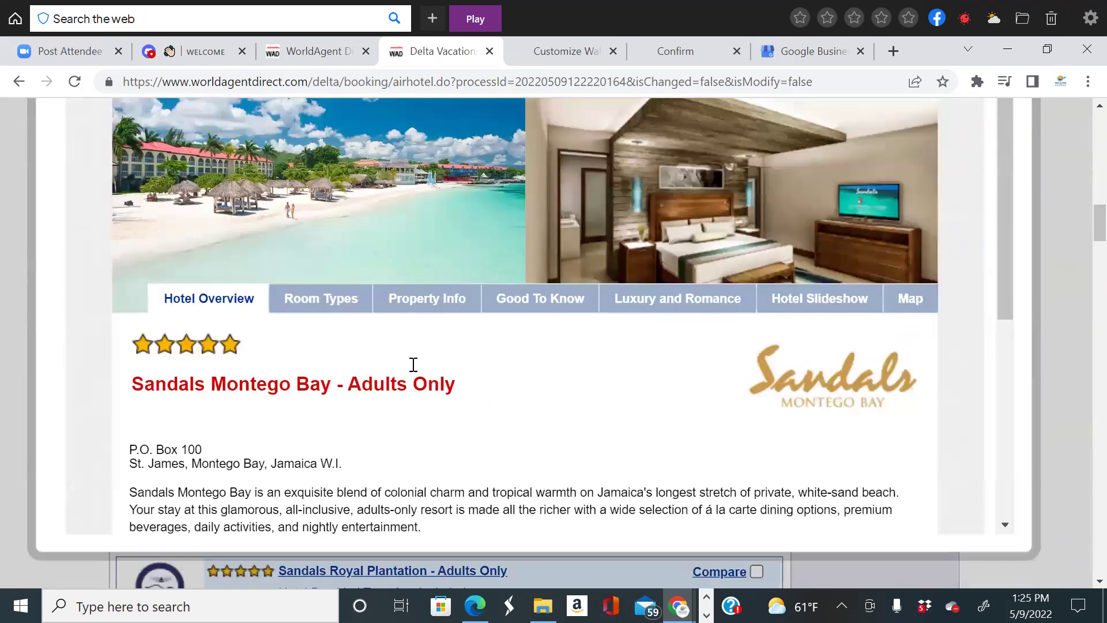
scroll(413, 366, "down", 7)
scroll(680, 341, "up", 6)
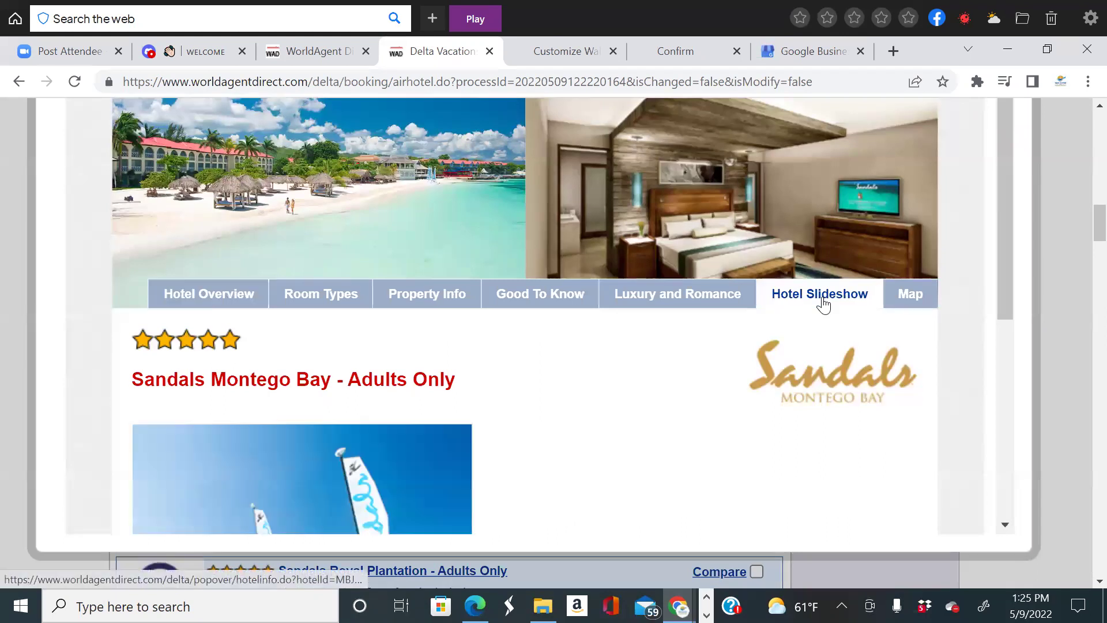
scroll(803, 362, "down", 5)
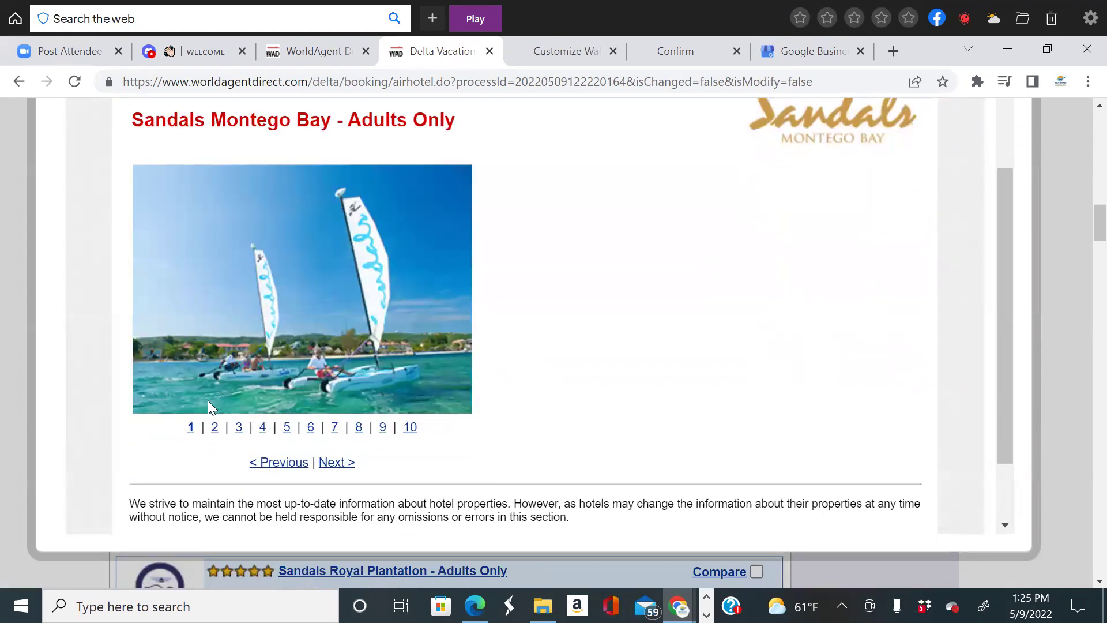
left_click(215, 427)
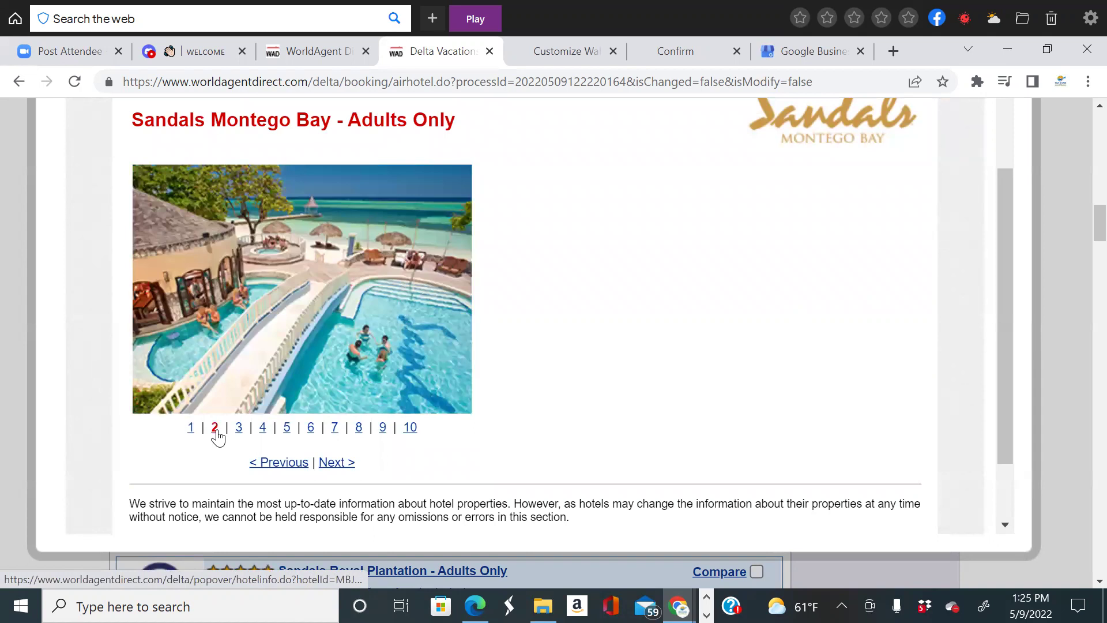
left_click(239, 428)
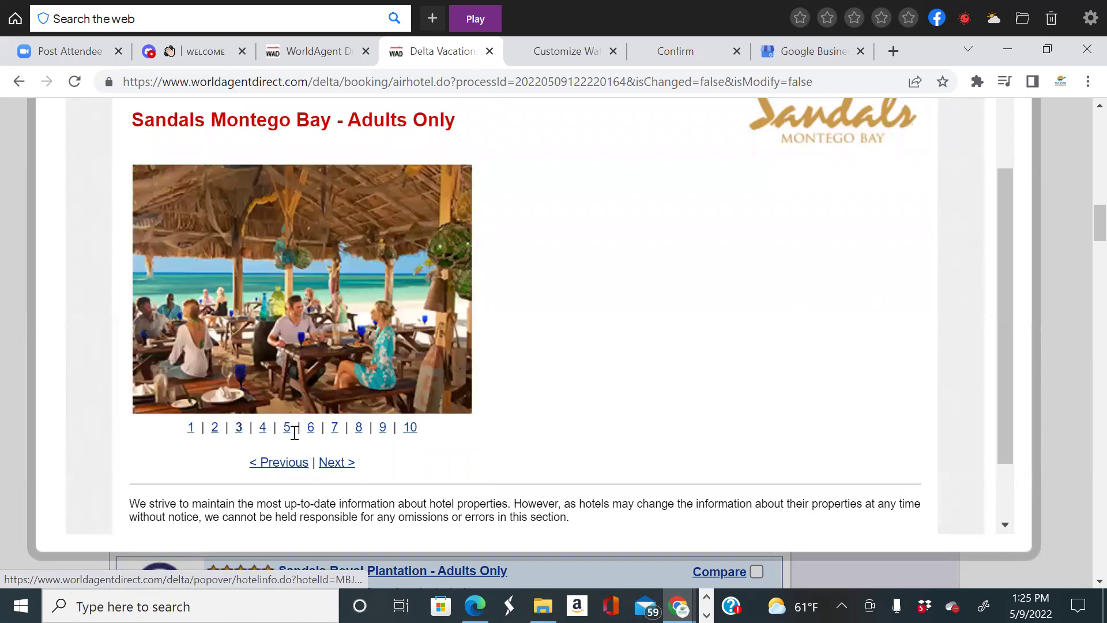
scroll(294, 433, "up", 5)
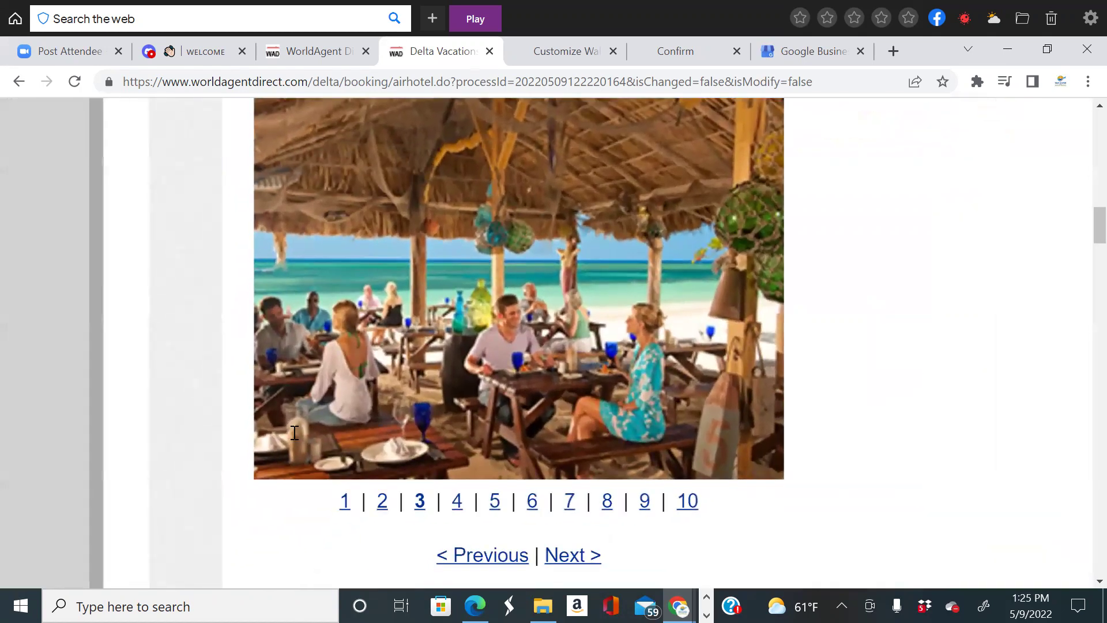
left_click(458, 509)
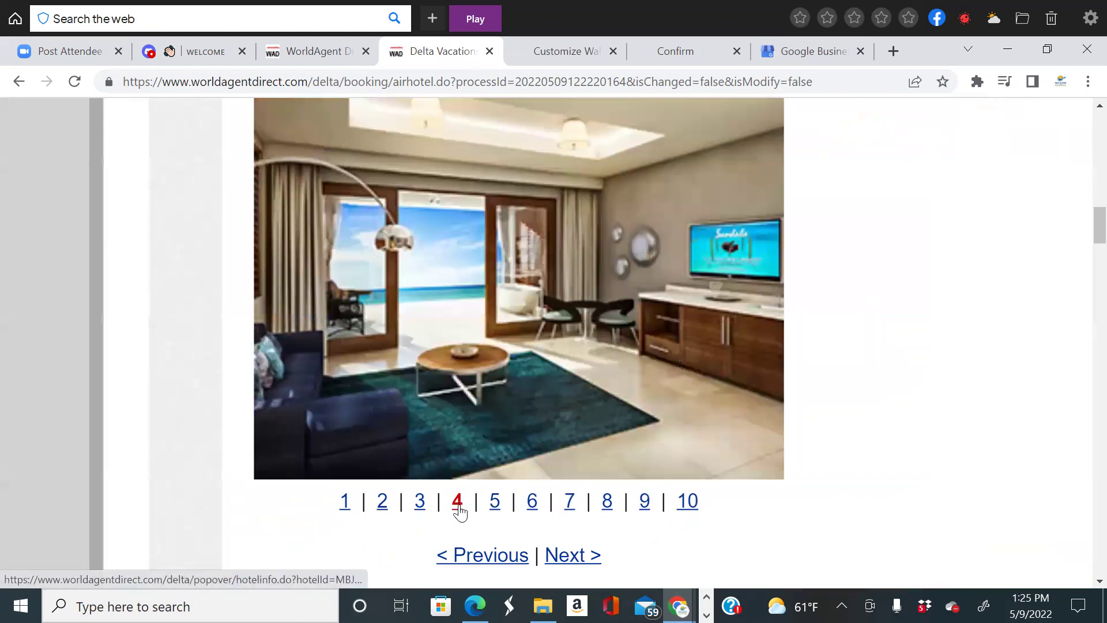
left_click(494, 502)
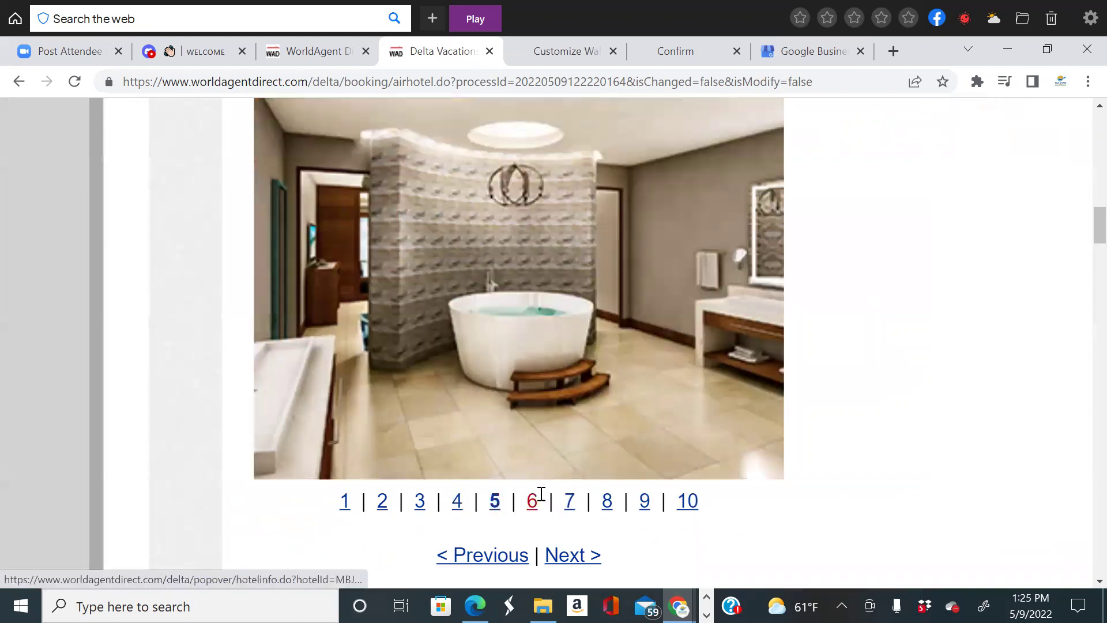
left_click(534, 507)
left_click(570, 509)
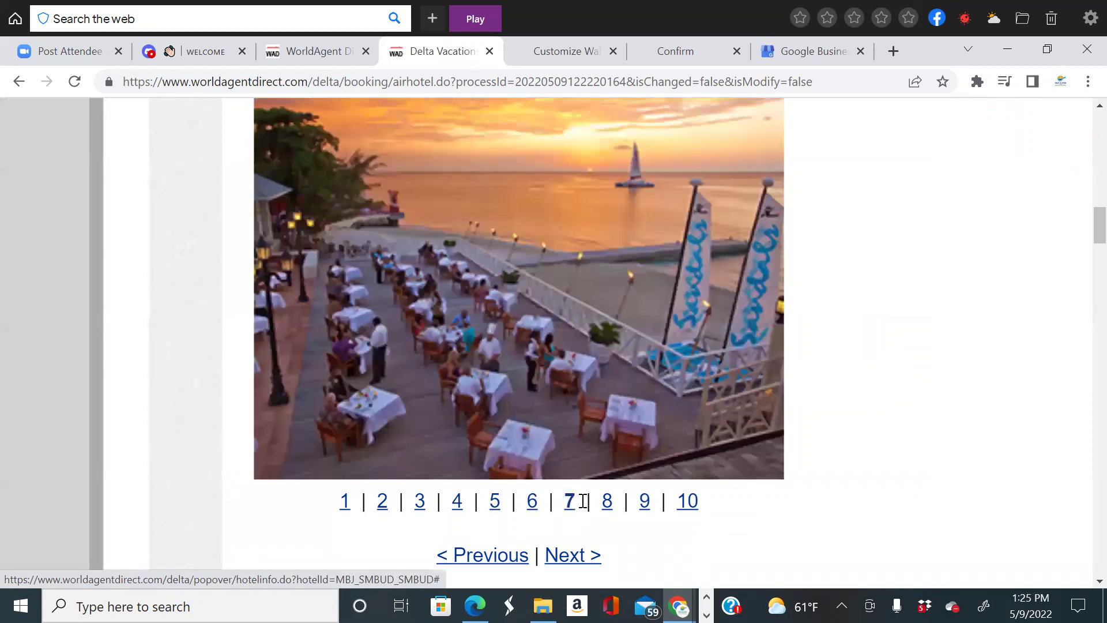
left_click(608, 511)
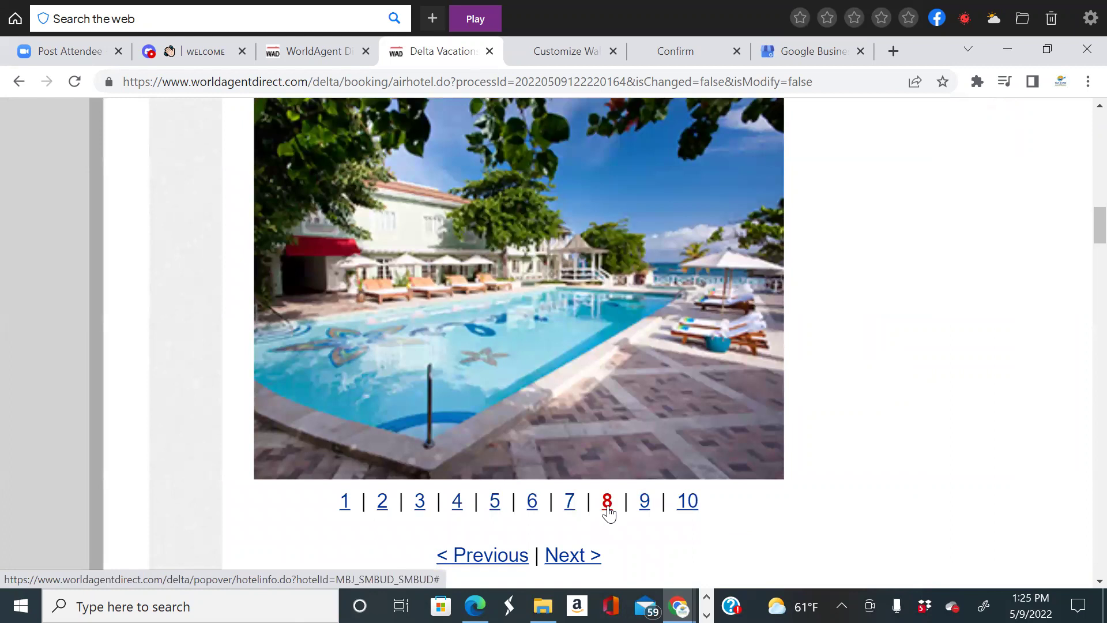
left_click(643, 511)
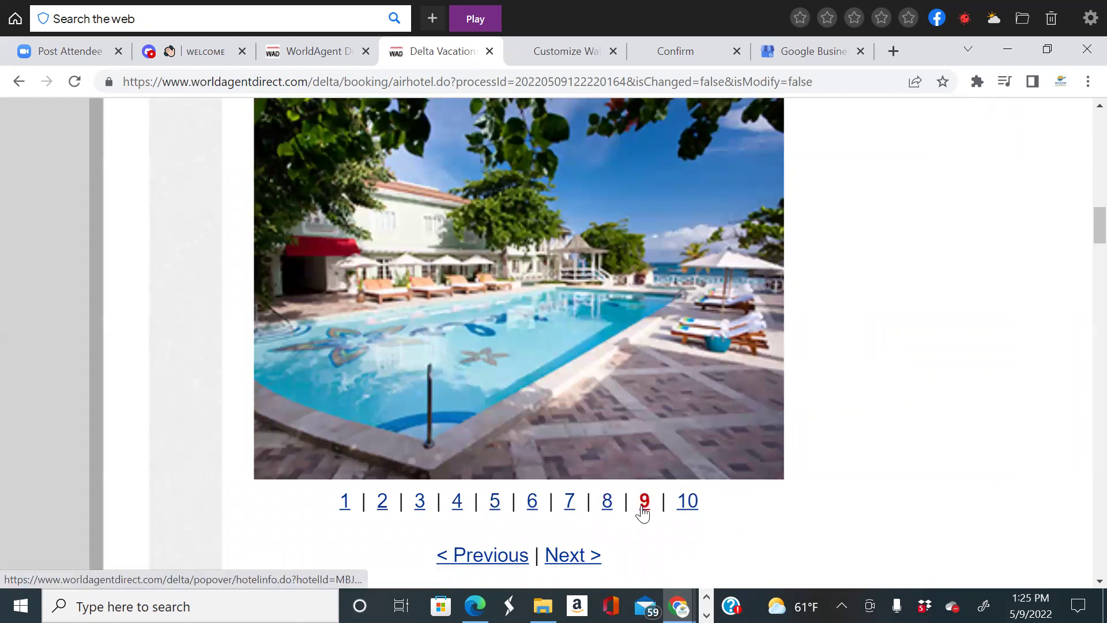
left_click(690, 502)
Zoom out, look over the details, and close the Sandals Montego Bay popup.
scroll(721, 478, "up", 7)
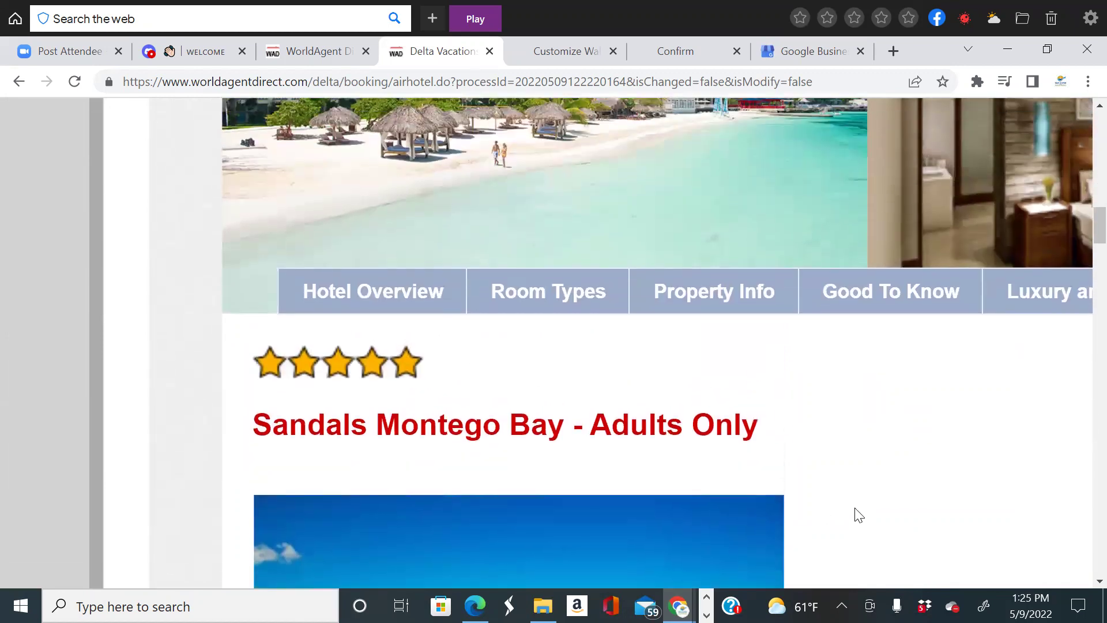
key("ctrl+minus")
key("ctrl+minus")
key("ctrl+minus")
scroll(859, 515, "down", 1)
scroll(860, 515, "down", 3)
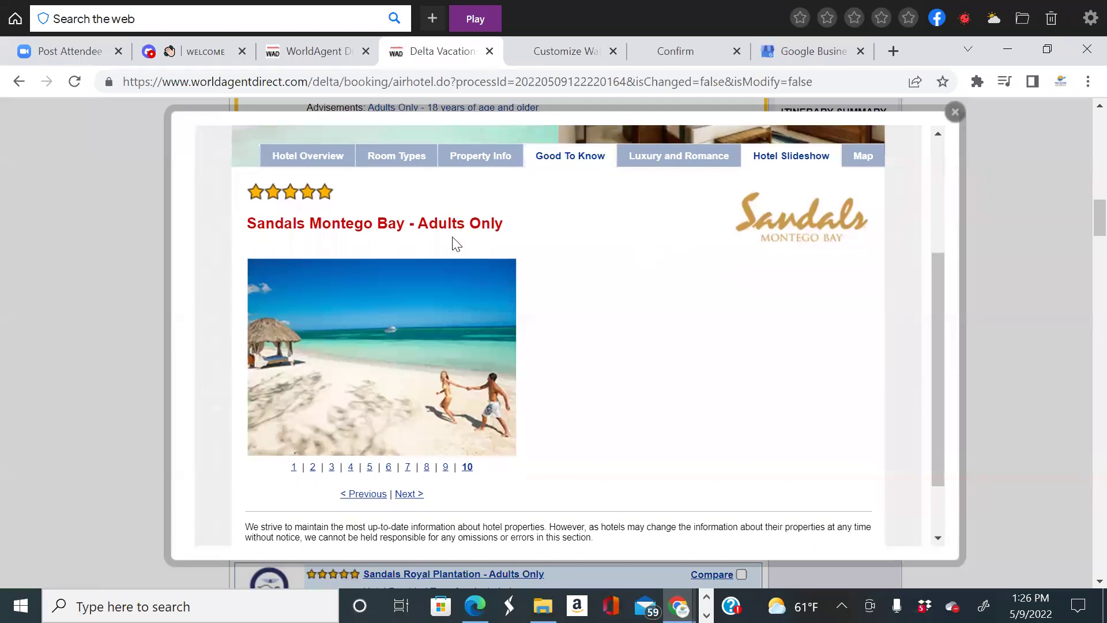
scroll(737, 193, "down", 2)
scroll(852, 144, "up", 5)
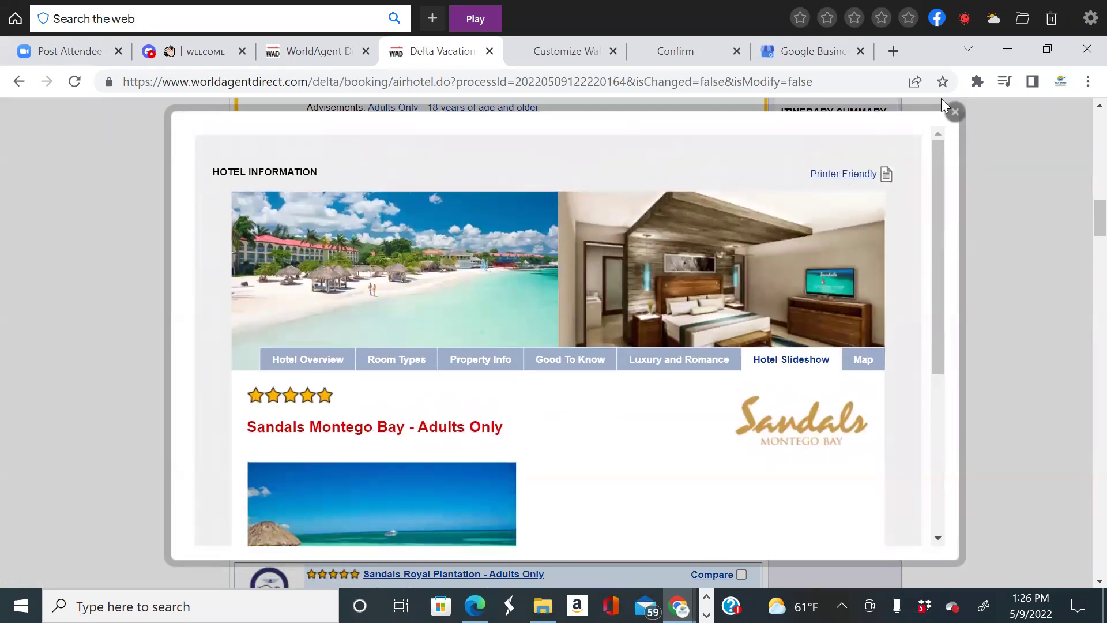
left_click(955, 112)
Scroll past Sandals Royal Plantation and Hyatt Zilara to Iberostar's $4,048.82 Standard Double Suite.
scroll(686, 369, "up", 2)
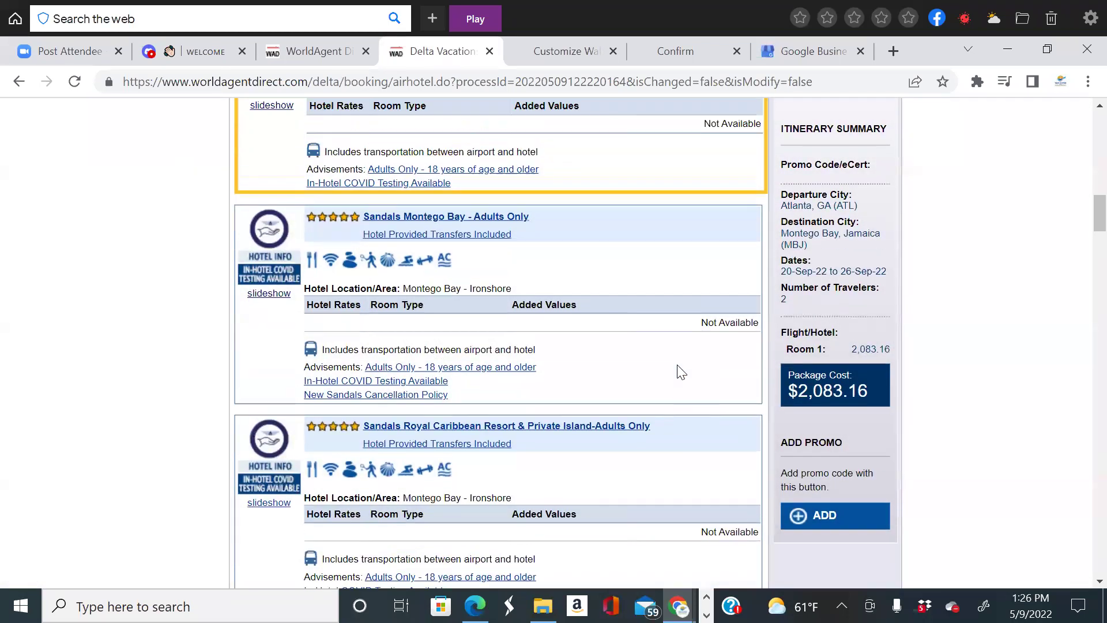
scroll(678, 369, "down", 2)
scroll(678, 369, "up", 2)
scroll(600, 392, "up", 2)
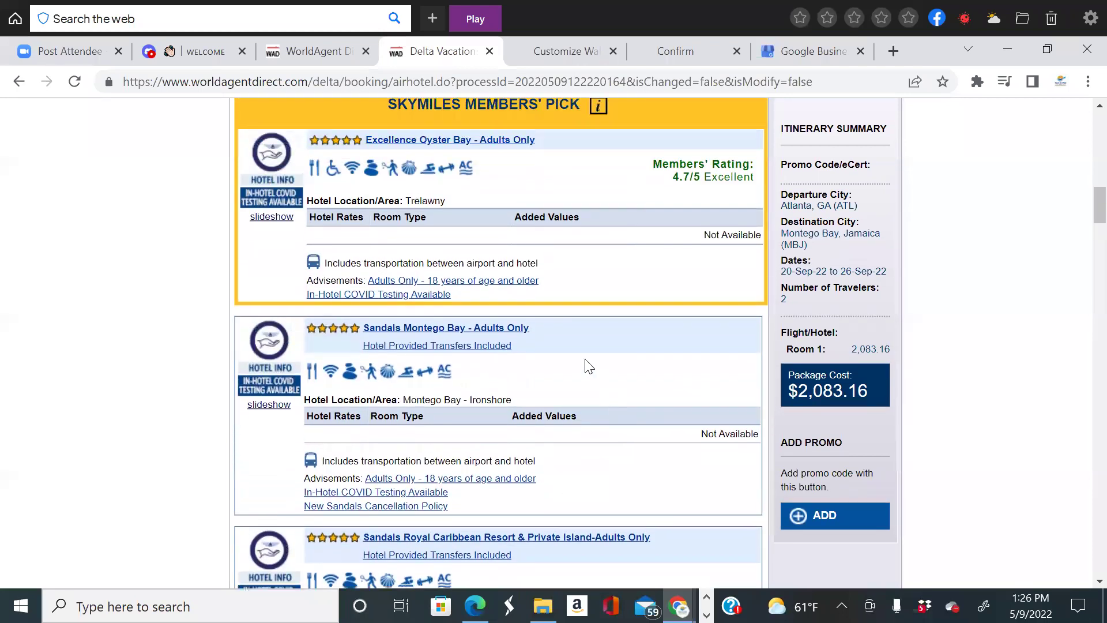
scroll(507, 348, "down", 4)
scroll(709, 276, "down", 2)
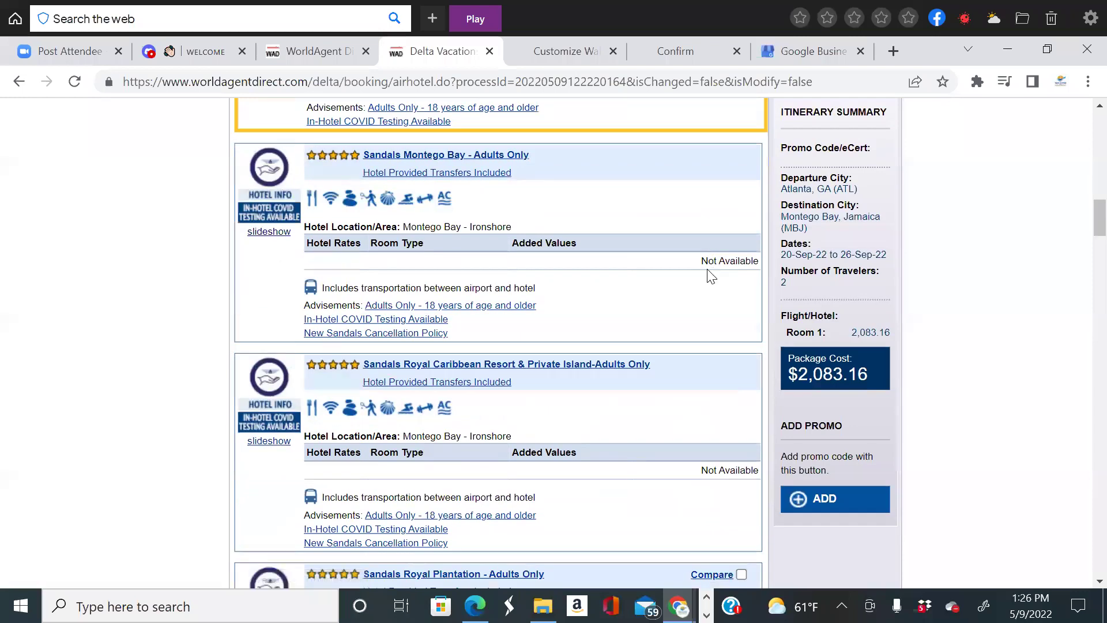
scroll(675, 288, "up", 5)
scroll(662, 326, "down", 2)
scroll(660, 324, "down", 6)
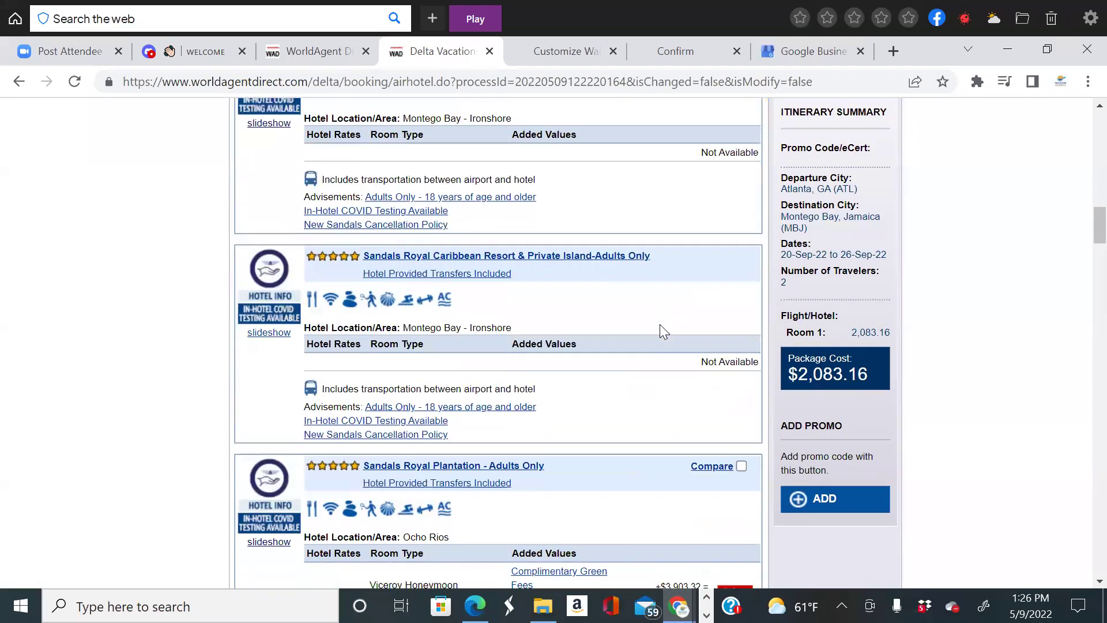
scroll(751, 348, "down", 4)
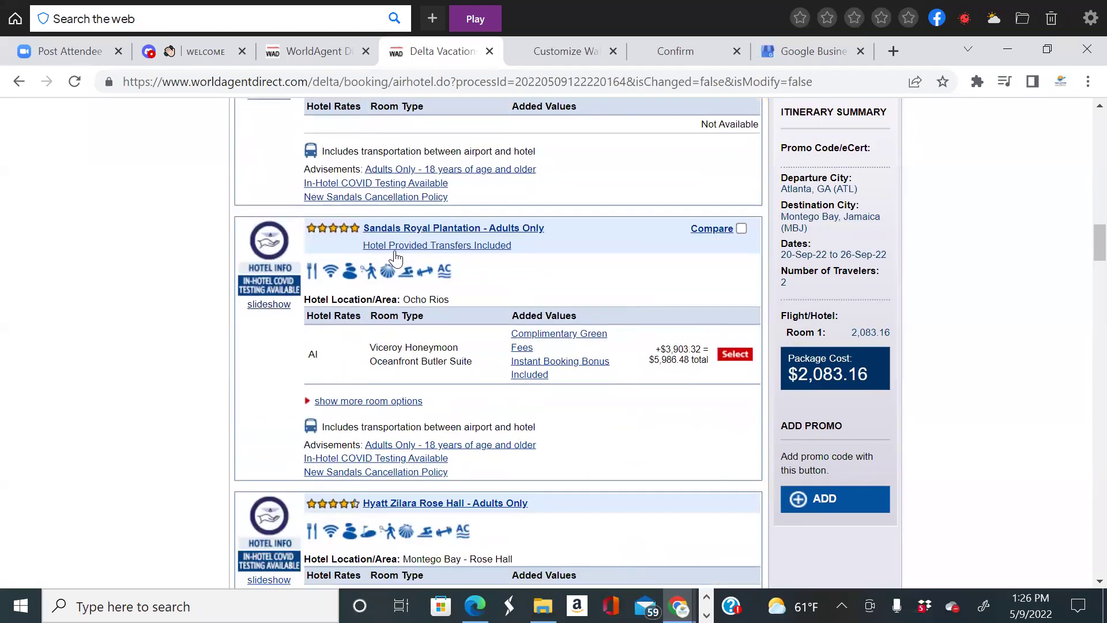
scroll(652, 285, "down", 2)
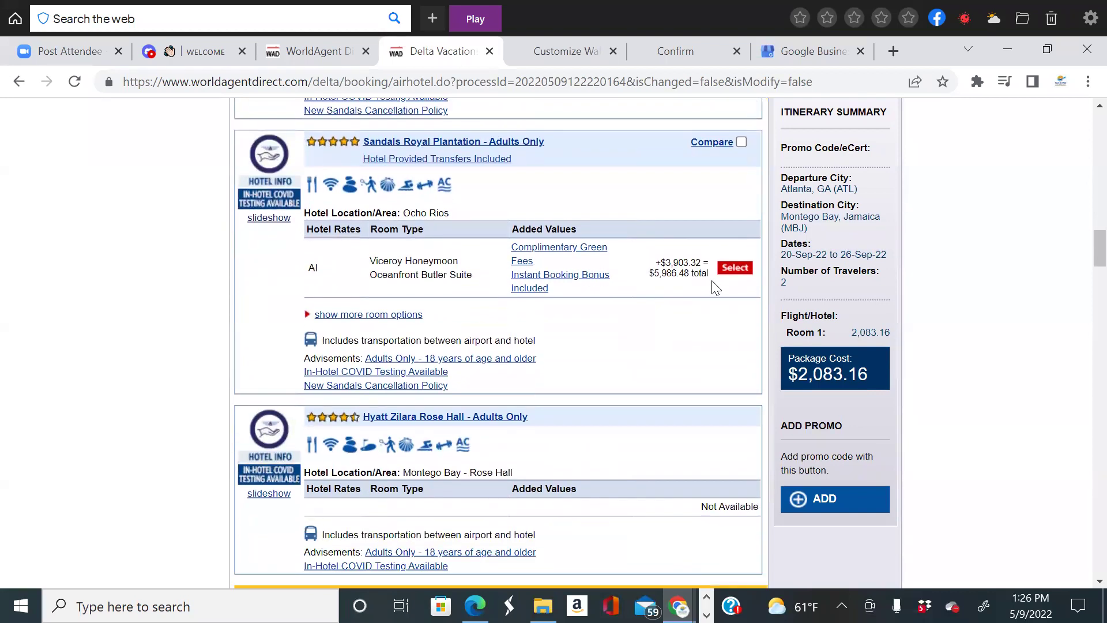
scroll(715, 286, "up", 10)
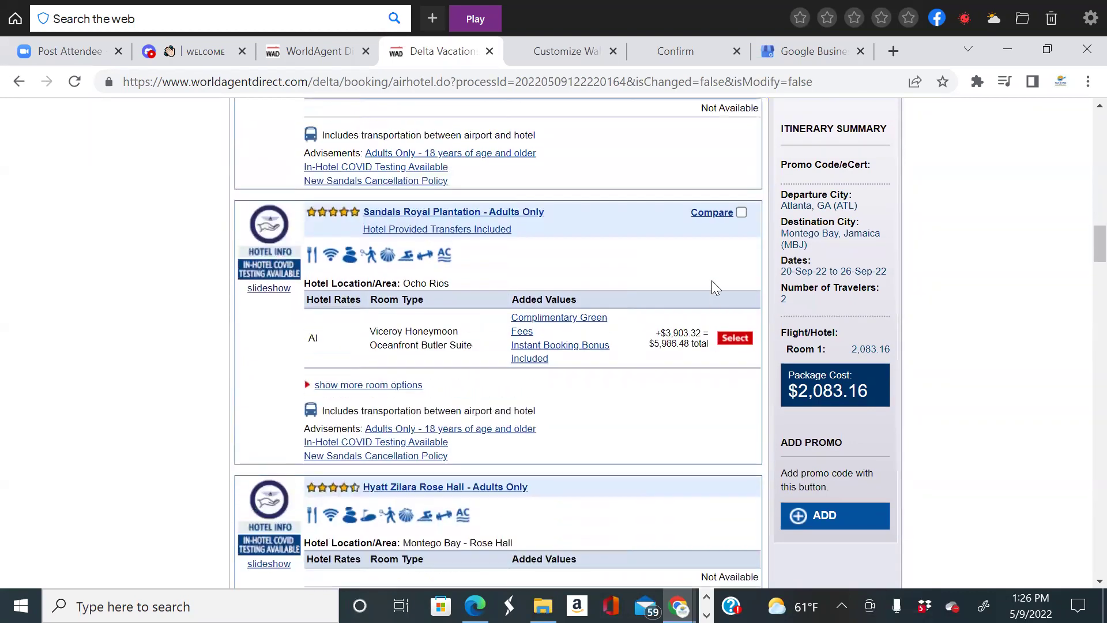
scroll(717, 285, "up", 6)
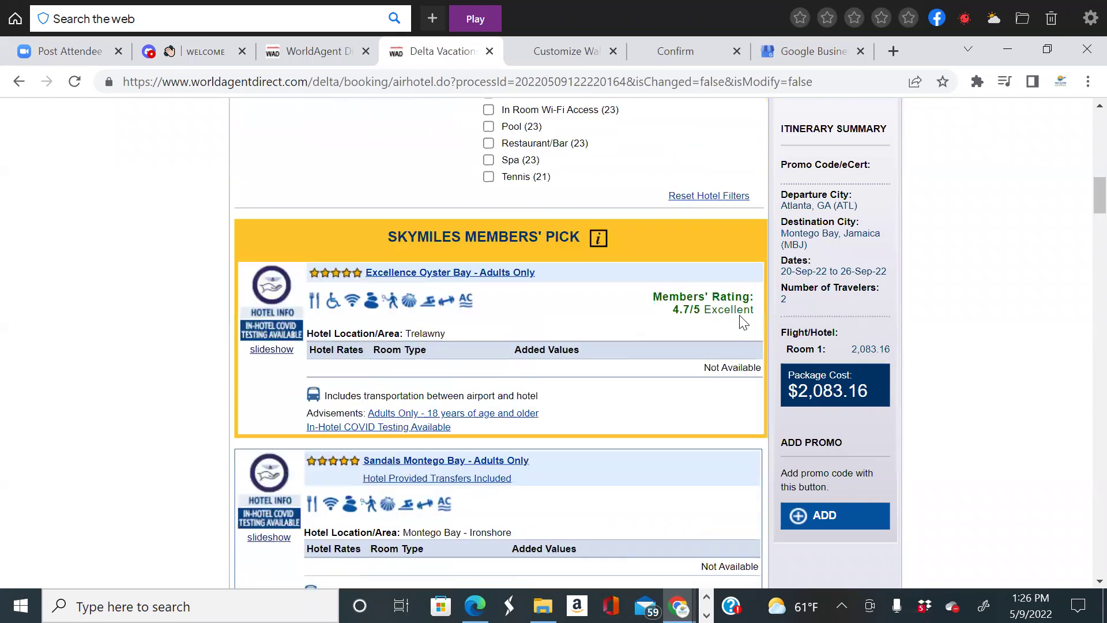
scroll(750, 313, "down", 8)
scroll(727, 292, "down", 8)
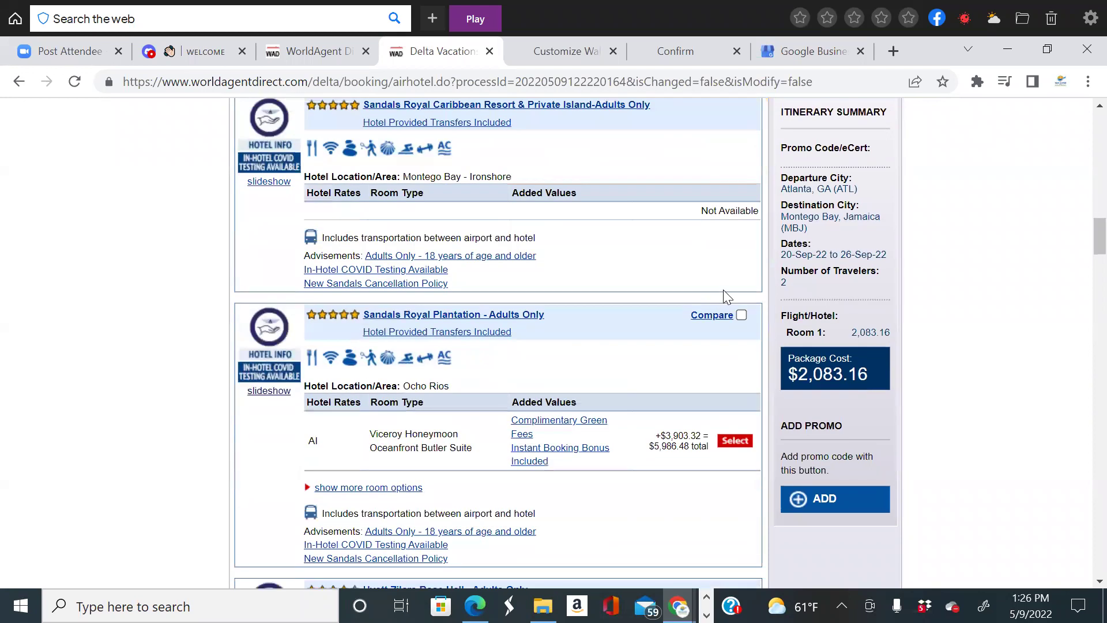
scroll(645, 322, "down", 2)
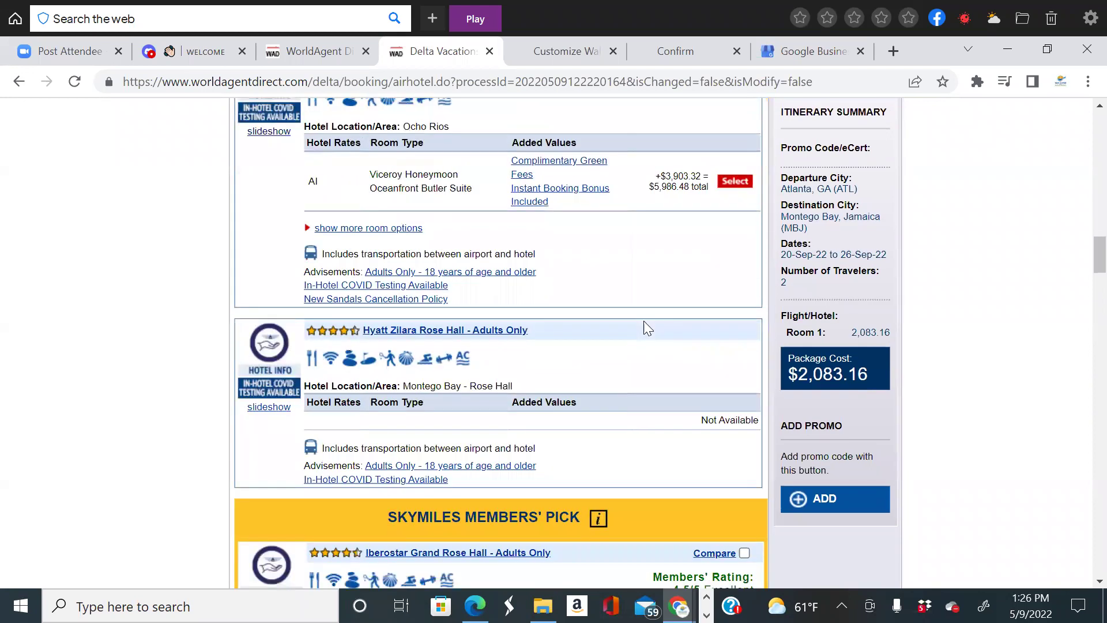
scroll(645, 325, "down", 3)
scroll(644, 324, "down", 2)
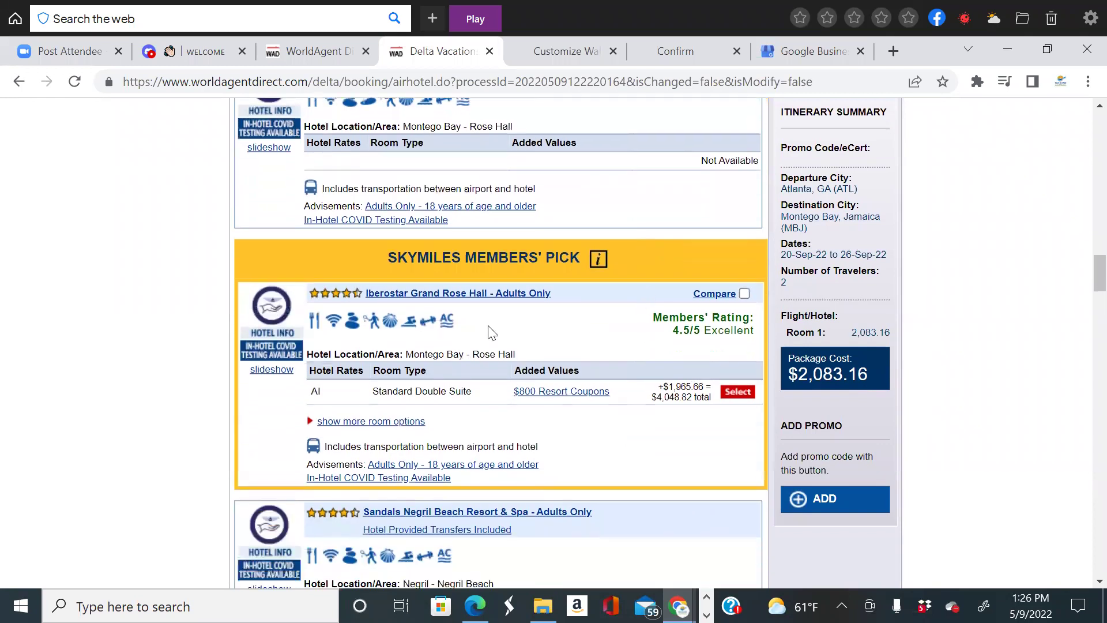
Open the Iberostar Grand Rose Hall hotel information on its Hotel Slideshow tab.
left_click(511, 293)
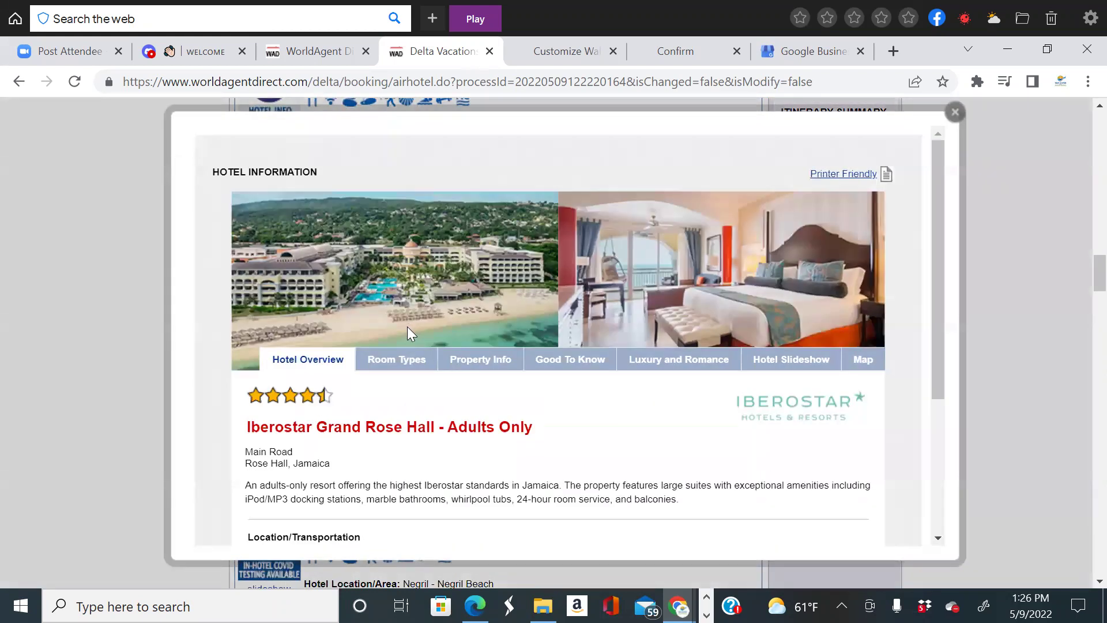
left_click(805, 363)
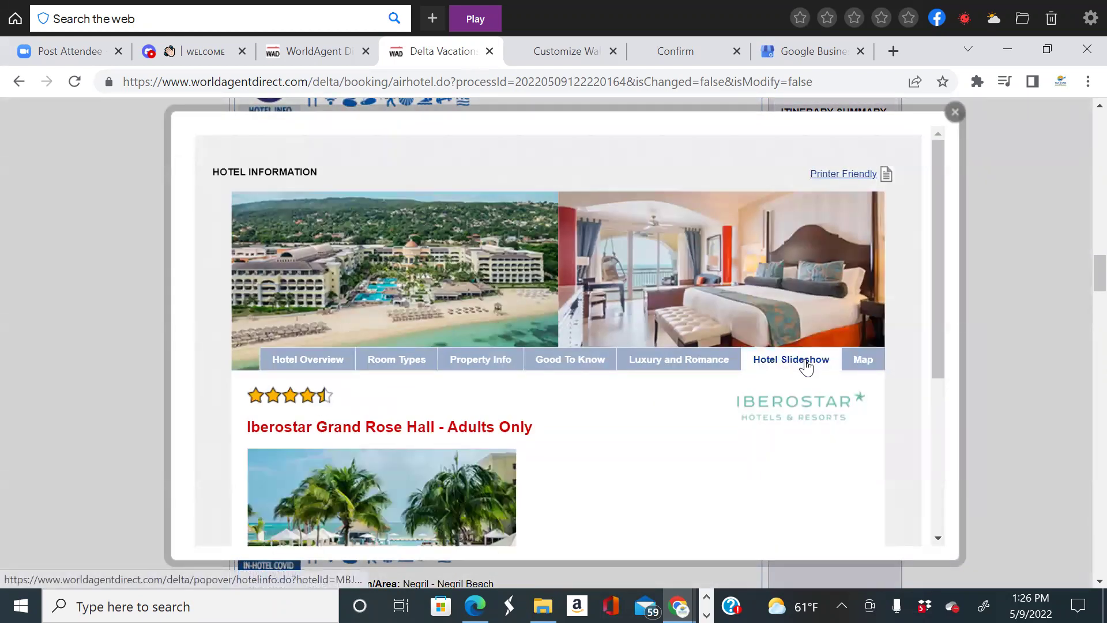
scroll(652, 421, "down", 5)
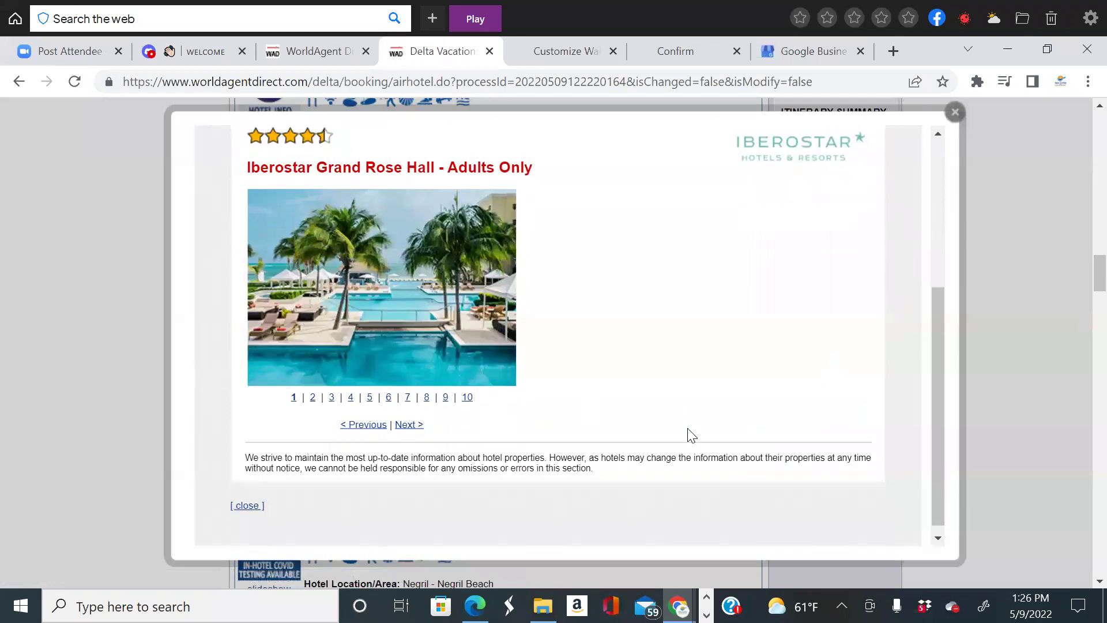
scroll(692, 435, "up", 4)
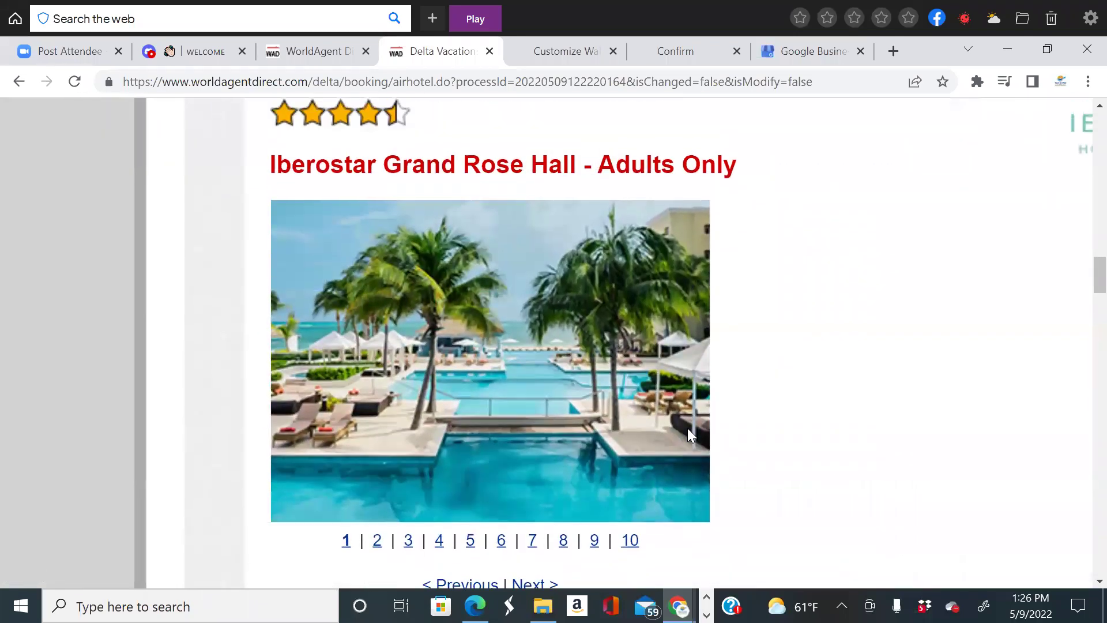
scroll(691, 436, "down", 1)
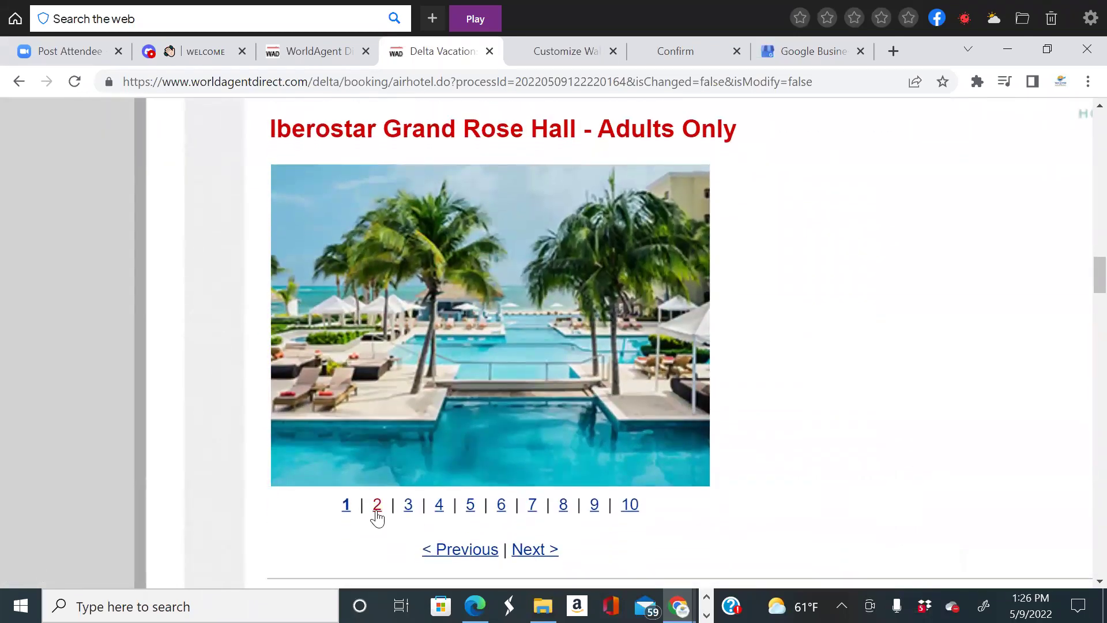
Page through the Iberostar slideshow photos 2 to 10.
left_click(378, 513)
left_click(407, 510)
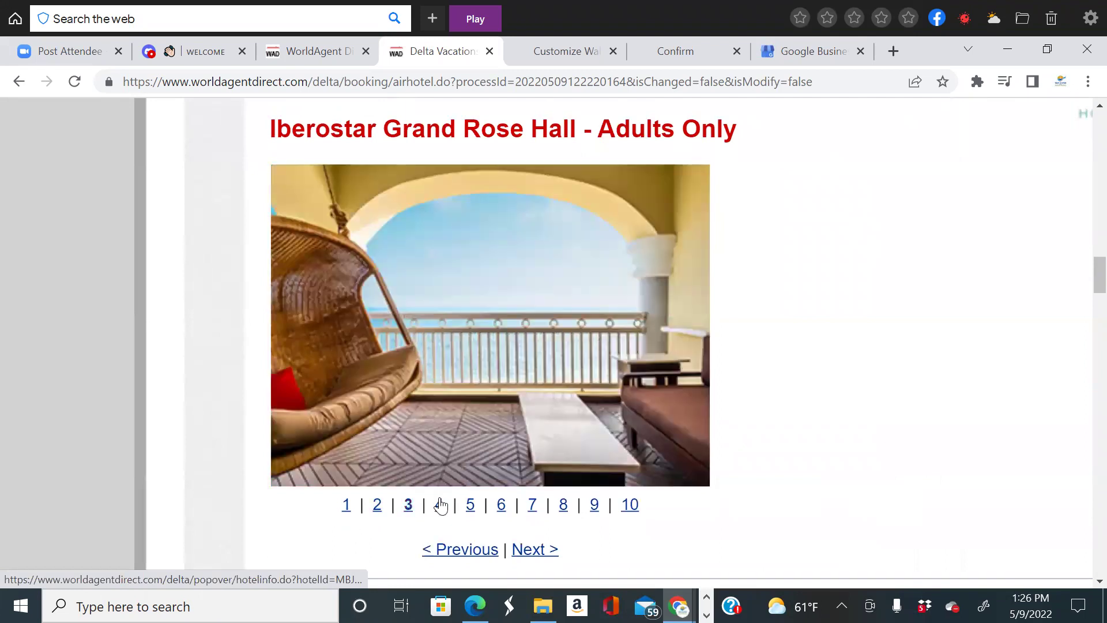
left_click(440, 509)
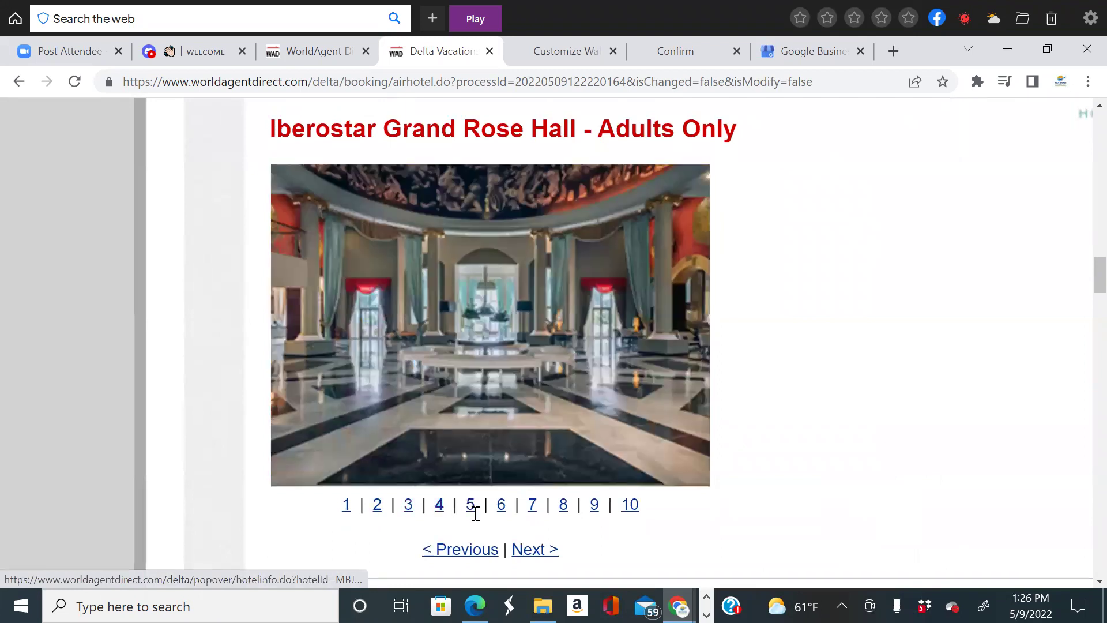
left_click(472, 506)
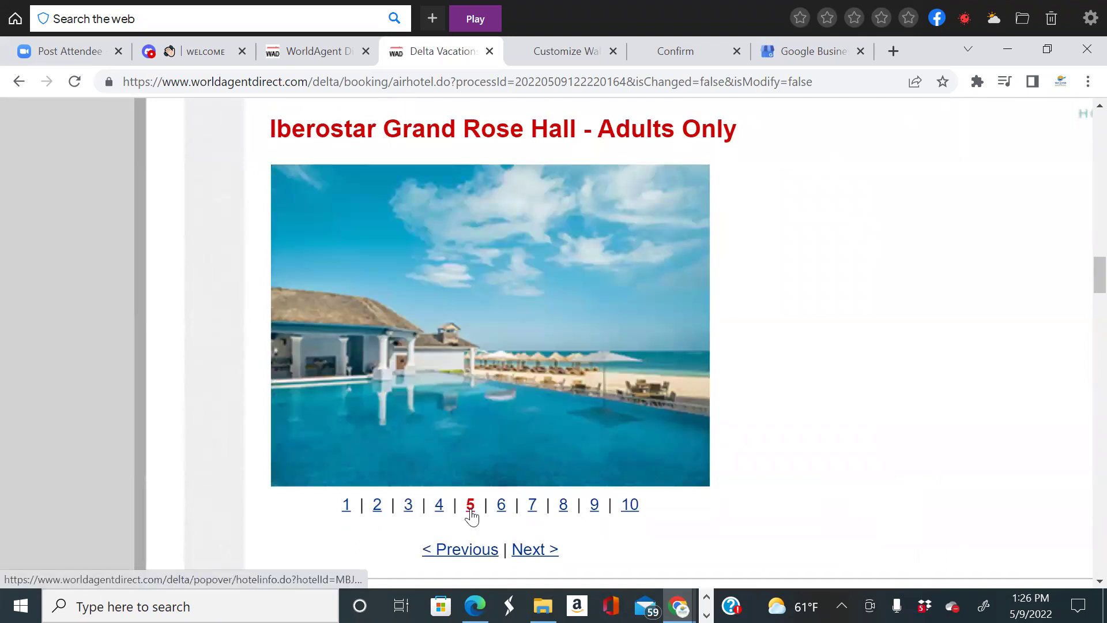
left_click(501, 505)
left_click(531, 506)
left_click(564, 510)
left_click(595, 509)
left_click(630, 506)
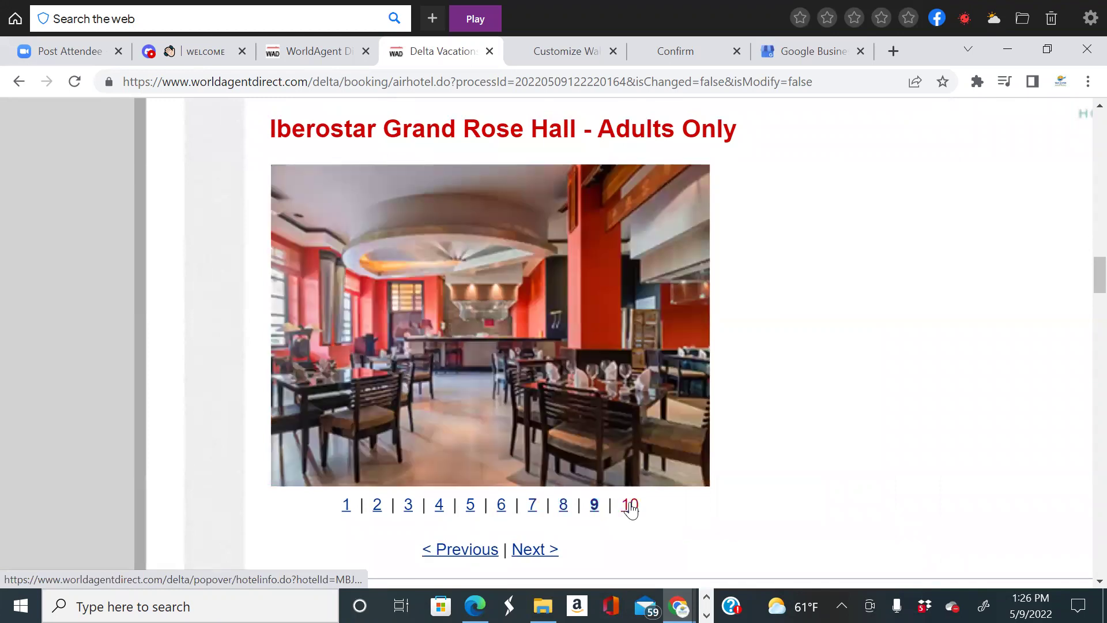
scroll(792, 495, "down", 1)
scroll(557, 557, "up", 2)
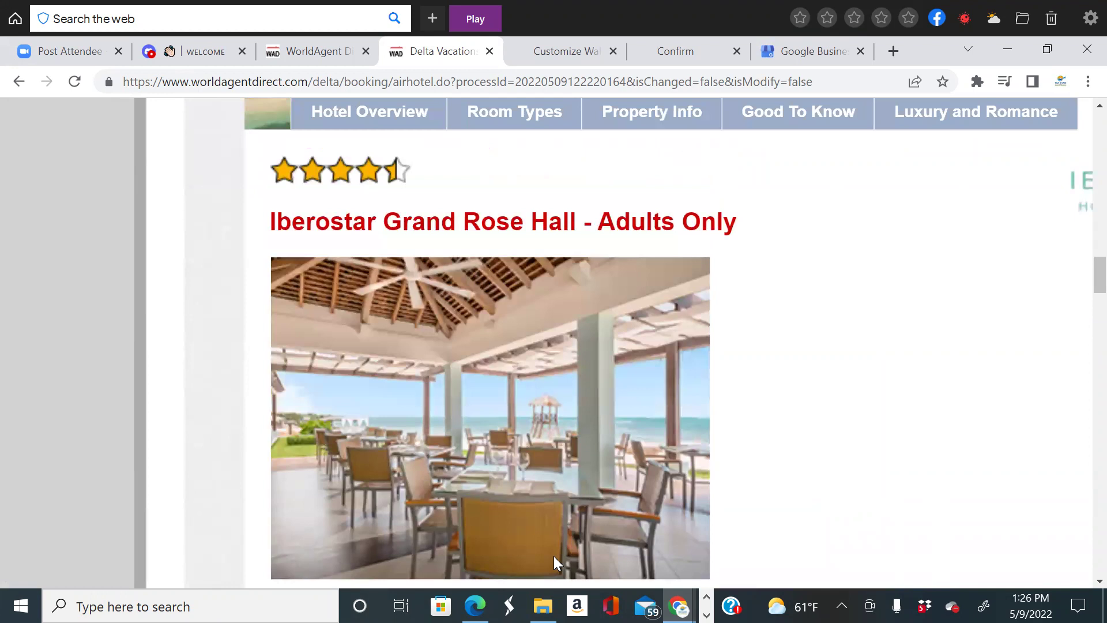
scroll(554, 556, "up", 1)
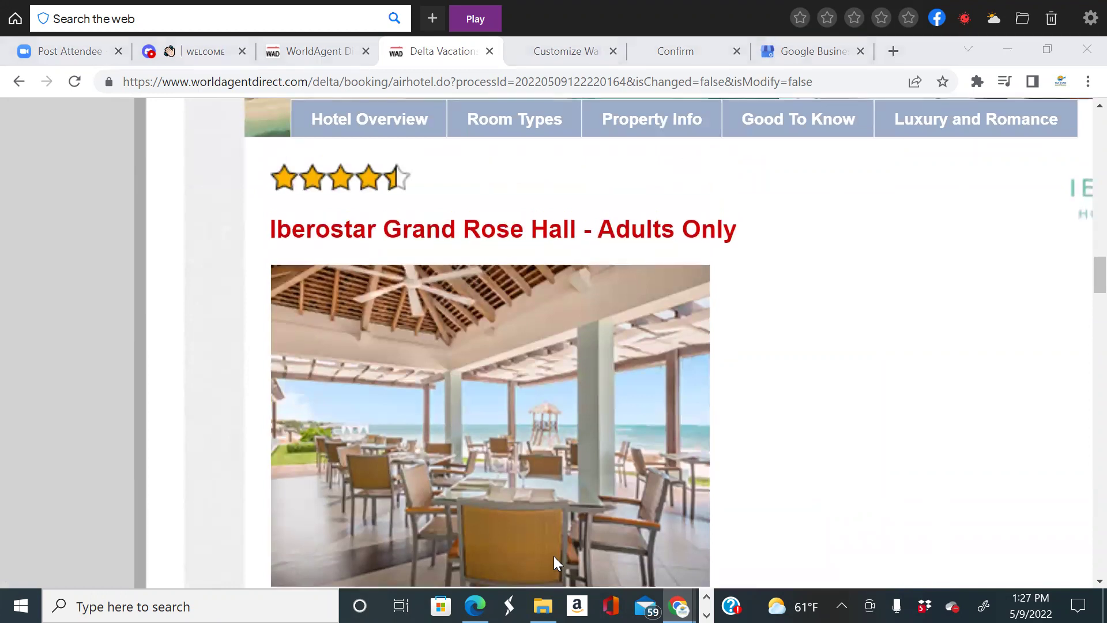
scroll(753, 349, "up", 5)
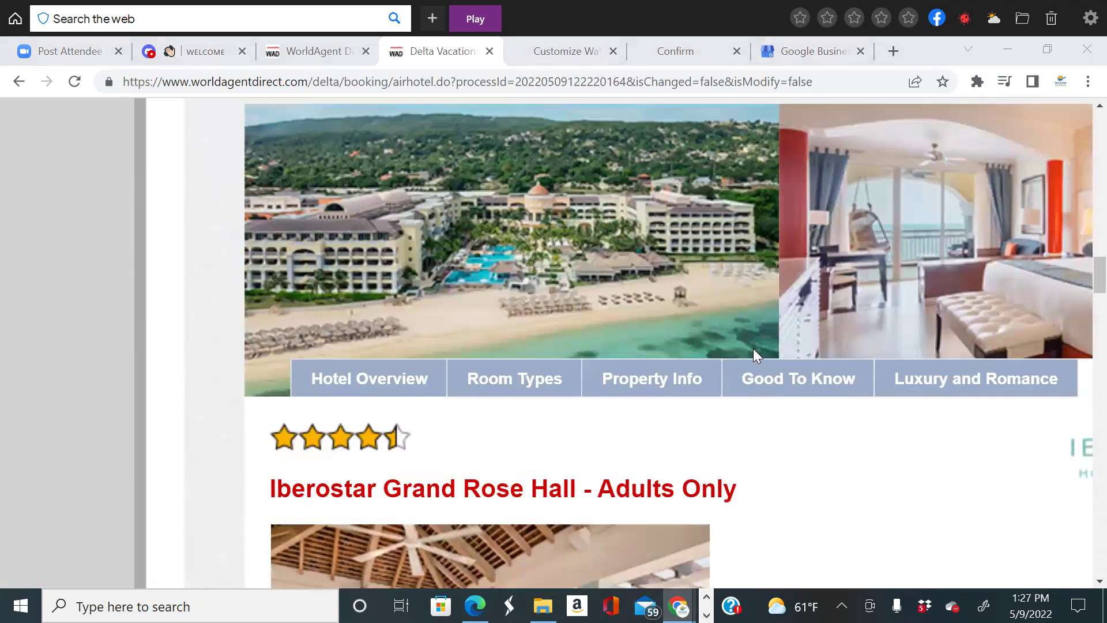
scroll(753, 350, "up", 5)
scroll(754, 350, "right", 6)
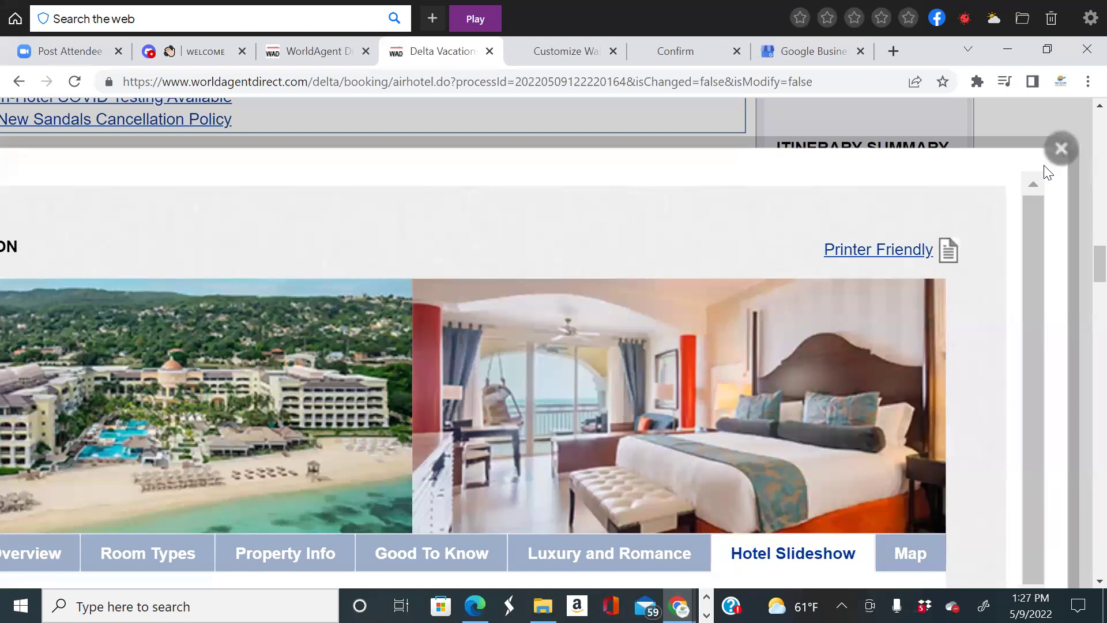
left_click(1059, 151)
scroll(600, 421, "up", 3)
scroll(600, 429, "down", 4)
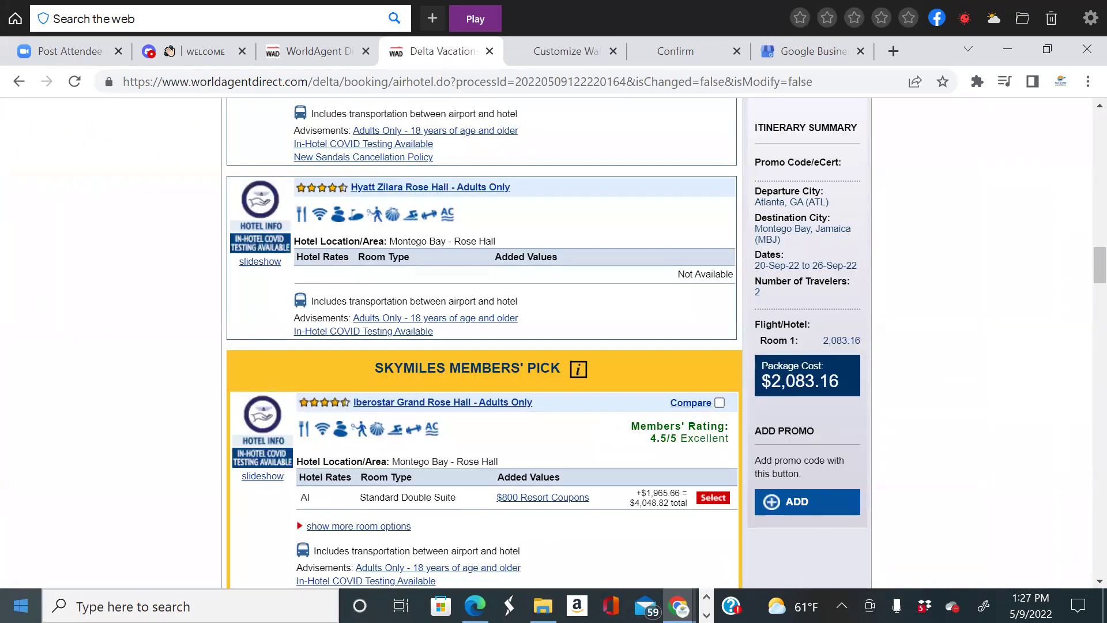
scroll(638, 448, "down", 2)
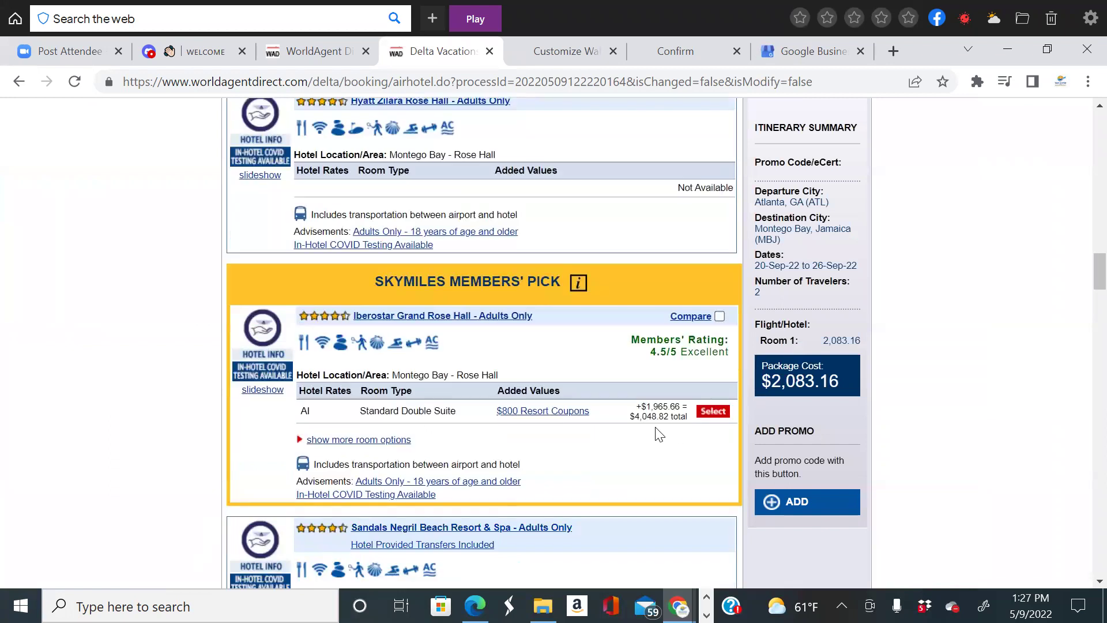
scroll(658, 433, "up", 6)
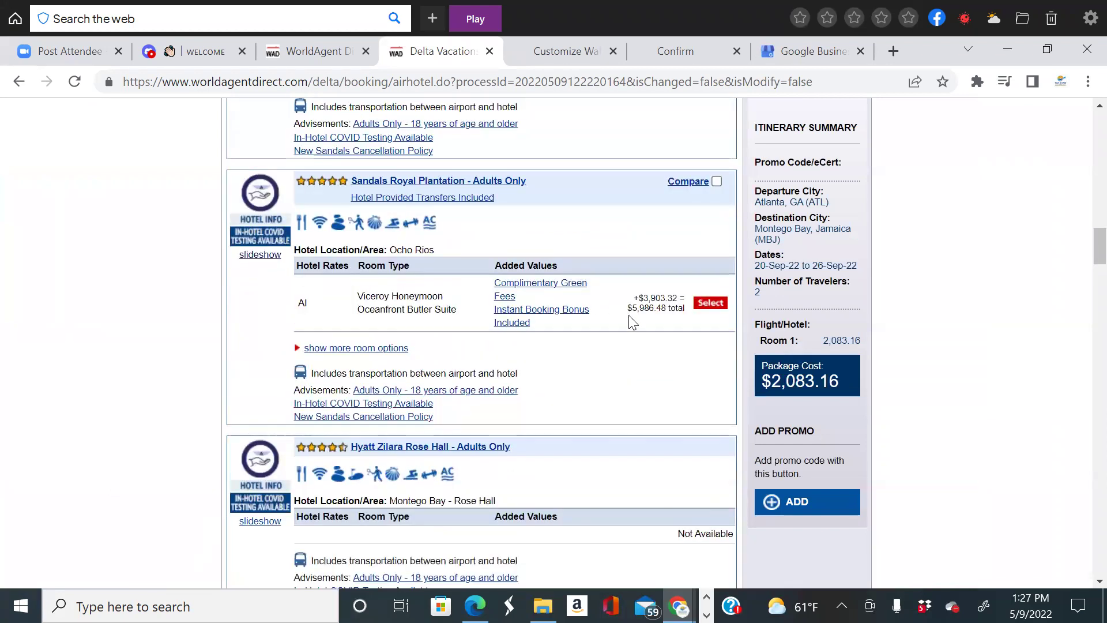
scroll(655, 327, "down", 11)
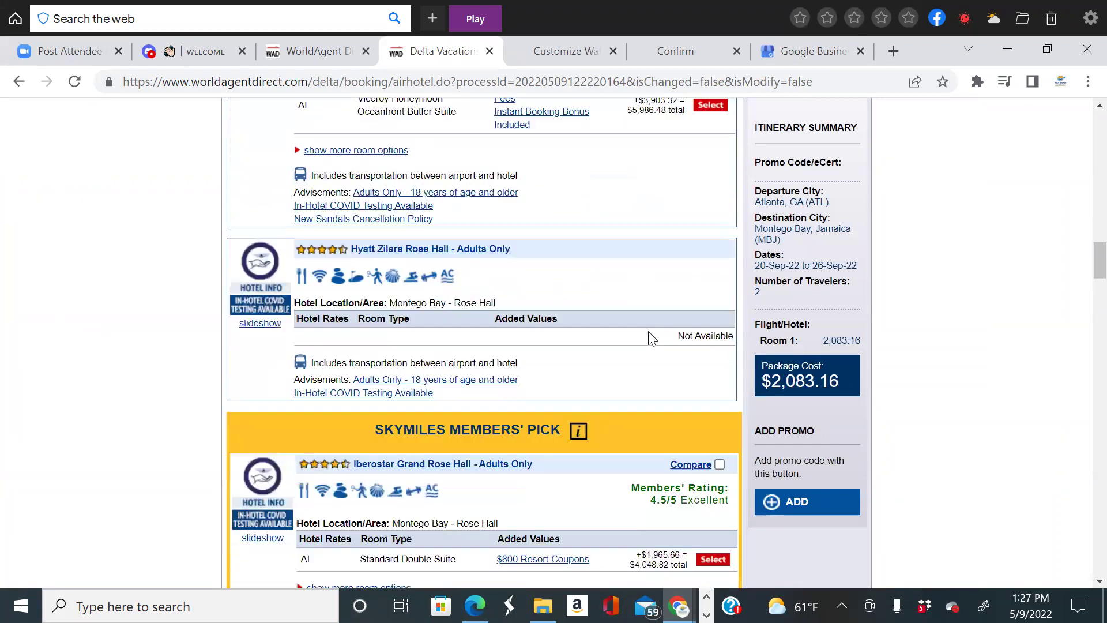
scroll(647, 379, "down", 8)
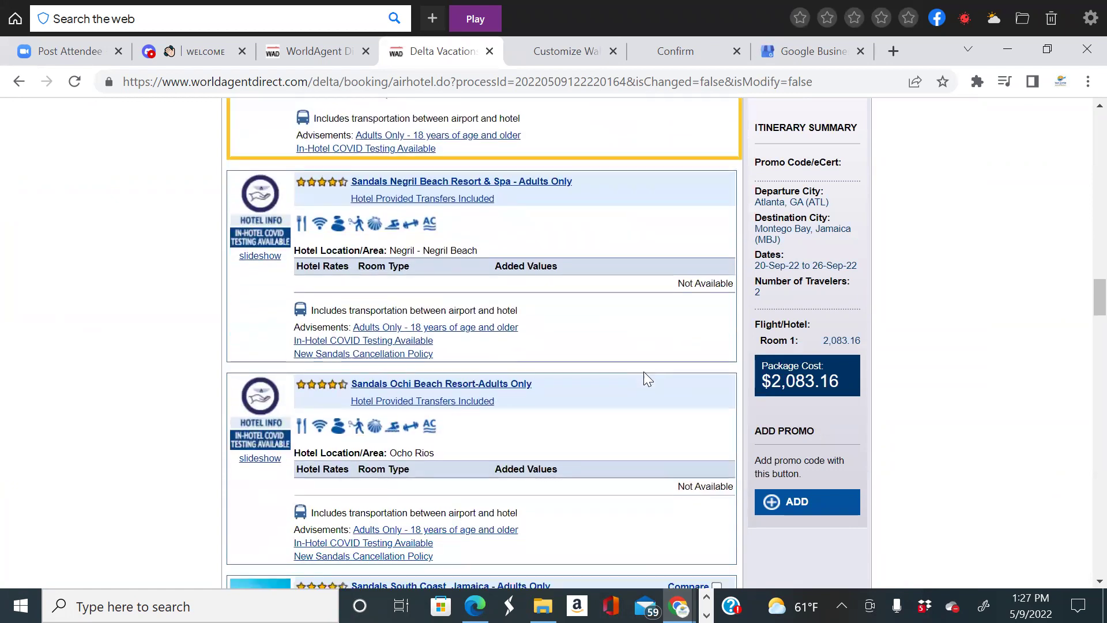
scroll(679, 386, "down", 2)
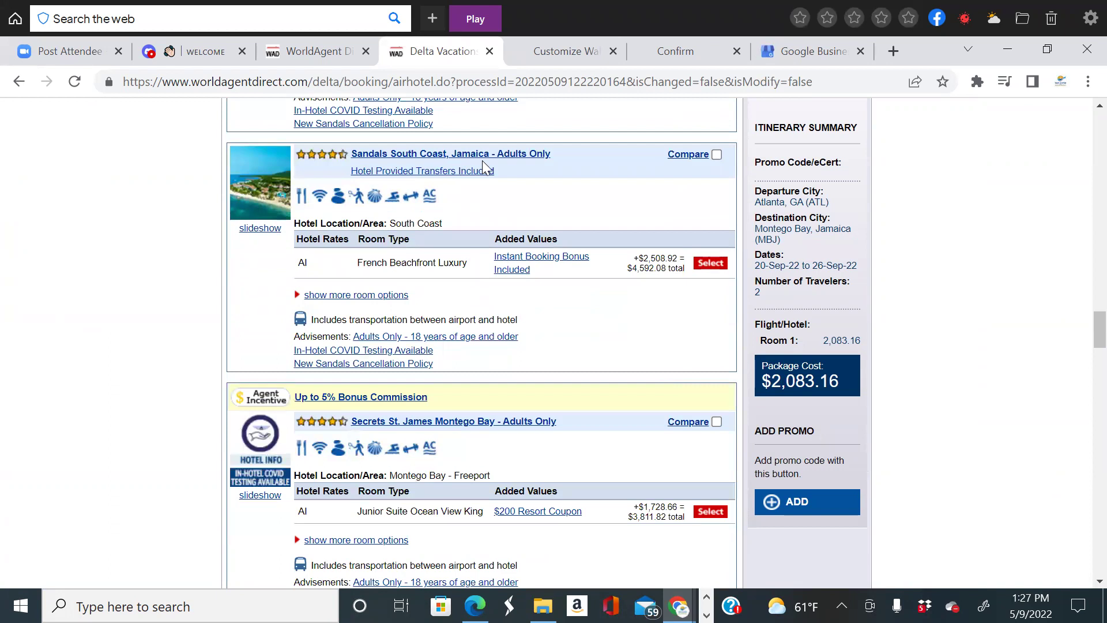
scroll(588, 332, "down", 2)
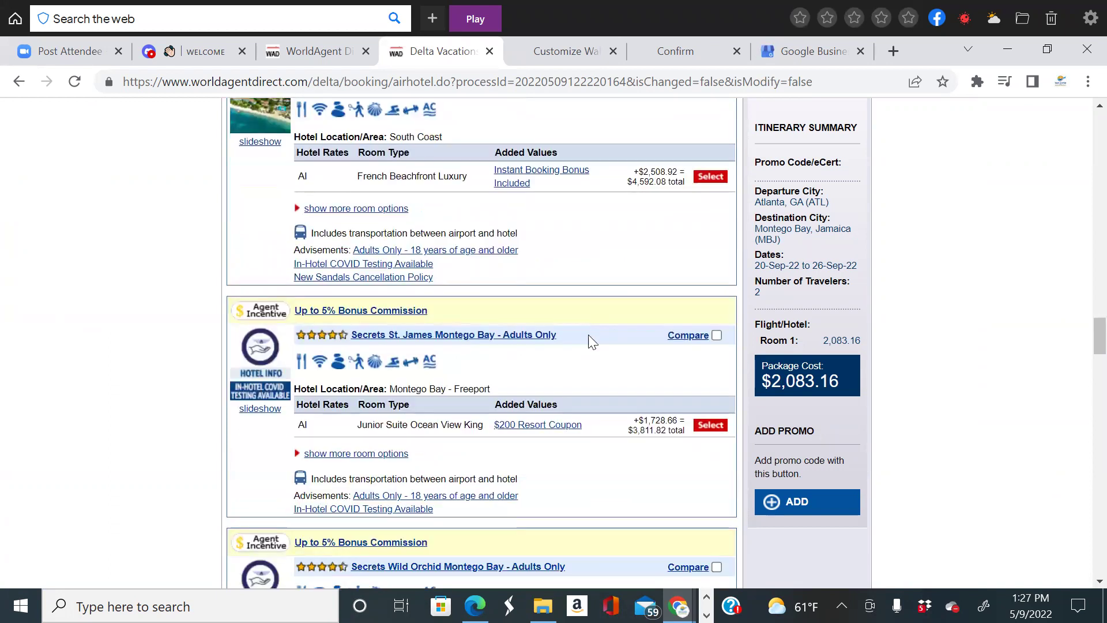
scroll(593, 342, "down", 2)
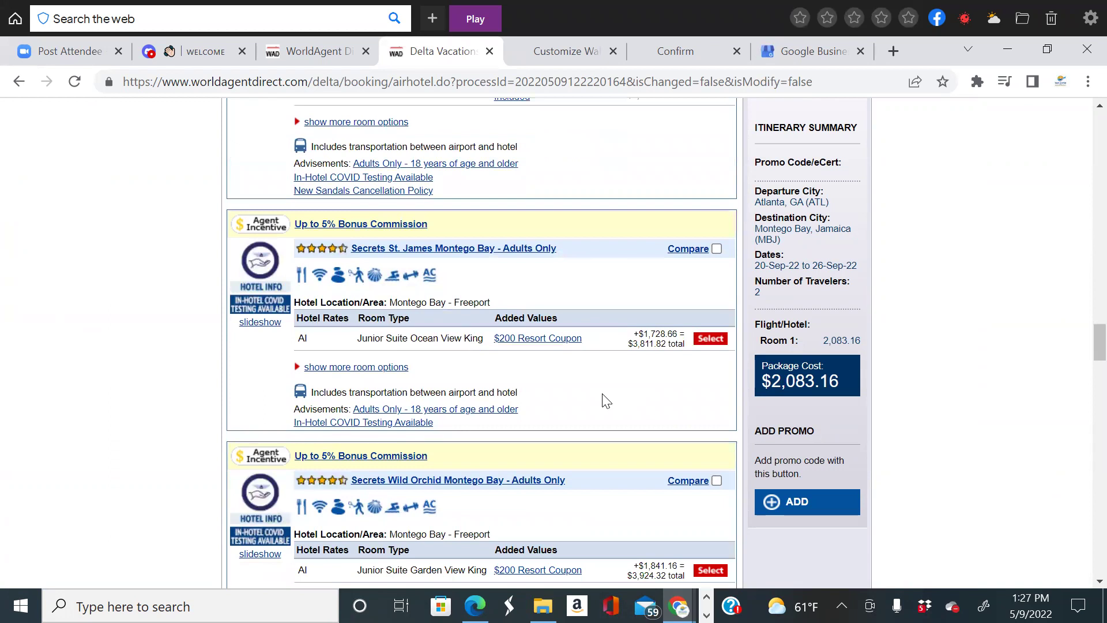
left_click(398, 252)
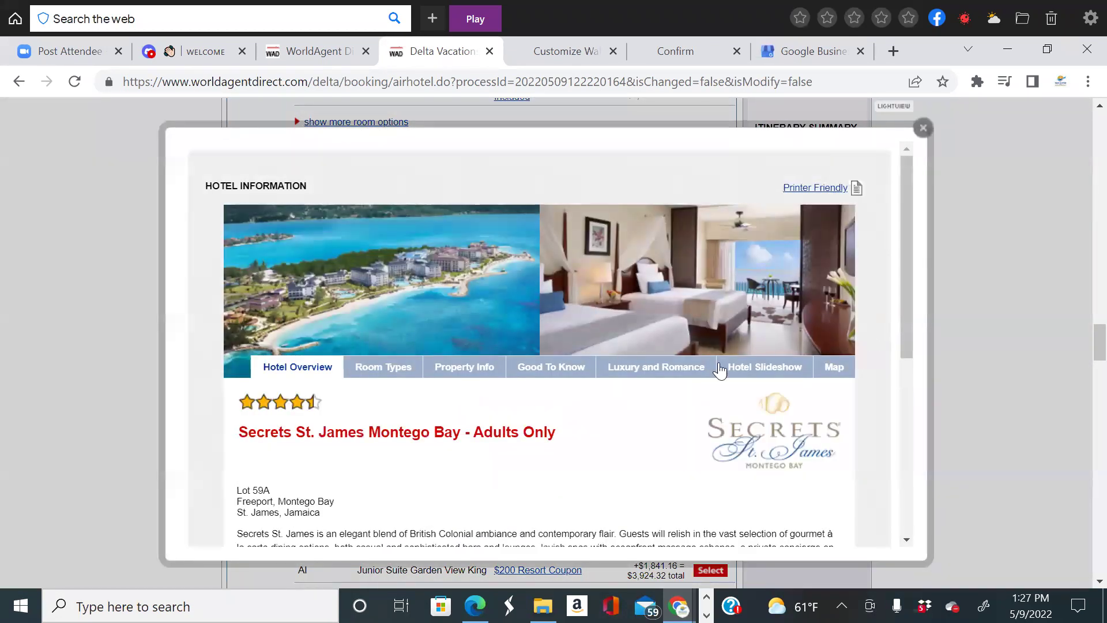
scroll(544, 328, "down", 1)
left_click(769, 295)
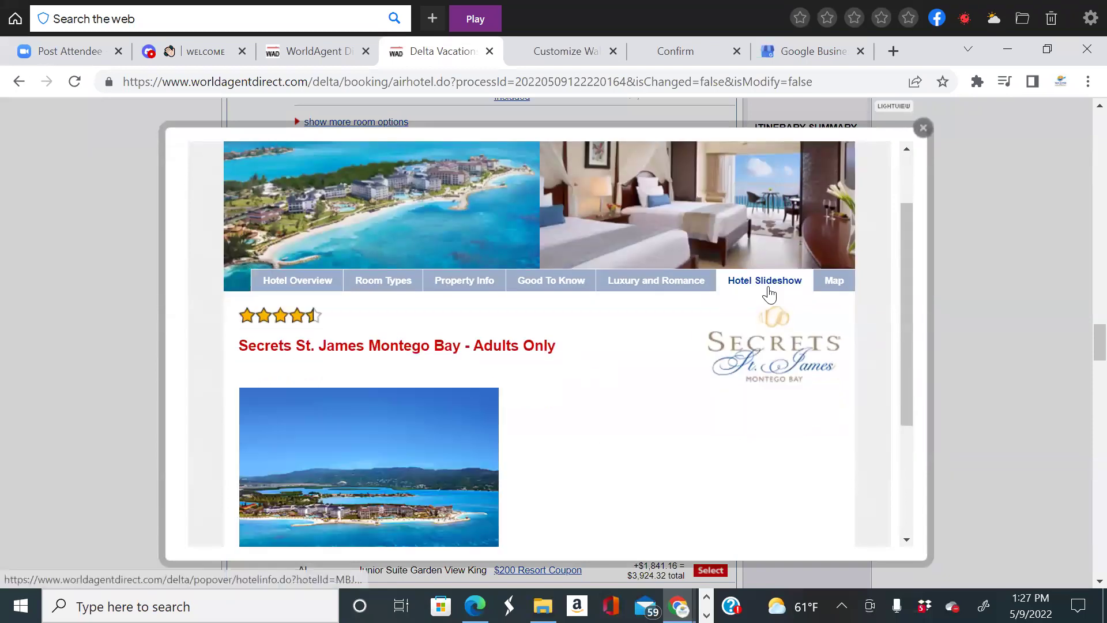
scroll(696, 392, "down", 3)
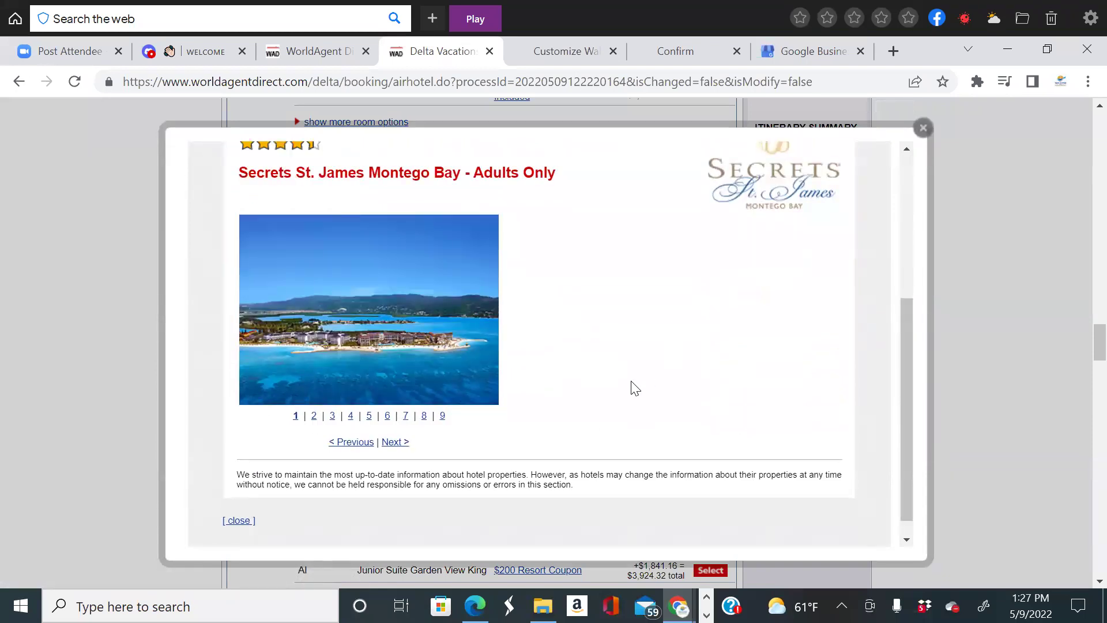
scroll(635, 387, "up", 5, "ctrl")
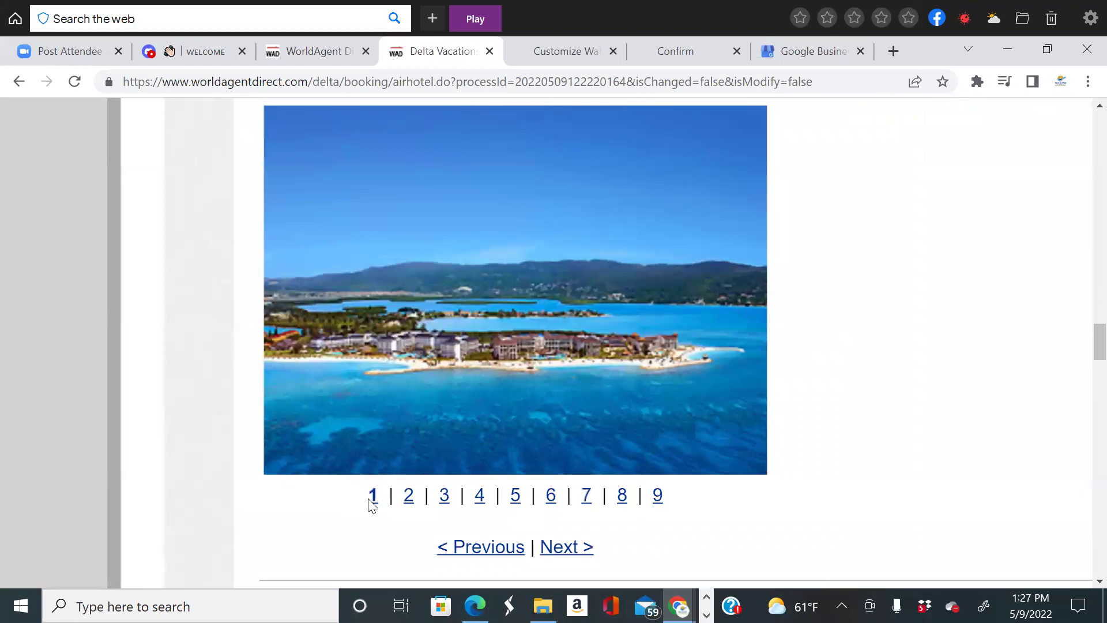
left_click(410, 498)
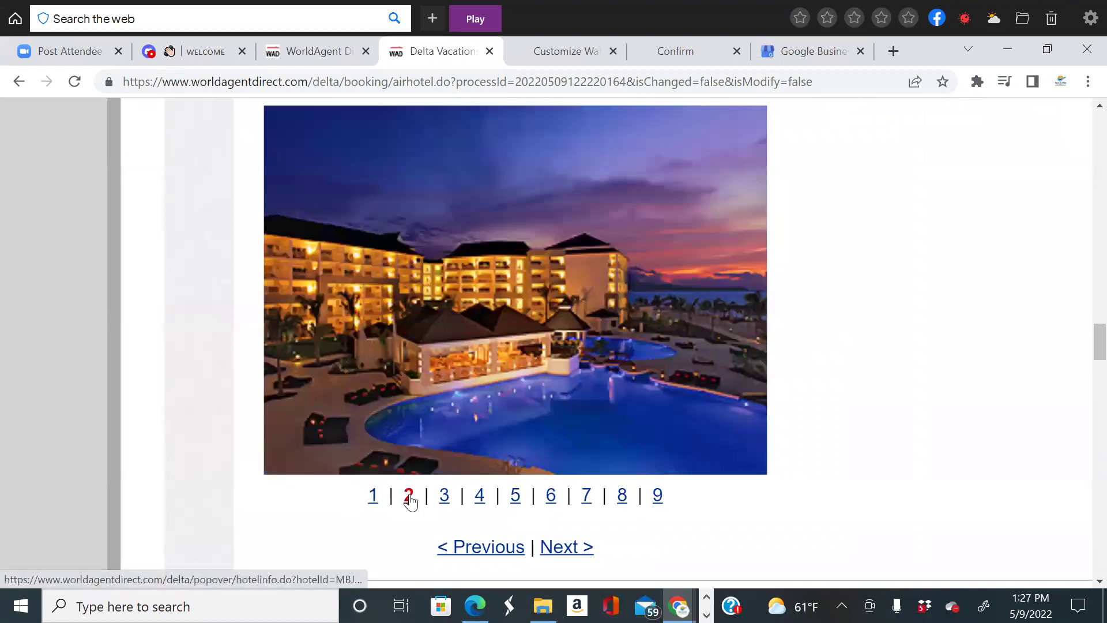
left_click(444, 495)
left_click(480, 496)
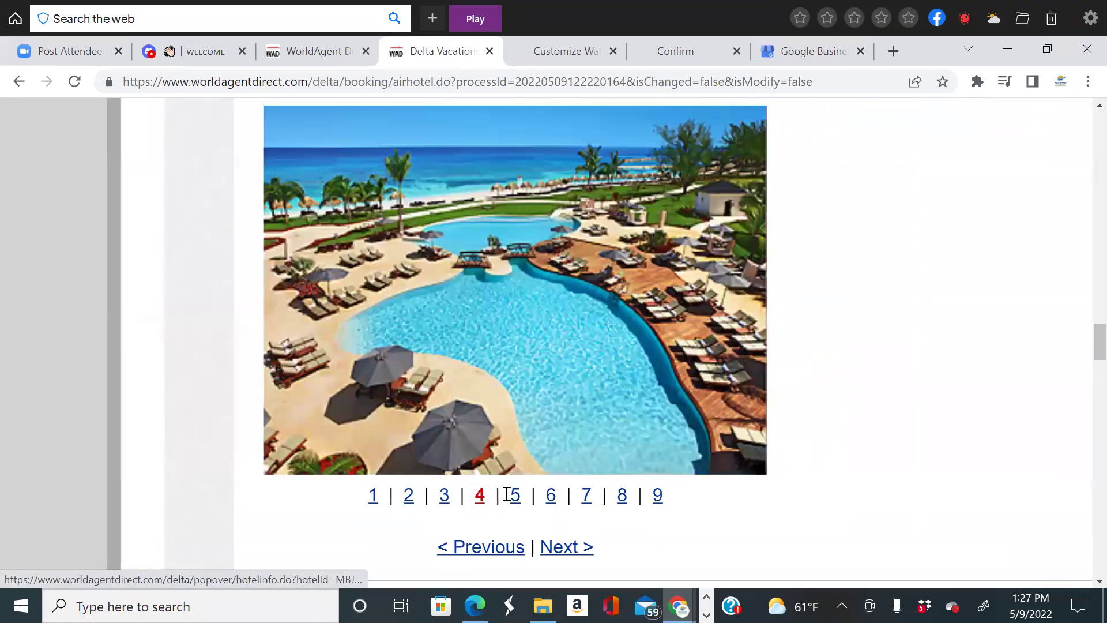
left_click(515, 497)
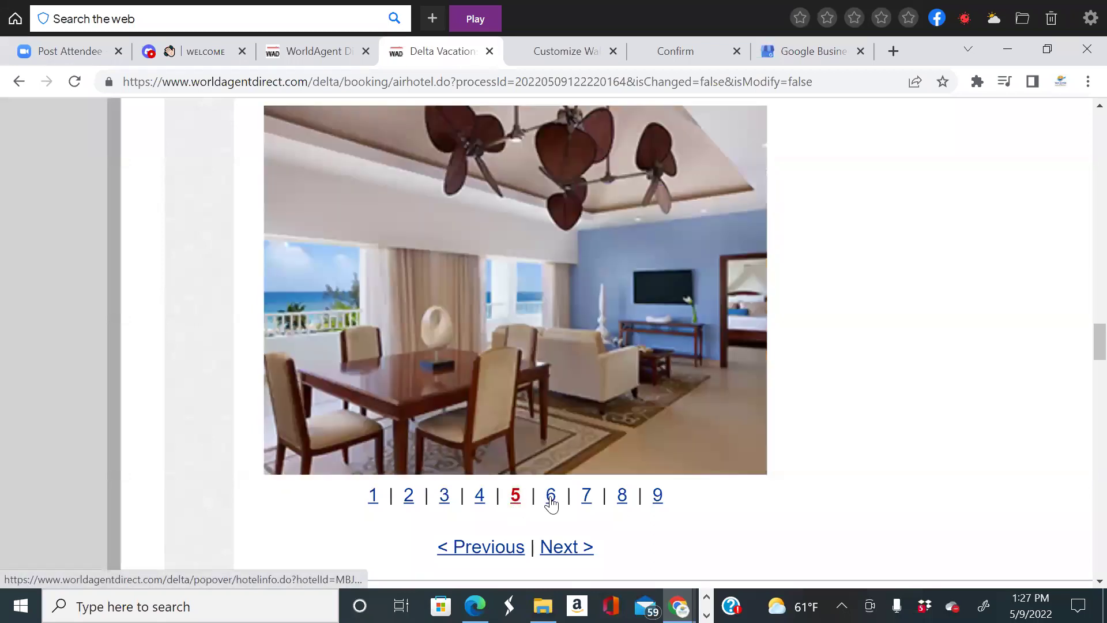
left_click(556, 497)
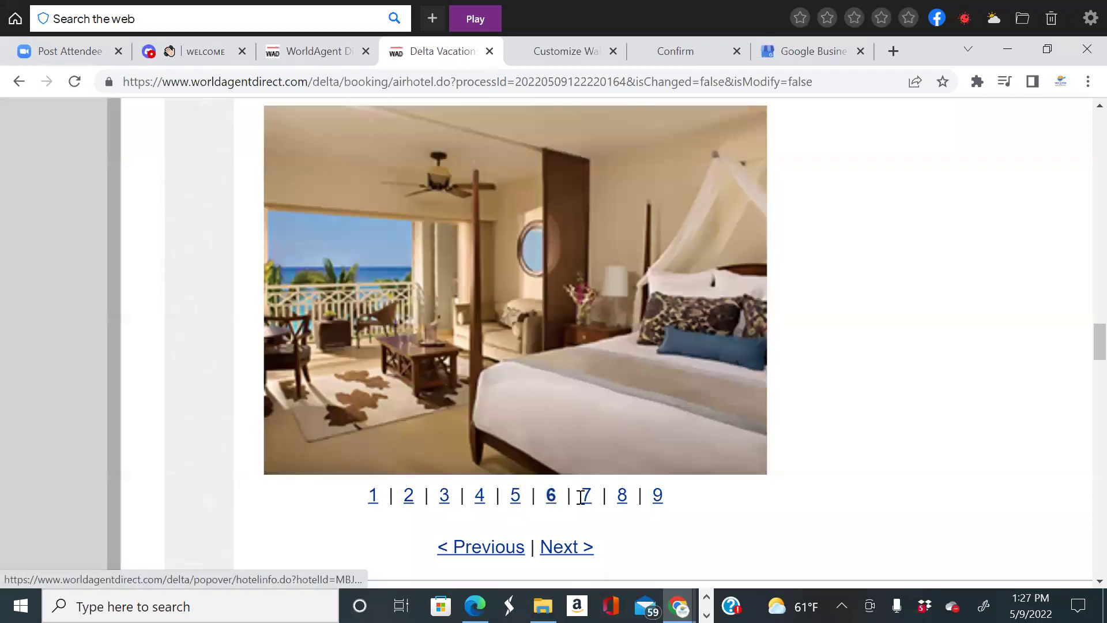
left_click(587, 497)
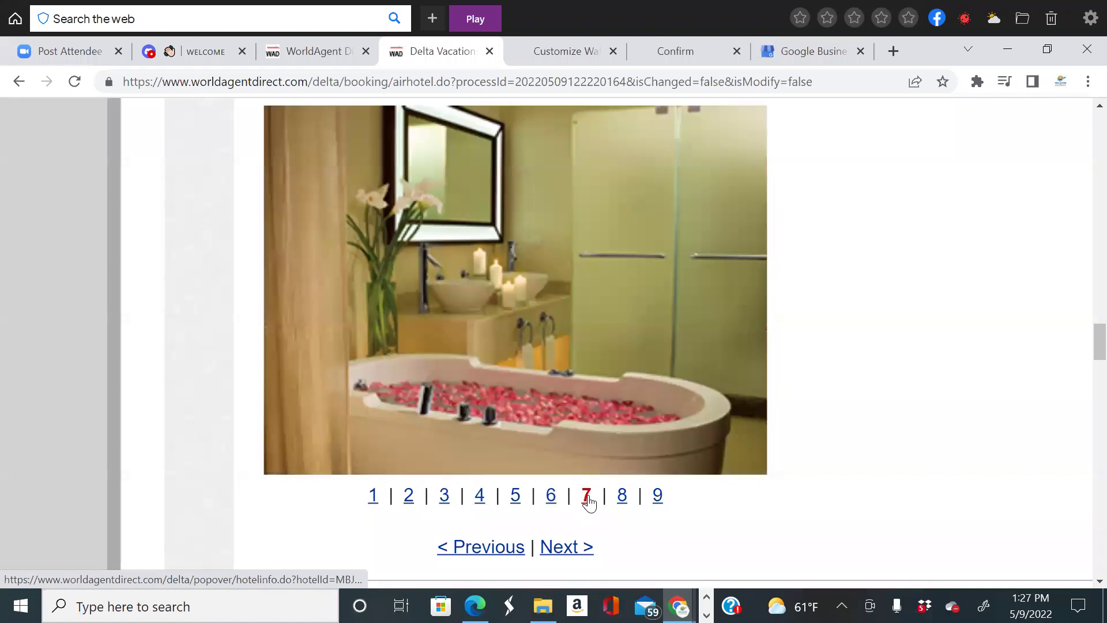
left_click(622, 496)
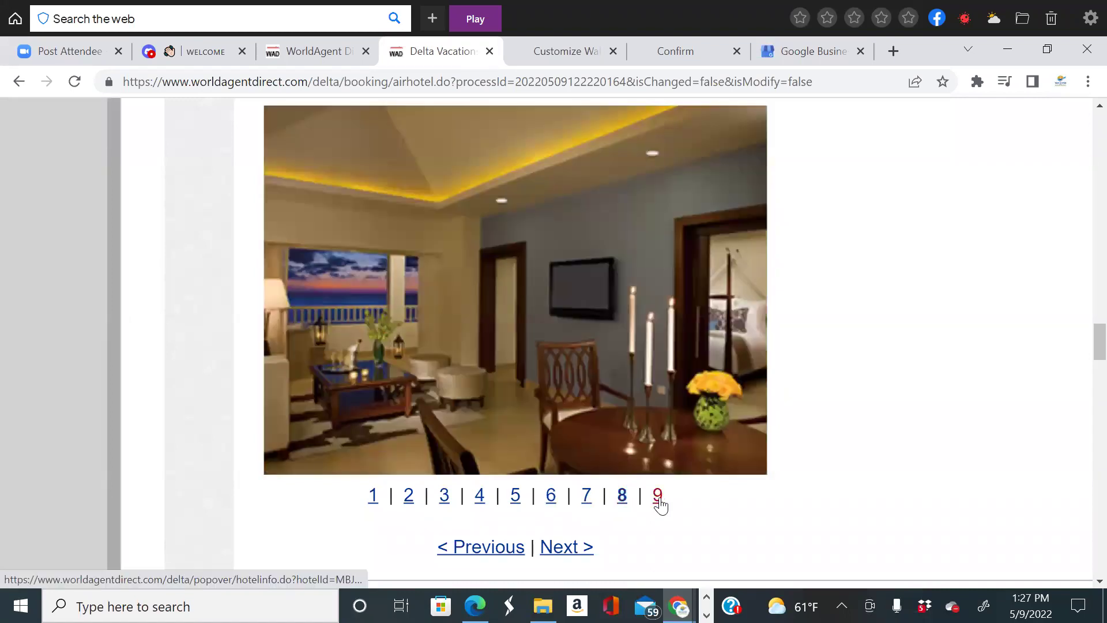
left_click(658, 496)
scroll(791, 501, "up", 9)
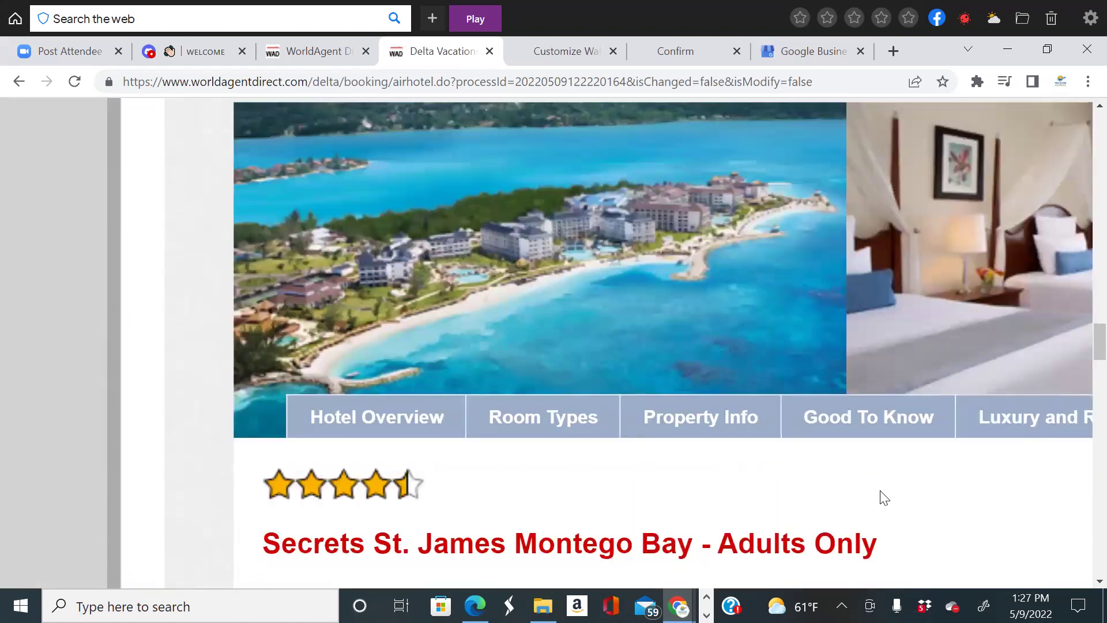
key("ctrl+0")
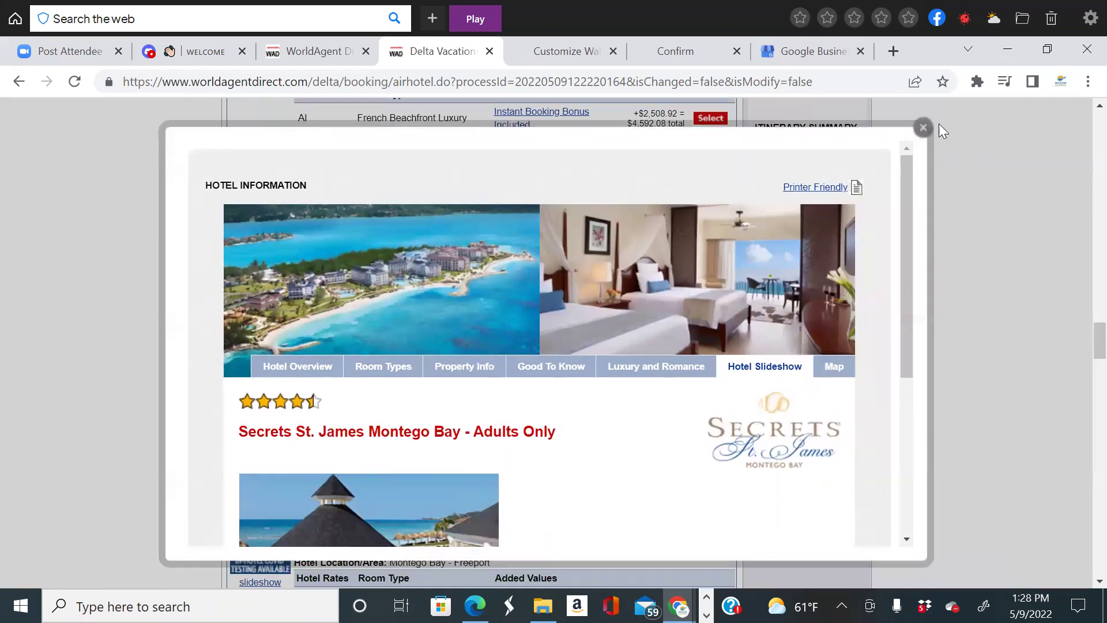
left_click(923, 128)
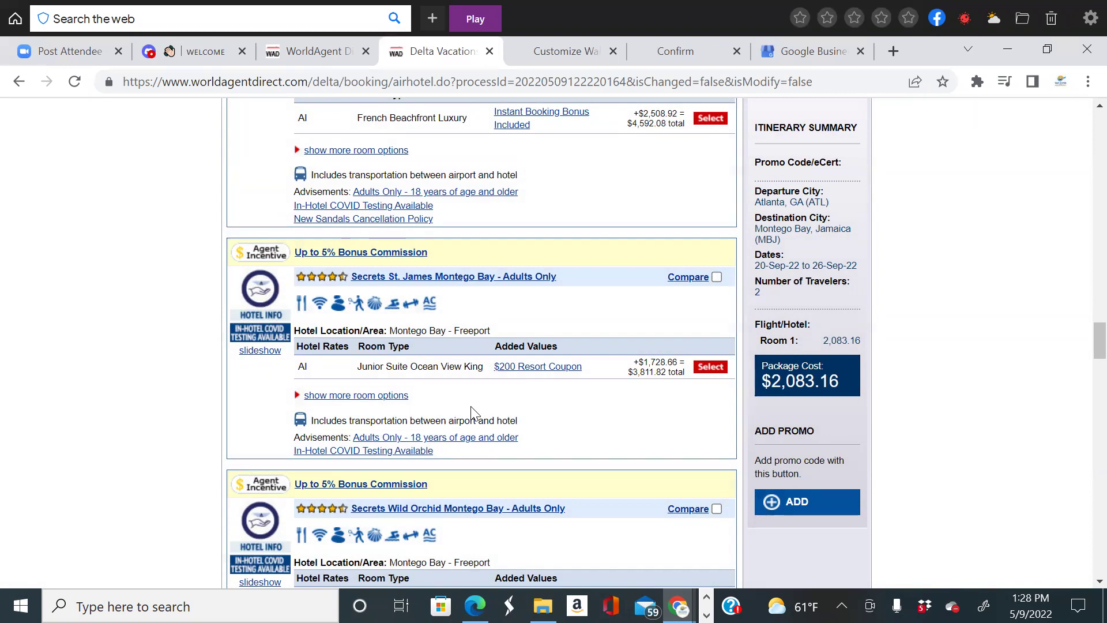
Locate Sandals Royal Plantation - Adults Only in the results and tick its Compare box.
scroll(563, 436, "up", 3)
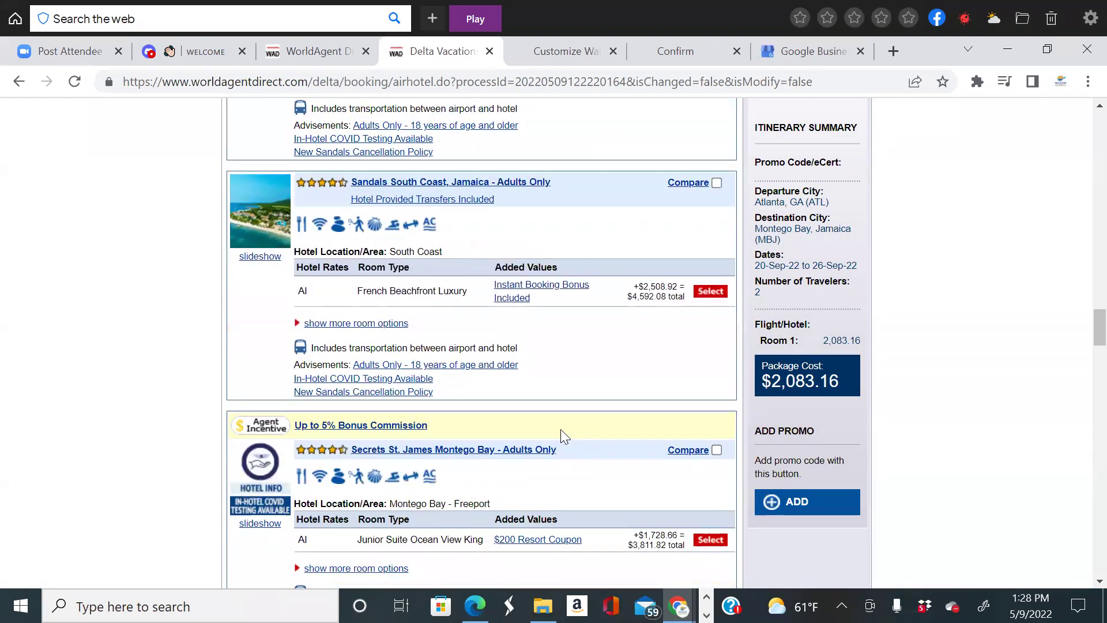
scroll(584, 428, "down", 2)
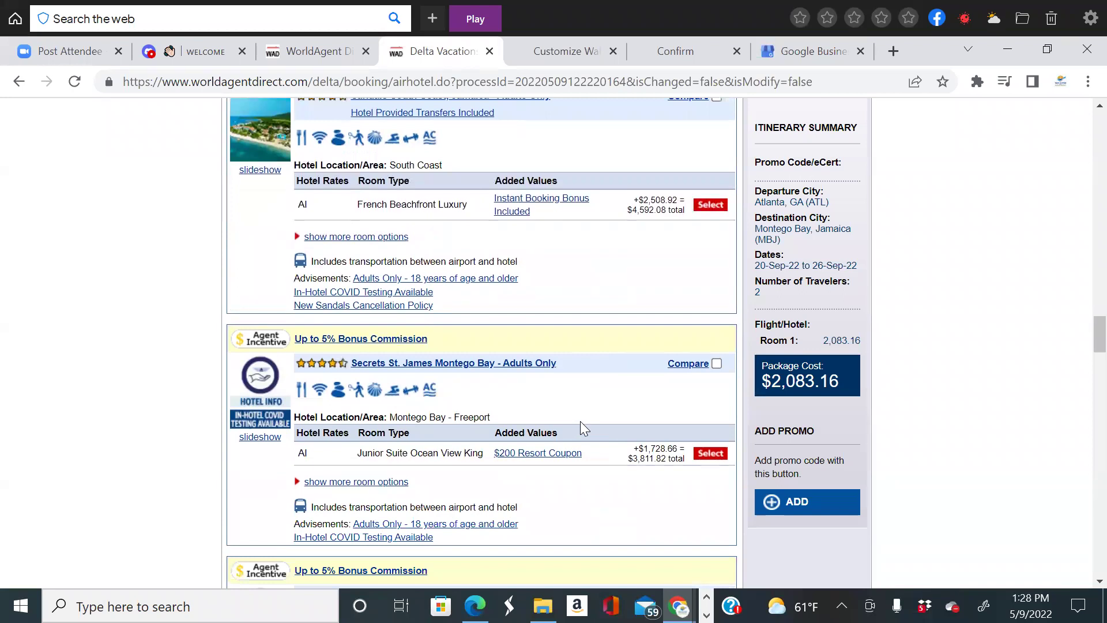
scroll(584, 427, "up", 2)
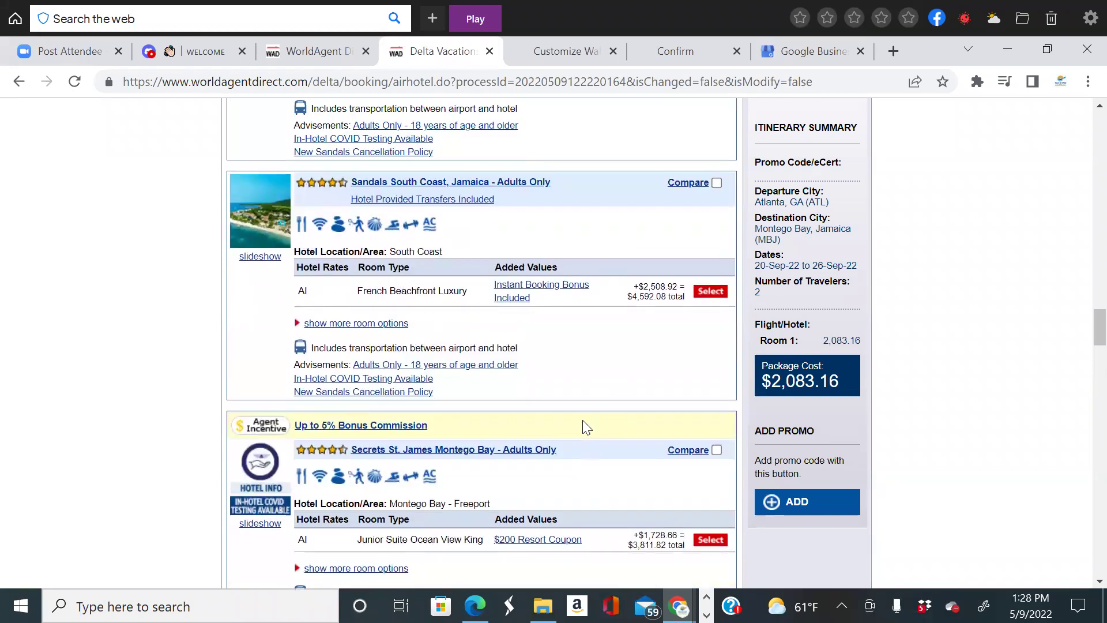
scroll(548, 424, "down", 2)
scroll(505, 407, "up", 2)
scroll(661, 454, "down", 2)
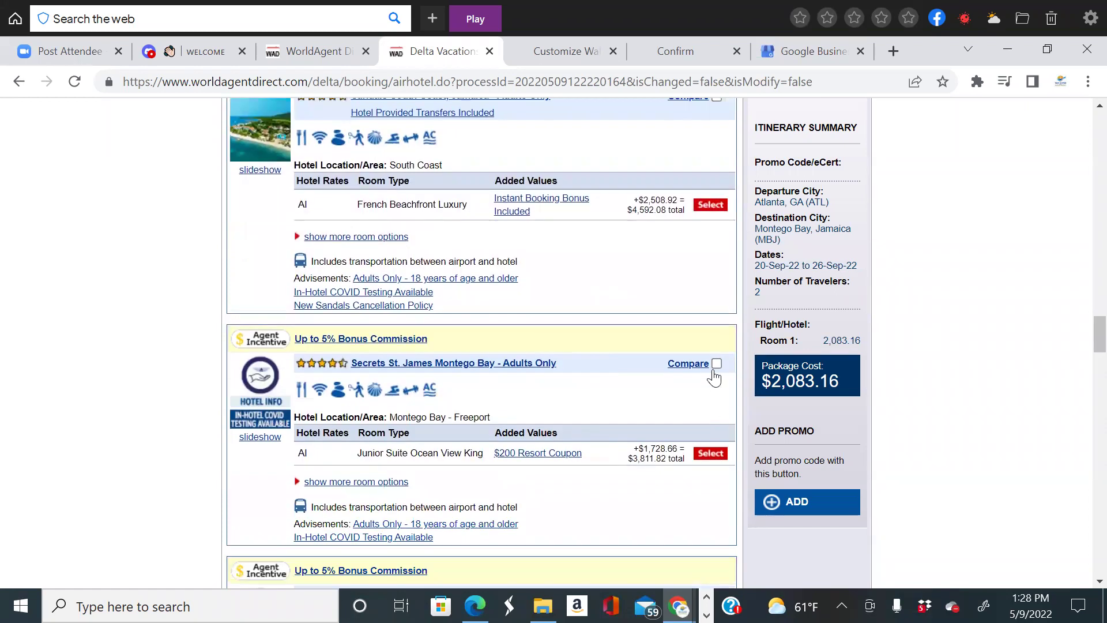
scroll(633, 413, "up", 2)
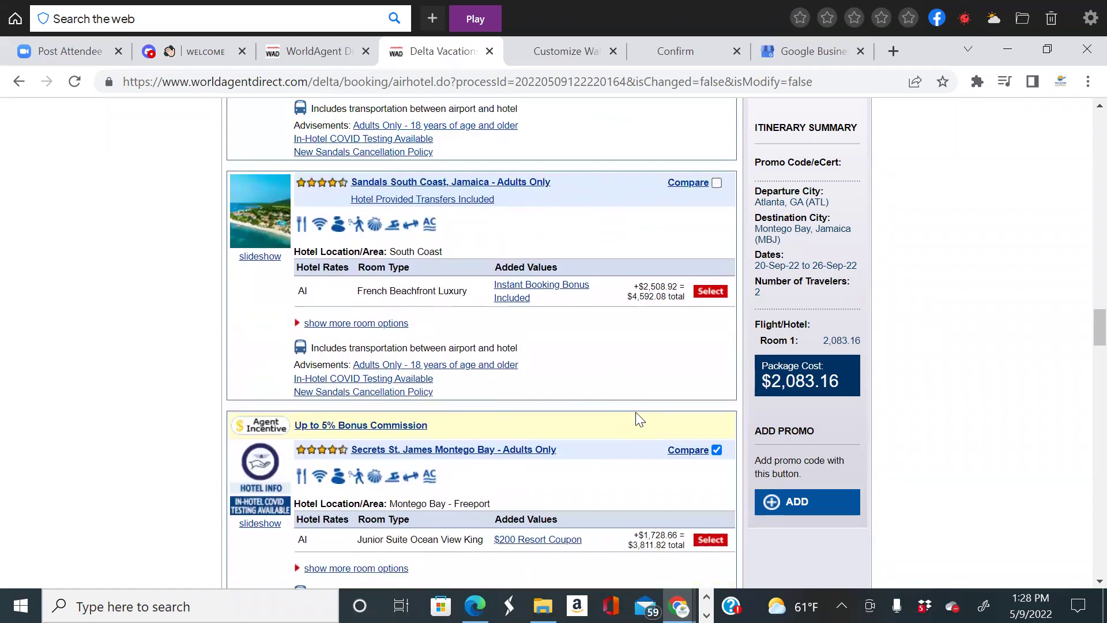
scroll(637, 413, "up", 8)
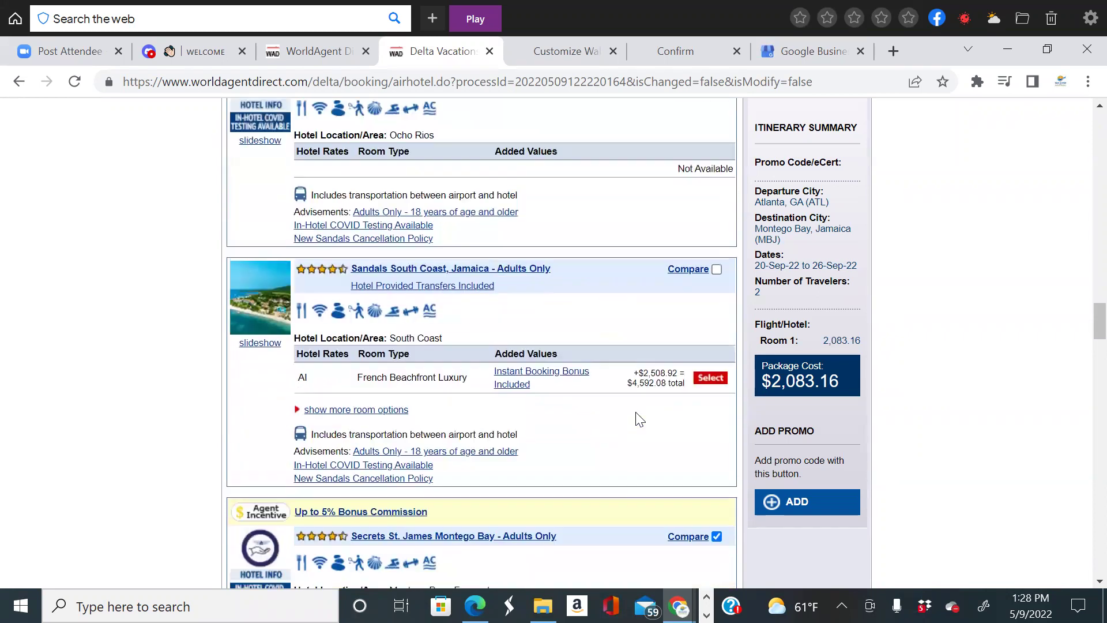
scroll(637, 412, "up", 6)
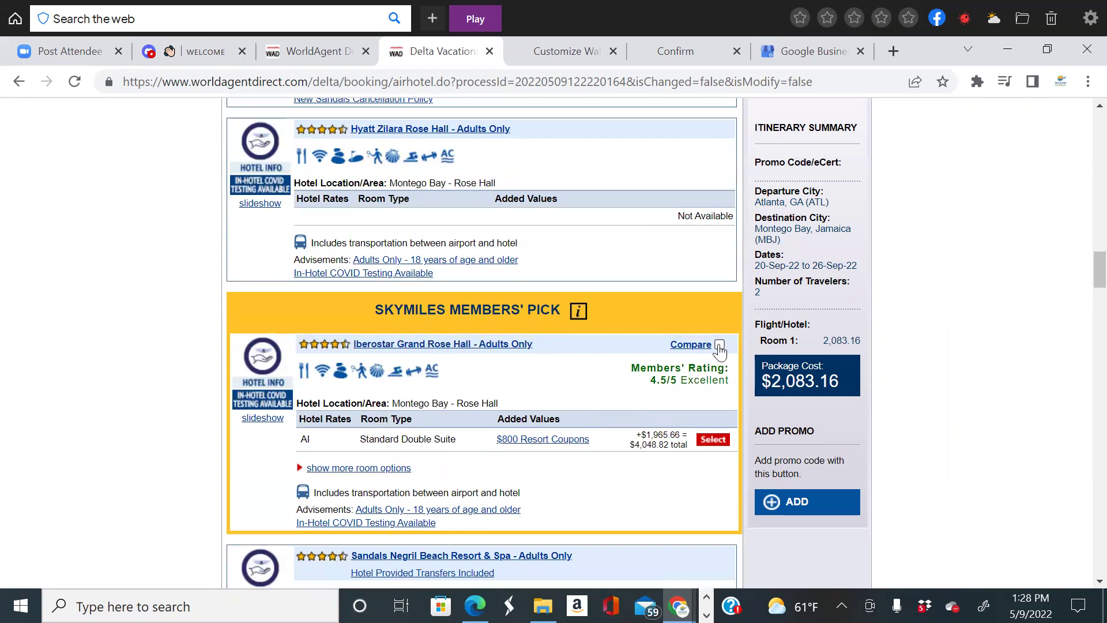
scroll(579, 431, "up", 7)
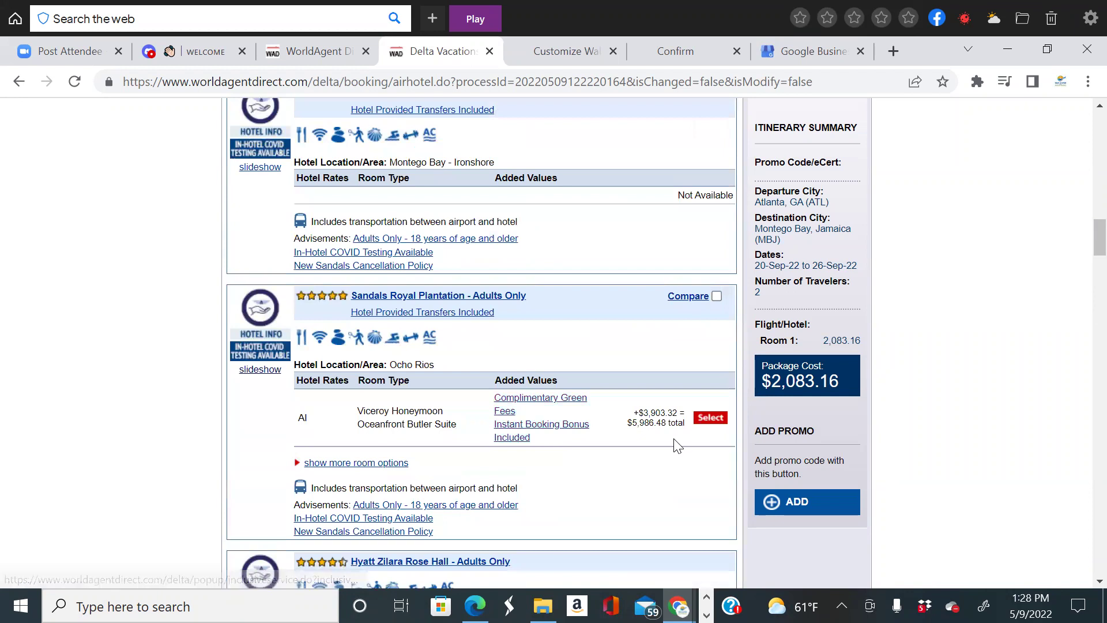
left_click(717, 296)
scroll(711, 292, "down", 7)
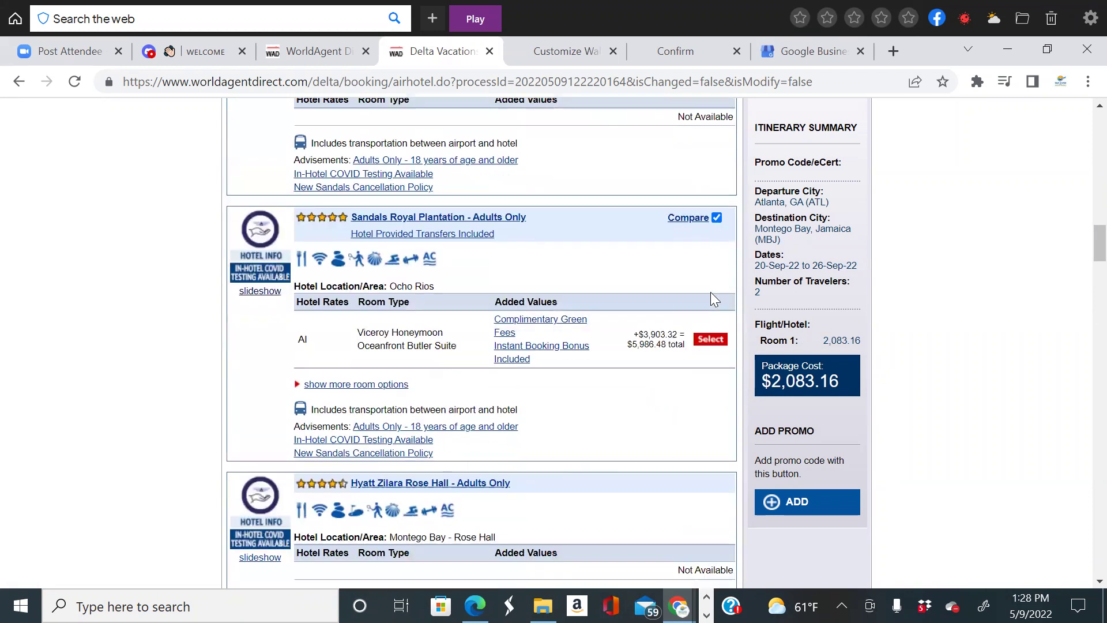
scroll(703, 370, "down", 11)
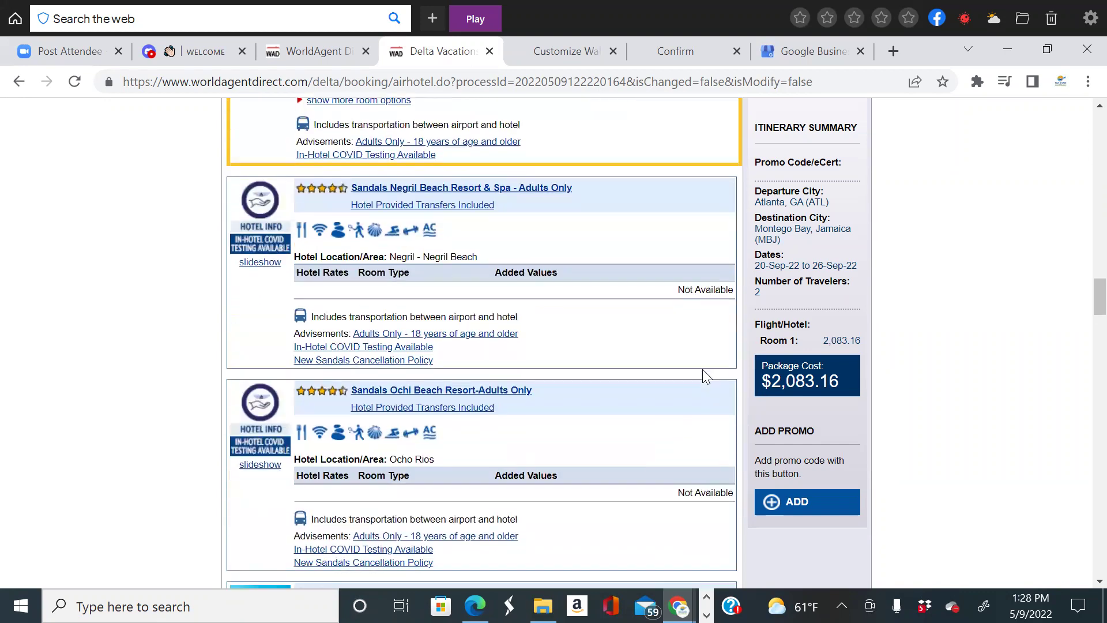
scroll(696, 398, "down", 15)
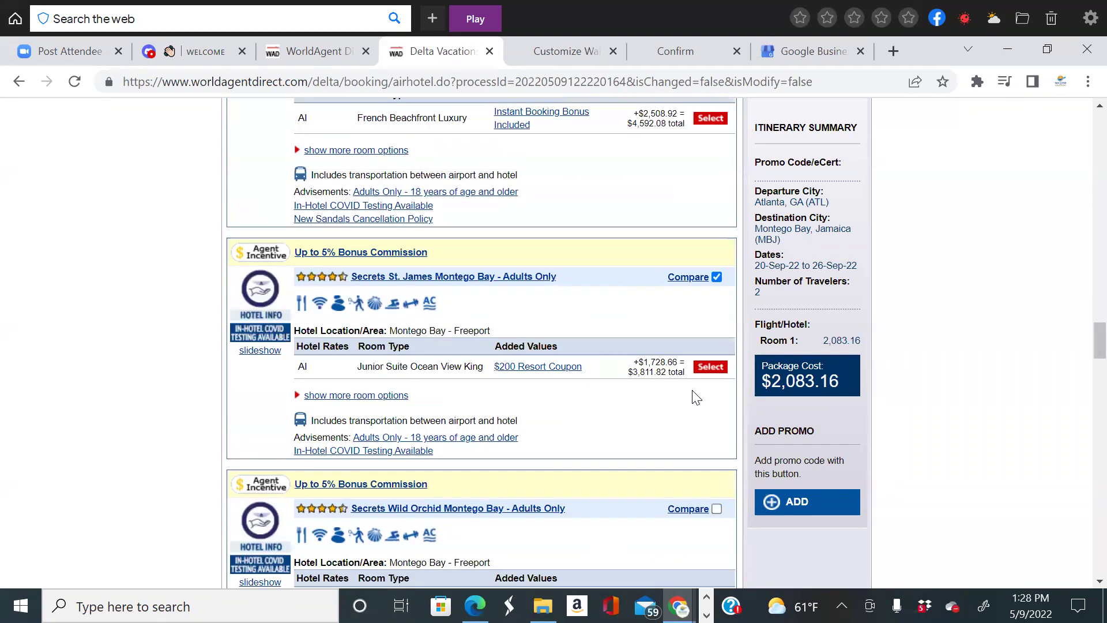
scroll(696, 398, "up", 20)
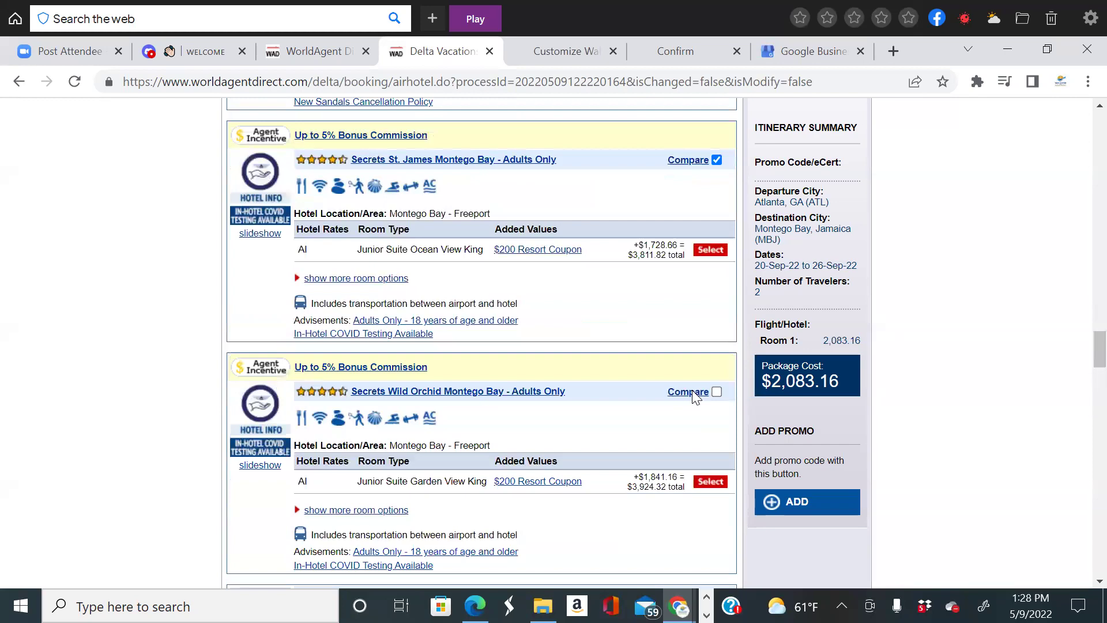
scroll(696, 397, "up", 20)
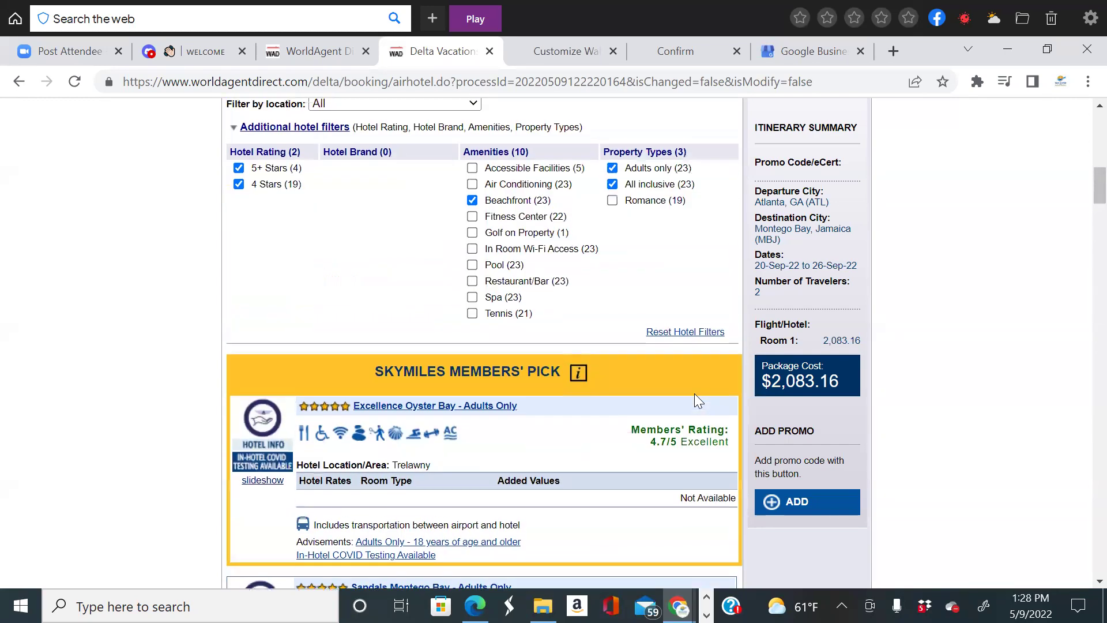
scroll(709, 384, "down", 8)
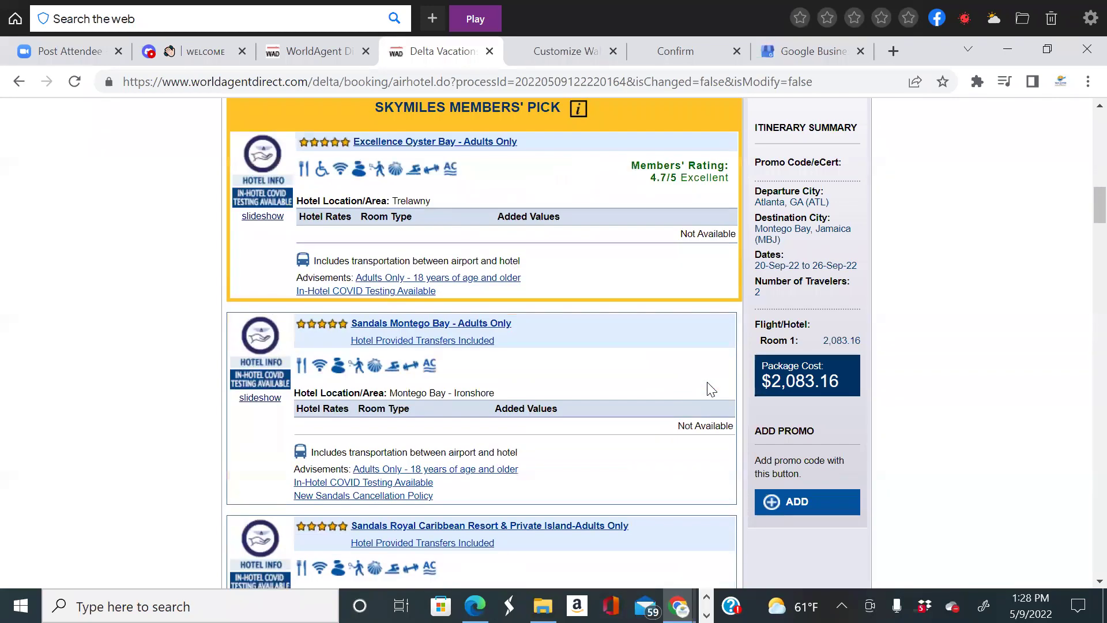
scroll(711, 390, "down", 3)
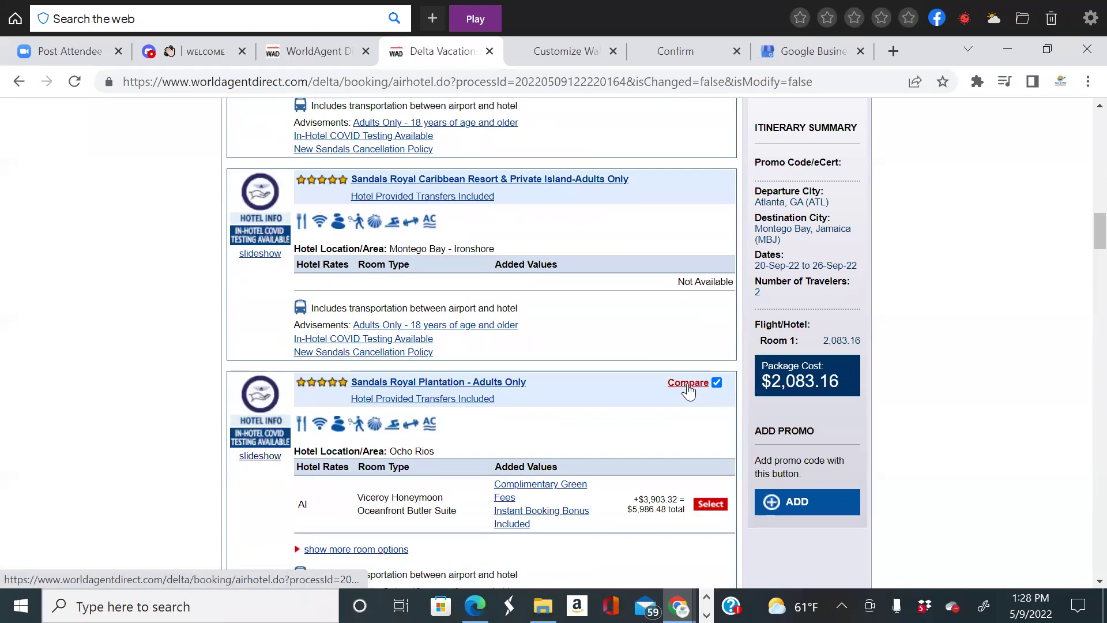
Preview the comparison popup, close it, and move down to Secrets St. James Montego Bay.
left_click(687, 384)
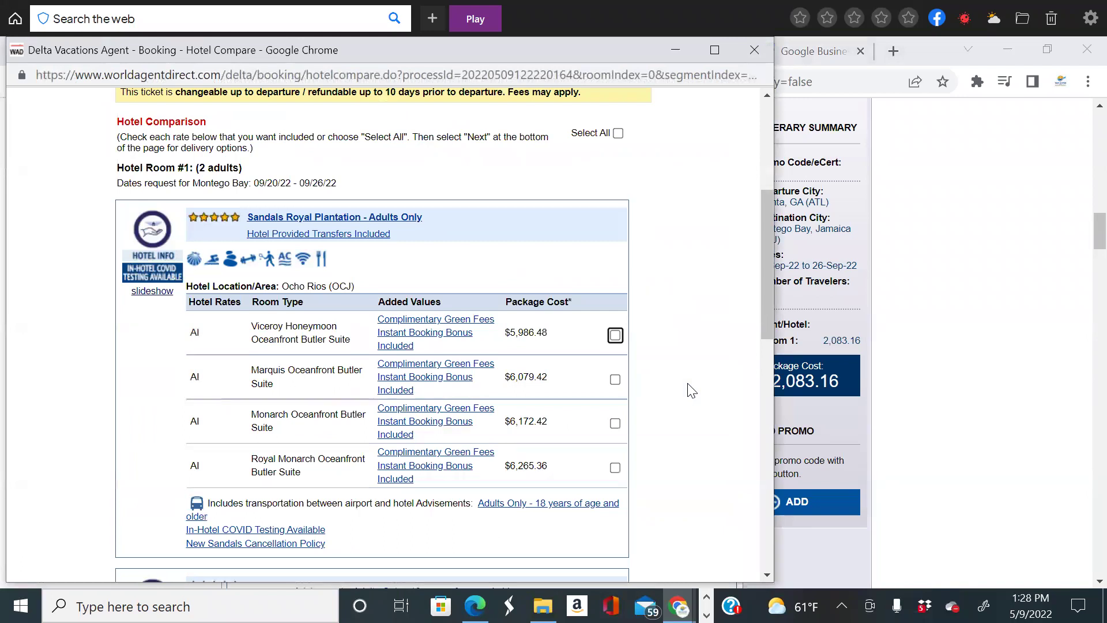
left_click(753, 47)
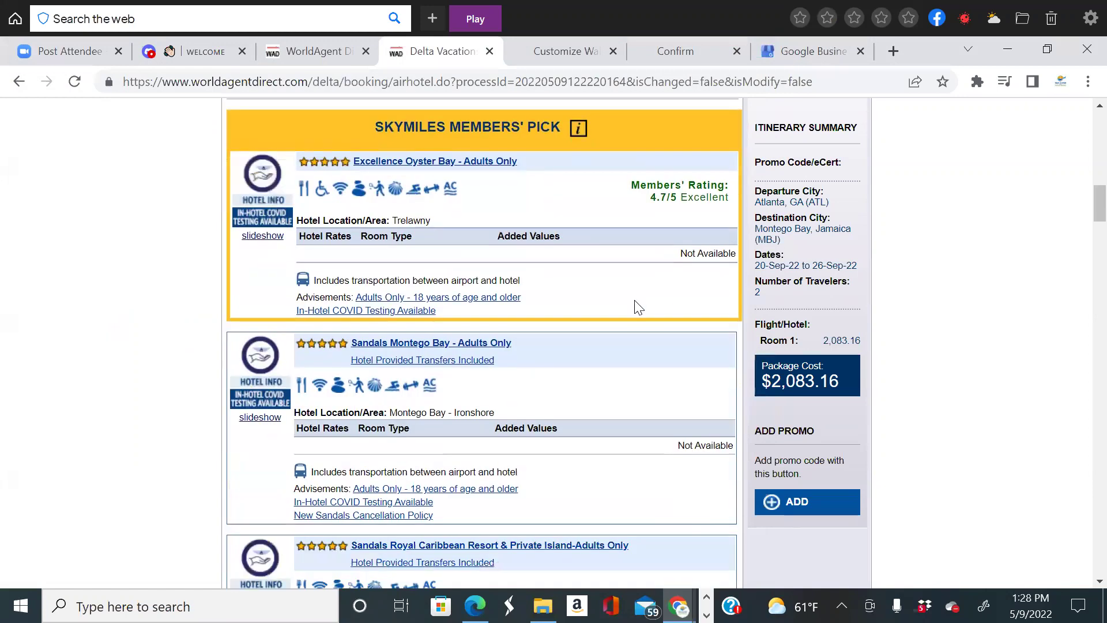
scroll(668, 339, "down", 9)
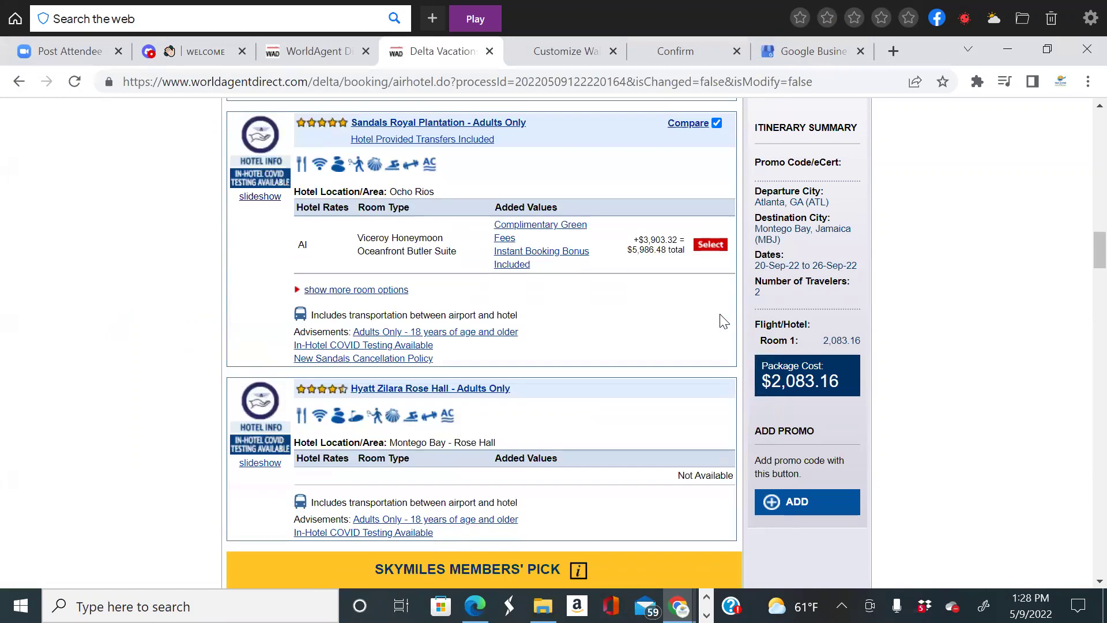
scroll(714, 311, "down", 15)
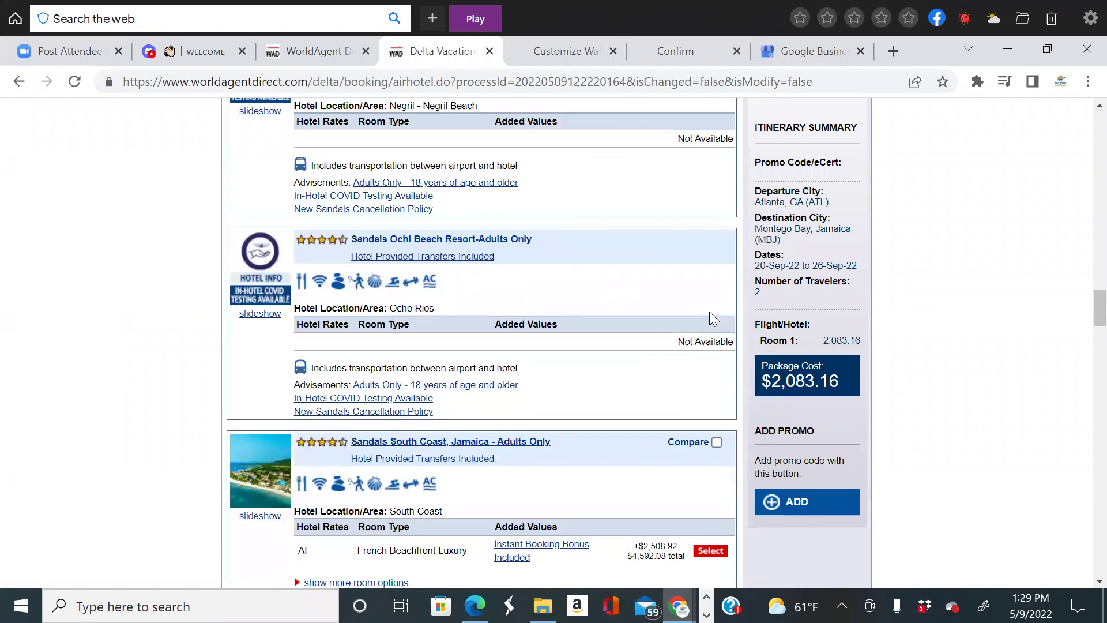
scroll(731, 430, "down", 2)
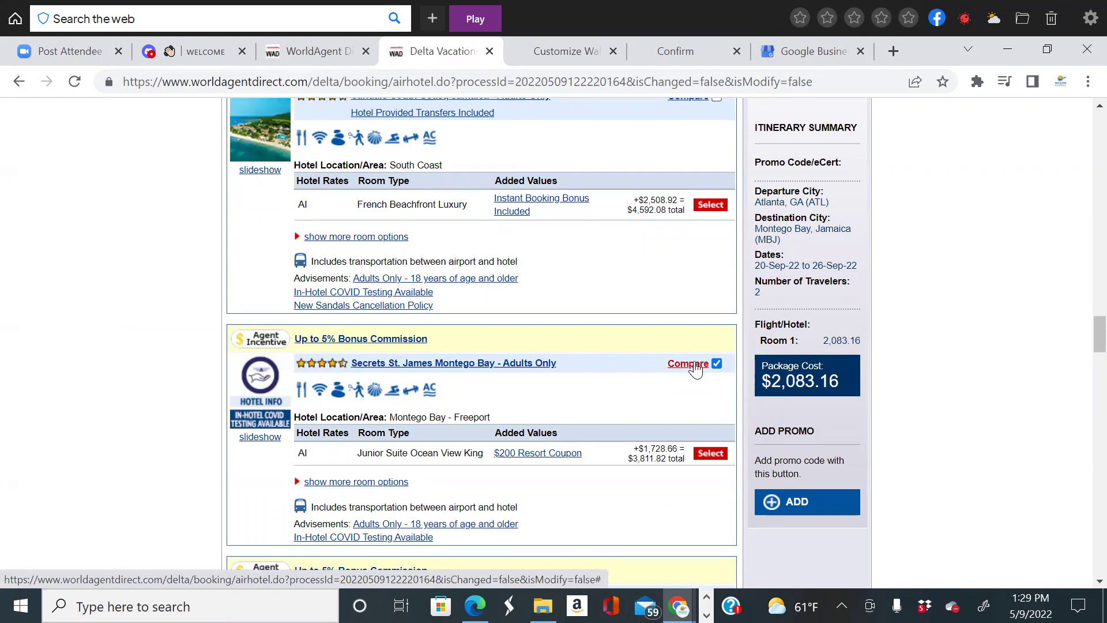
Open Hotel Compare including Secrets St. James and review Sandals suites from $5,986.48 to $6,265.36.
left_click(695, 363)
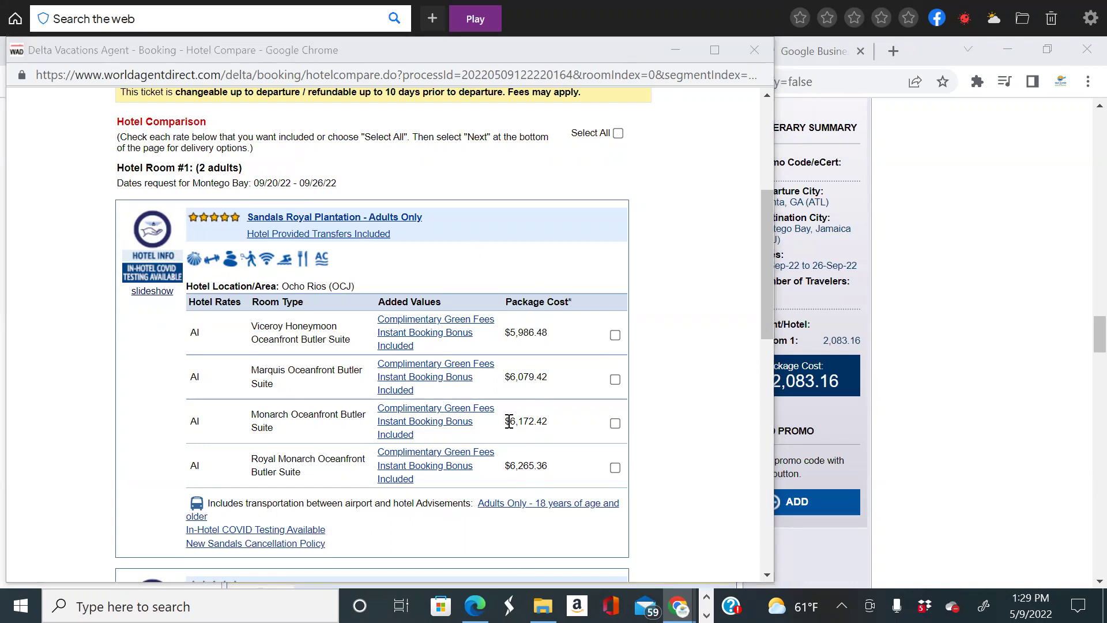
scroll(519, 424, "up", 3)
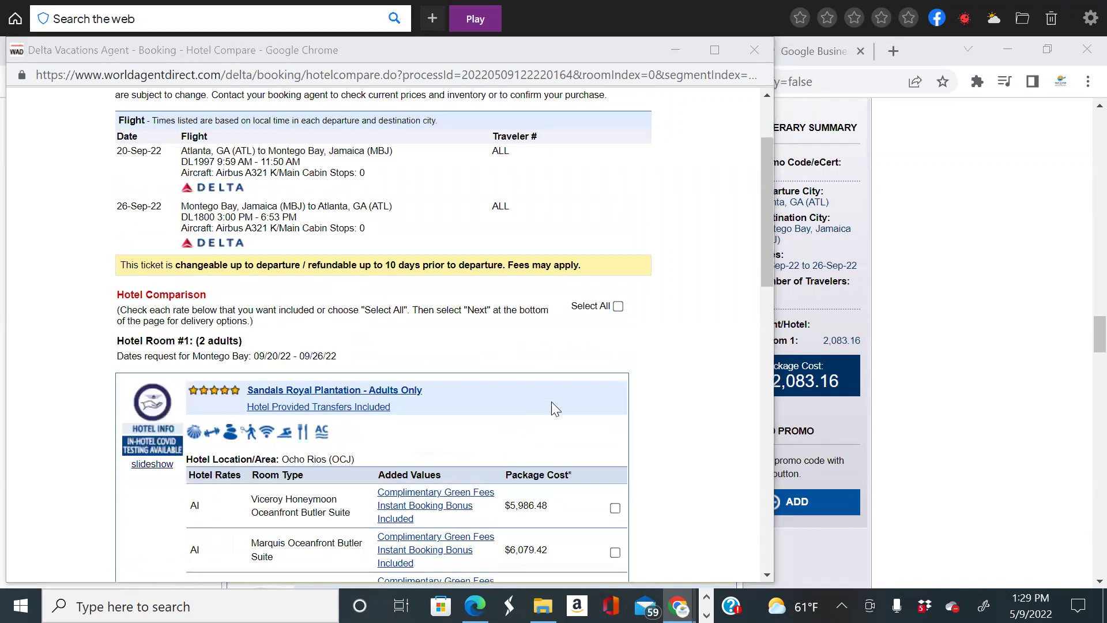
scroll(555, 408, "down", 3)
scroll(231, 379, "up", 1)
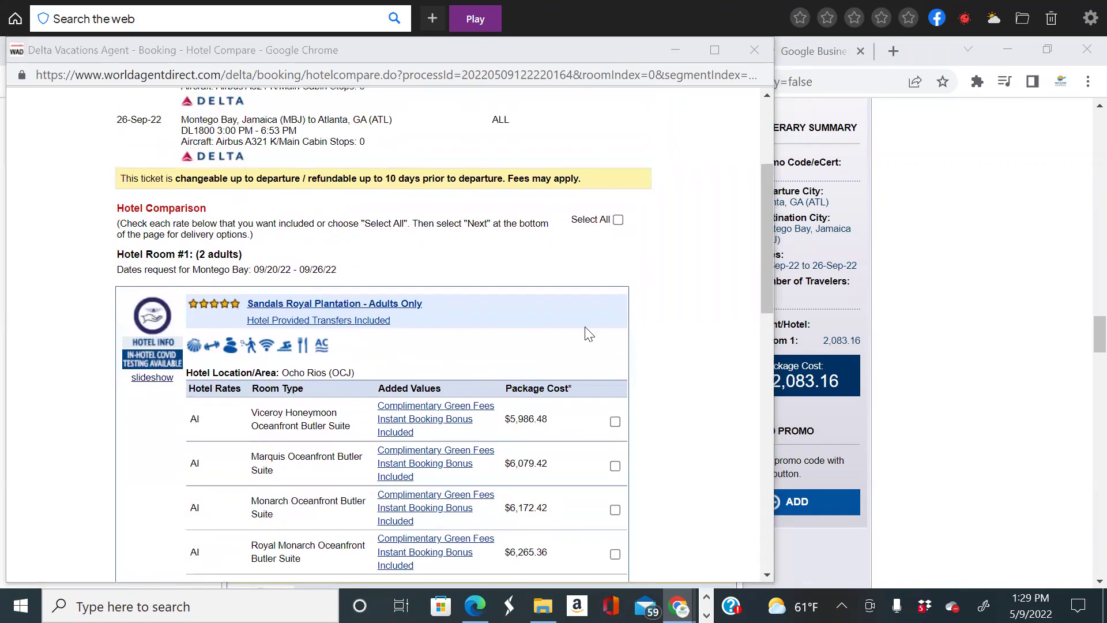
scroll(392, 412, "up", 1)
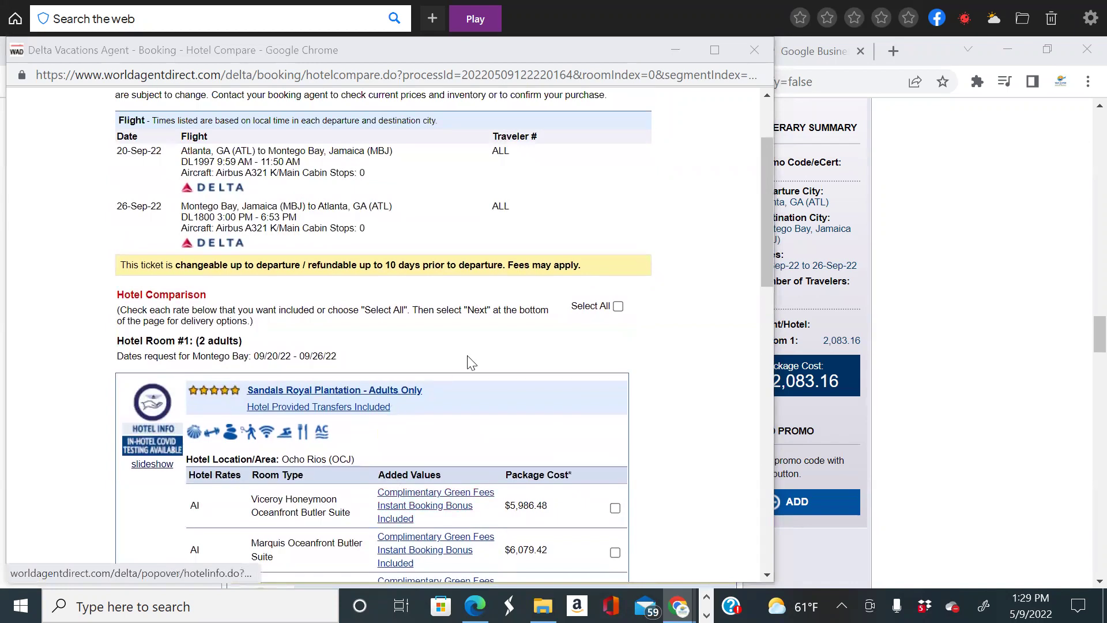
scroll(470, 363, "down", 3)
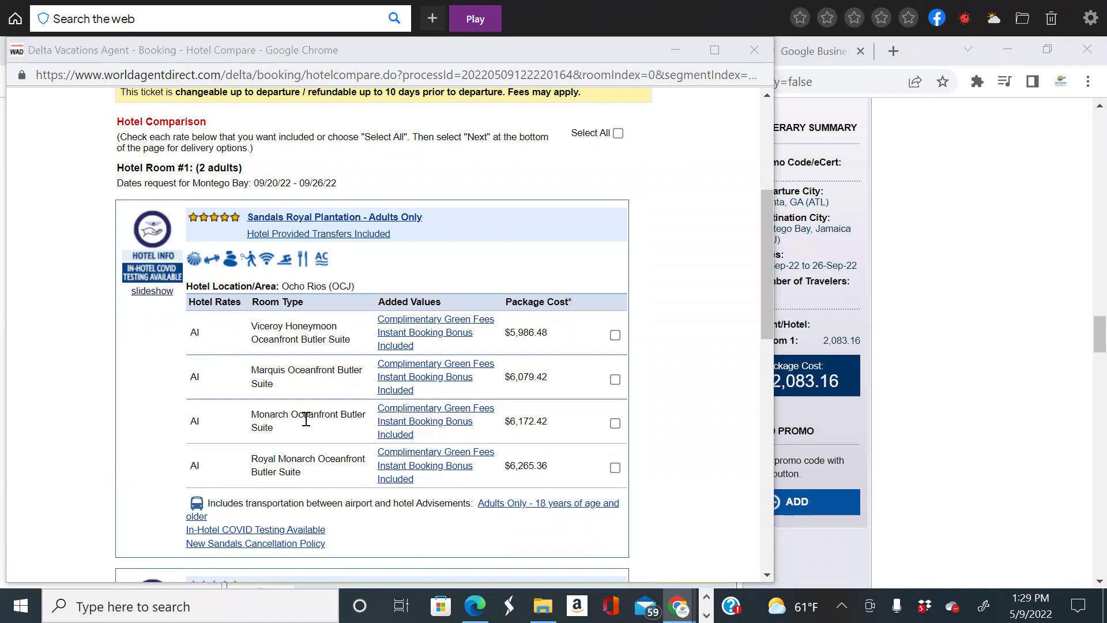
scroll(245, 450, "down", 1)
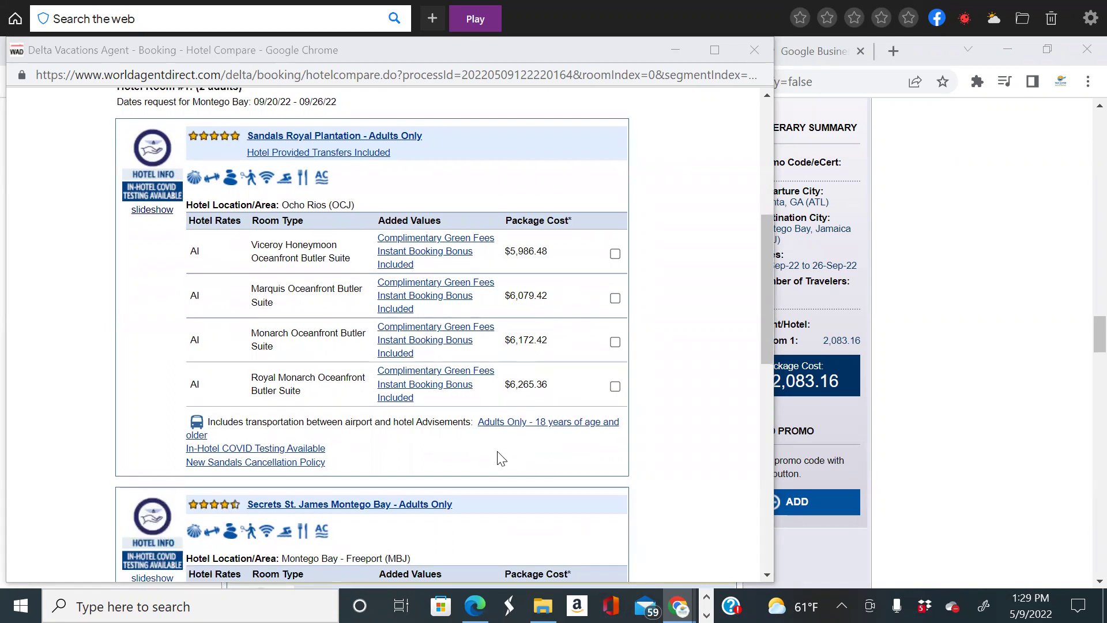
scroll(499, 430, "up", 1)
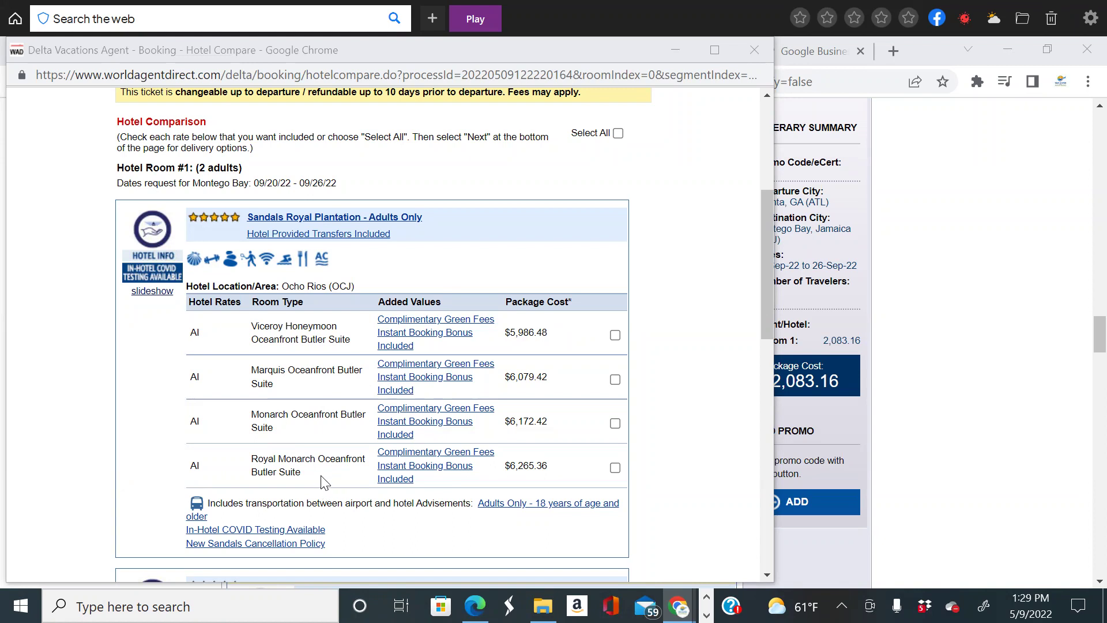
Select the Viceroy Honeymoon, Junior Suite Ocean View King and Iberostar Ocean View Suite rates.
left_click(615, 337)
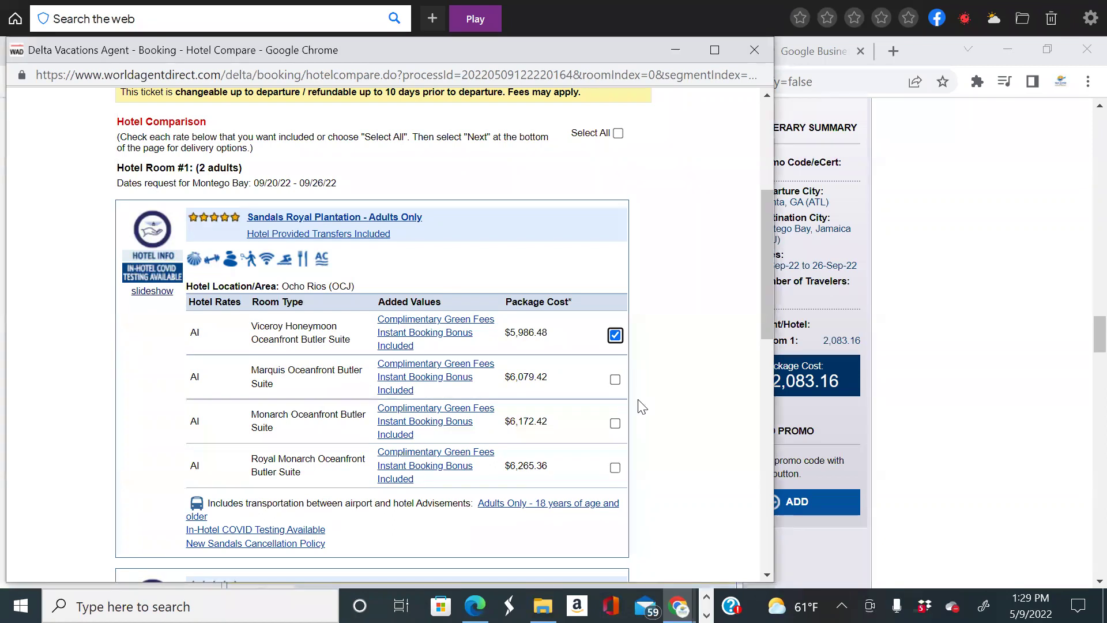
scroll(649, 407, "down", 7)
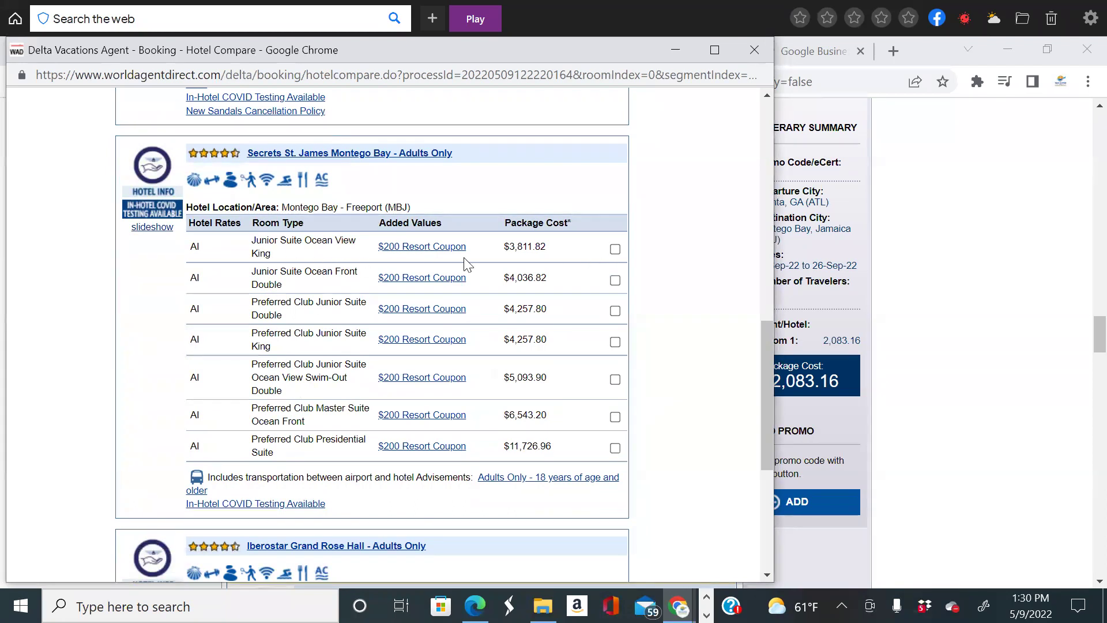
left_click(615, 249)
scroll(549, 379, "down", 4)
scroll(547, 374, "down", 2)
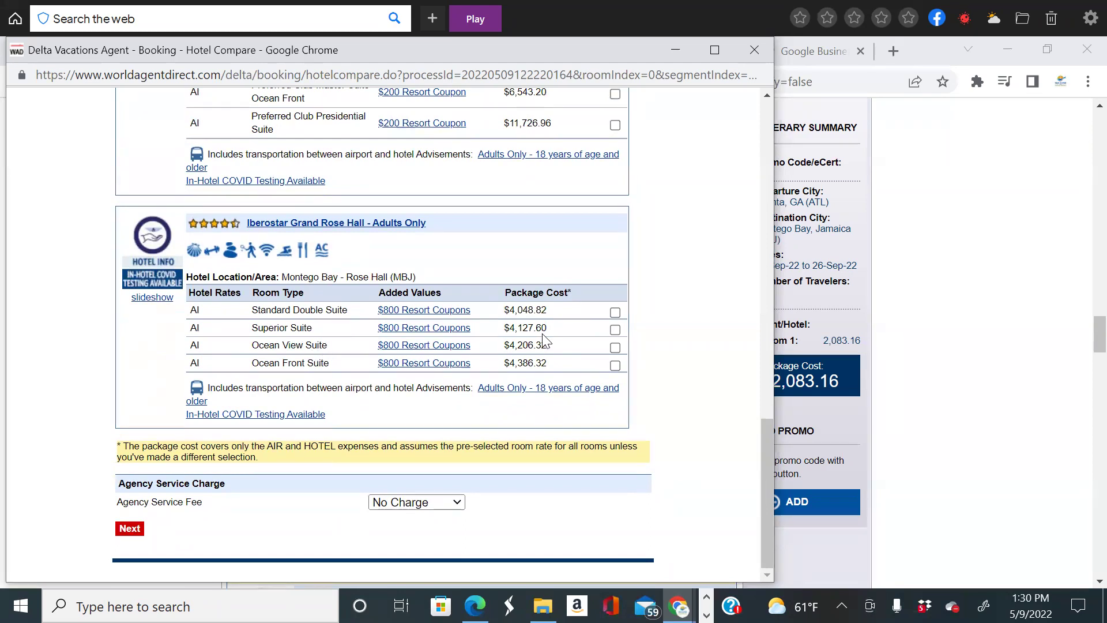
left_click(616, 348)
Set the Agency Service Fee to $100.00 USD.
scroll(663, 433, "up", 2)
scroll(663, 432, "down", 2)
left_click(400, 503)
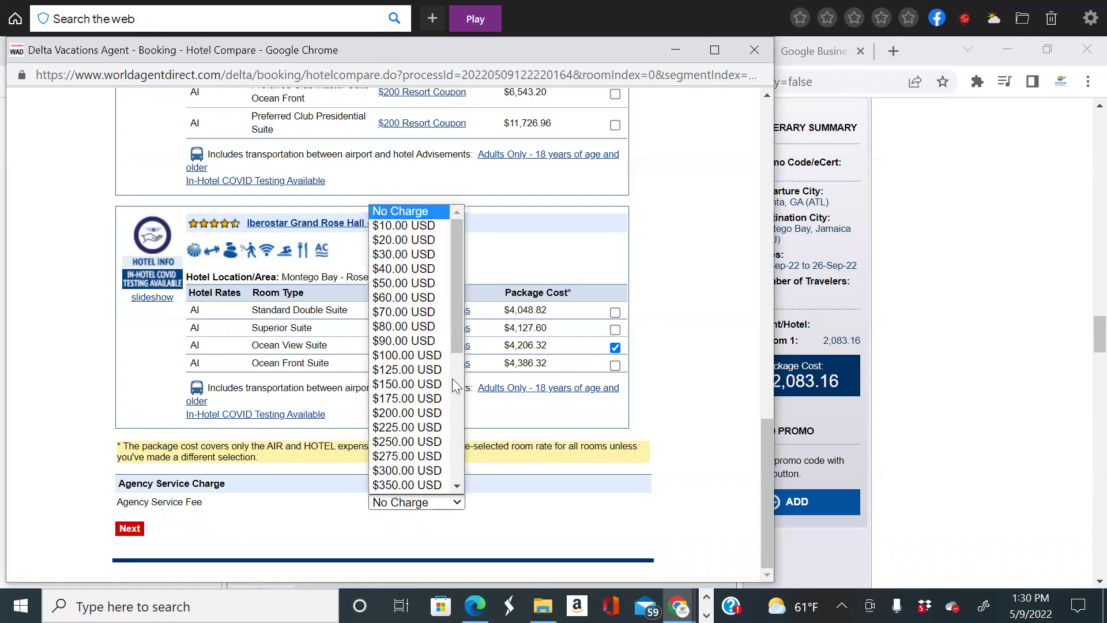
left_click(425, 355)
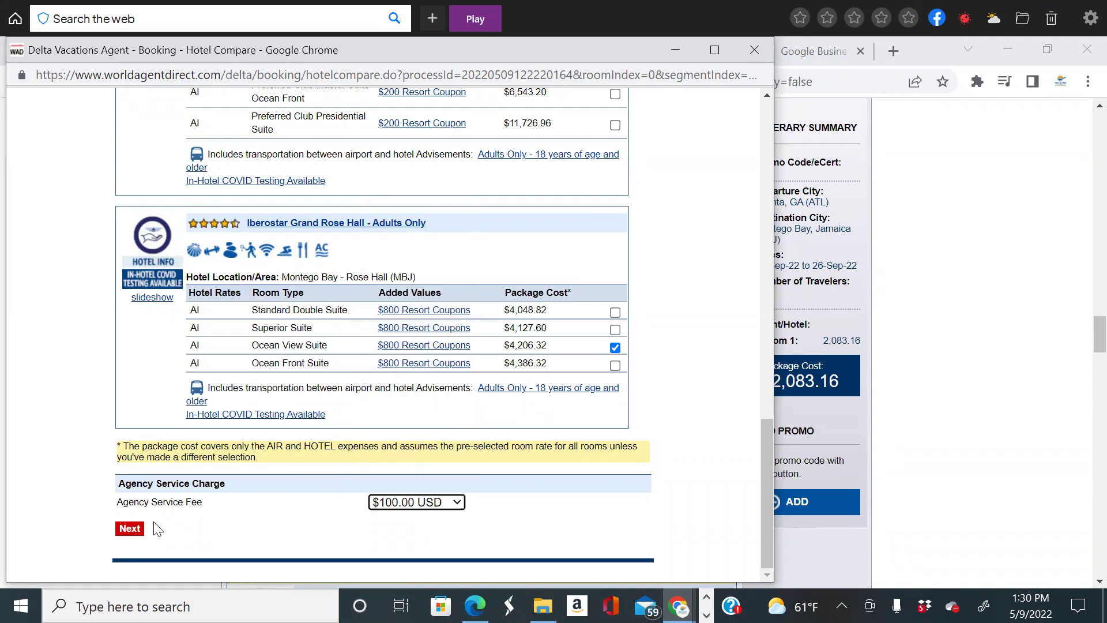
Produce the Itinerary Comparison with Delta flights and the Sandals Royal Plantation Viceroy Honeymoon suite at $6,086.48, then maximize and review it.
left_click(129, 529)
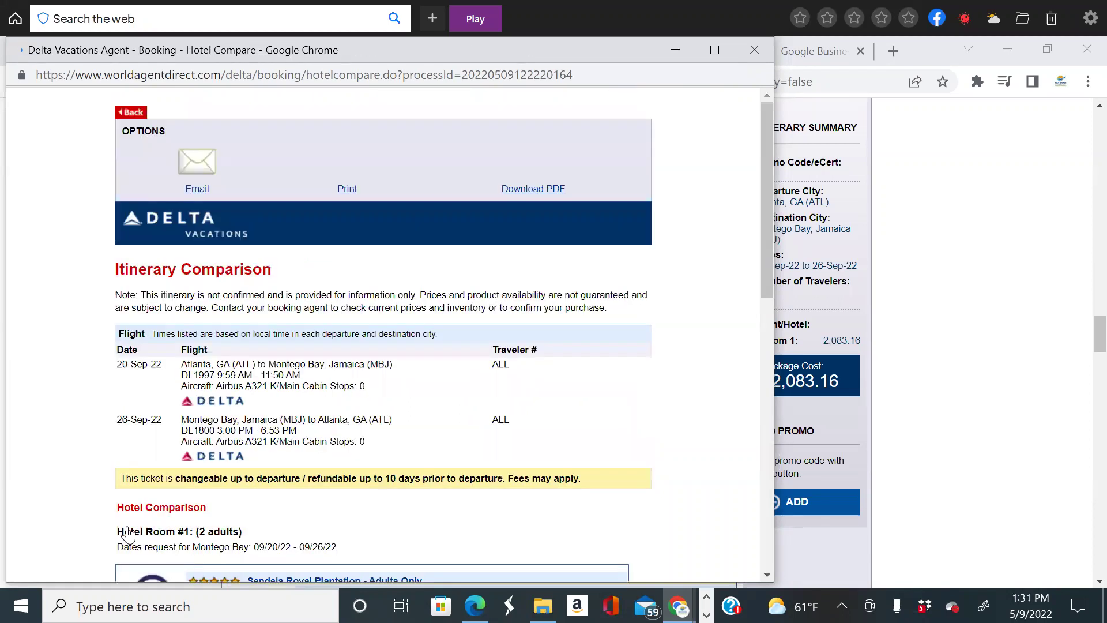
scroll(455, 424, "down", 5)
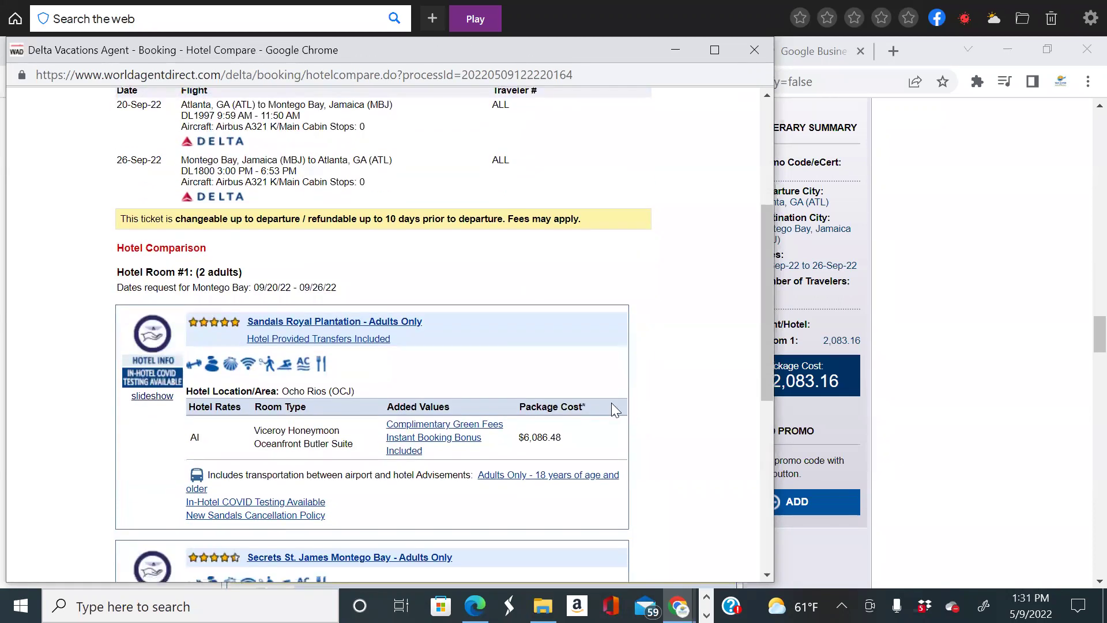
left_click(714, 51)
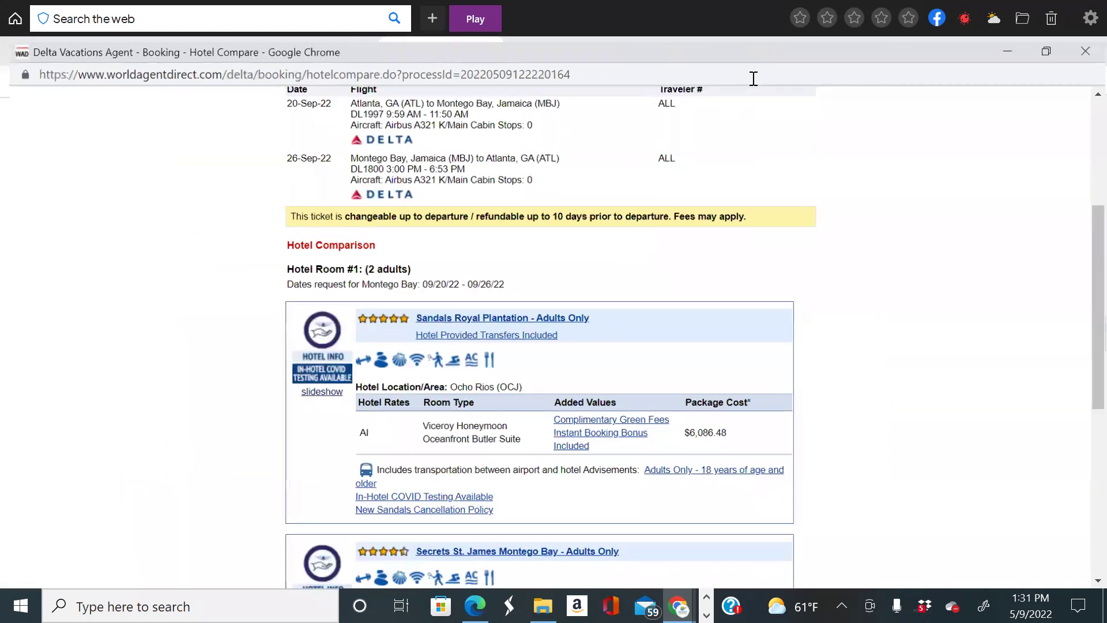
scroll(887, 378, "up", 5)
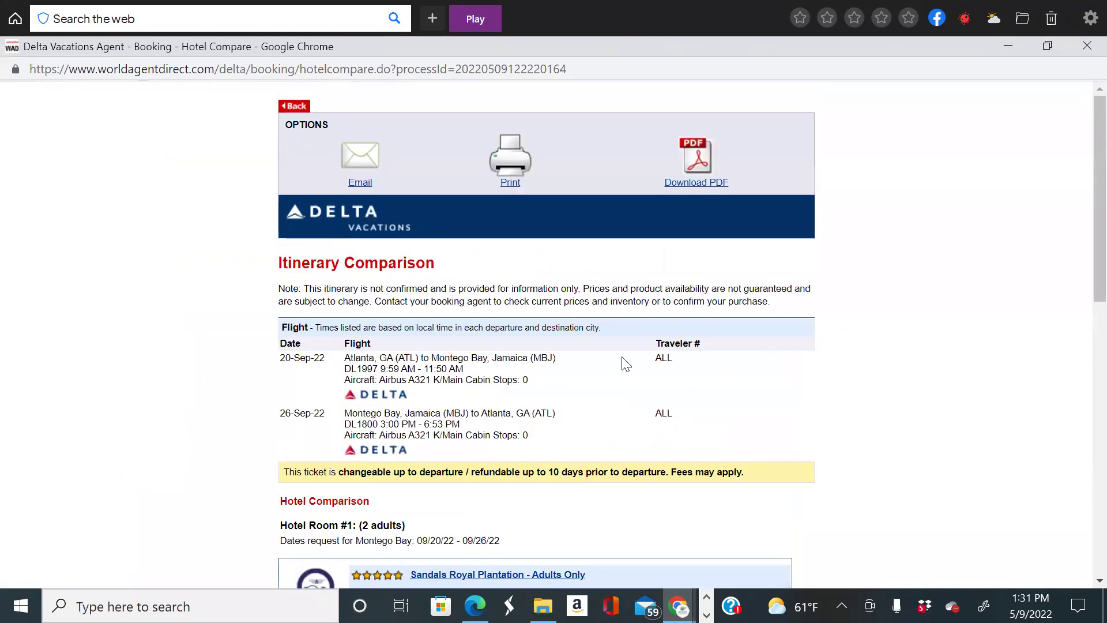
scroll(701, 413, "down", 5)
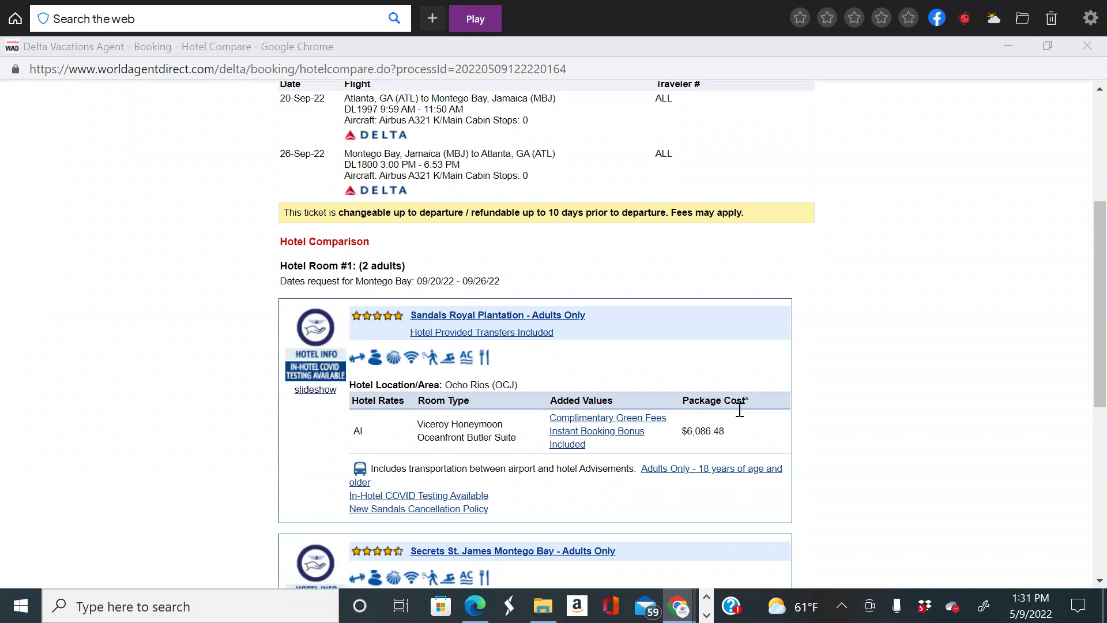
key("XF86AudioRaiseVolume")
scroll(801, 381, "up", 4)
scroll(801, 381, "down", 1)
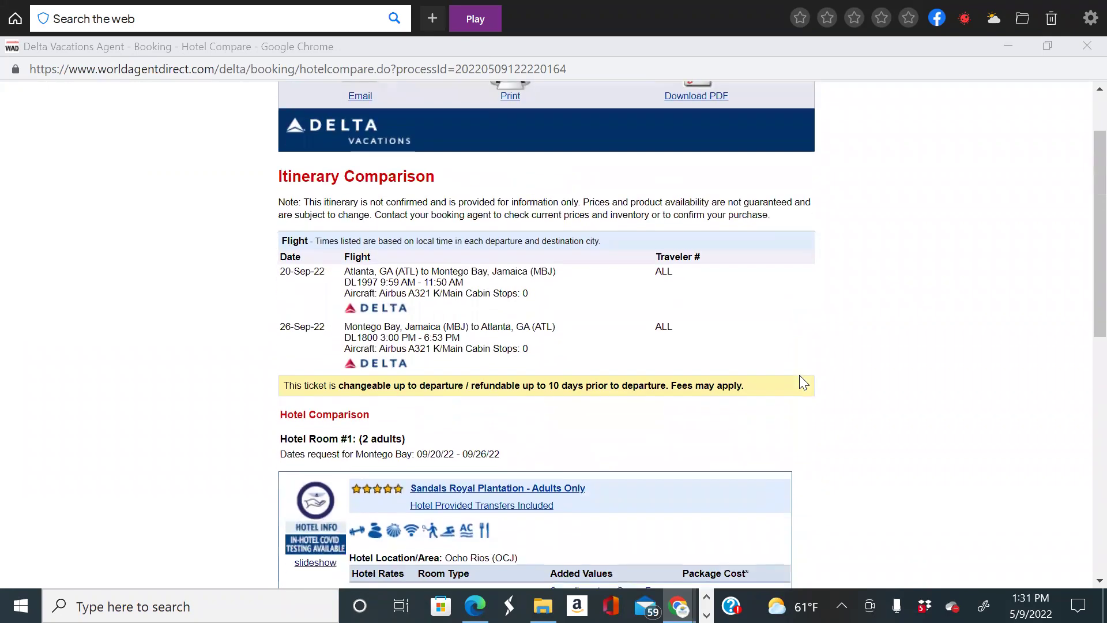
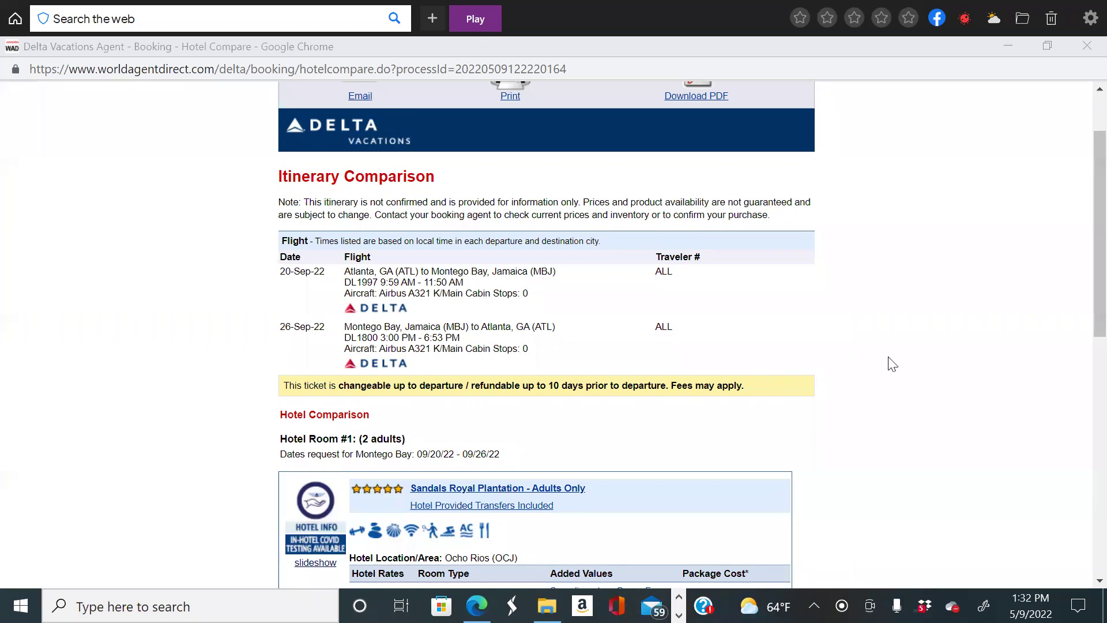
Download the itinerary comparison as Delta Vacations_Itinerary_Comparison_05_09_2022.pdf and open it in Chrome.
scroll(889, 371, "down", 4)
scroll(889, 371, "up", 6)
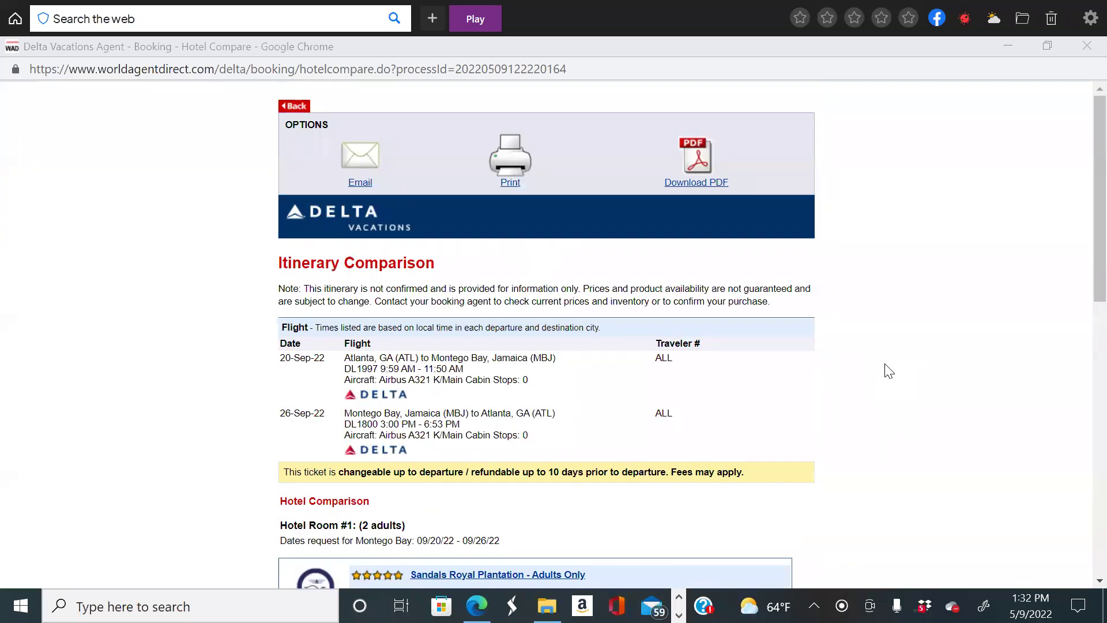
scroll(893, 378, "down", 4)
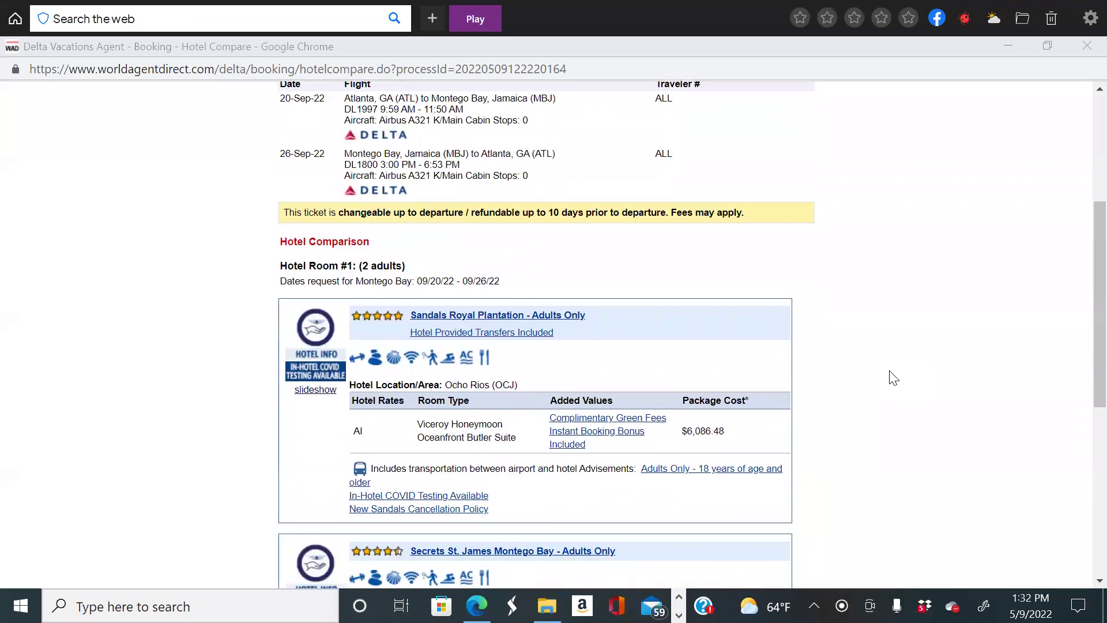
scroll(894, 378, "up", 4)
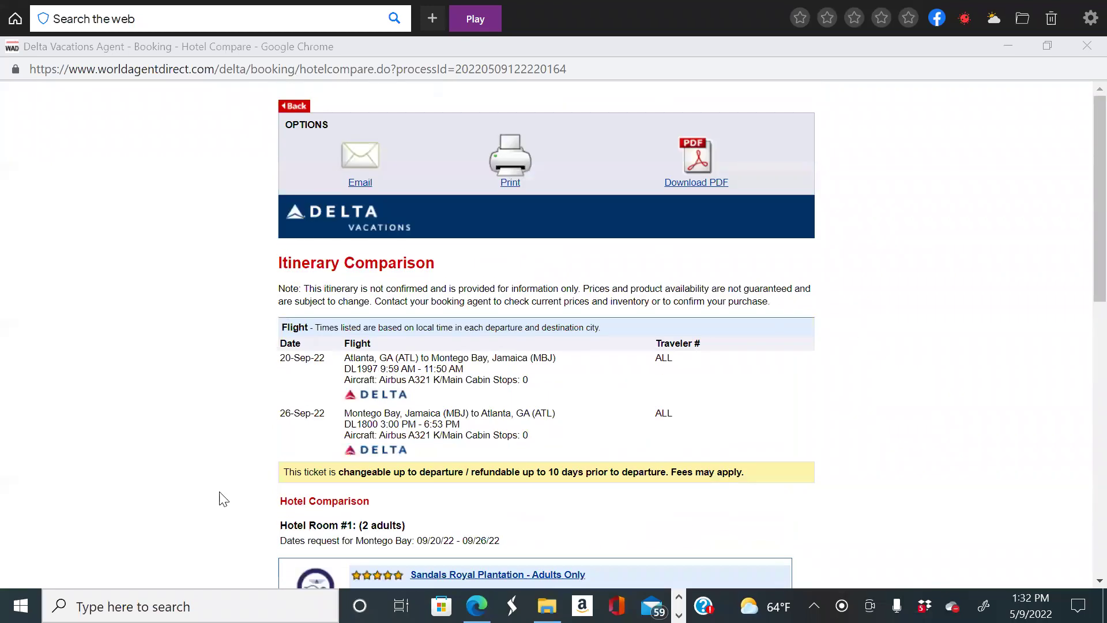
scroll(571, 407, "down", 1)
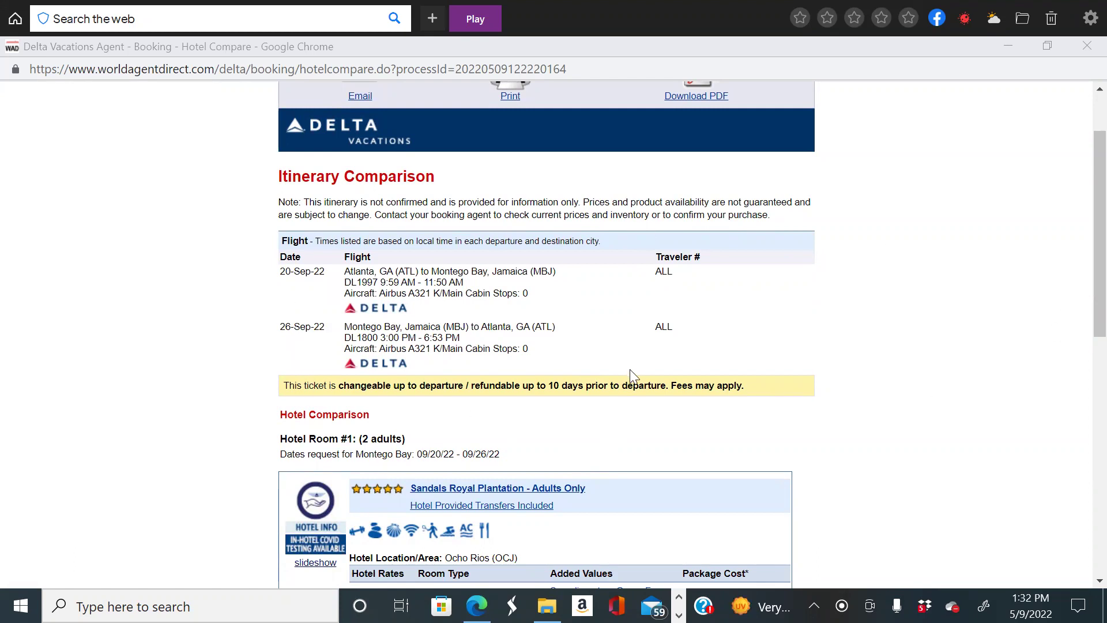
scroll(628, 375, "down", 1)
scroll(632, 378, "down", 5)
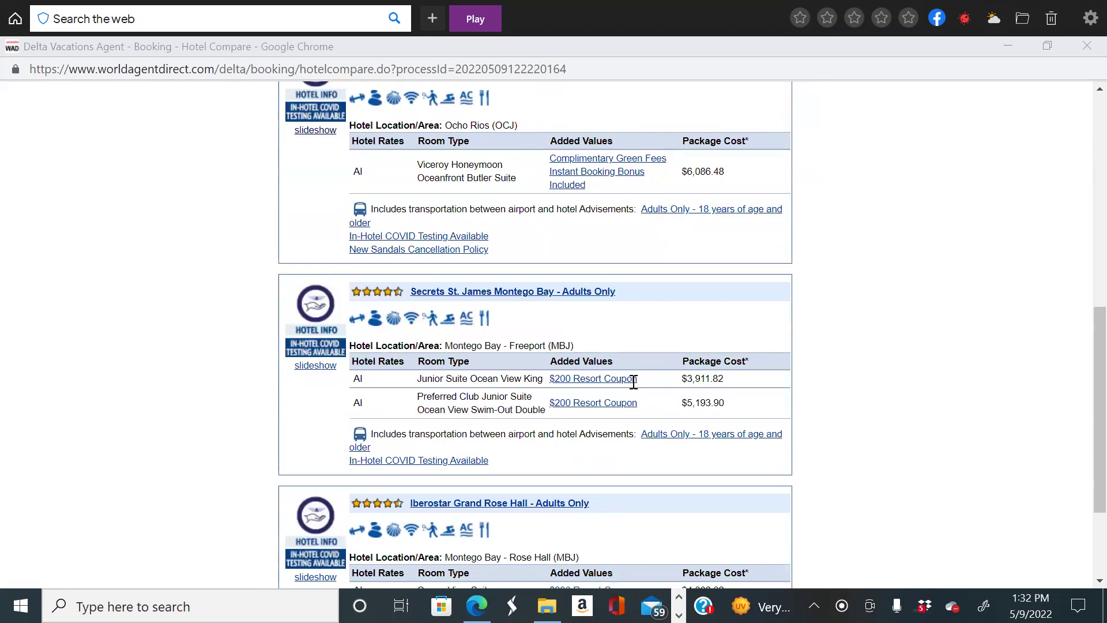
scroll(633, 382, "down", 2)
scroll(634, 382, "up", 7)
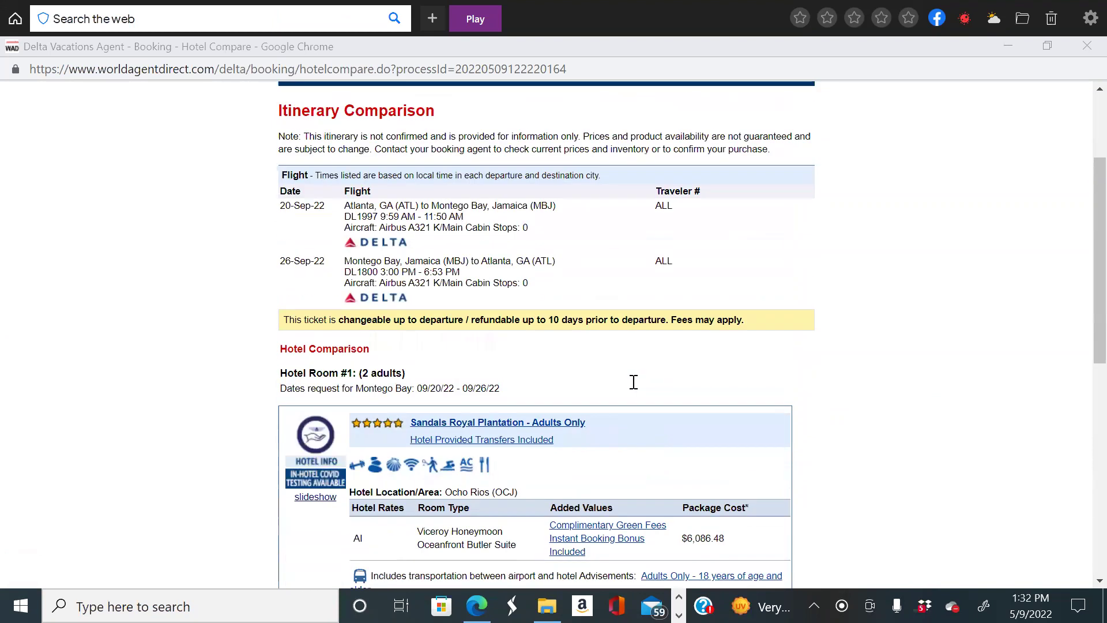
scroll(633, 382, "up", 2)
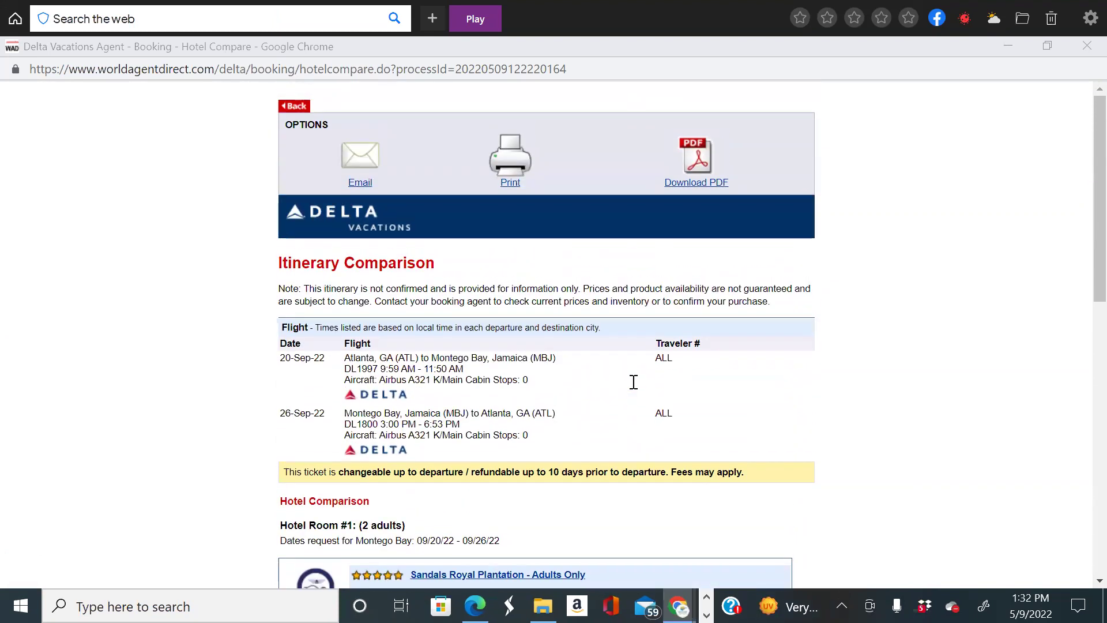
scroll(832, 429, "down", 6)
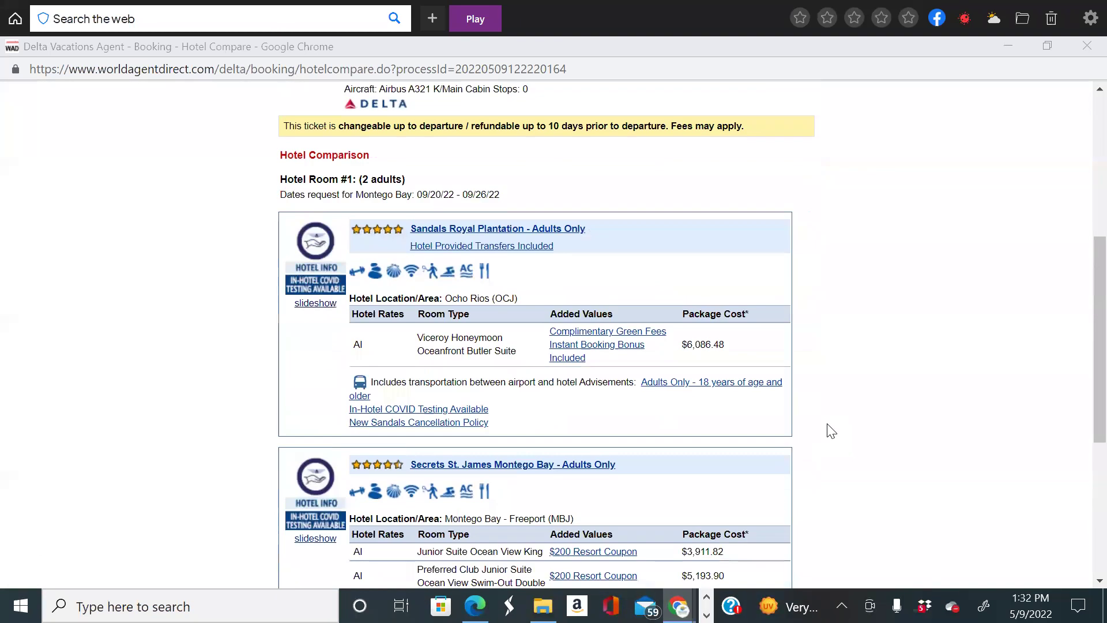
scroll(831, 431, "down", 3)
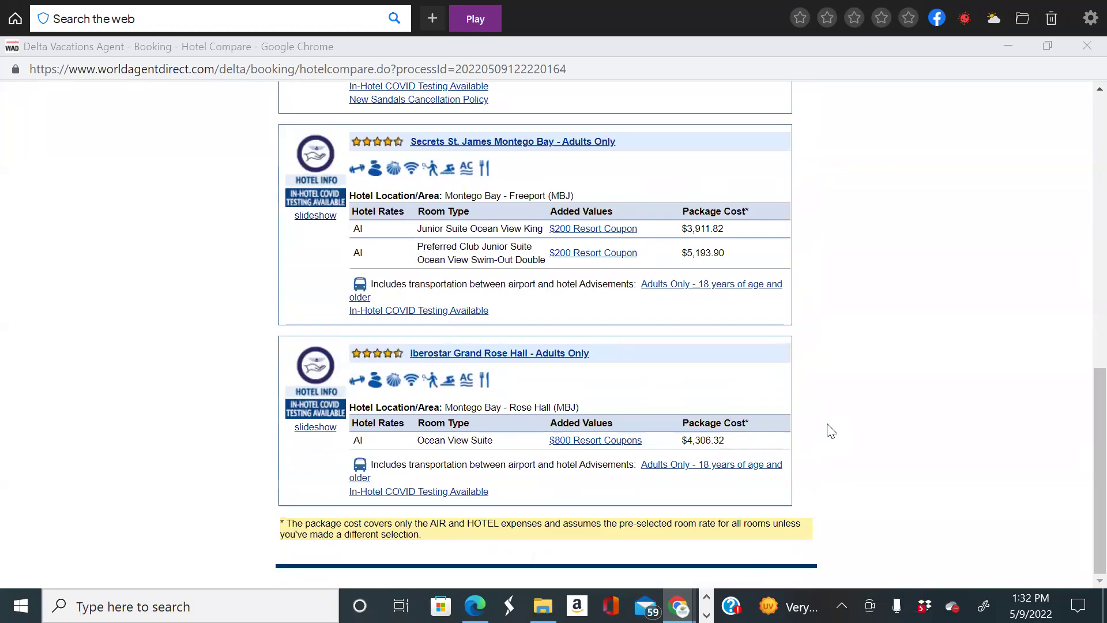
scroll(831, 431, "up", 10)
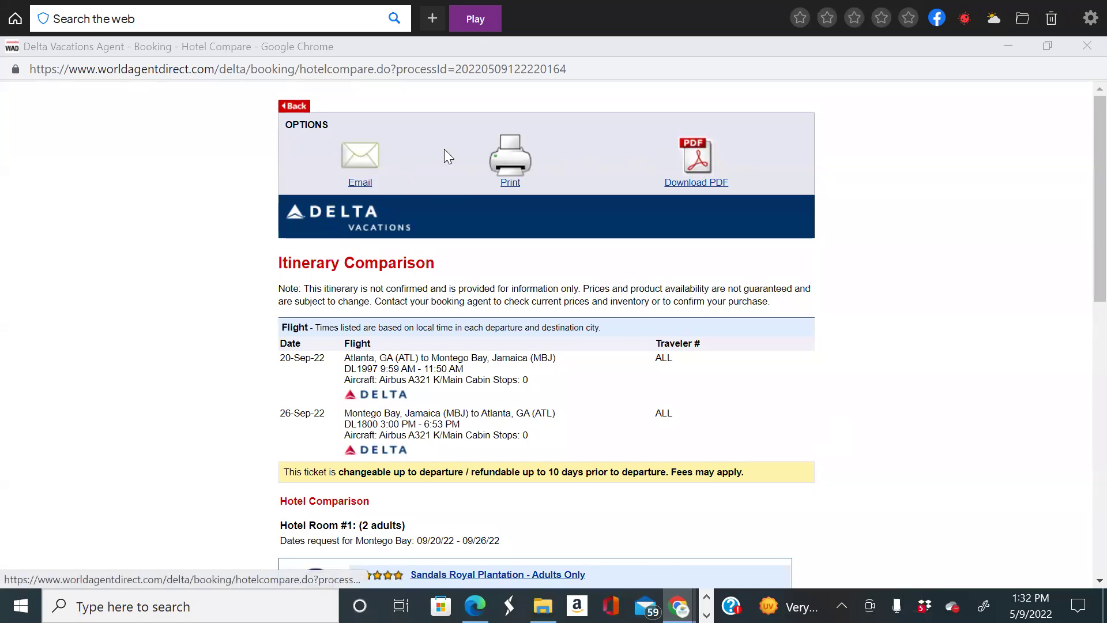
left_click(693, 153)
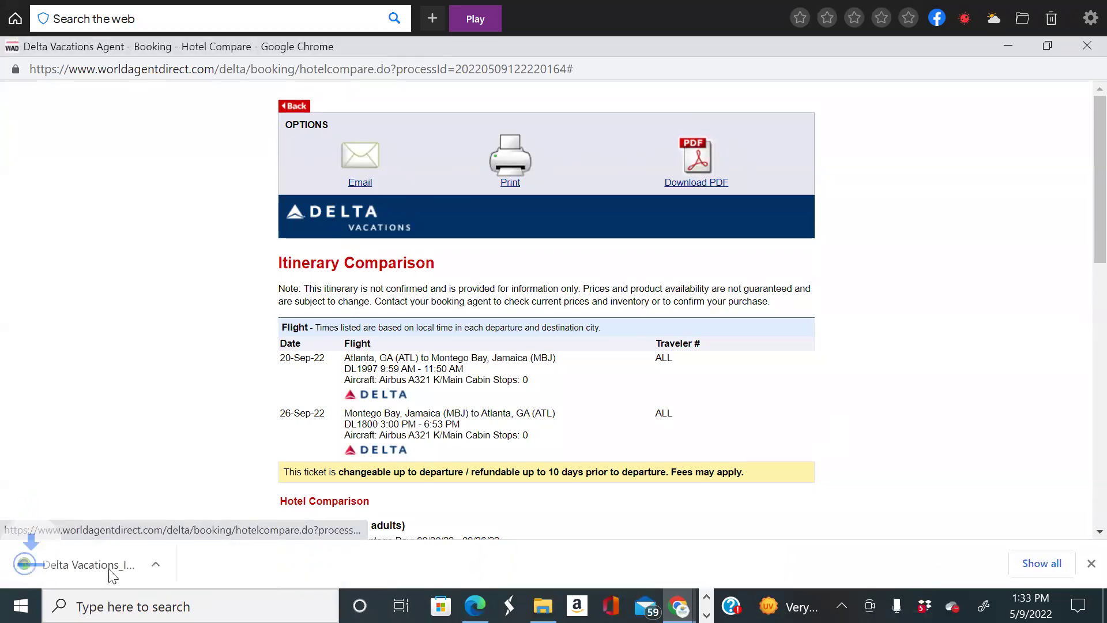
left_click(63, 566)
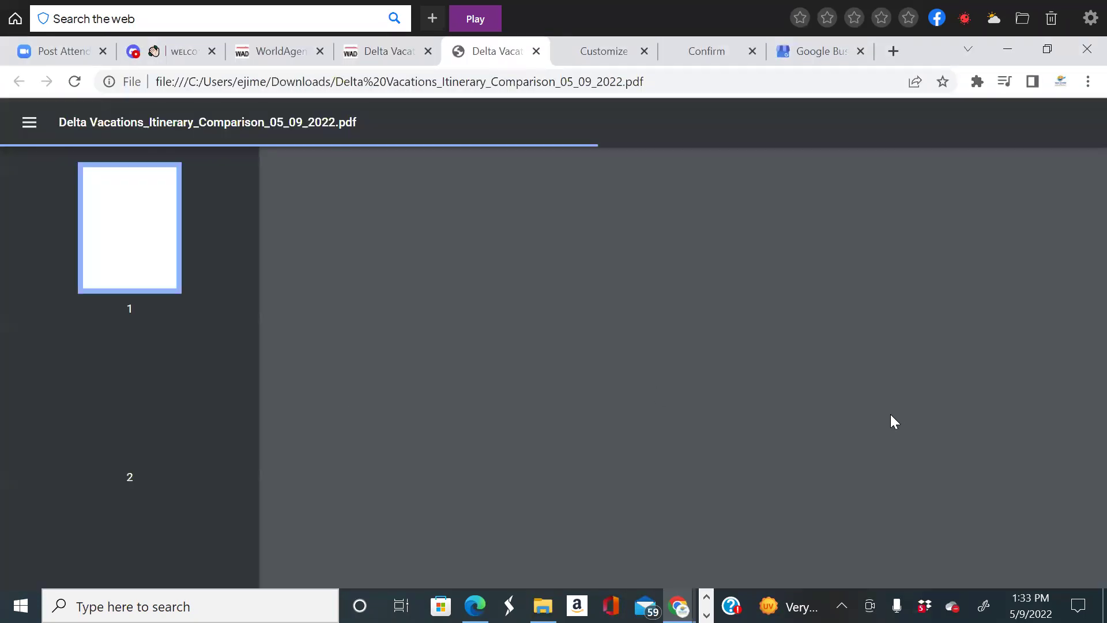
scroll(913, 488, "down", 6)
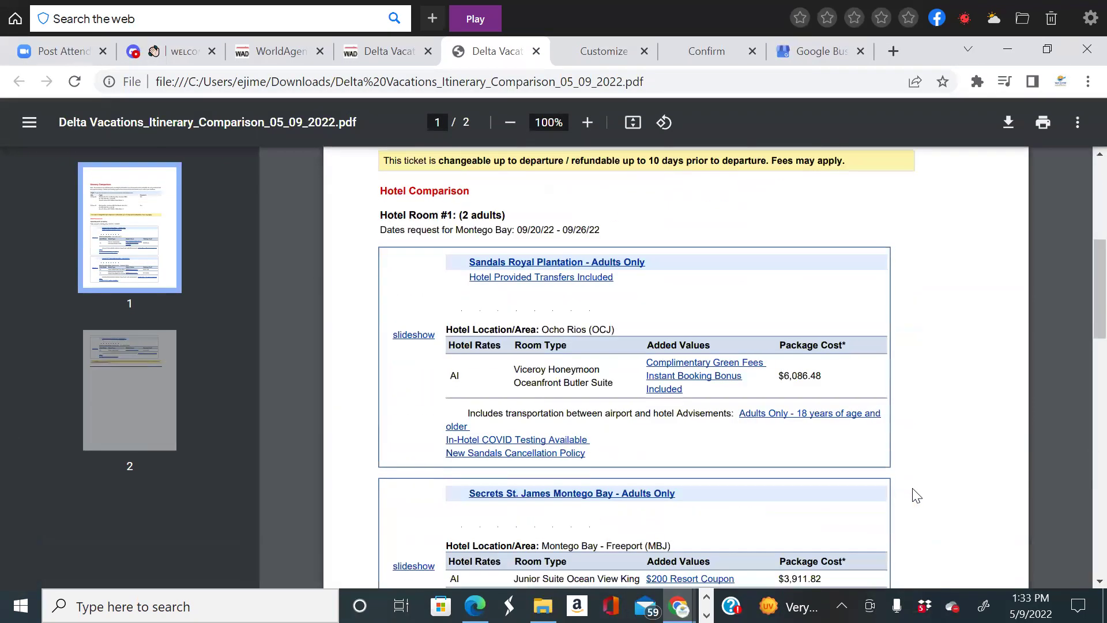
scroll(912, 495, "down", 7)
scroll(912, 495, "up", 7)
scroll(635, 390, "up", 6)
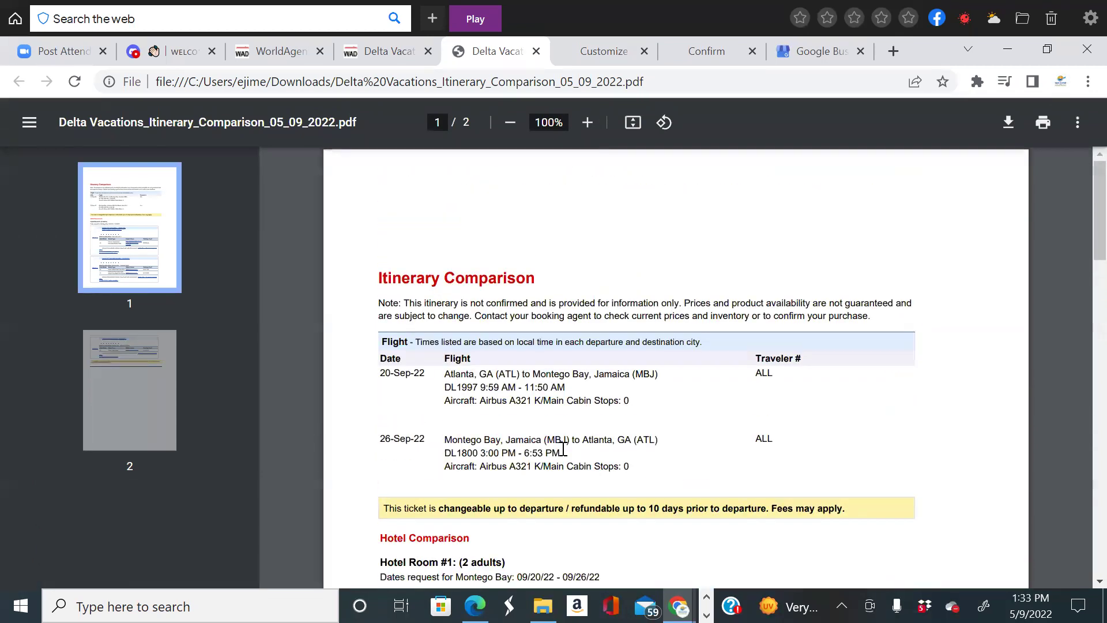
scroll(561, 501, "down", 2)
Open the Sandals Royal Plantation hotel page from the PDF and view its Good To Know details.
left_click(559, 522)
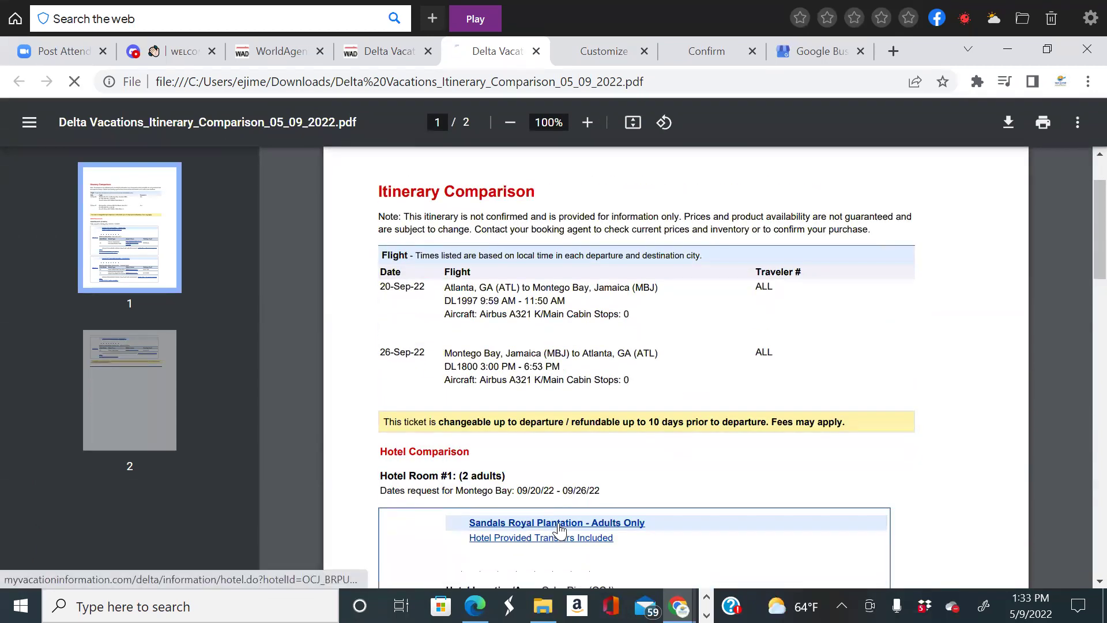
scroll(640, 445, "down", 3)
scroll(646, 443, "up", 3)
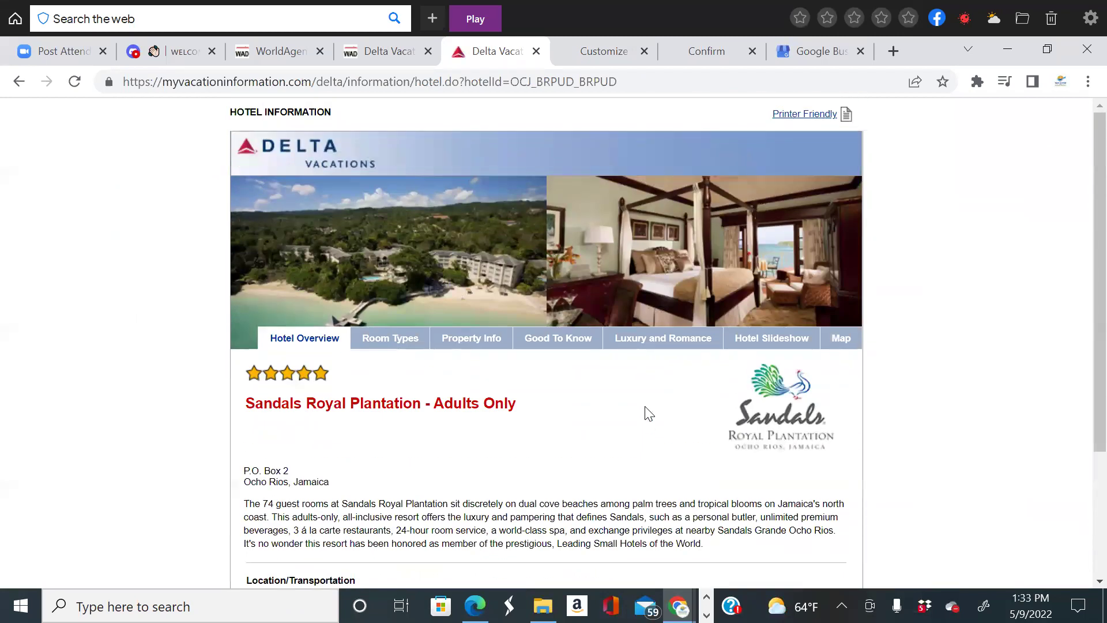
left_click(536, 339)
scroll(545, 406, "down", 1)
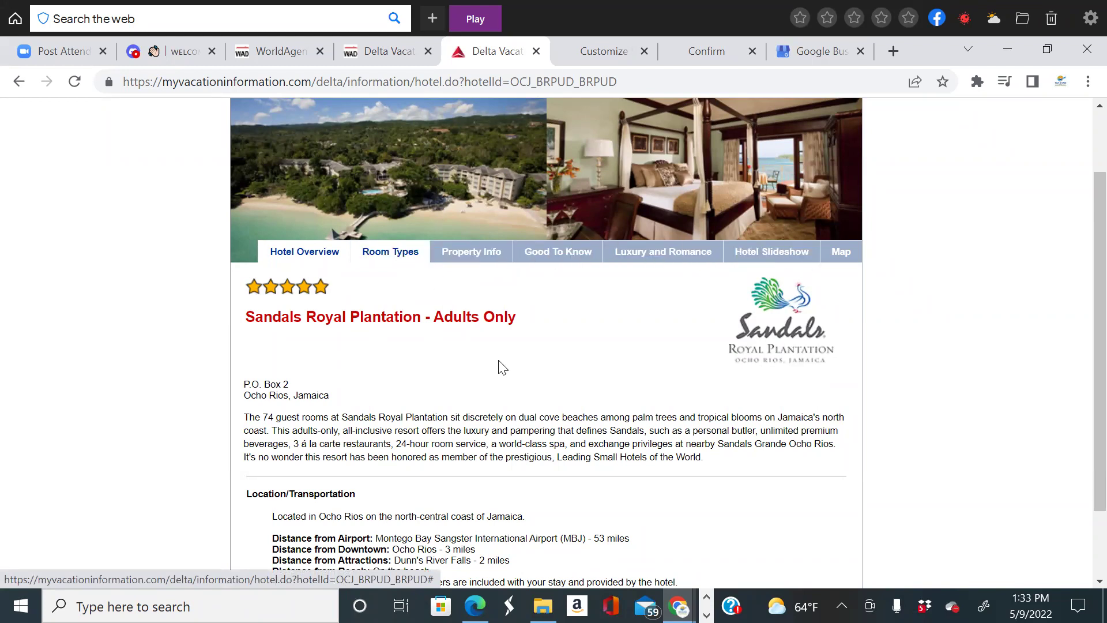
scroll(502, 367, "up", 5)
Go back from the Sandals hotel page to the itinerary PDF, then return to WorldAgent.
key("ctrl+shift+Tab")
scroll(519, 284, "up", 5)
left_click(512, 62)
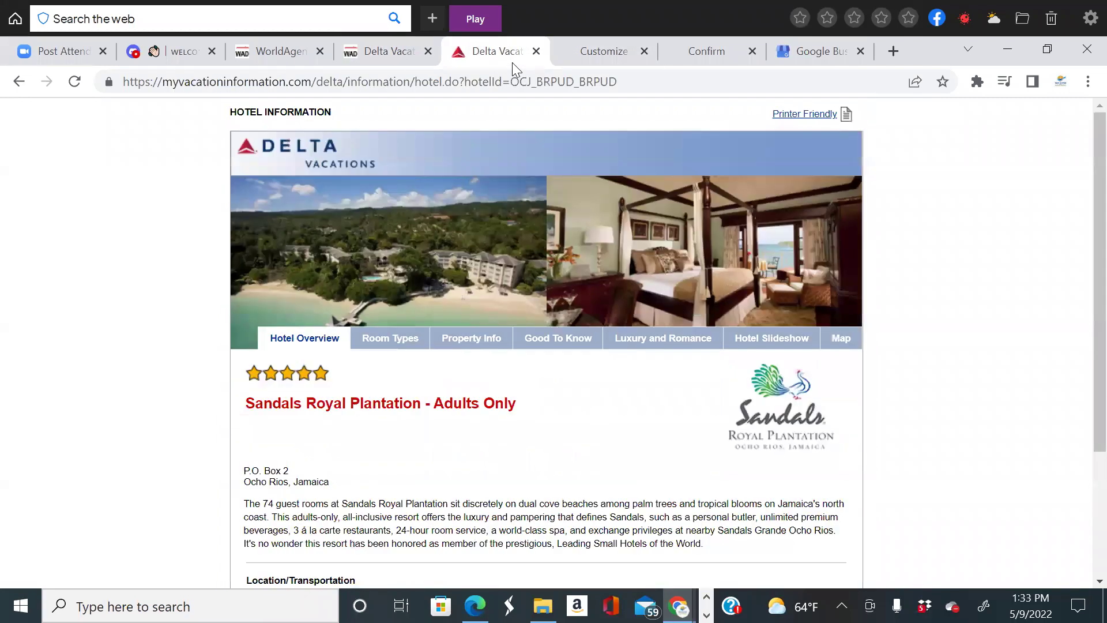
left_click(19, 81)
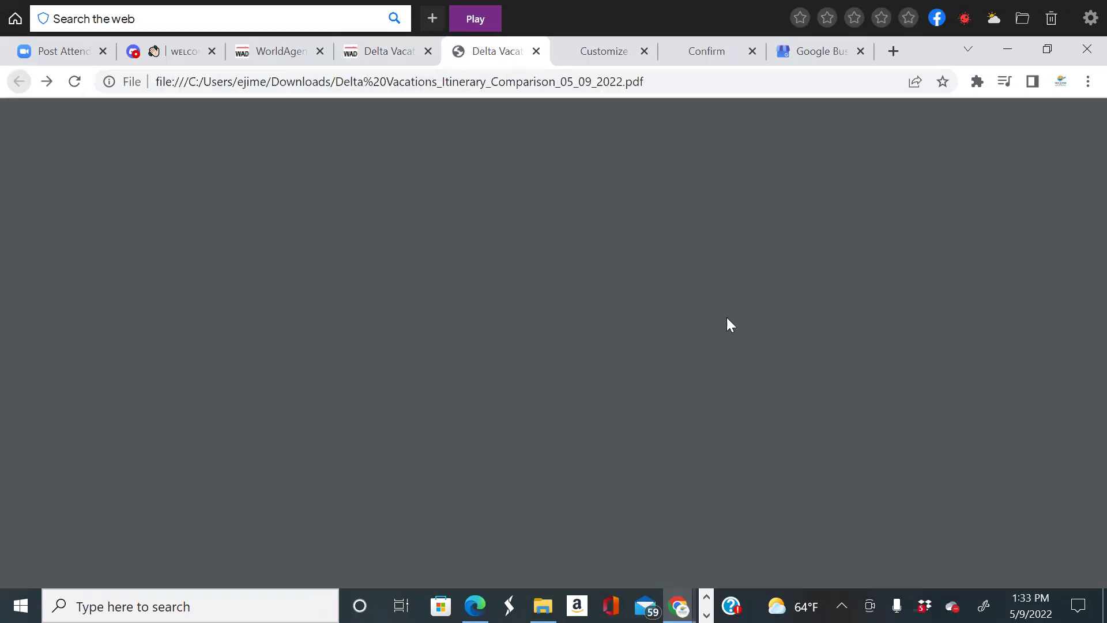
scroll(657, 352, "down", 9)
scroll(664, 363, "down", 10)
scroll(673, 376, "up", 15)
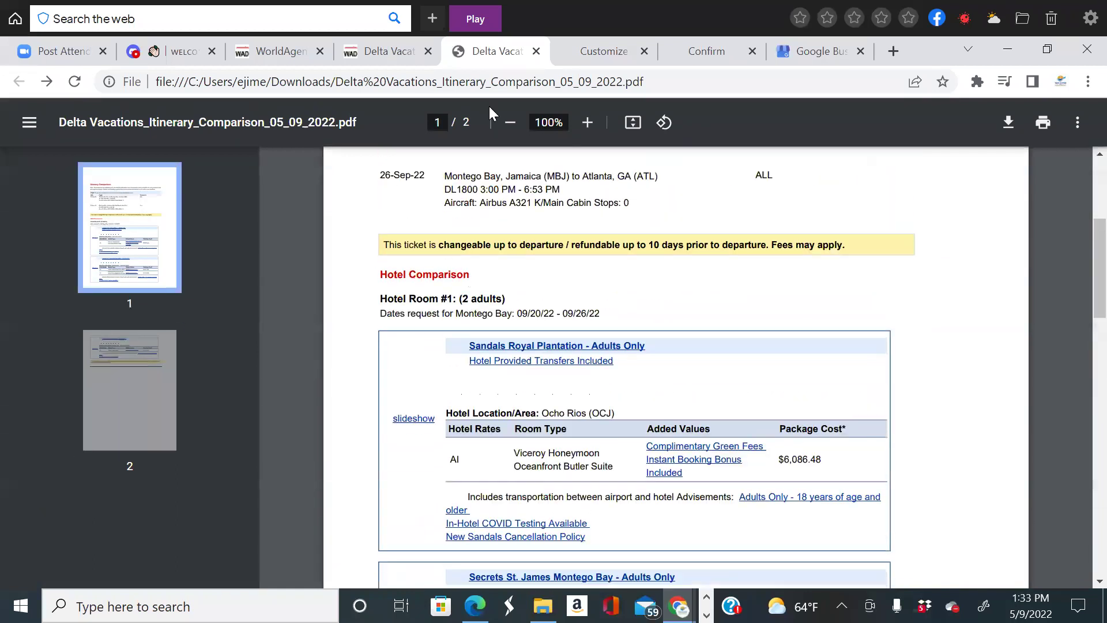
left_click(390, 52)
Close the itinerary comparison PDF tab and return to the Delta Vacations Montego Bay hotel listing.
scroll(594, 316, "up", 8)
scroll(594, 316, "up", 14)
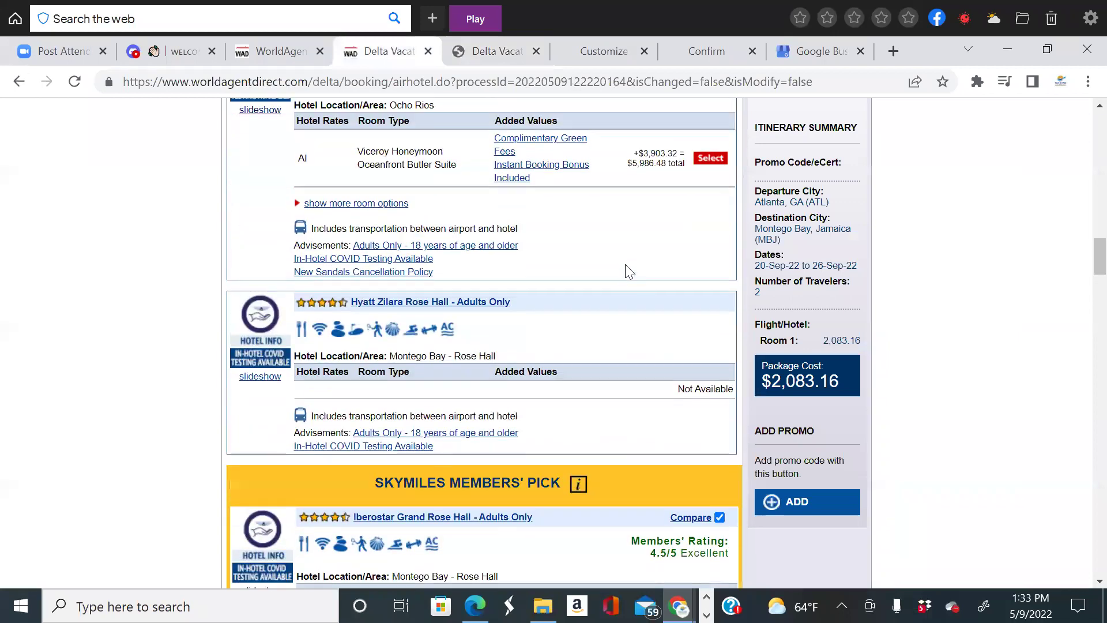
scroll(684, 279, "up", 15)
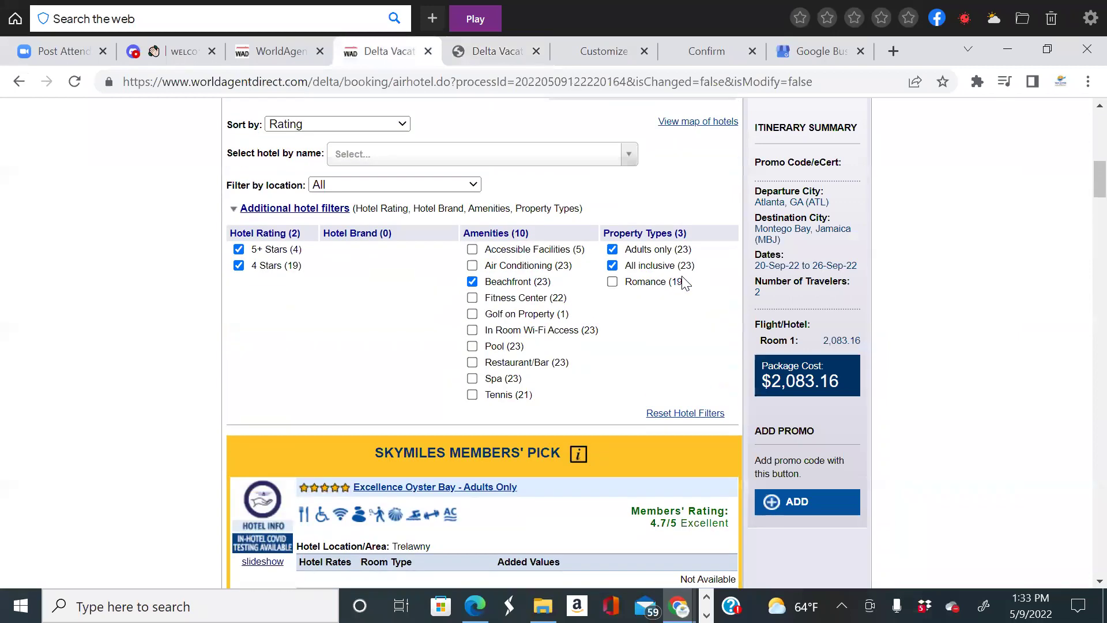
scroll(683, 277, "up", 4)
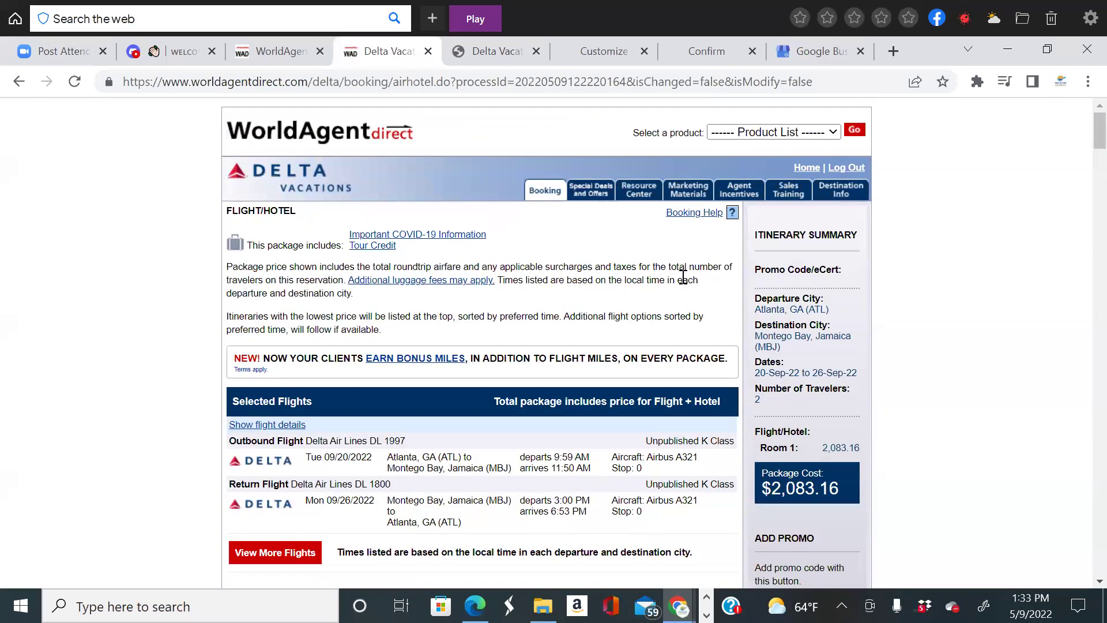
scroll(684, 277, "down", 6)
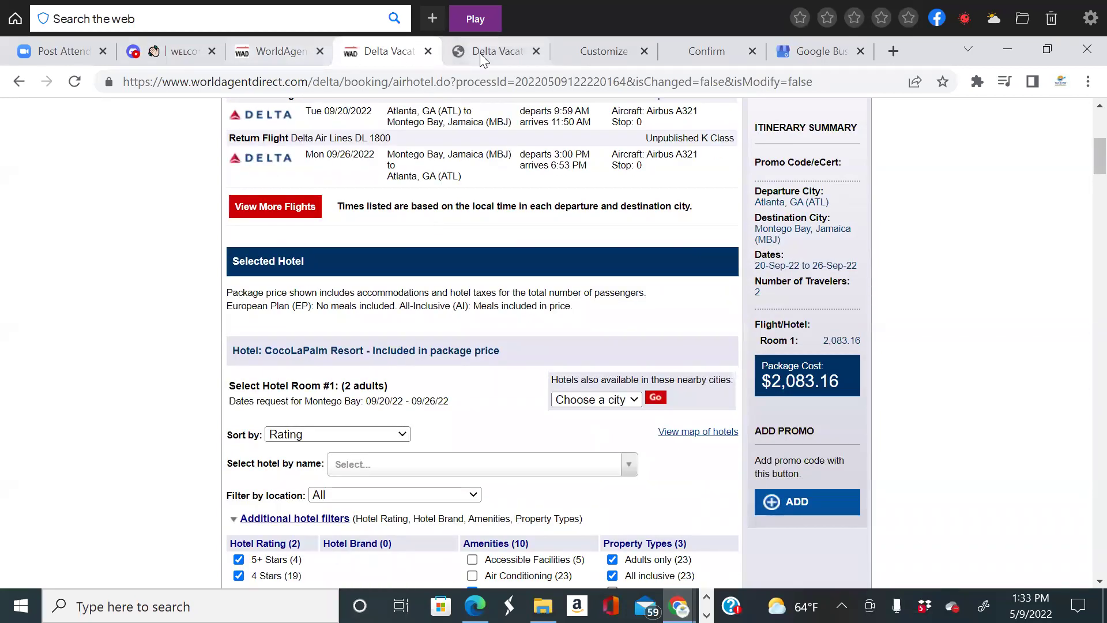
left_click(480, 52)
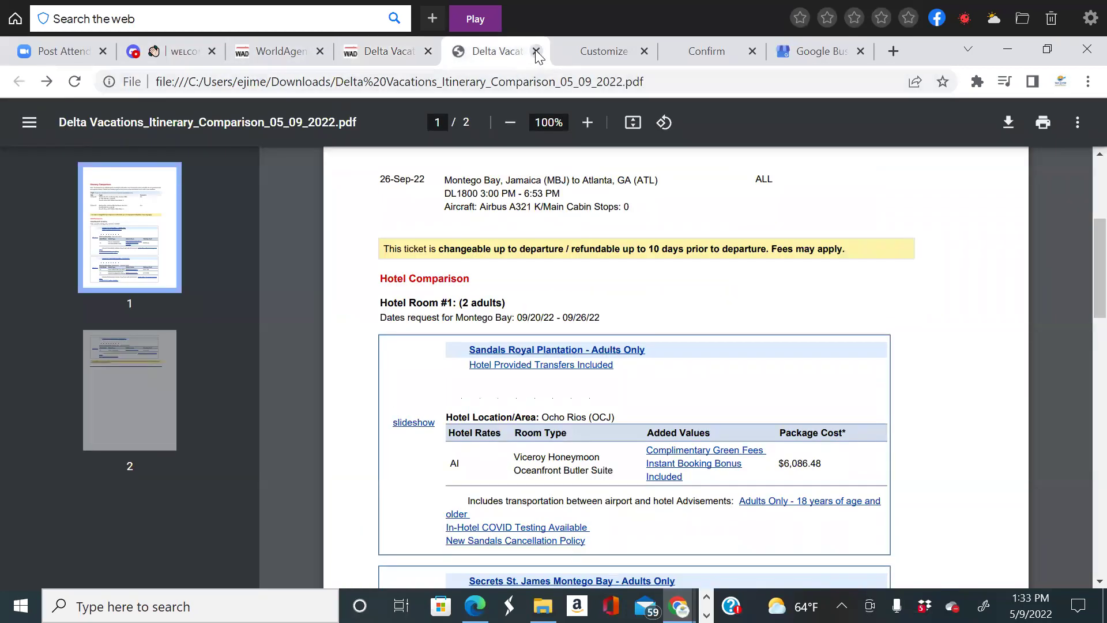
left_click(536, 52)
scroll(686, 326, "up", 5)
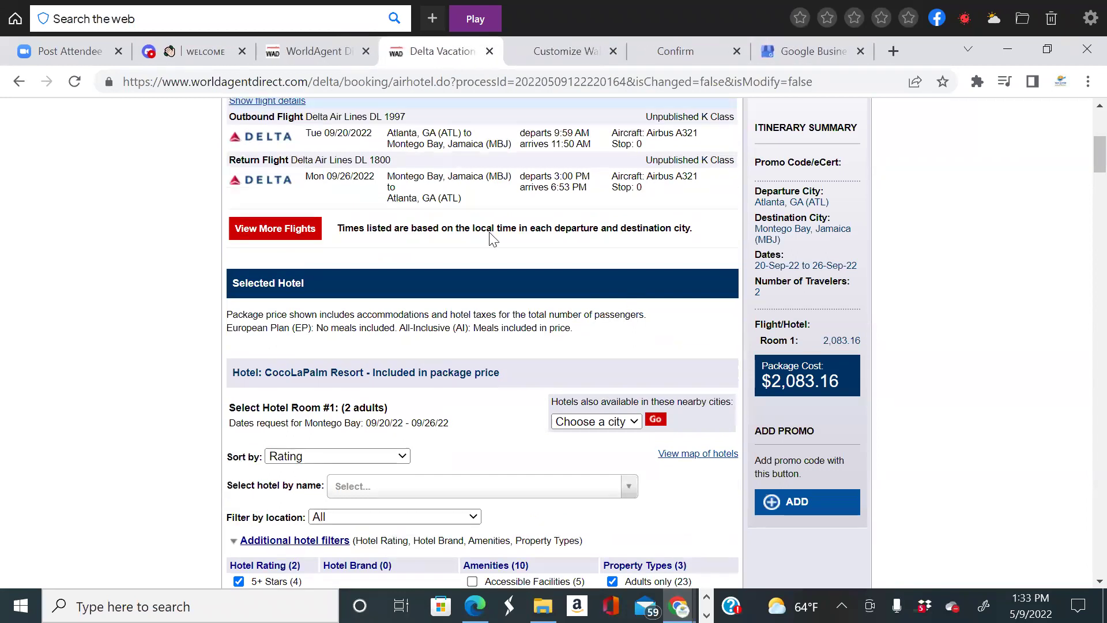
left_click(537, 52)
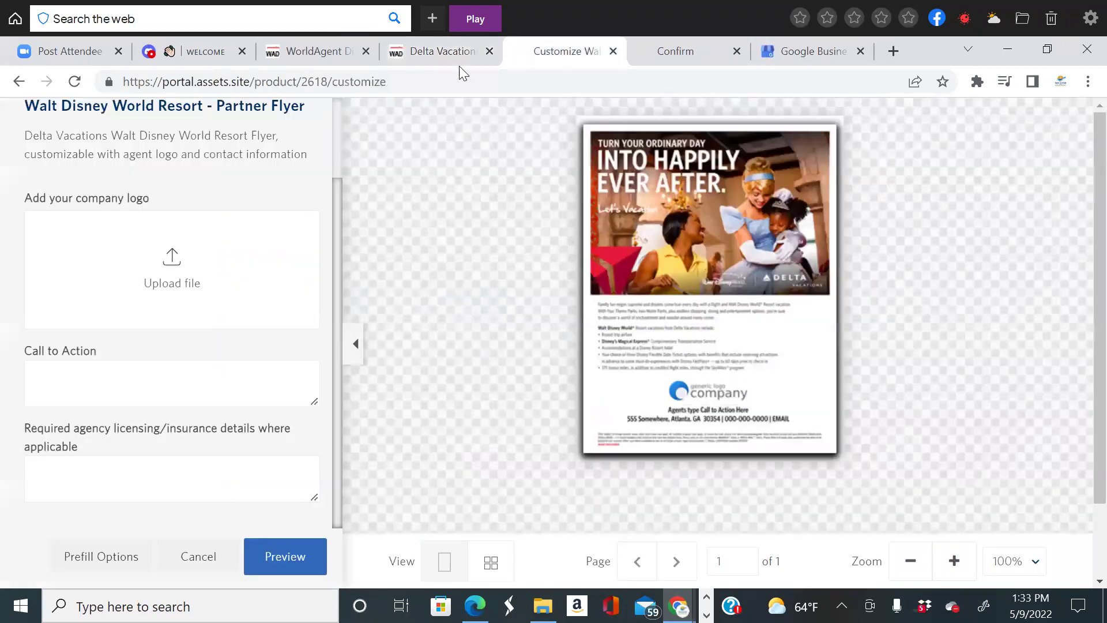
left_click(445, 53)
scroll(577, 332, "up", 2)
scroll(587, 344, "down", 18)
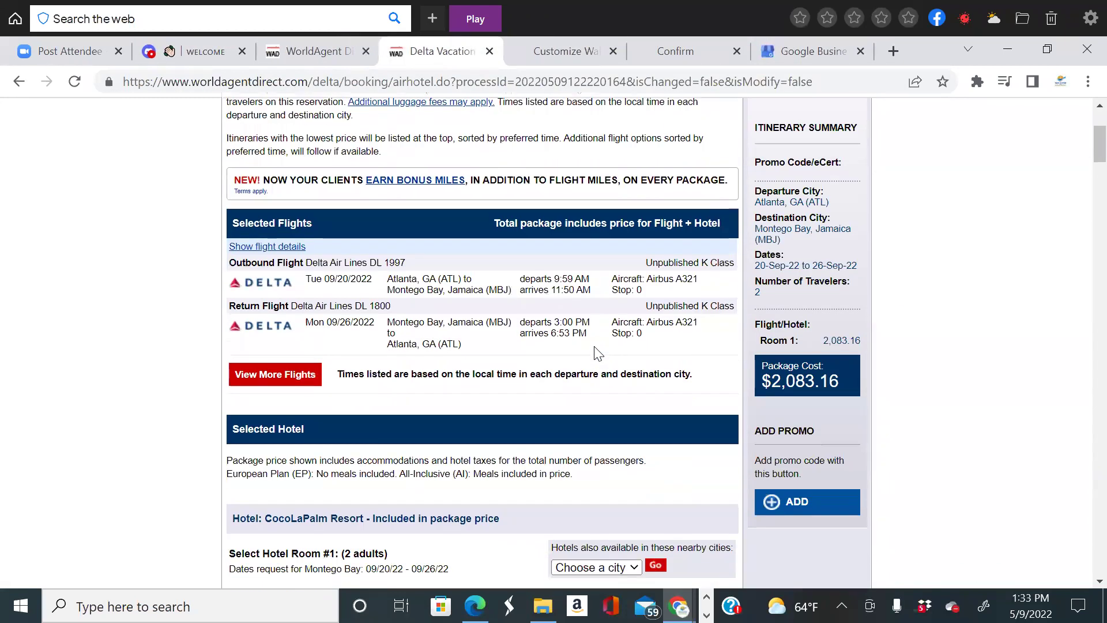
scroll(680, 399, "down", 9)
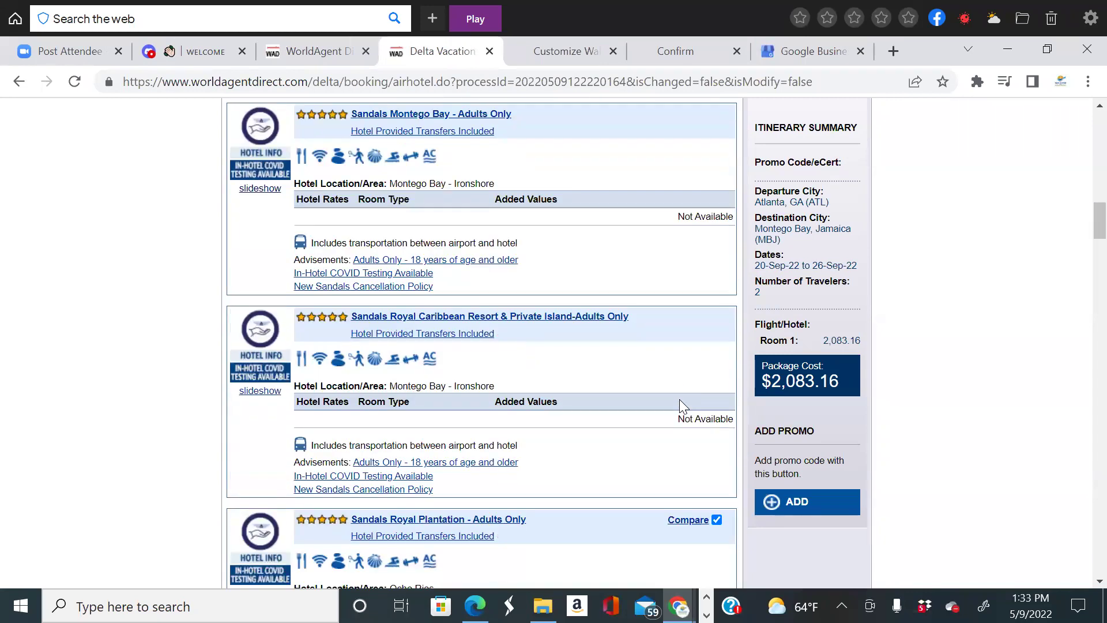
Open the comparison of the marked hotels and set the Agency Service Fee to $100.00 USD.
left_click(679, 260)
scroll(744, 358, "down", 18)
scroll(748, 362, "down", 4)
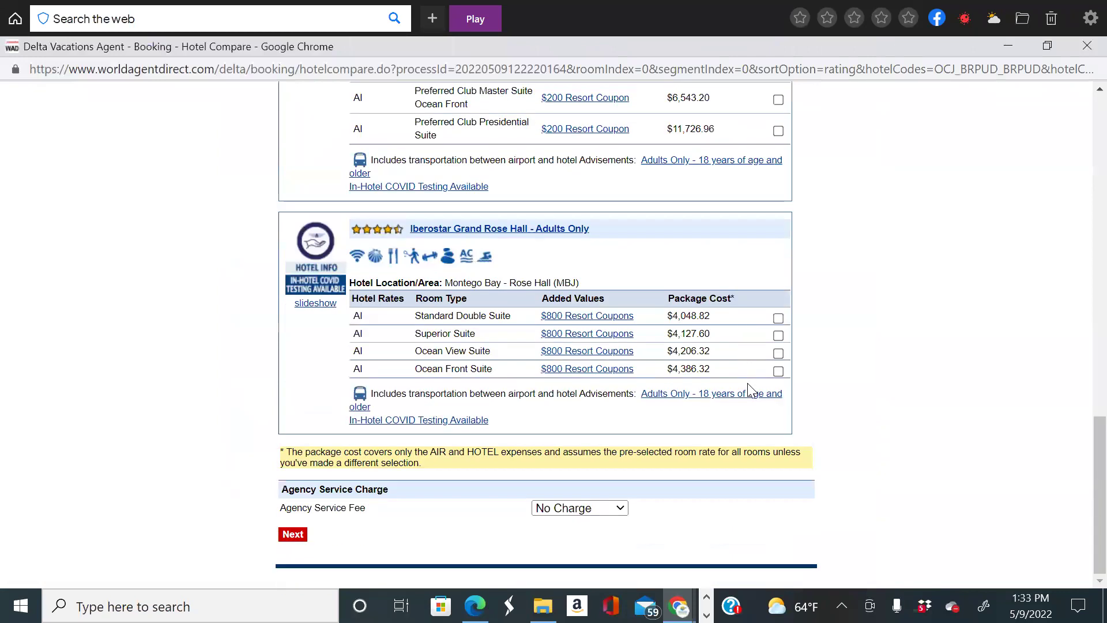
scroll(725, 403, "up", 4)
scroll(680, 515, "down", 2)
scroll(681, 515, "down", 3)
left_click(604, 511)
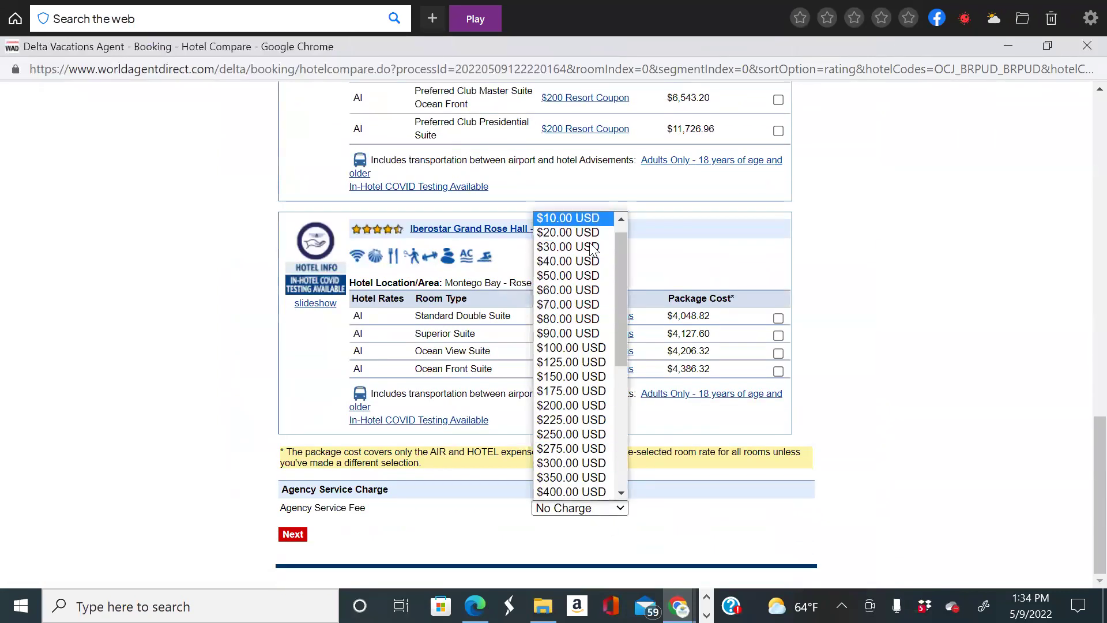
left_click(583, 349)
left_click(291, 536)
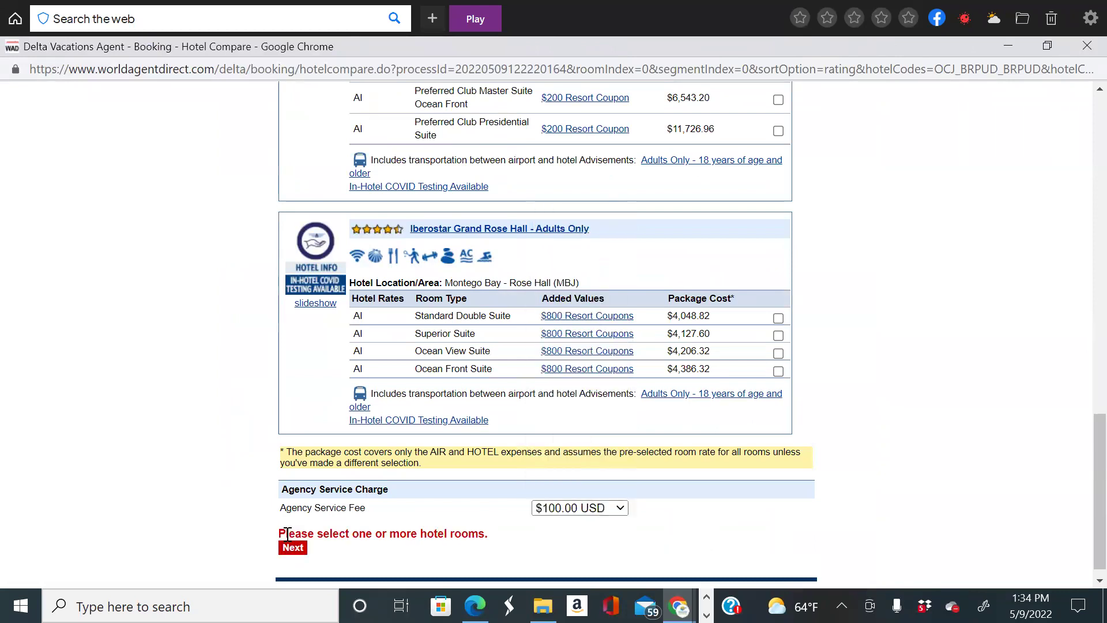
Select Sandals' Viceroy Honeymoon Butler Suite, Secrets' Ocean View Swim-Out Double and Iberostar's Ocean View Suite, then generate.
scroll(491, 497, "down", 1)
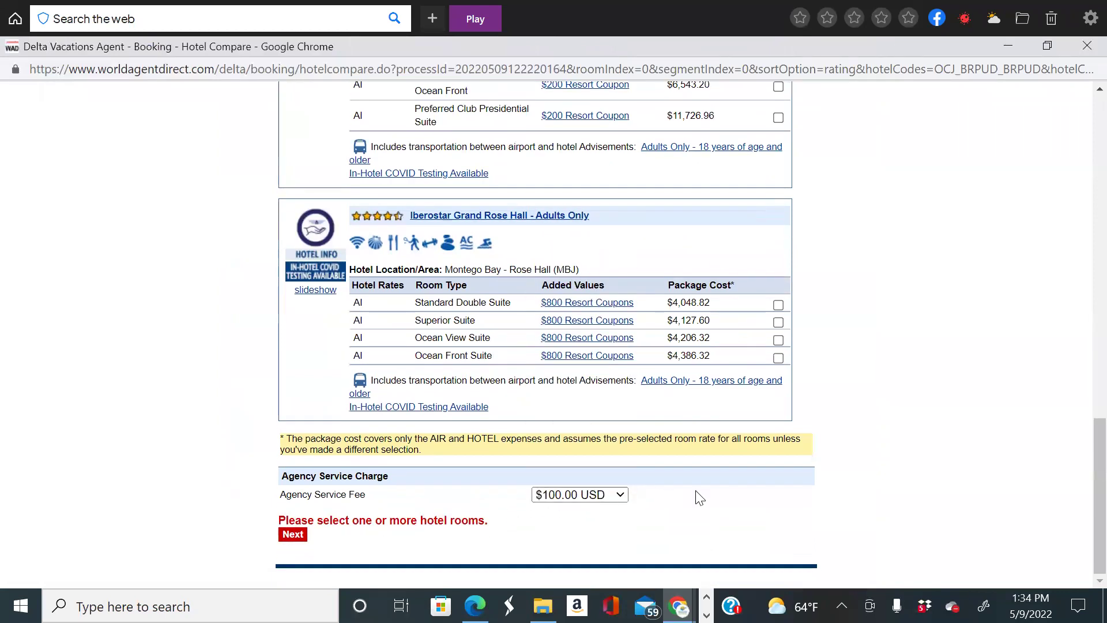
scroll(700, 497, "up", 4)
scroll(696, 490, "up", 14)
scroll(502, 405, "down", 6)
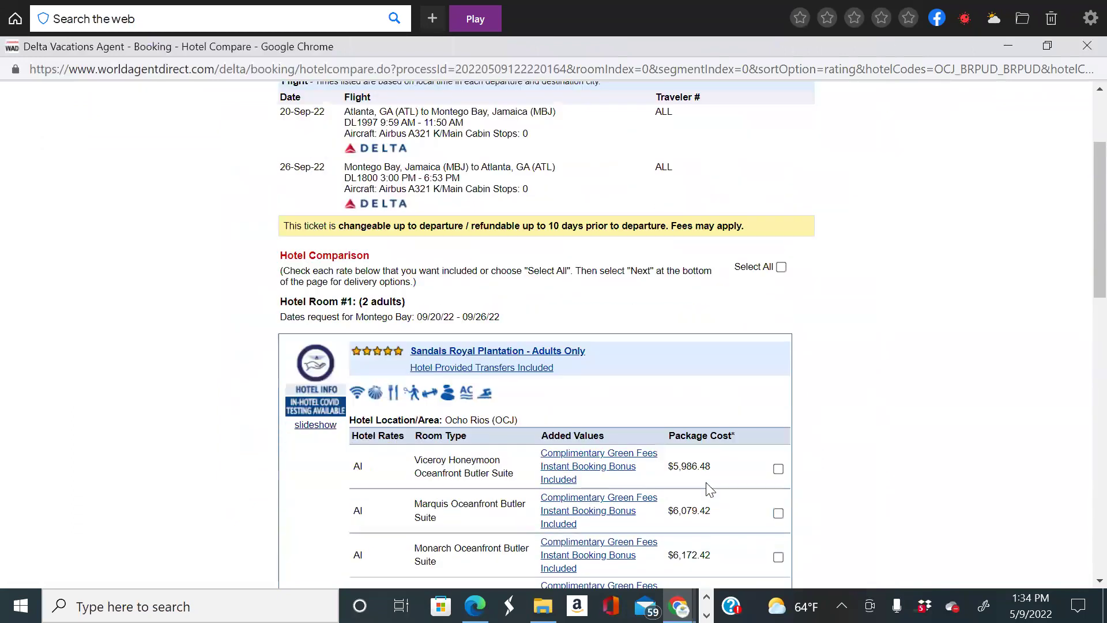
left_click(779, 274)
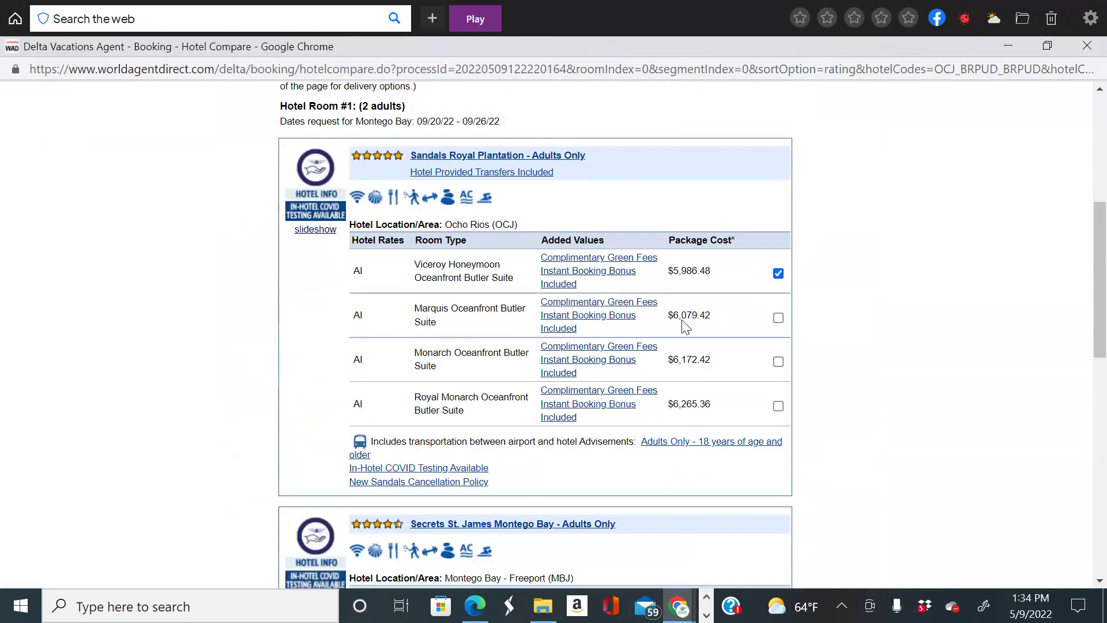
scroll(692, 346, "down", 7)
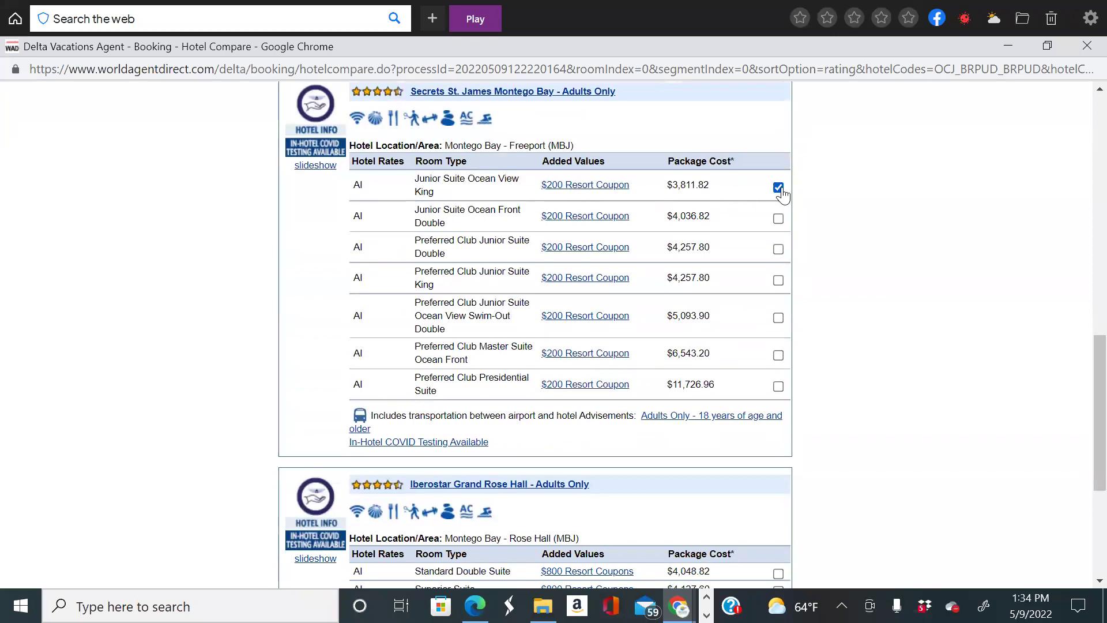
left_click(778, 318)
scroll(712, 364, "down", 5)
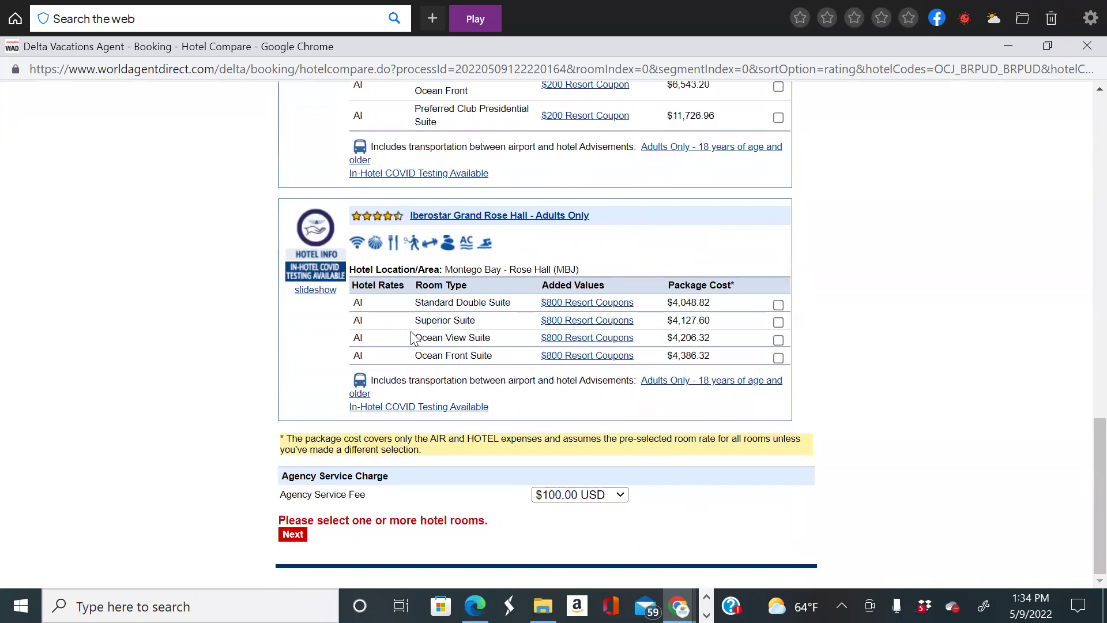
left_click(778, 340)
left_click(292, 535)
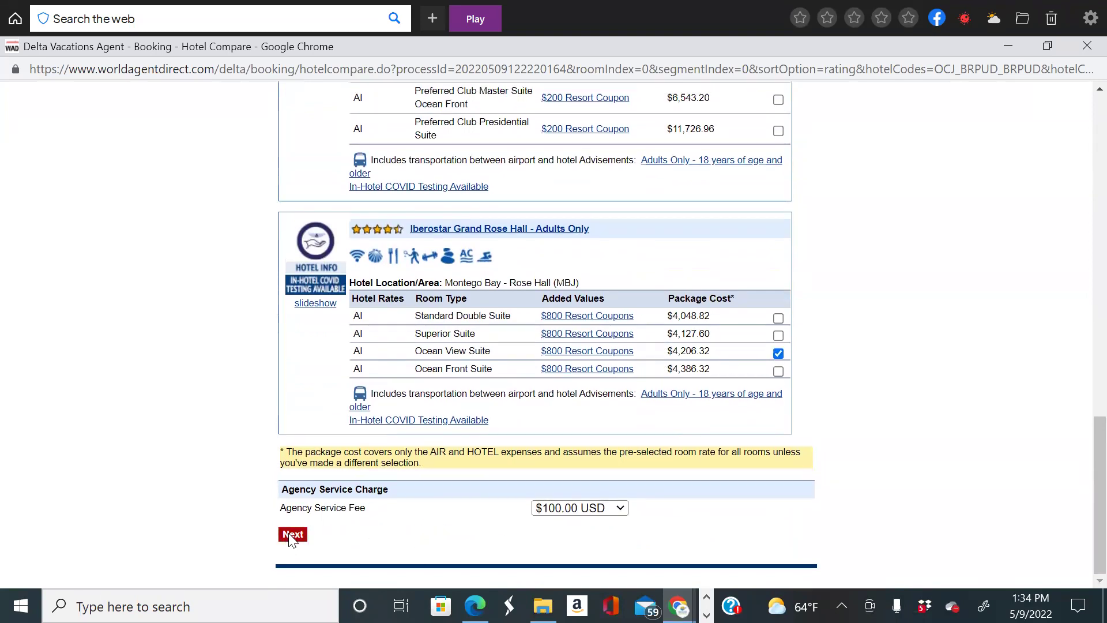
Scroll through the generated itinerary comparison of the three adults-only hotels.
scroll(799, 331, "down", 2)
scroll(799, 329, "down", 1)
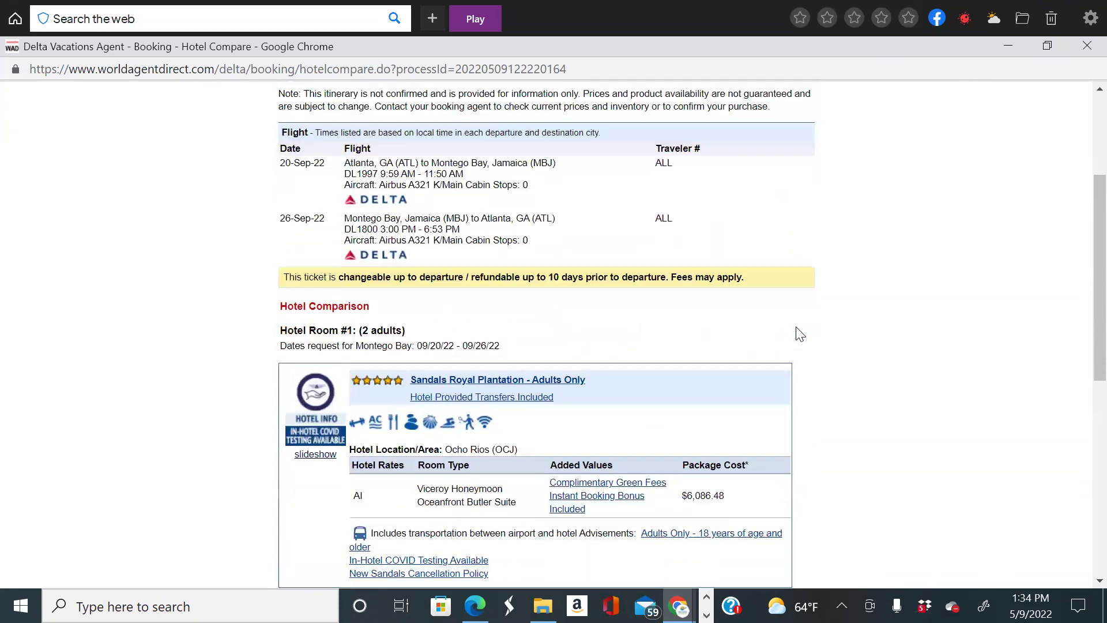
scroll(549, 272, "up", 2)
scroll(678, 340, "down", 3)
scroll(679, 334, "down", 5)
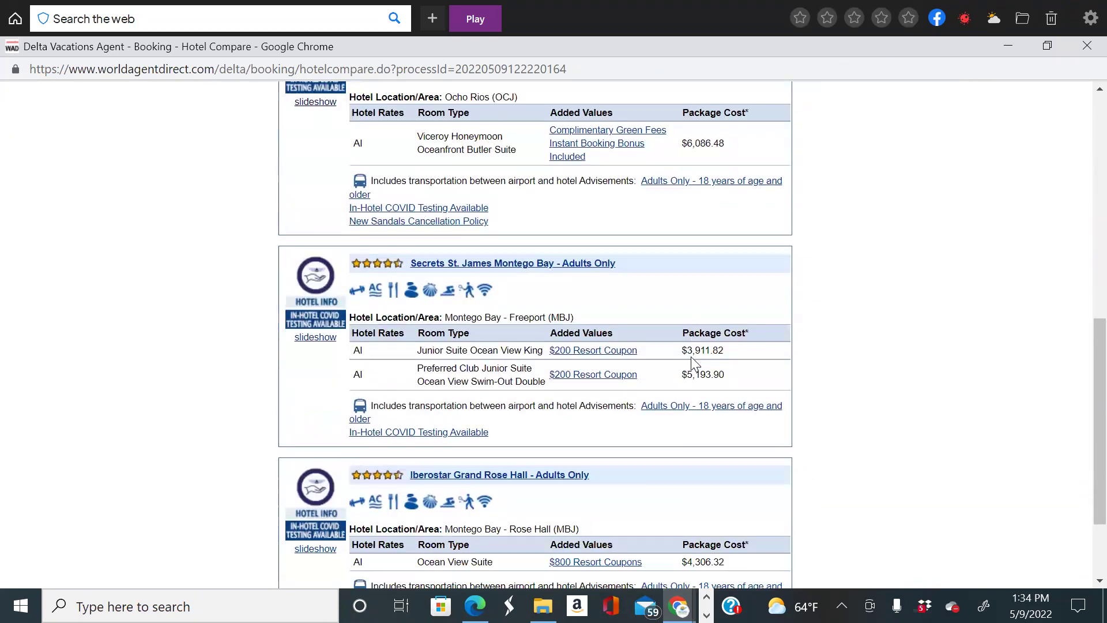
scroll(589, 411, "up", 2)
scroll(589, 410, "down", 3)
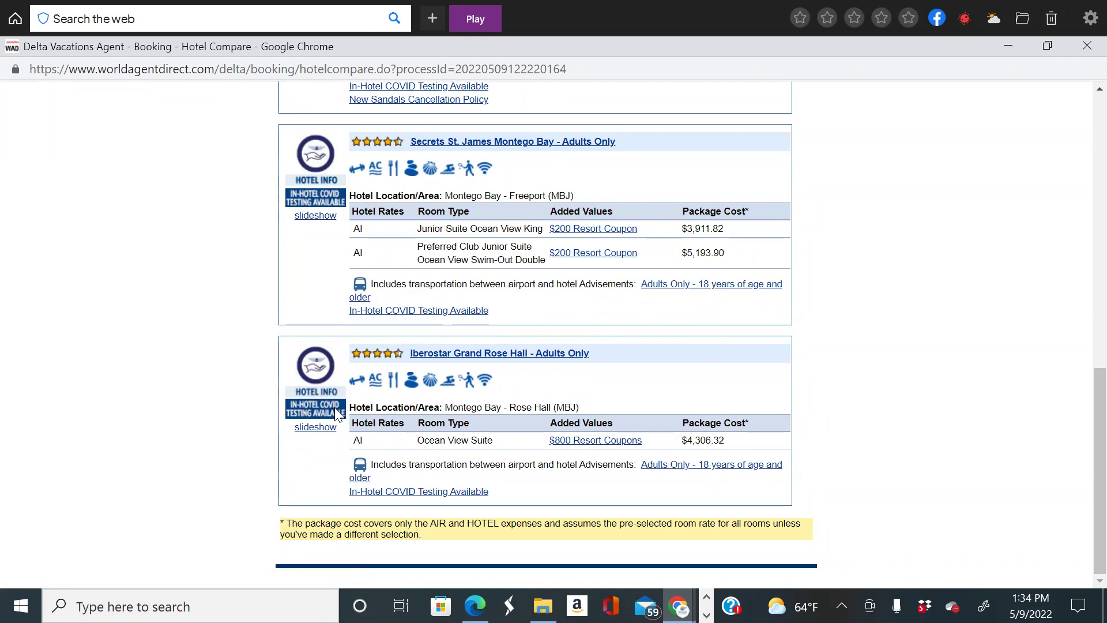
scroll(334, 408, "up", 5)
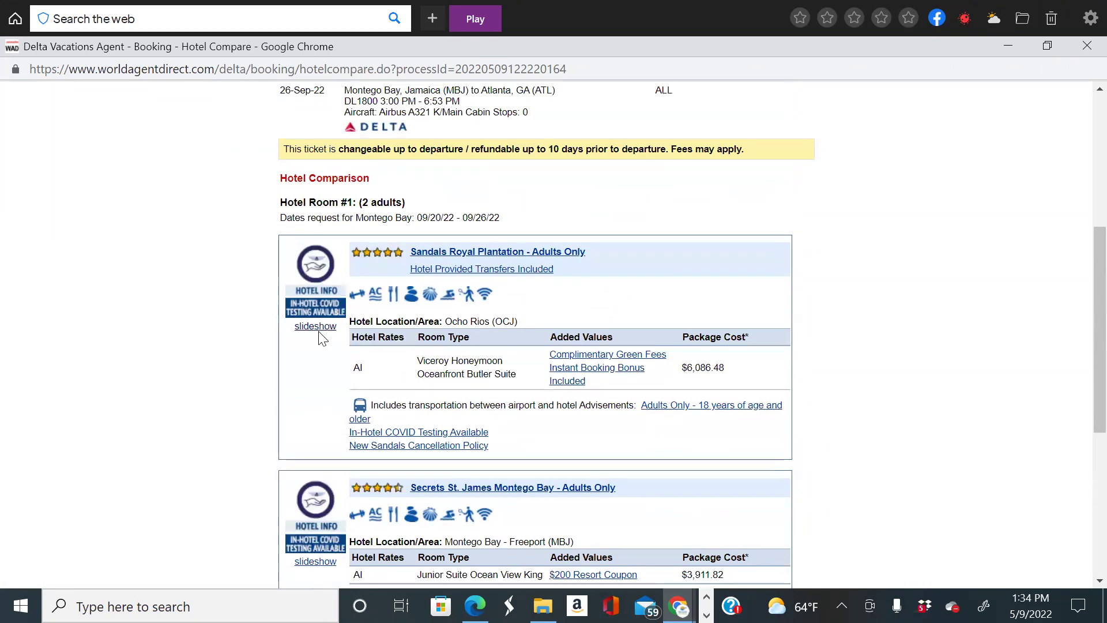
scroll(321, 340, "up", 5)
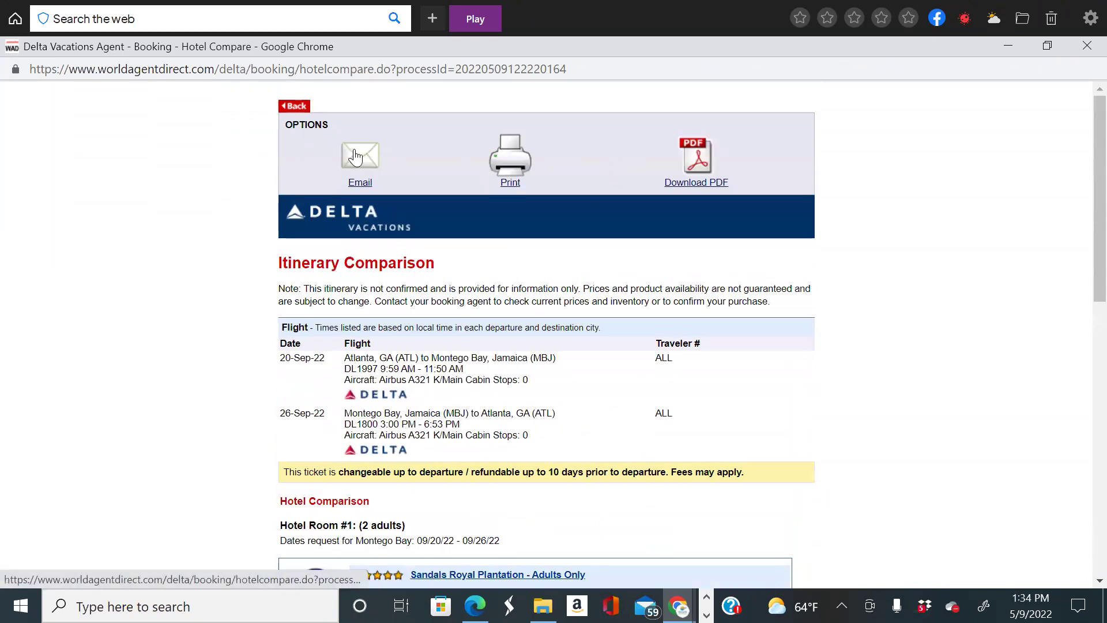
Email the itinerary comparison to the consumer's address with subject 'Montego Bay Escape Options'.
left_click(355, 157)
left_click(481, 269)
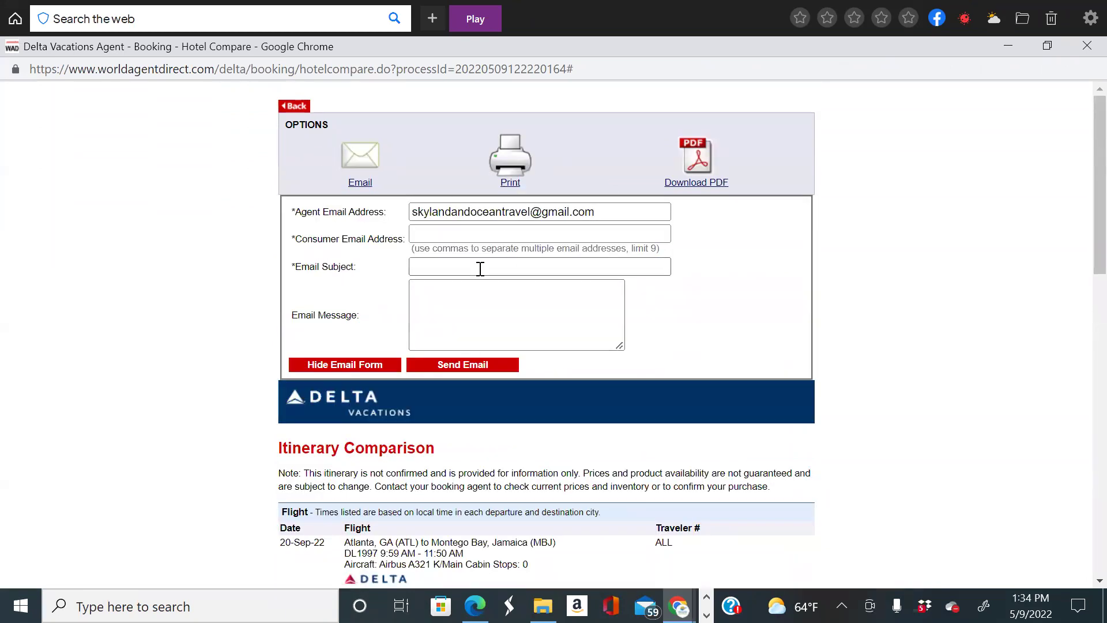
left_click(526, 235)
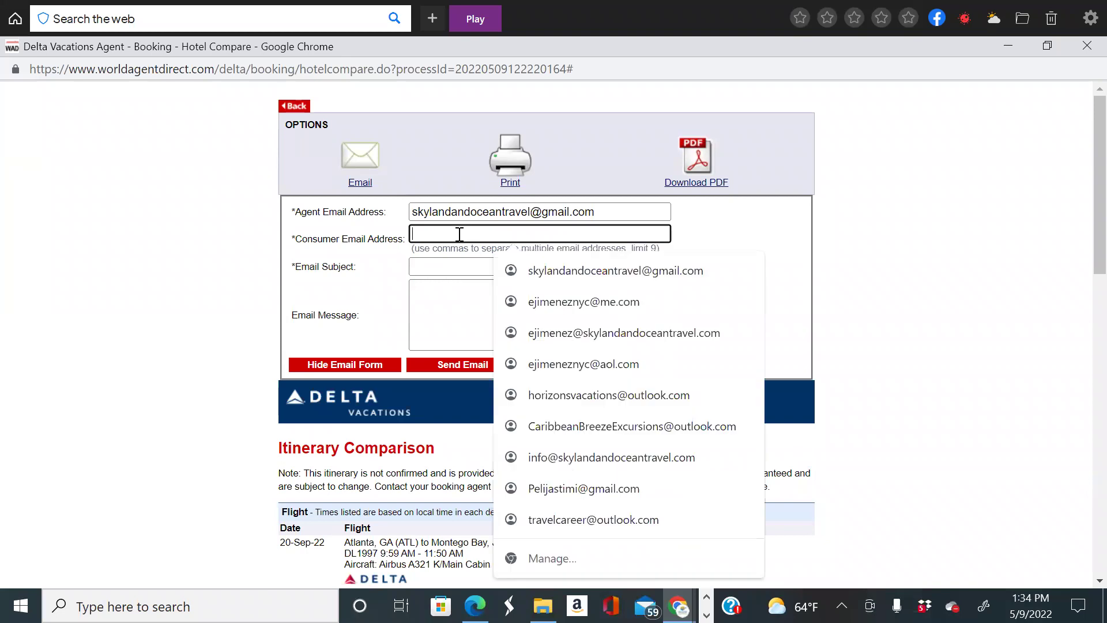
left_click(565, 271)
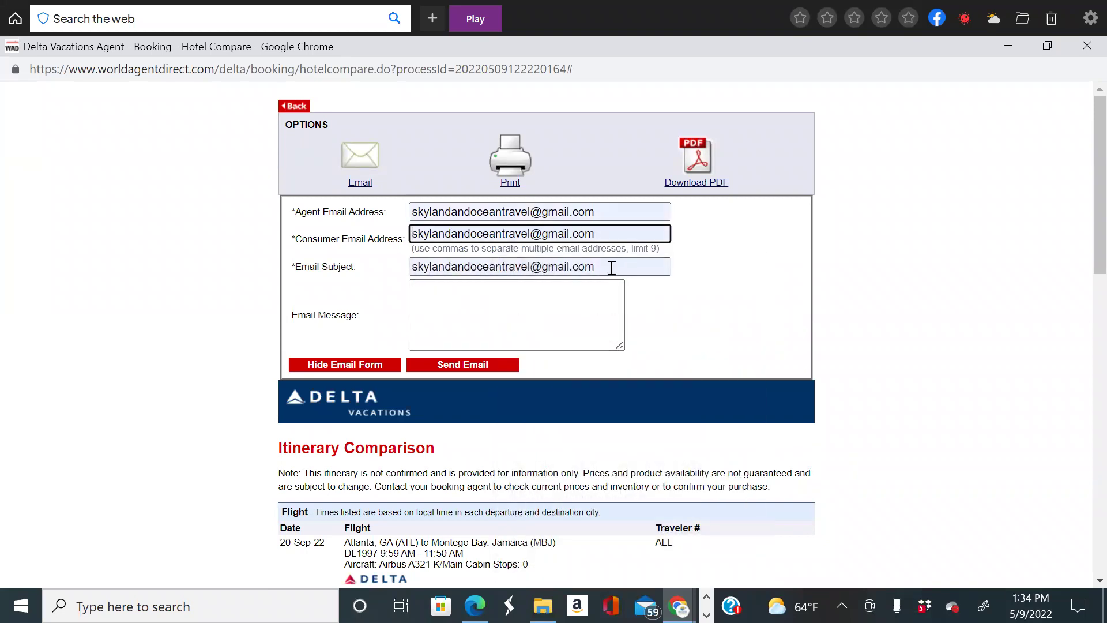
left_click(306, 269)
type("Montego Bay Escape Options")
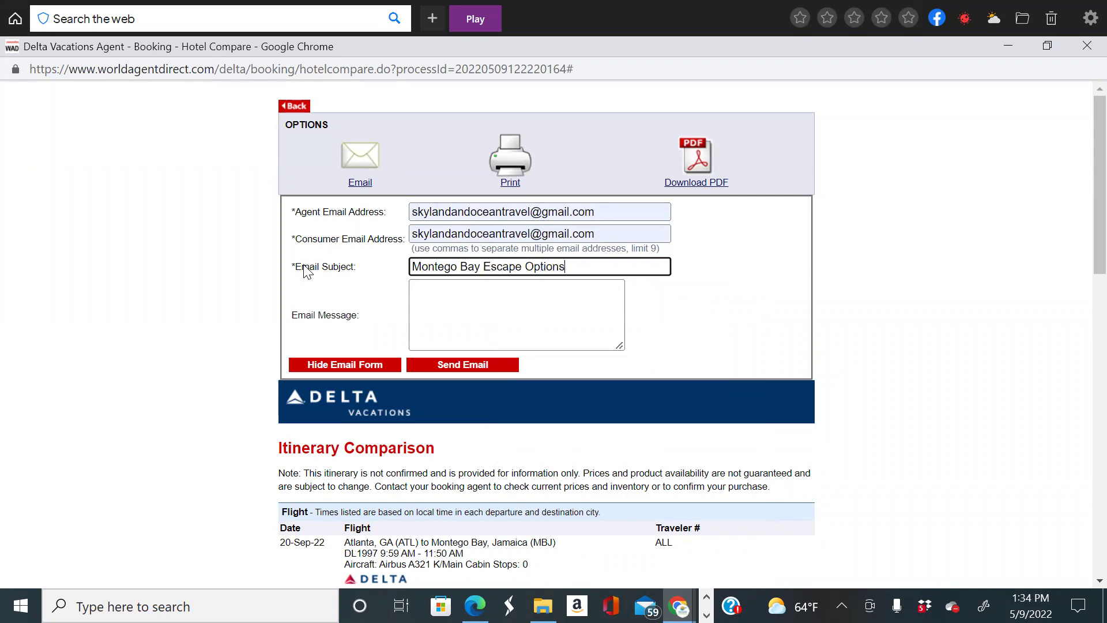
left_click(447, 339)
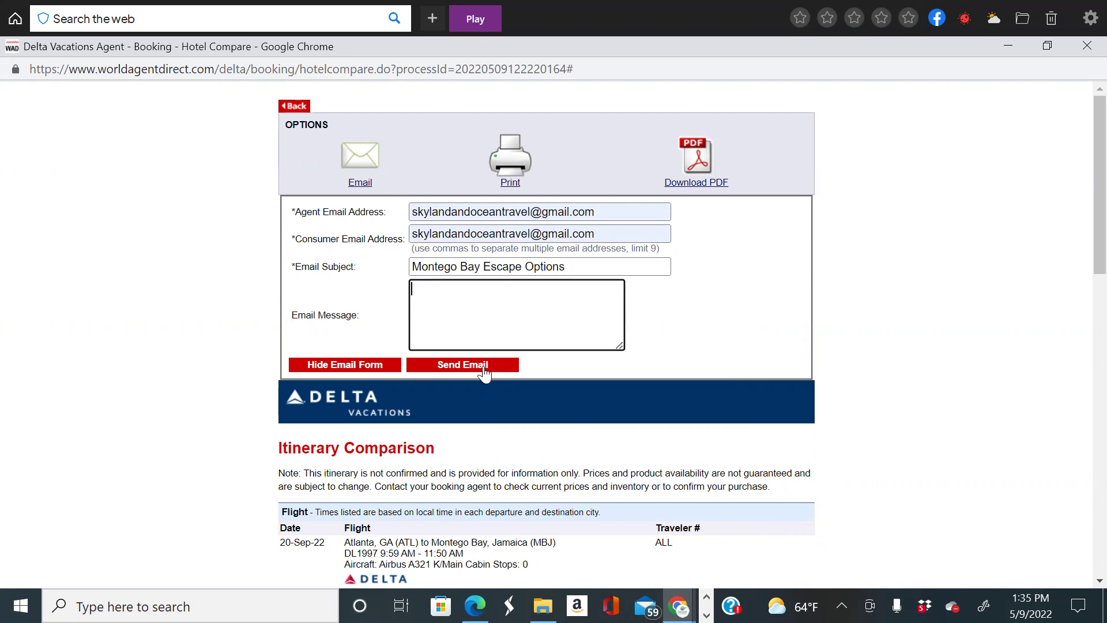
left_click(483, 364)
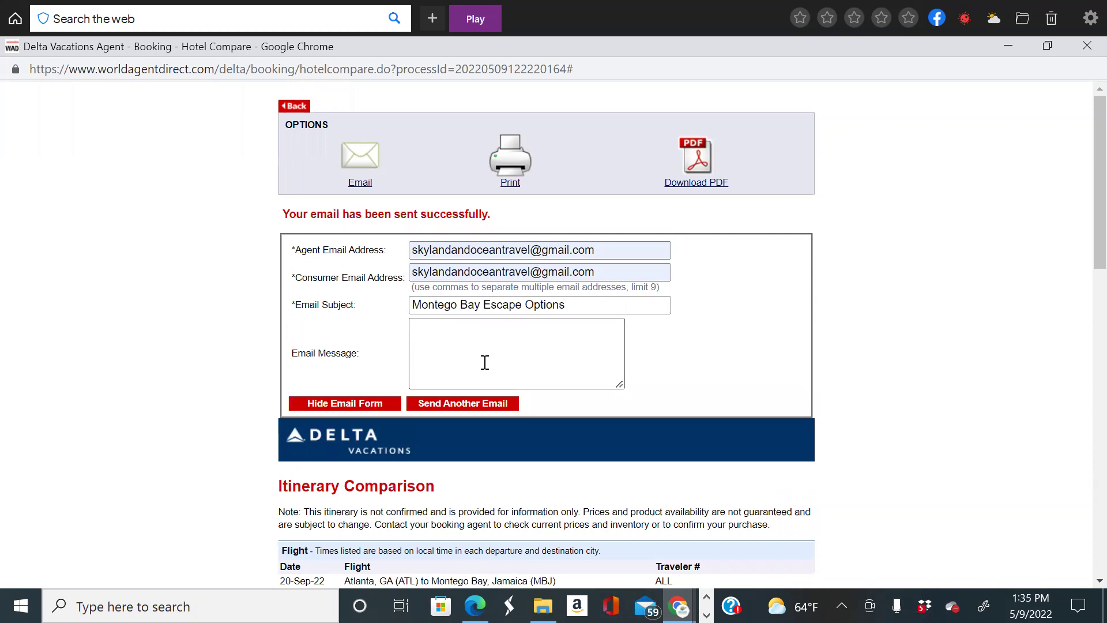
left_click(1011, 45)
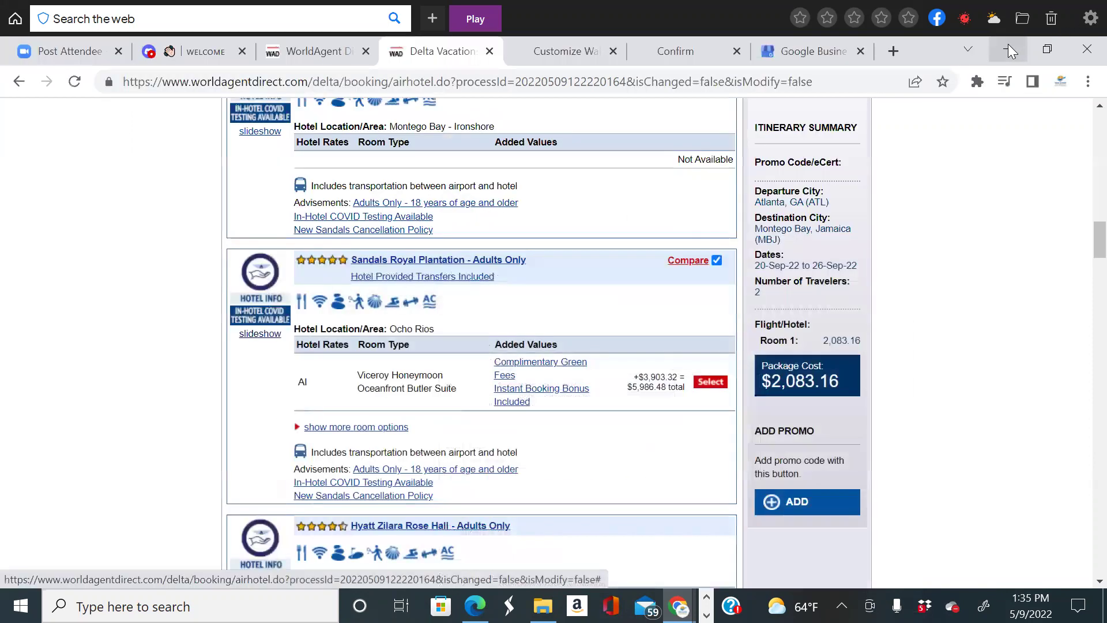
Open Gmail in a new tab and read the 'Montego Bay Escape Options' email under Updates.
left_click(894, 51)
left_click(682, 118)
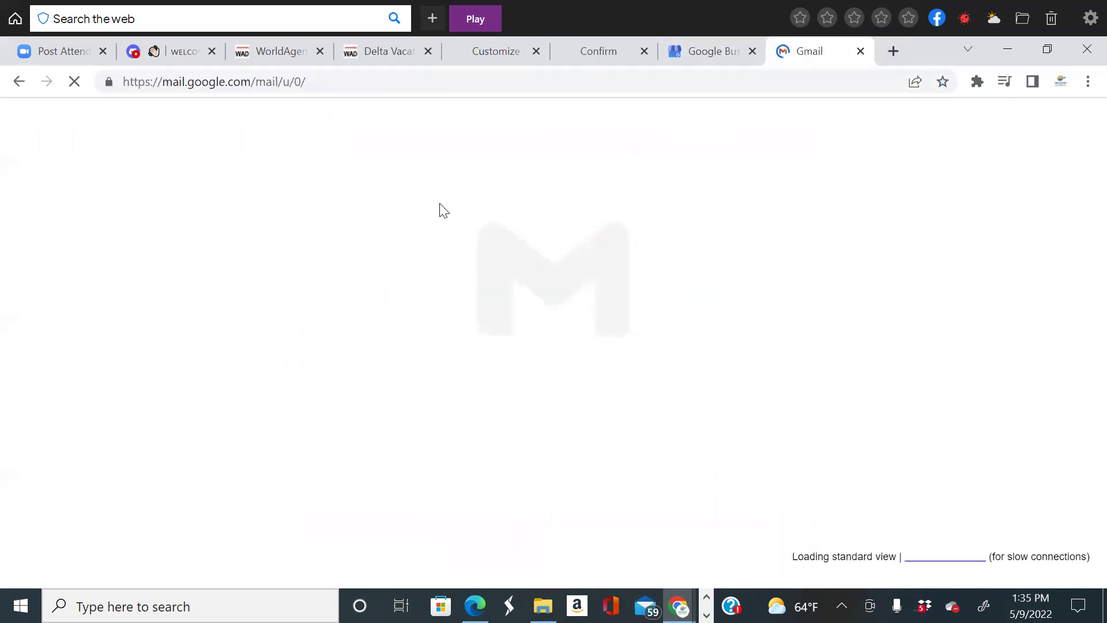
left_click(1007, 233)
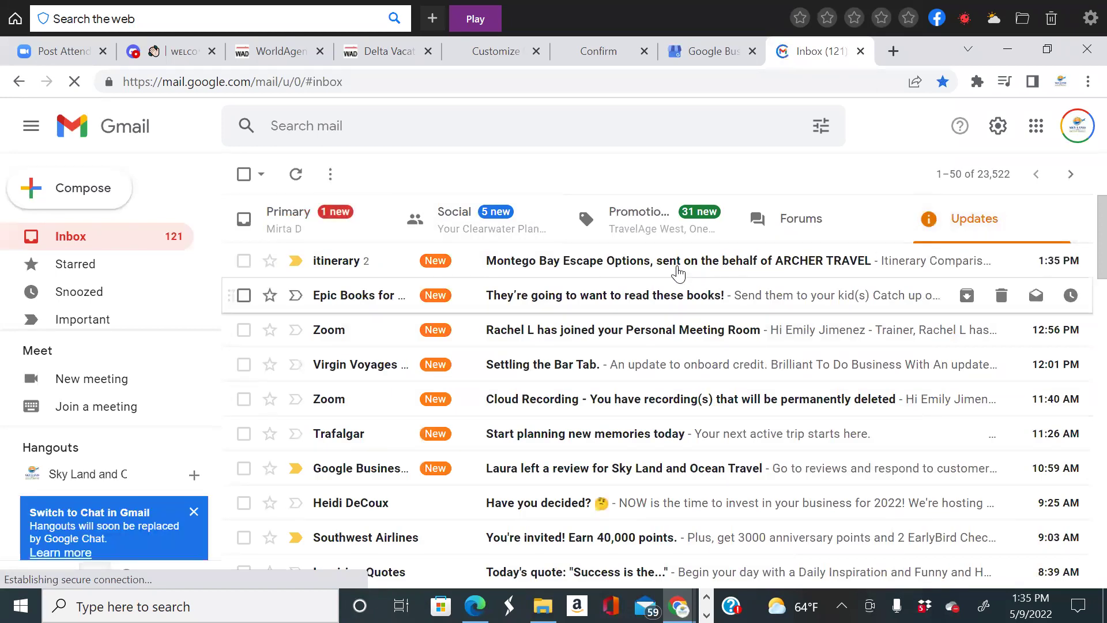
left_click(676, 261)
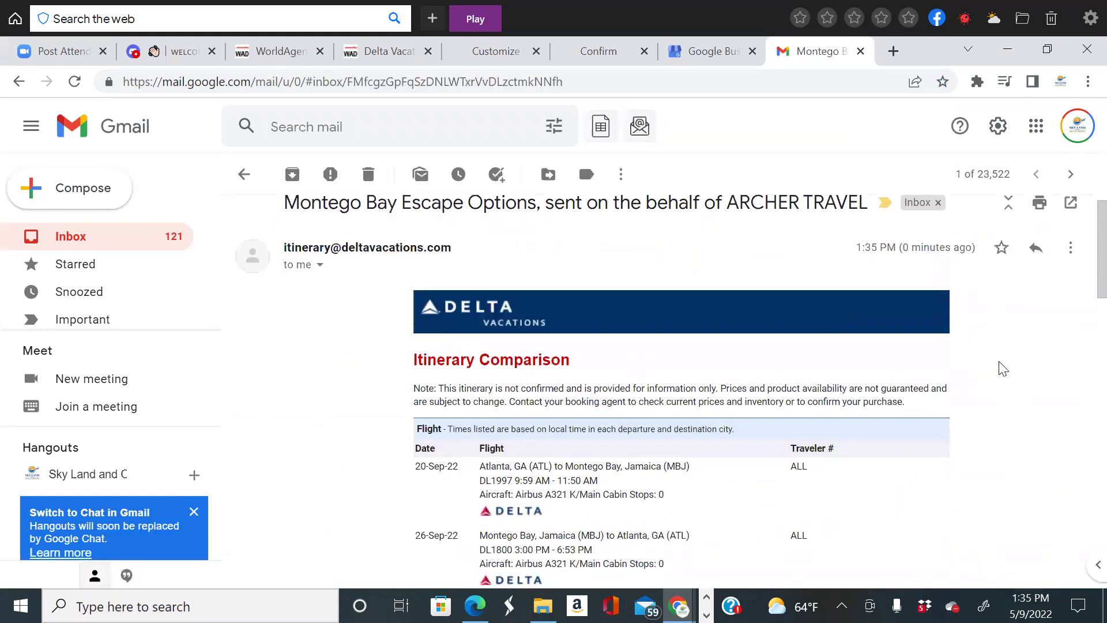
scroll(1022, 376, "down", 3)
scroll(1022, 376, "up", 3)
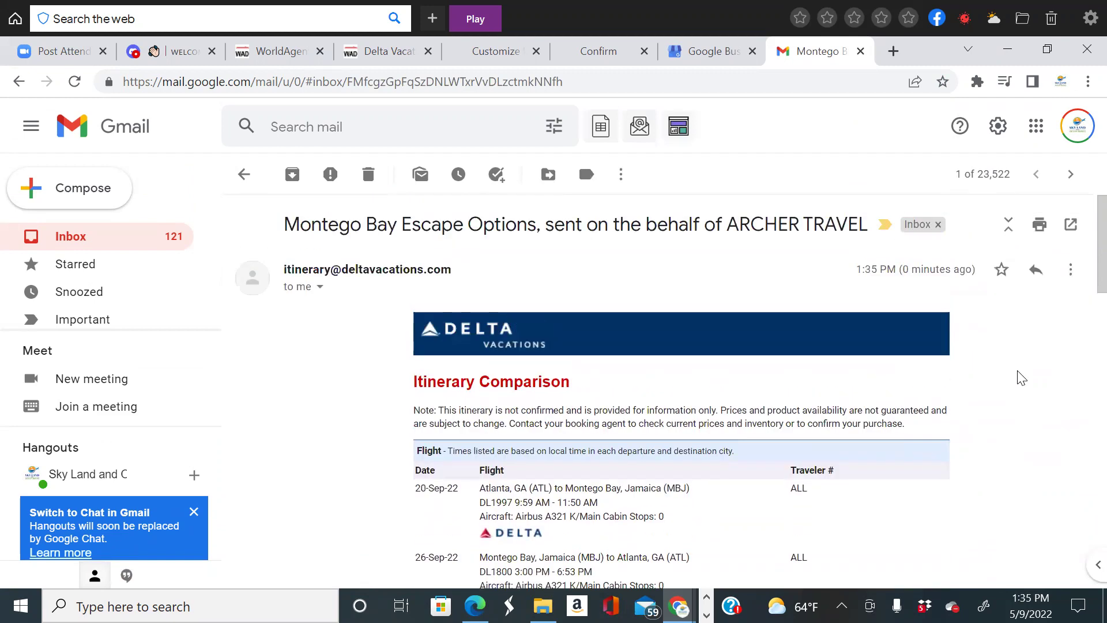
scroll(1022, 376, "down", 4)
scroll(1022, 376, "down", 10)
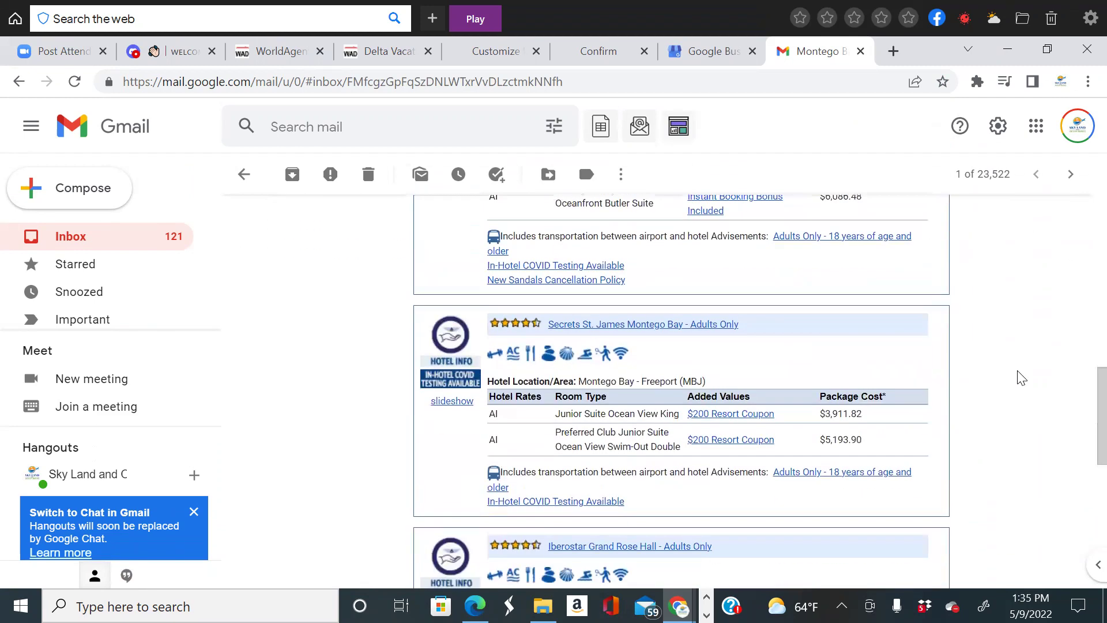
scroll(1022, 376, "up", 12)
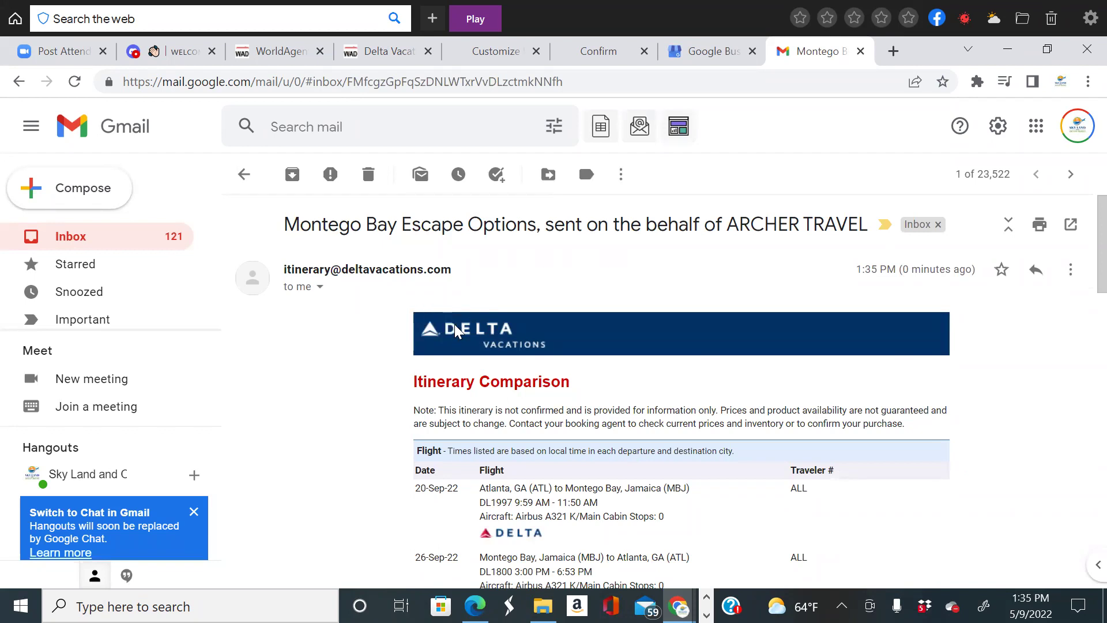
left_click(470, 285)
scroll(555, 284, "up", 2)
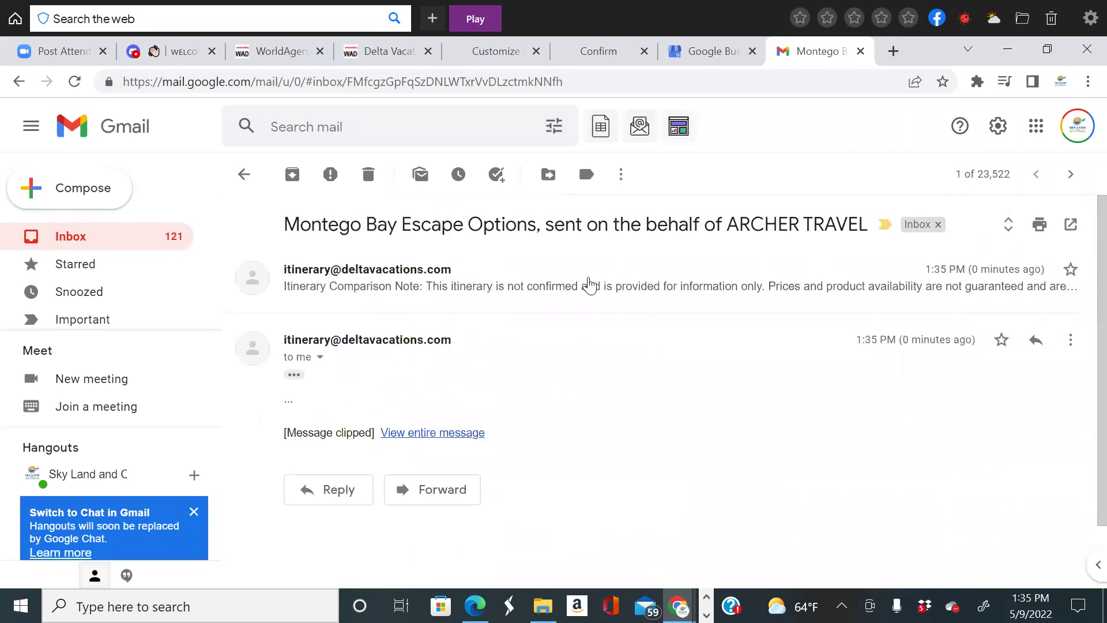
Copy the itinerary content from the Delta Vacations email.
left_click(588, 287)
scroll(409, 238, "down", 2)
left_click_drag(410, 239, 853, 296)
scroll(845, 461, "down", 10)
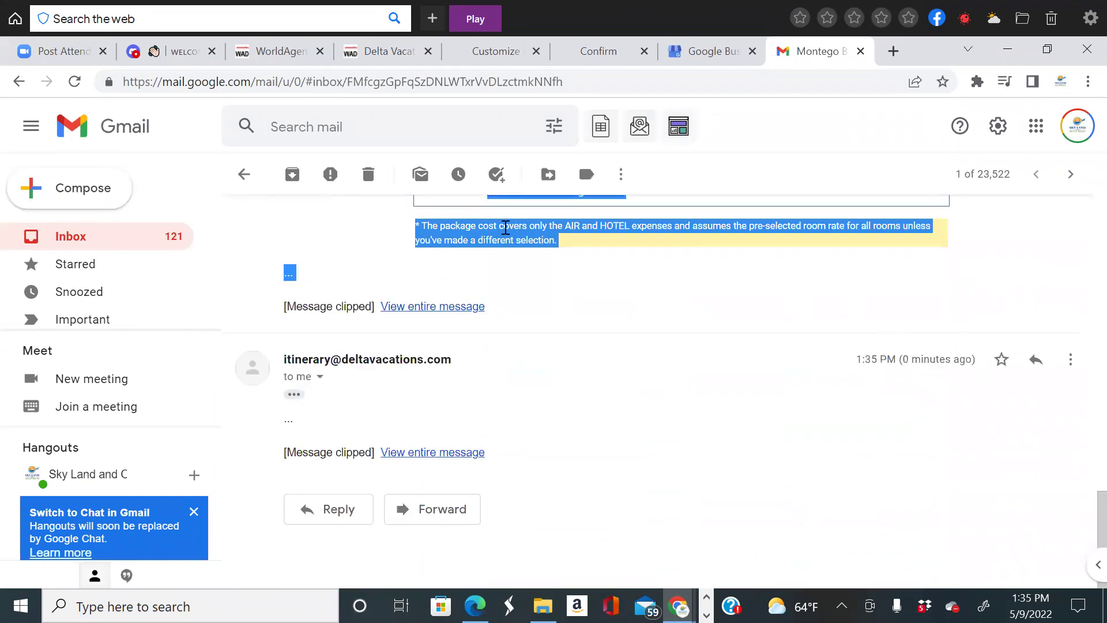
right_click(521, 237)
left_click(13, 219)
Compose a new message and paste the itinerary comparison into its body.
left_click(23, 202)
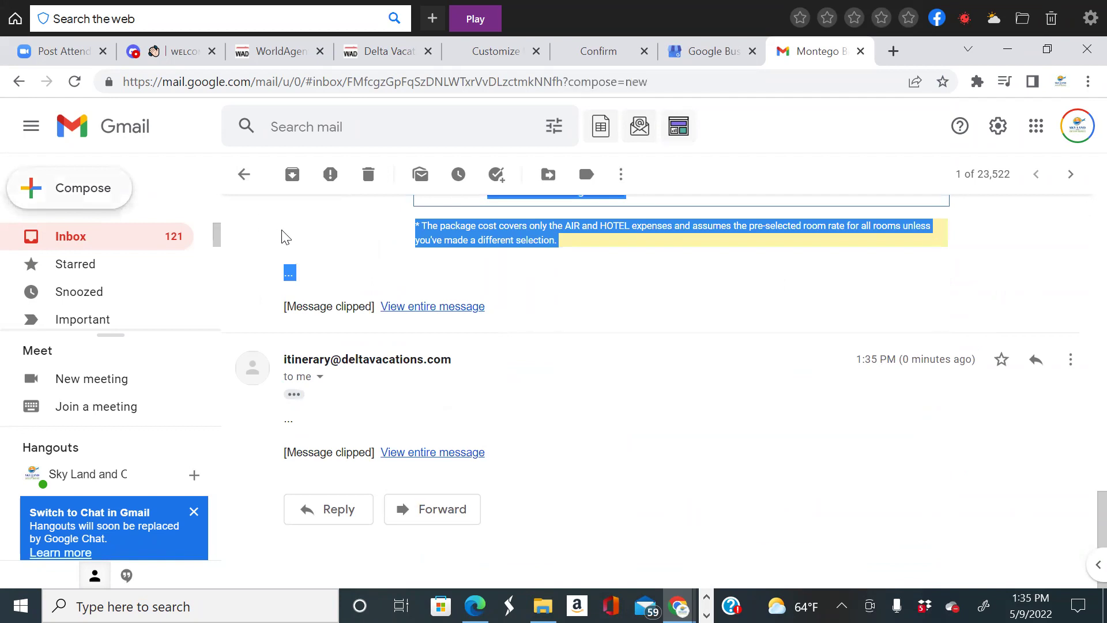
left_click(176, 254)
right_click(174, 254)
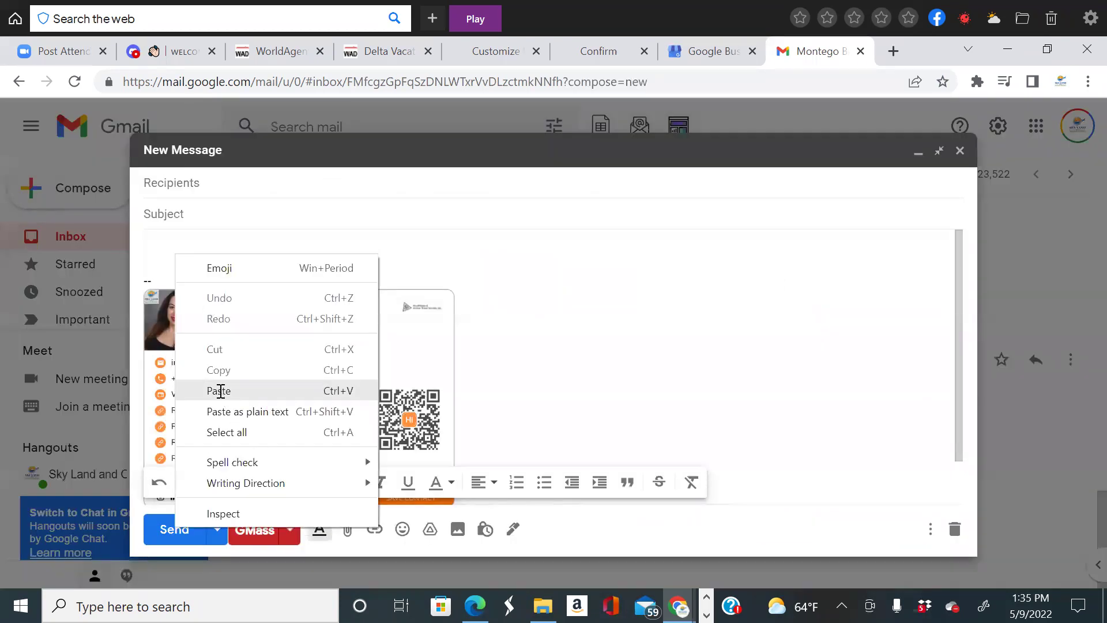
left_click(218, 390)
scroll(372, 355, "up", 10)
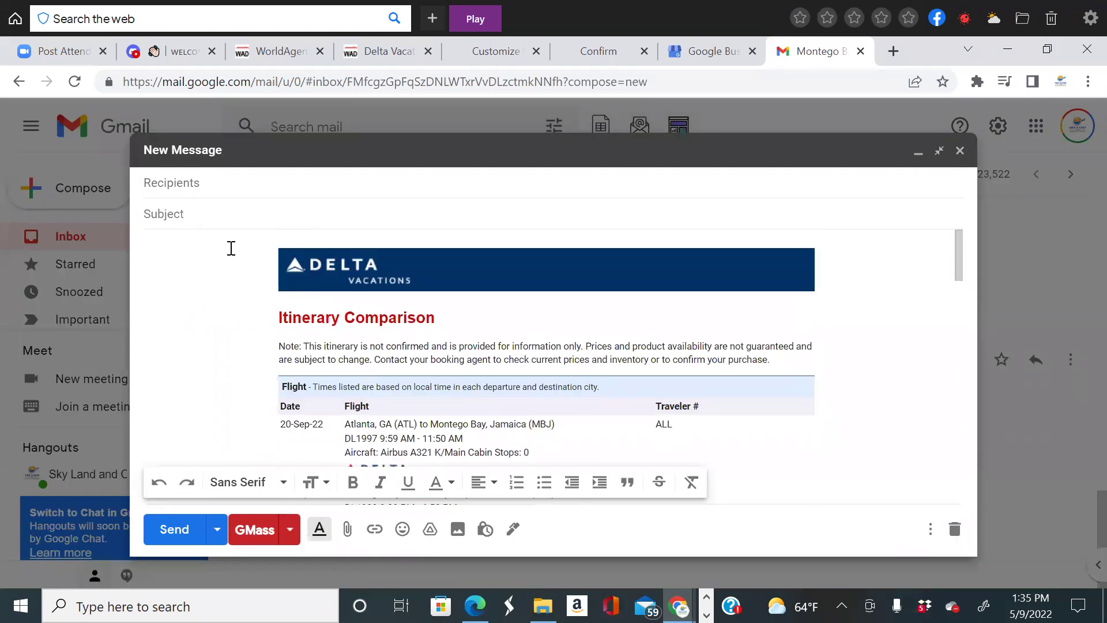
scroll(239, 253, "down", 1)
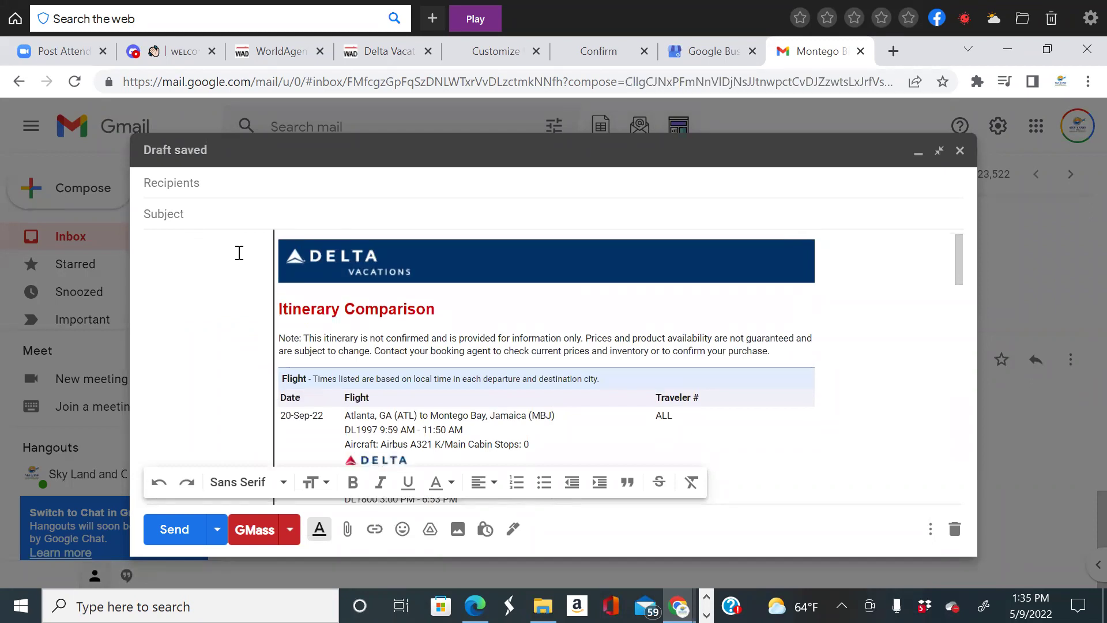
Remove the Delta Vacations banner and add blank lines above the Itinerary Comparison heading.
left_click(430, 270)
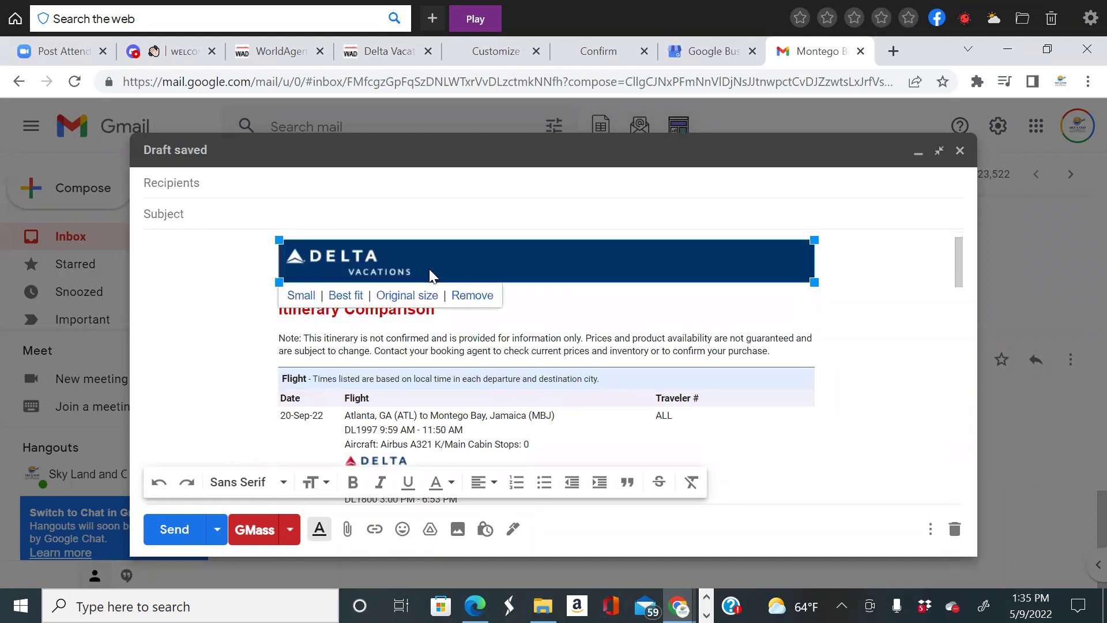
left_click(469, 295)
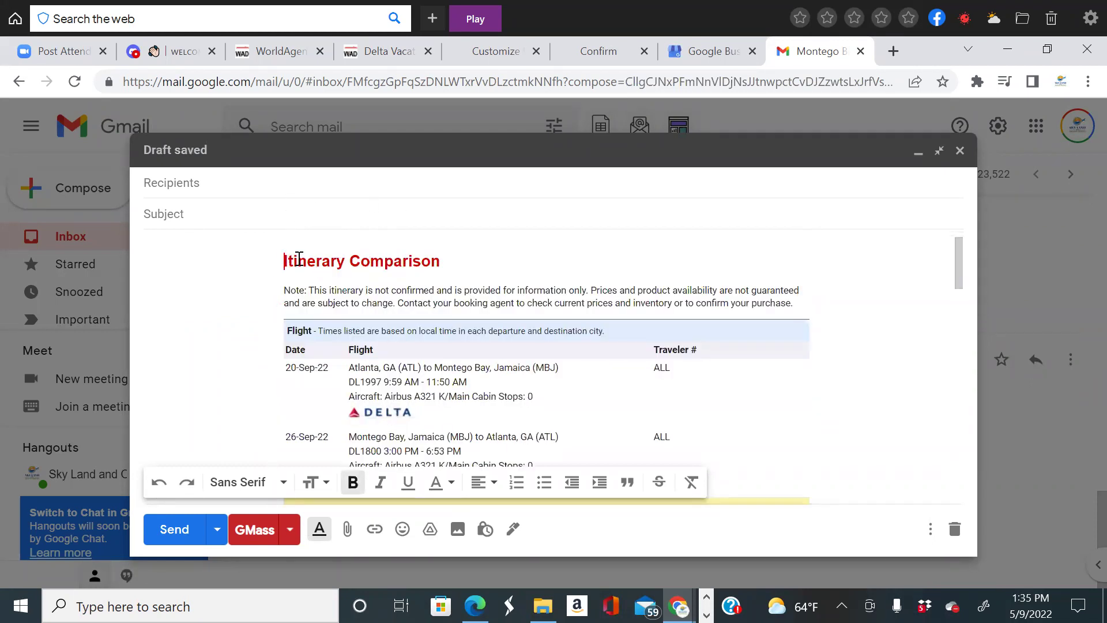
key("Return")
key("Return")
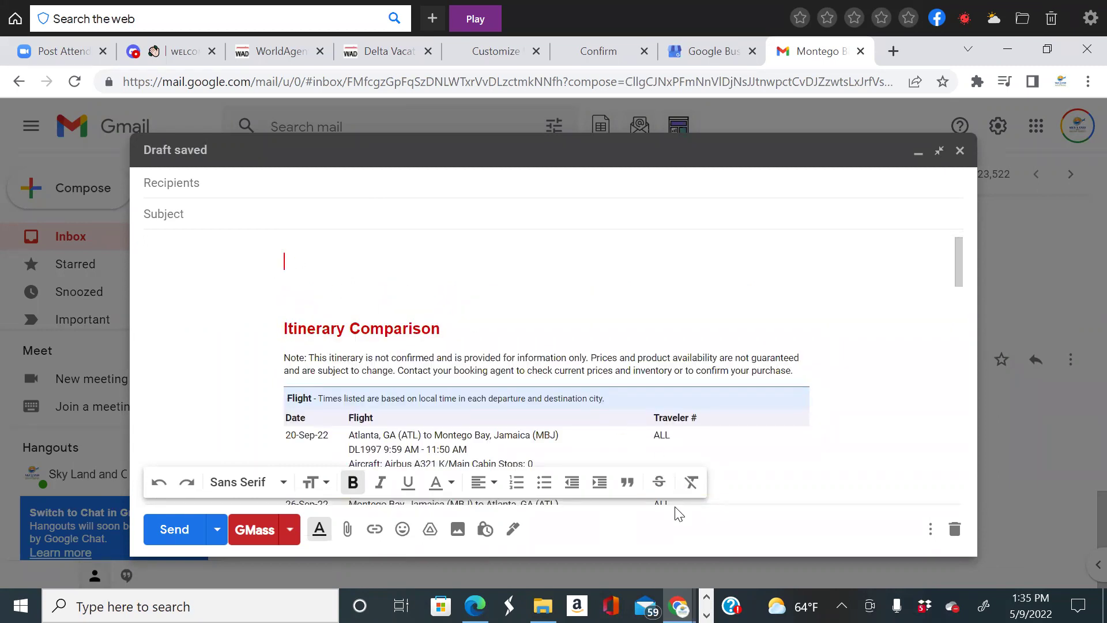
scroll(823, 459, "down", 3)
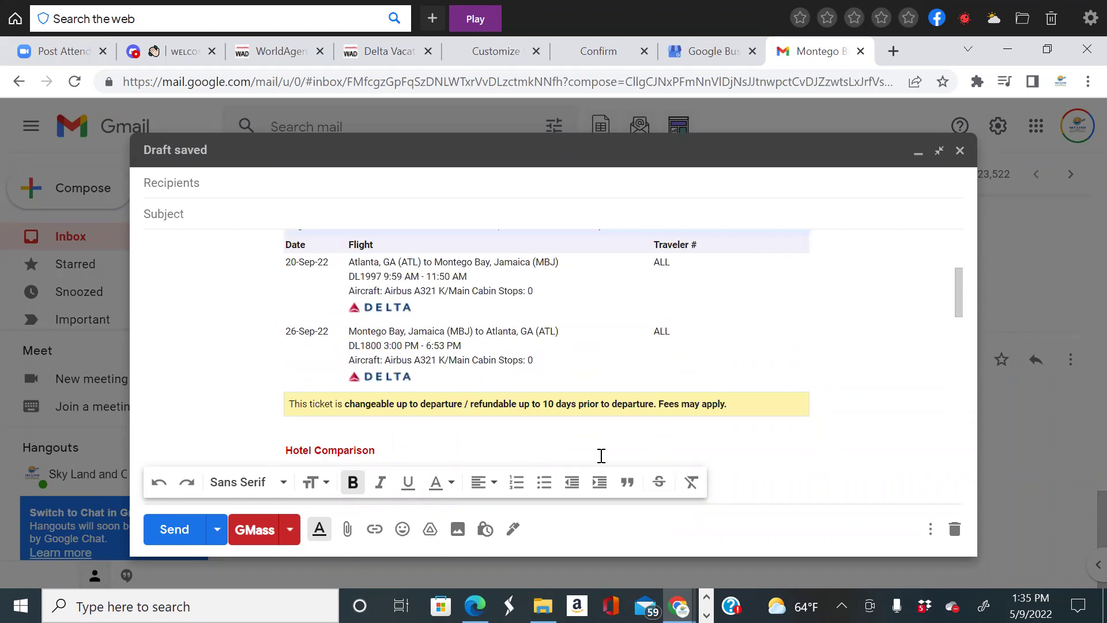
scroll(878, 382, "down", 3)
scroll(971, 276, "up", 6)
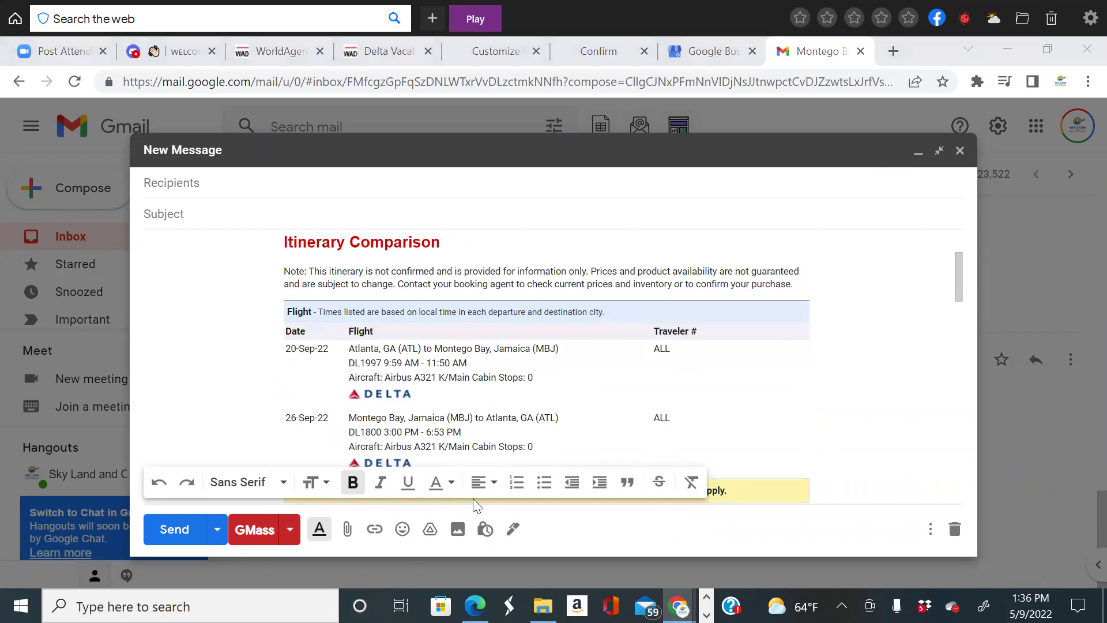
scroll(281, 261, "up", 2)
left_click(281, 260)
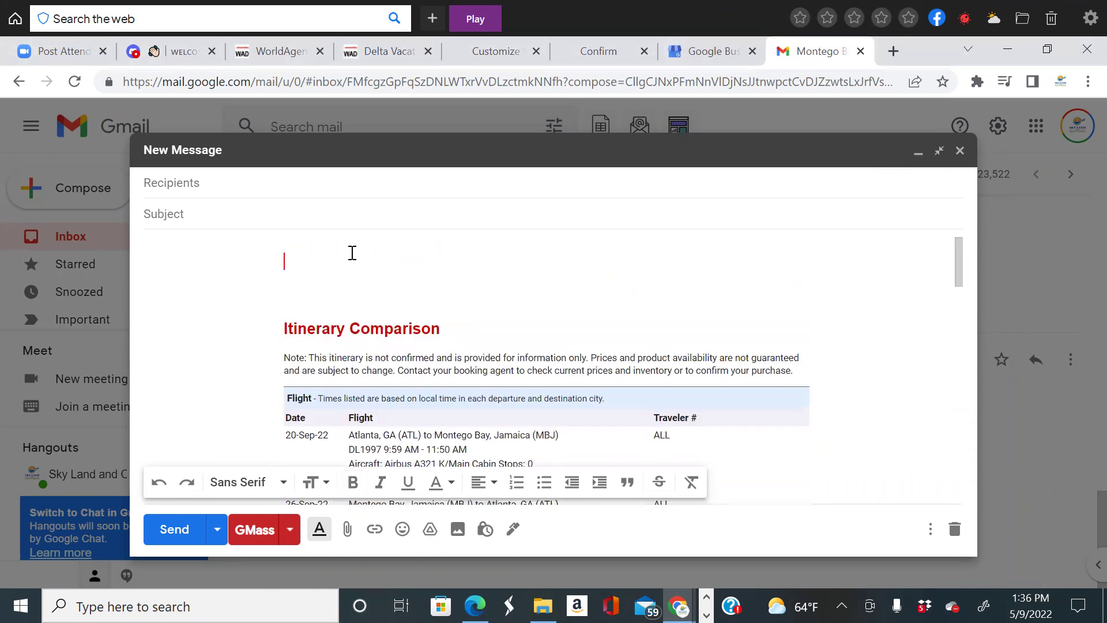
Insert the Sky Land and Ocean Travel logo photo at Small size.
left_click(458, 529)
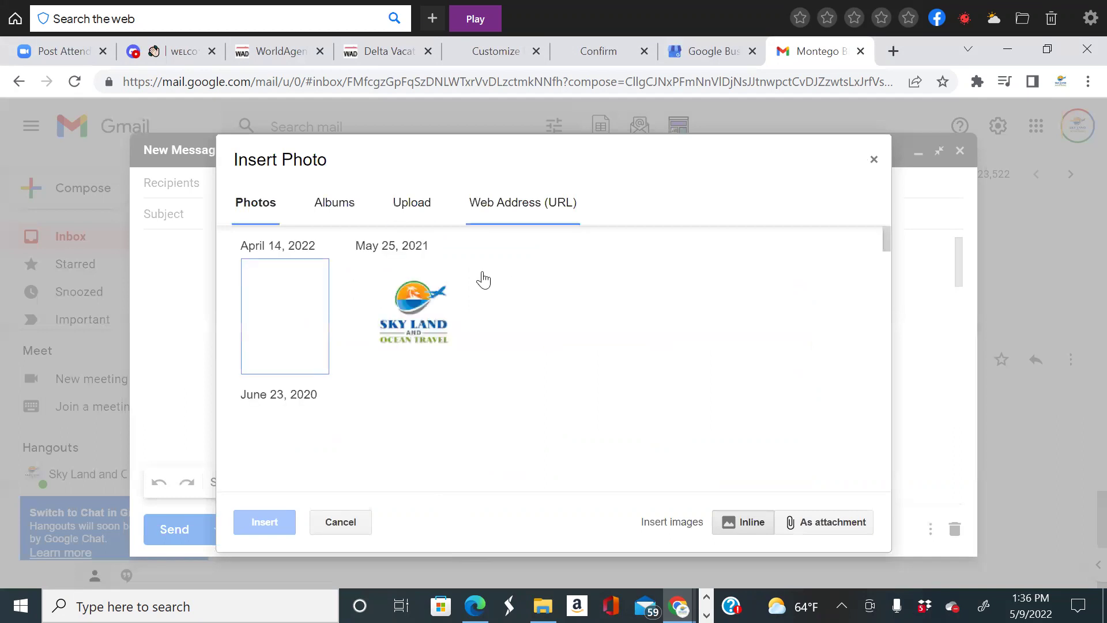
left_click(418, 301)
left_click(267, 523)
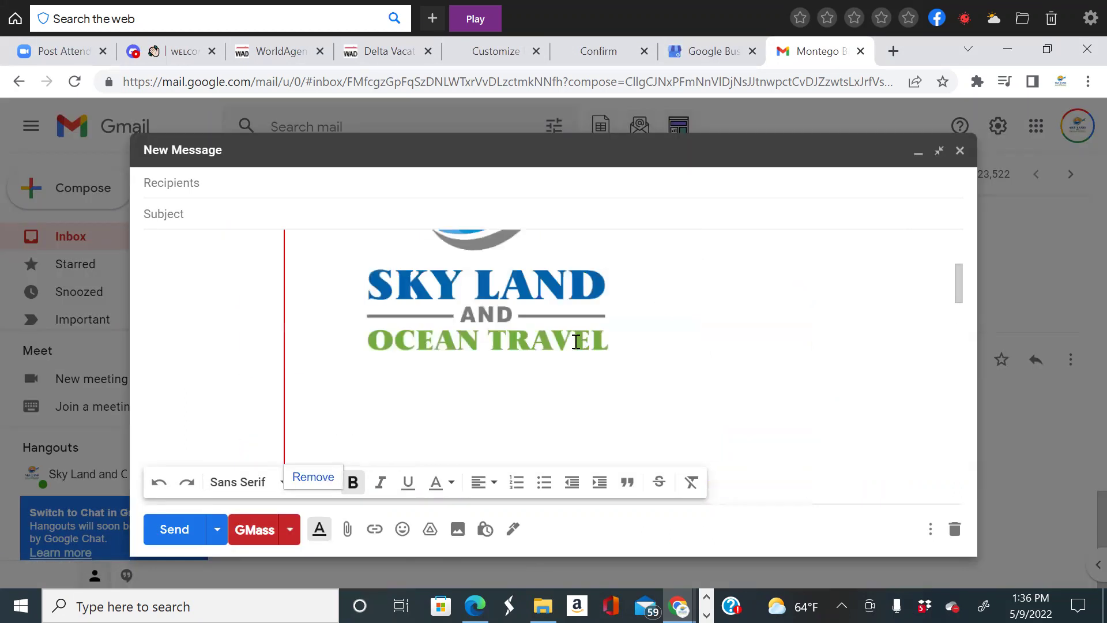
scroll(576, 341, "down", 3)
scroll(425, 307, "up", 3)
left_click(431, 318)
scroll(404, 346, "down", 1)
left_click(303, 387)
scroll(427, 380, "up", 5)
scroll(519, 363, "down", 5)
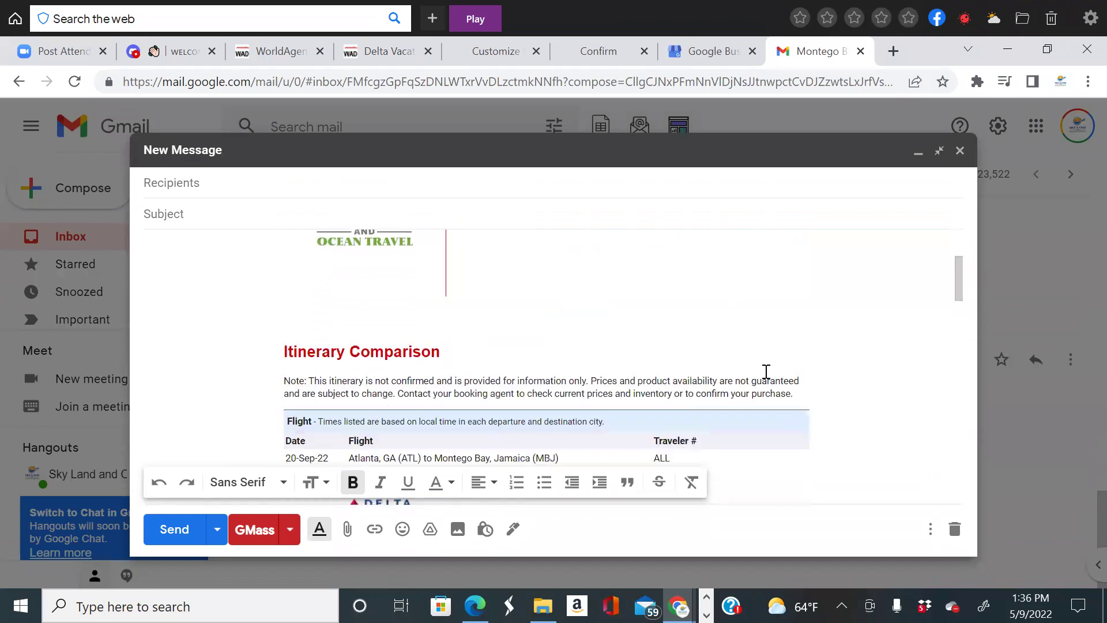
scroll(774, 375, "up", 3)
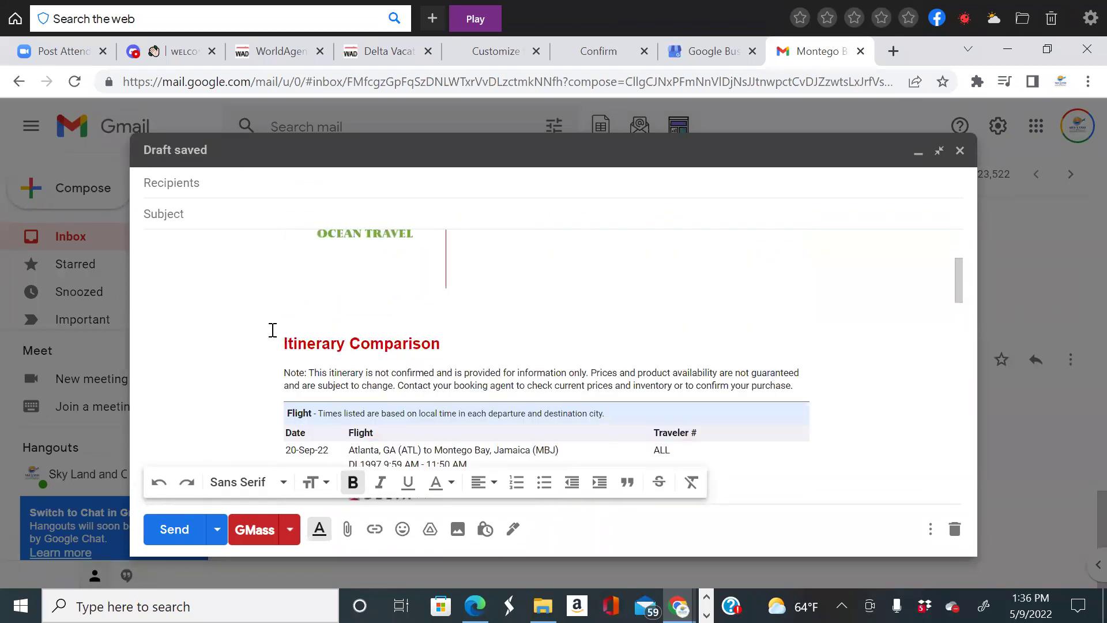
Add a blank line above Itinerary Comparison and minimize the draft.
left_click(317, 329)
left_click(319, 341)
left_click(286, 341)
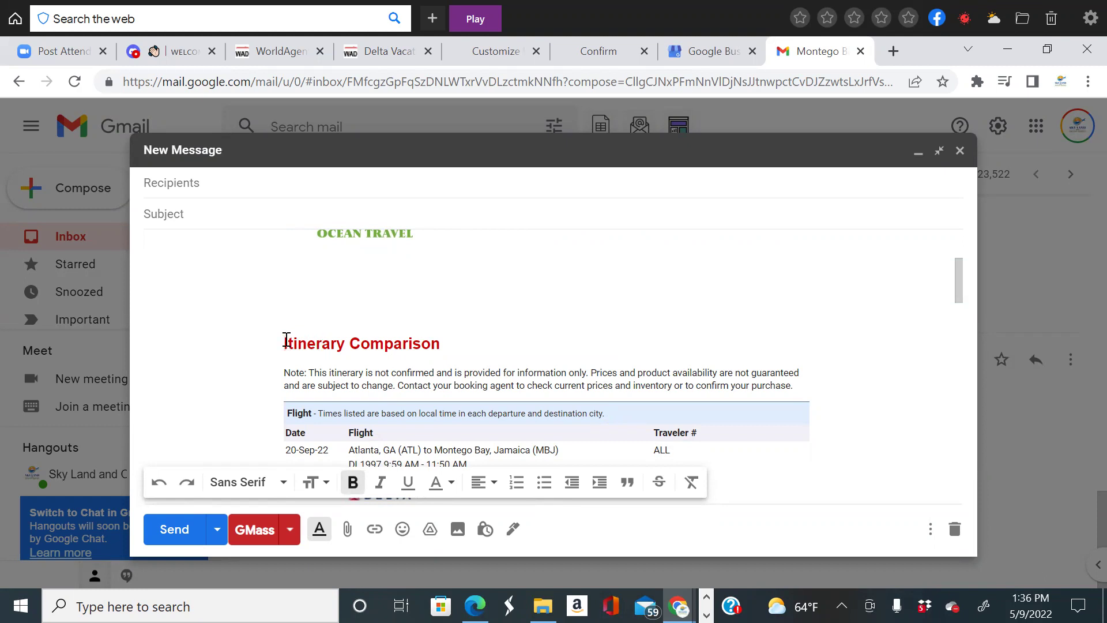
key("Return")
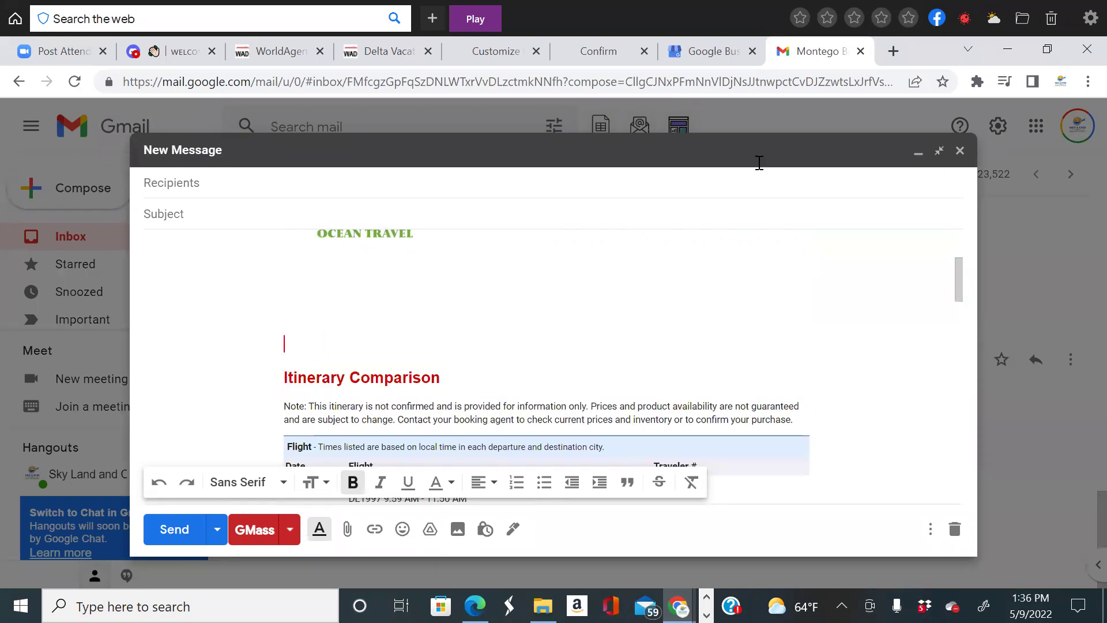
left_click(124, 261)
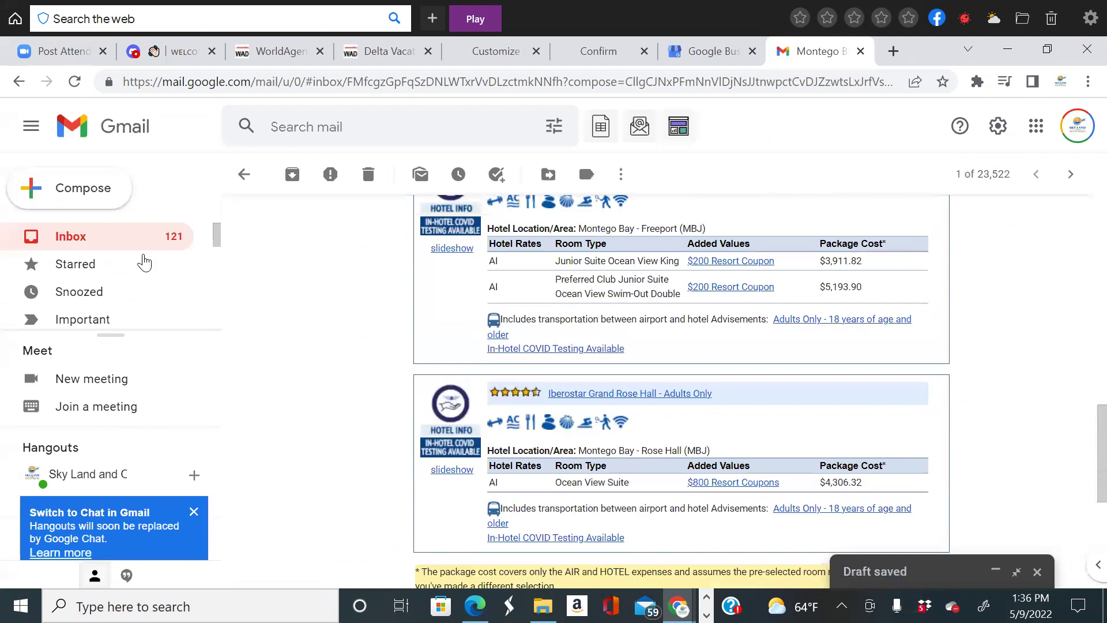
Search Sent mail for 'monteg' and open the Montego Bay Escape departing from Atlanta email.
scroll(103, 269, "down", 2)
left_click(102, 267)
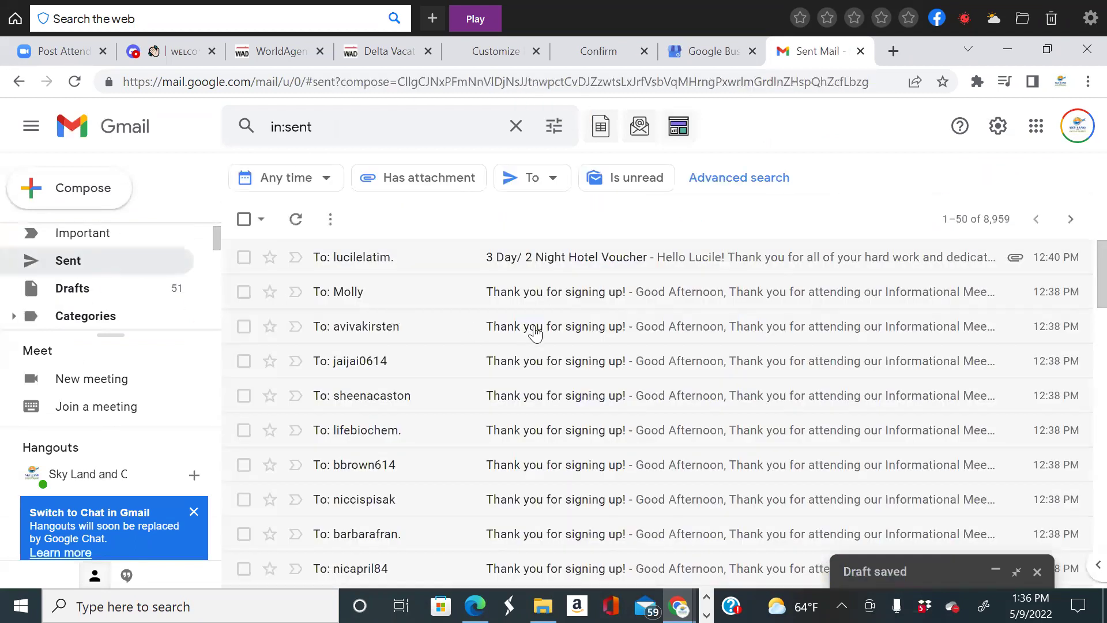
scroll(662, 292, "down", 3)
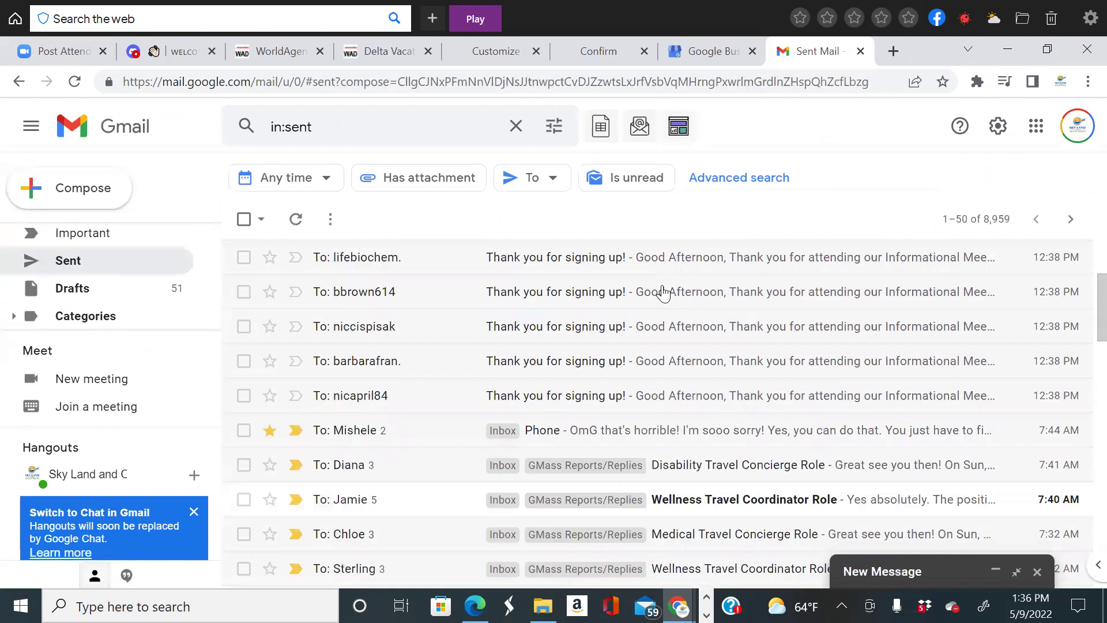
scroll(662, 292, "down", 3)
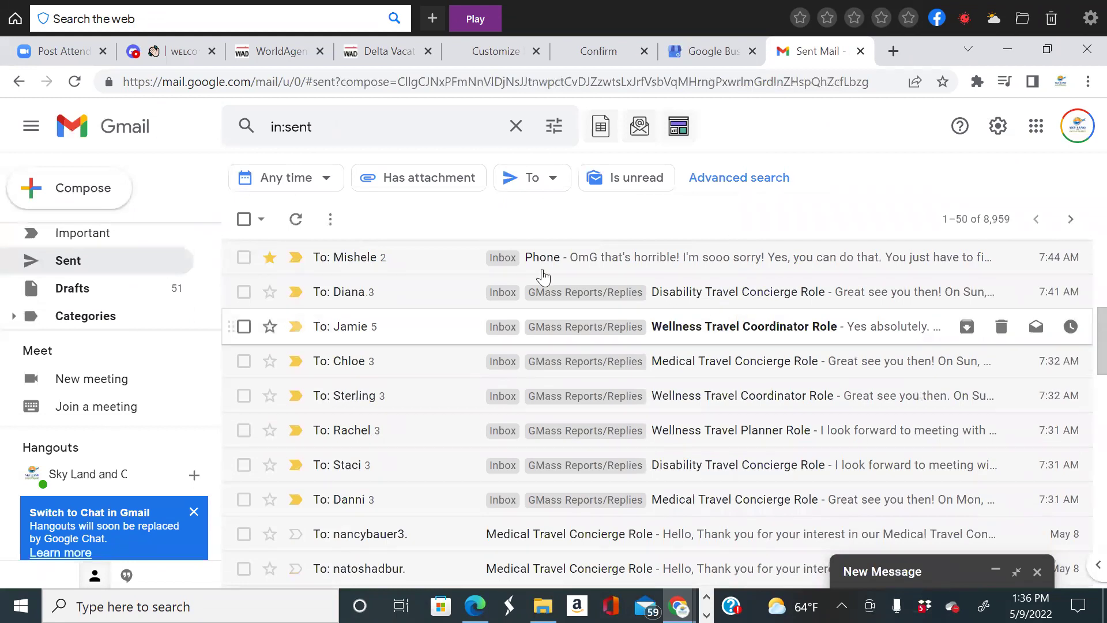
scroll(692, 320, "up", 6)
key("/")
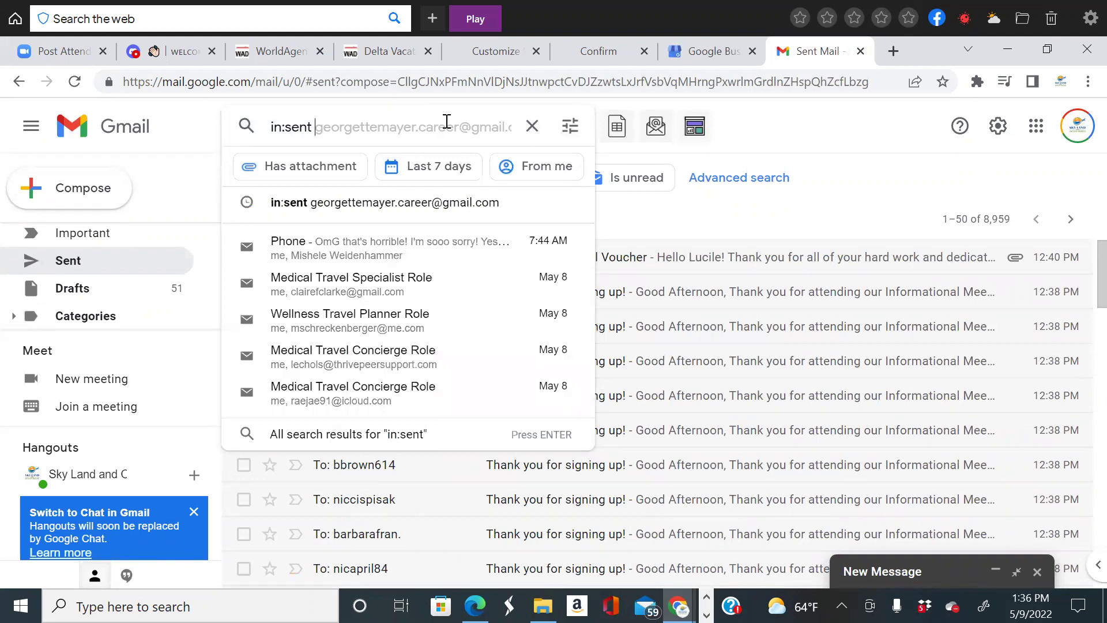
type("monteg")
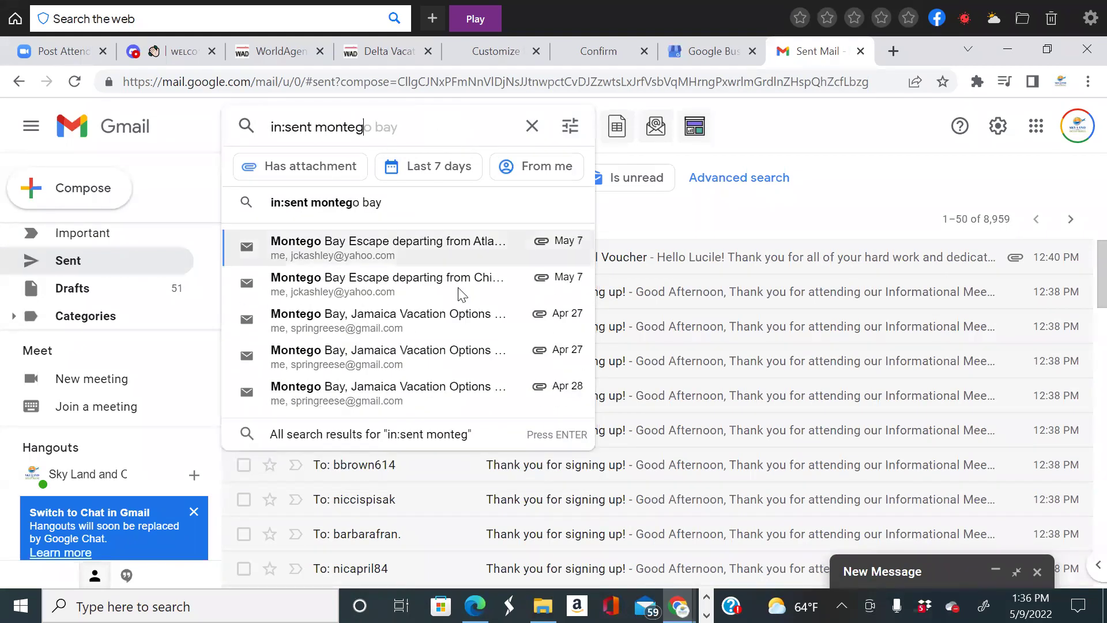
key("Return")
left_click(465, 274)
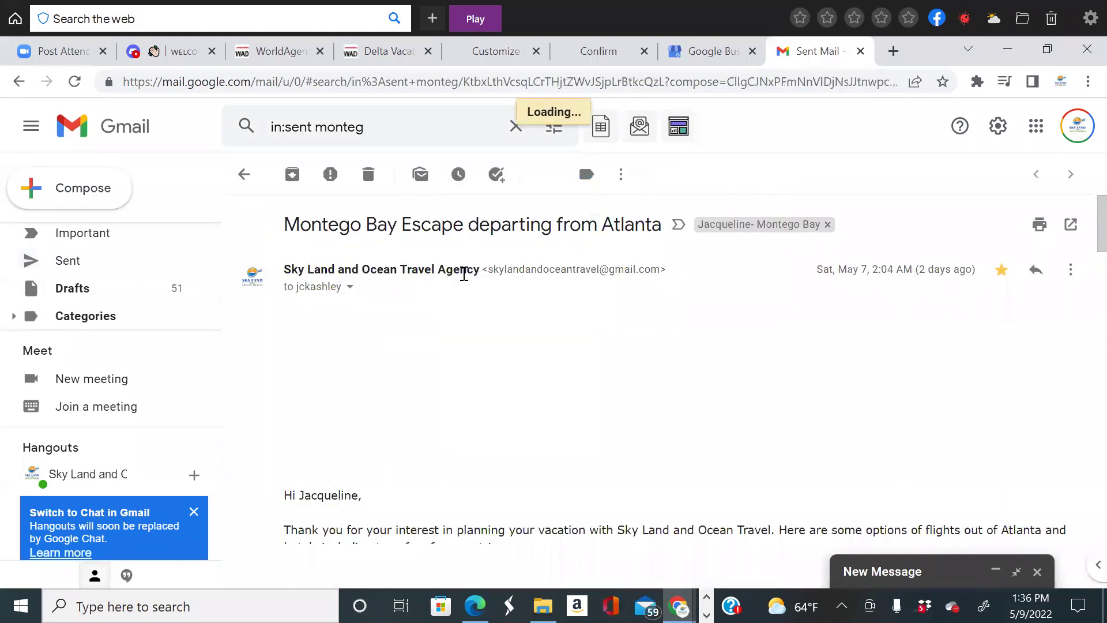
Copy the email's greeting and intro paragraphs, then bring back the minimized draft.
scroll(317, 425, "down", 3)
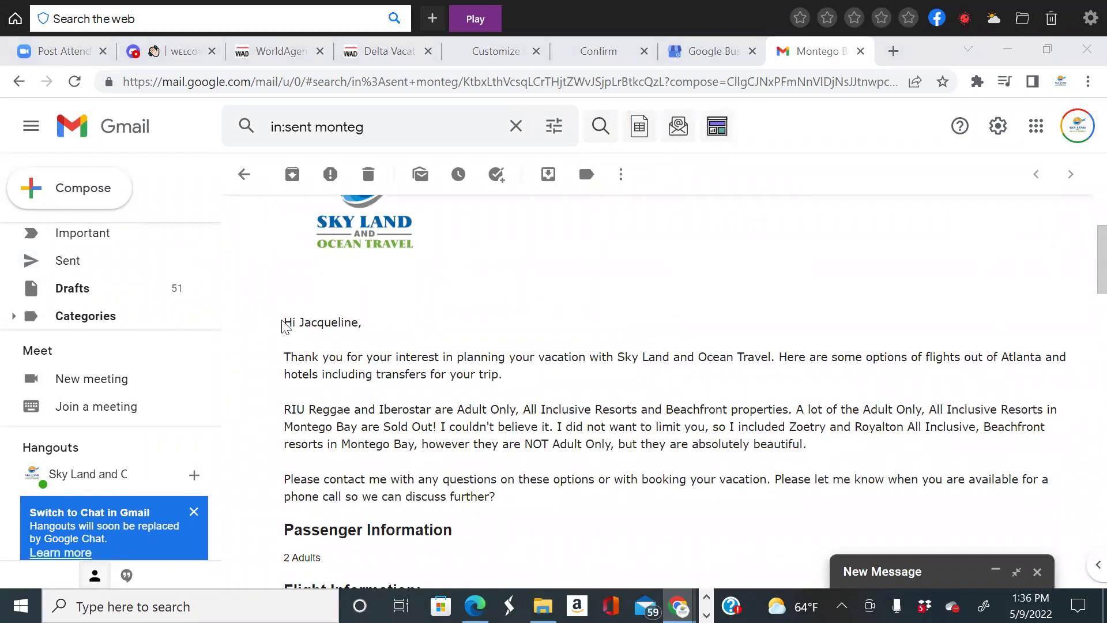
left_click_drag(283, 326, 522, 498)
right_click(554, 358)
left_click(596, 365)
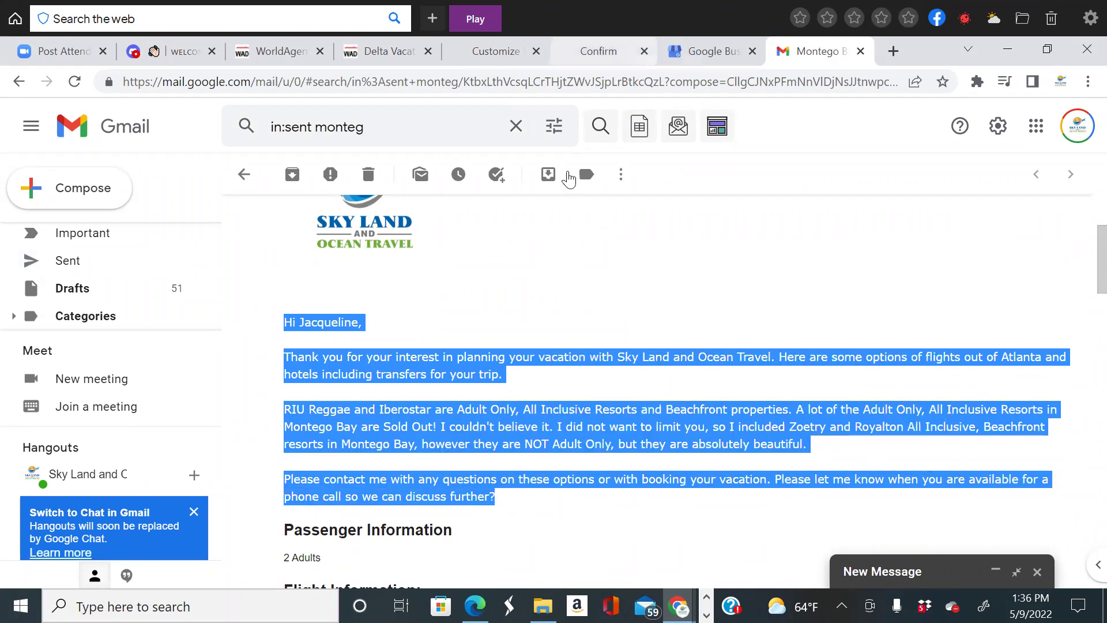
left_click(1032, 580)
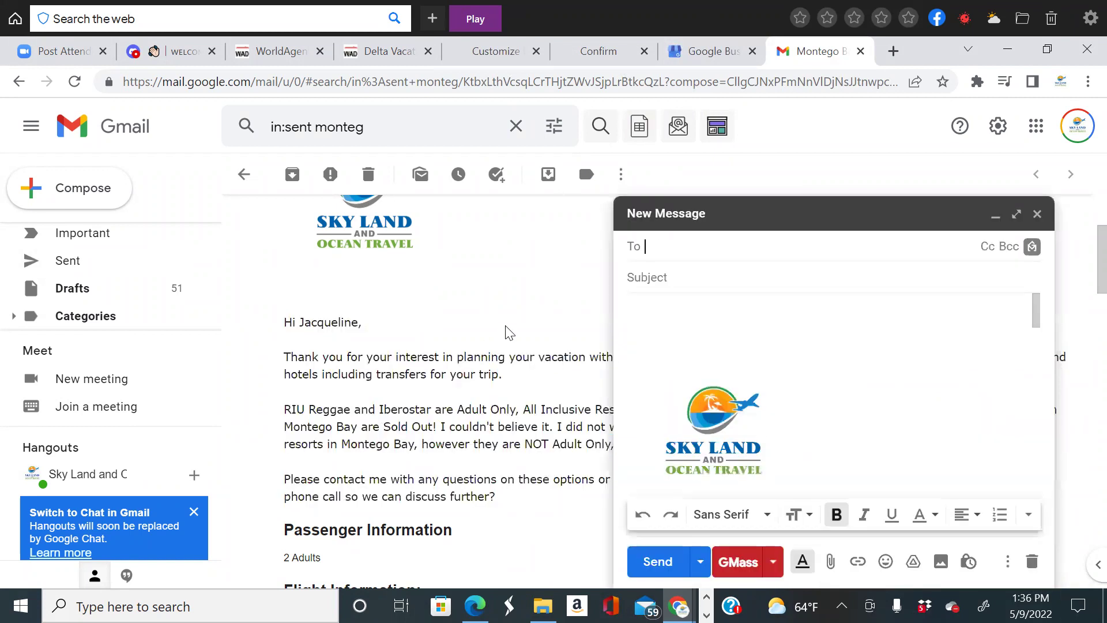
Expand the draft to full size and remove the customer's name after 'Hi'.
left_click(1017, 214)
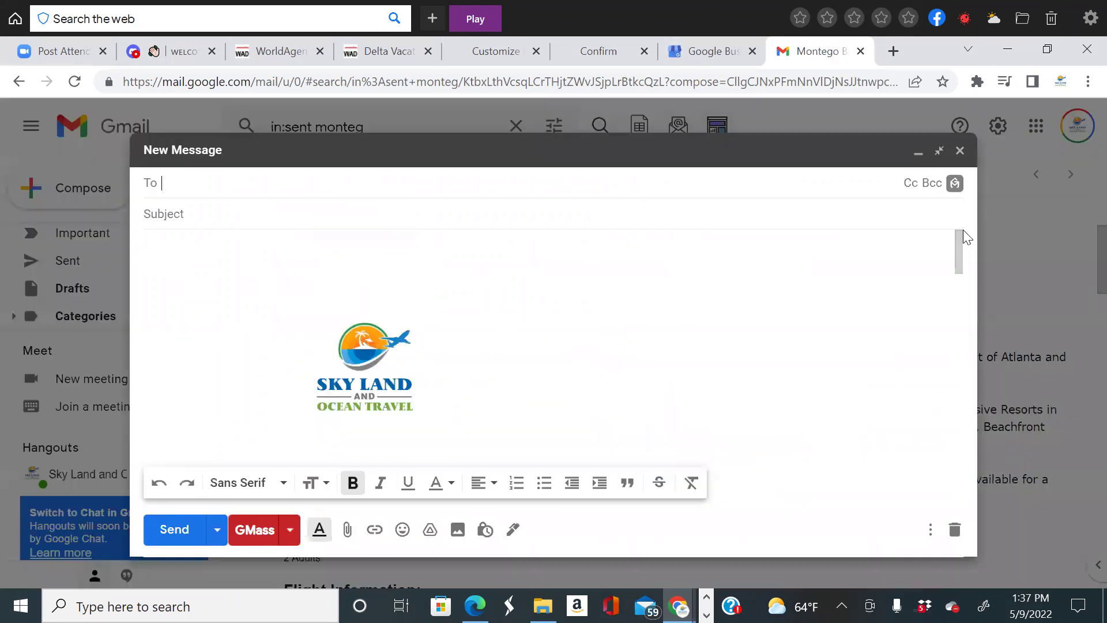
scroll(350, 308, "down", 4)
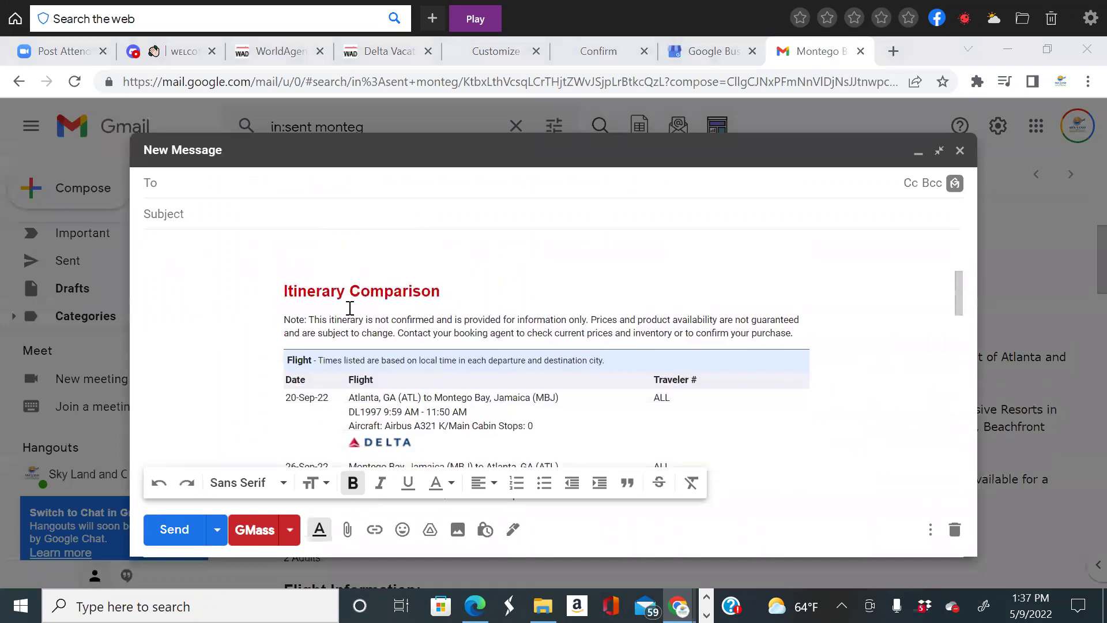
left_click(311, 254)
right_click(312, 255)
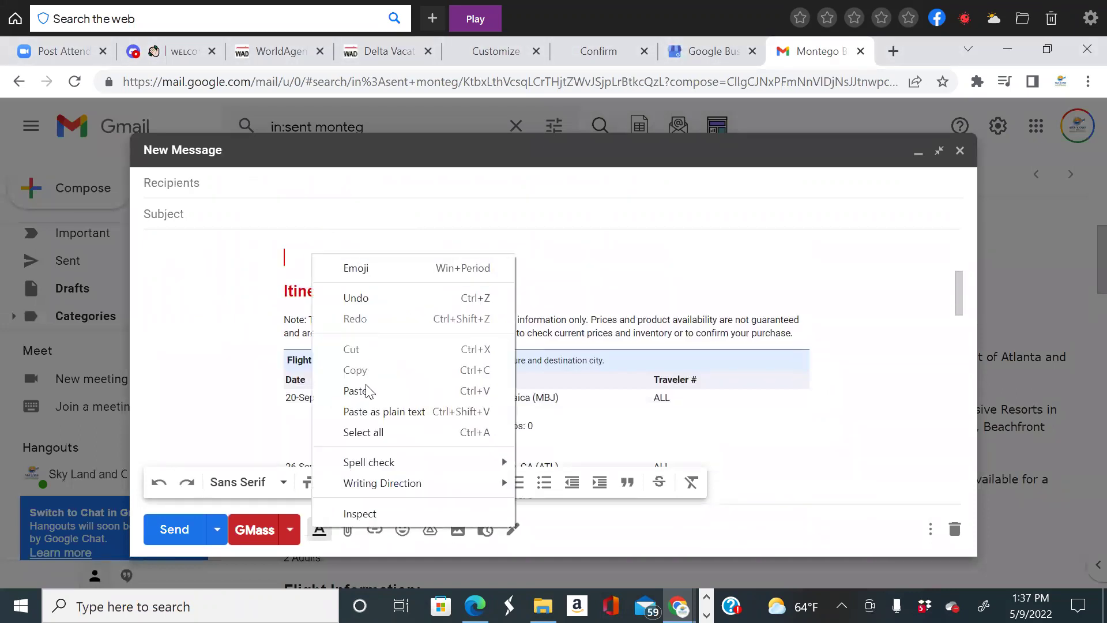
scroll(430, 345, "up", 7)
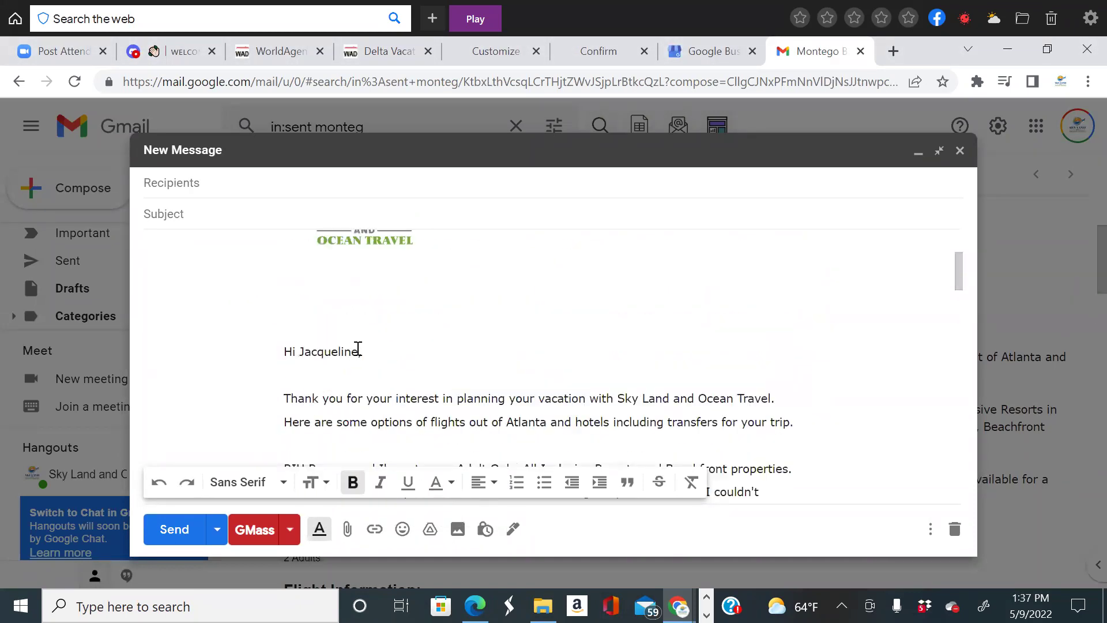
left_click(358, 349)
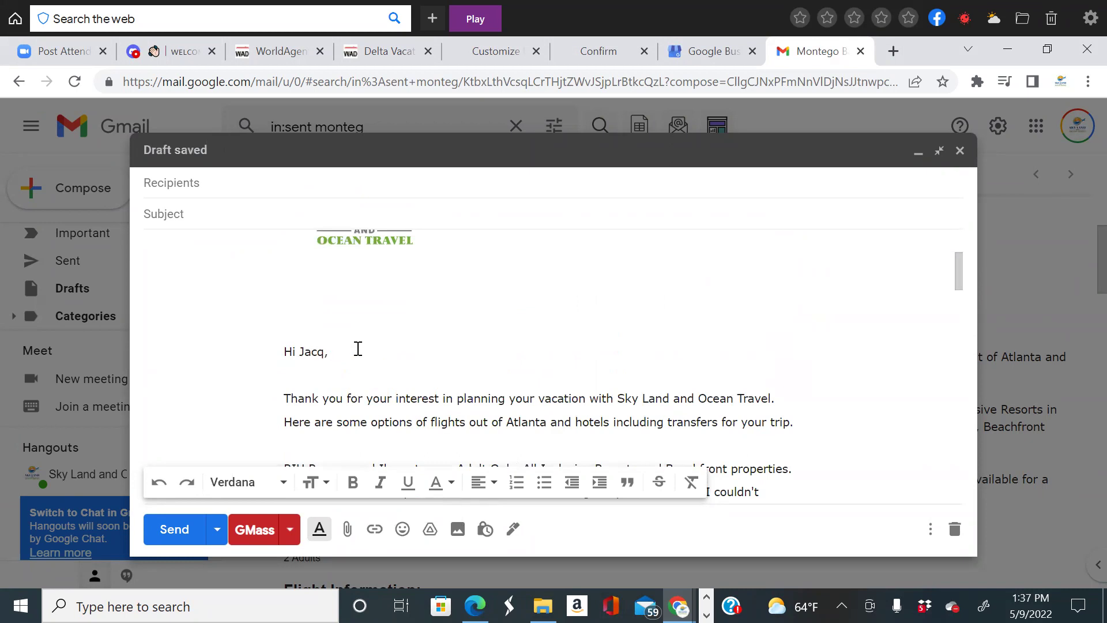
Delete the RIU Reggae adults-only resorts paragraph along with the leftover blank lines.
scroll(646, 378, "down", 2)
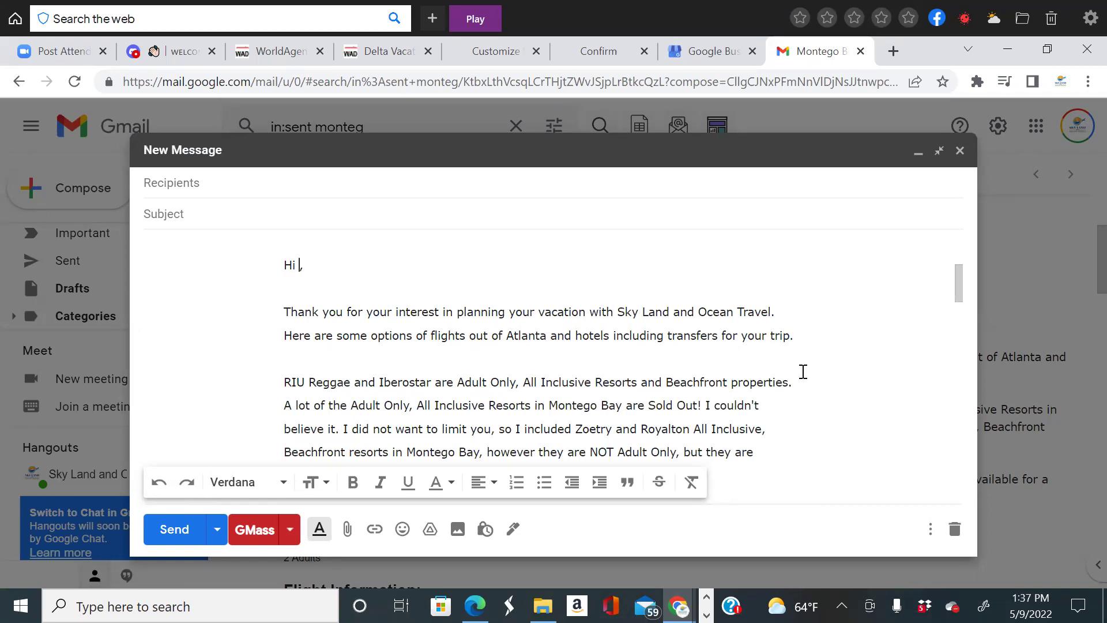
scroll(720, 356, "down", 1)
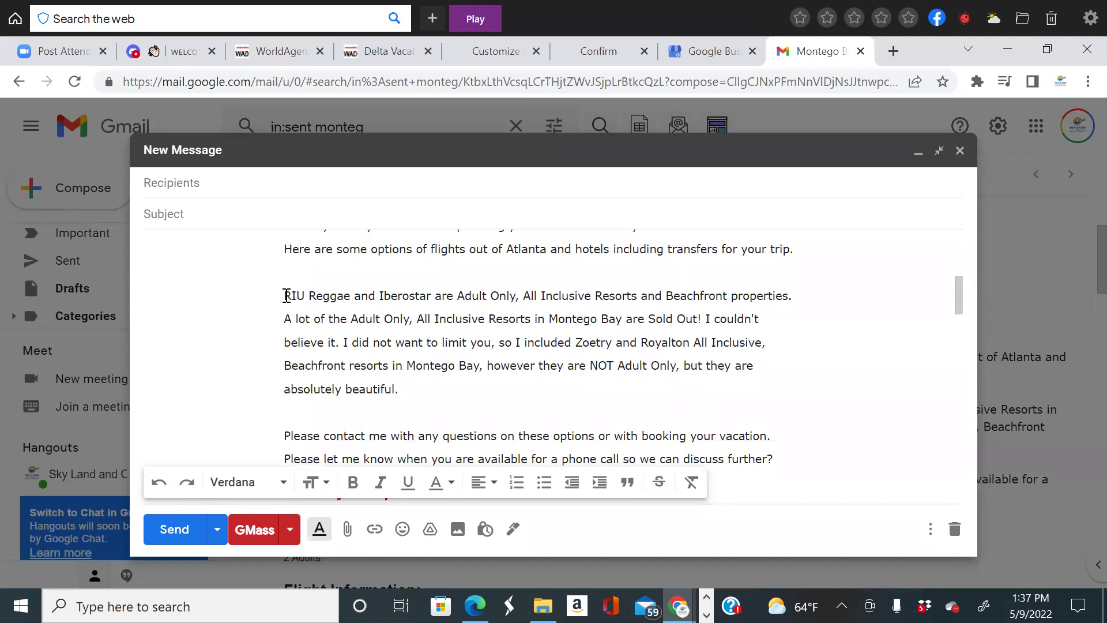
left_click_drag(286, 296, 429, 395)
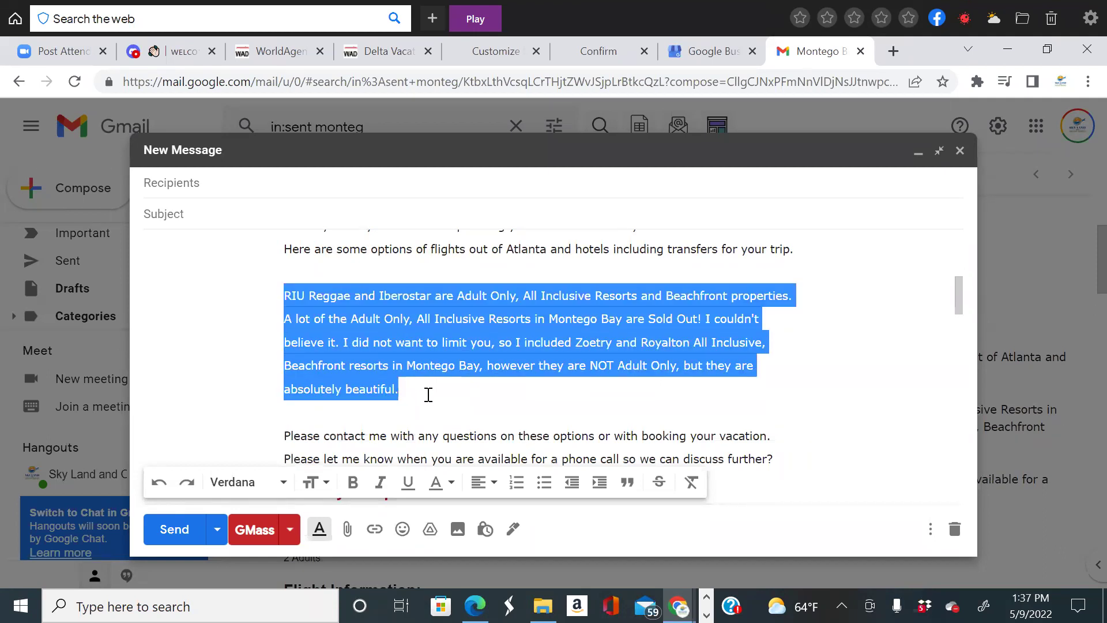
key("BackSpace")
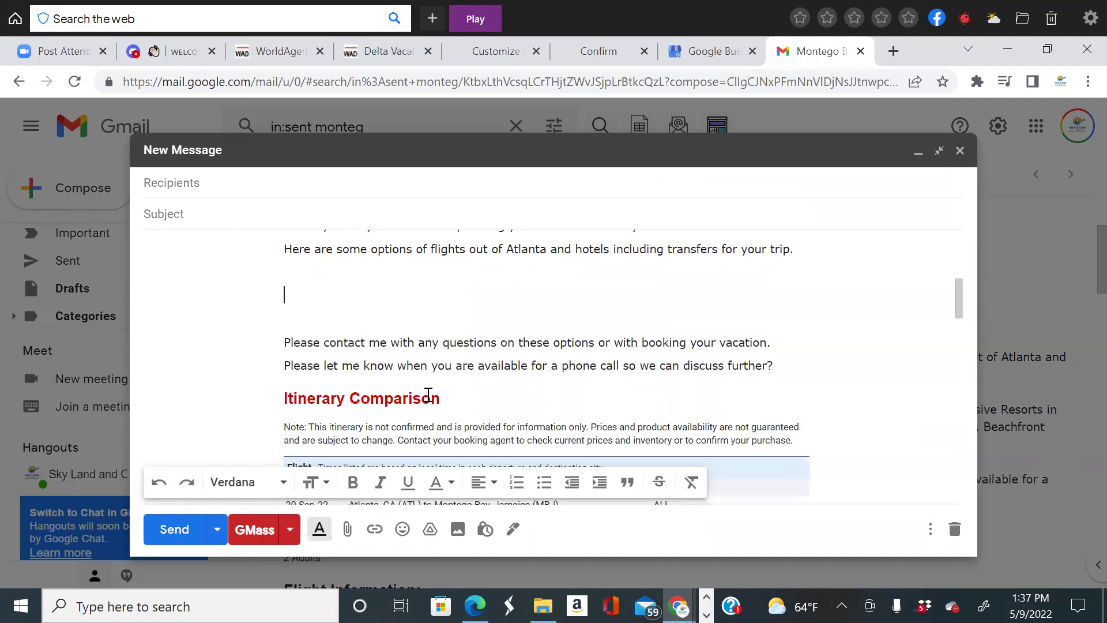
key("BackSpace")
key("BackSpace")
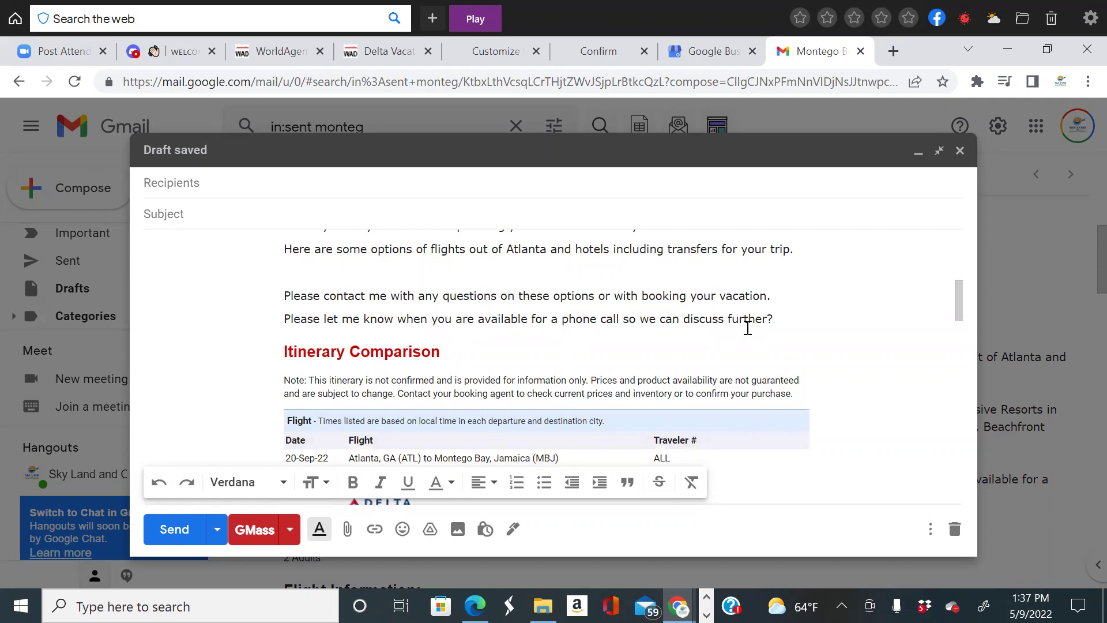
scroll(745, 355, "up", 3)
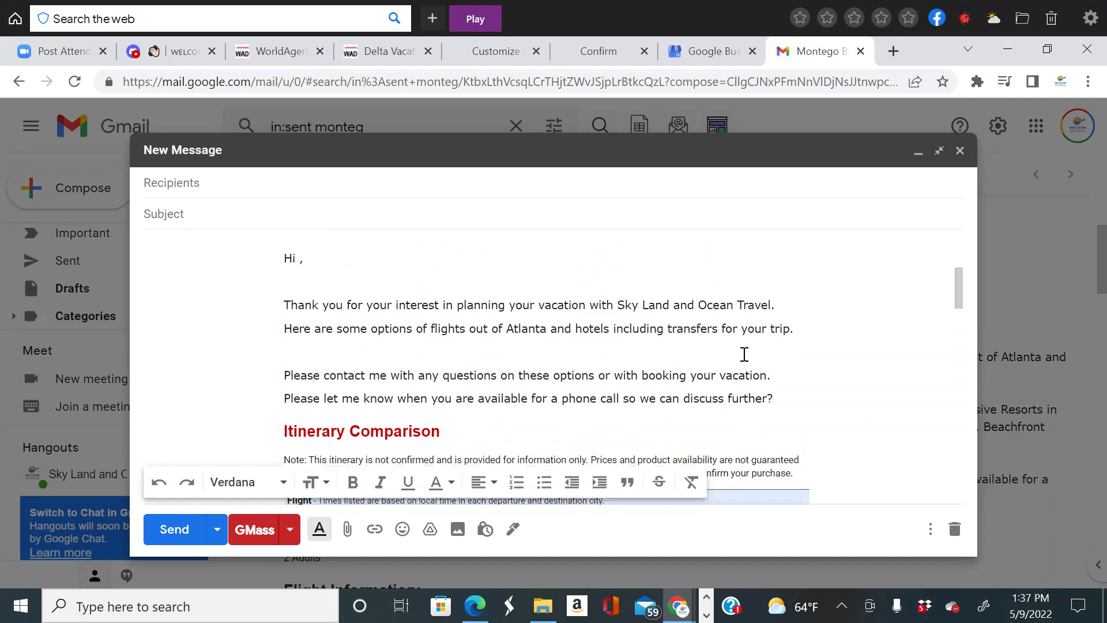
scroll(745, 354, "down", 2)
scroll(302, 354, "up", 2)
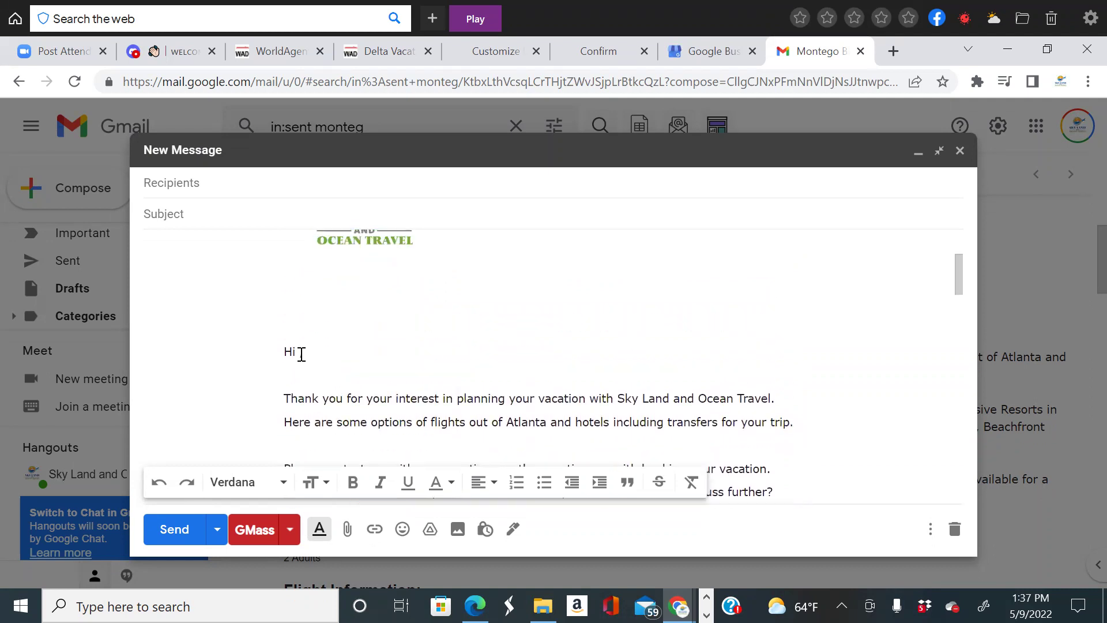
scroll(287, 346, "down", 1)
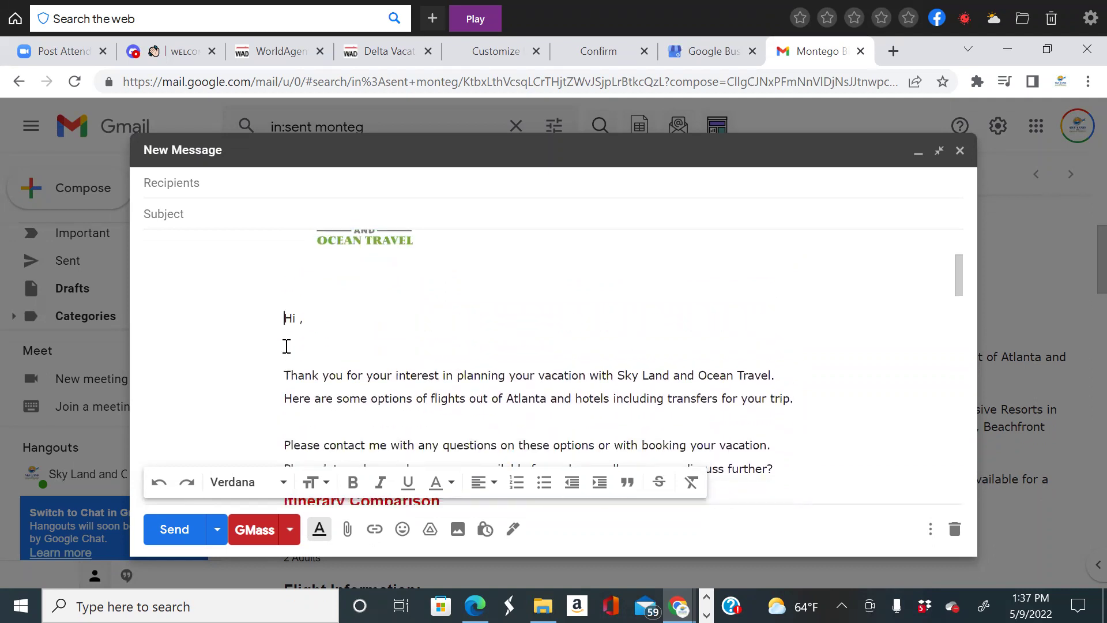
key("ctrl+z")
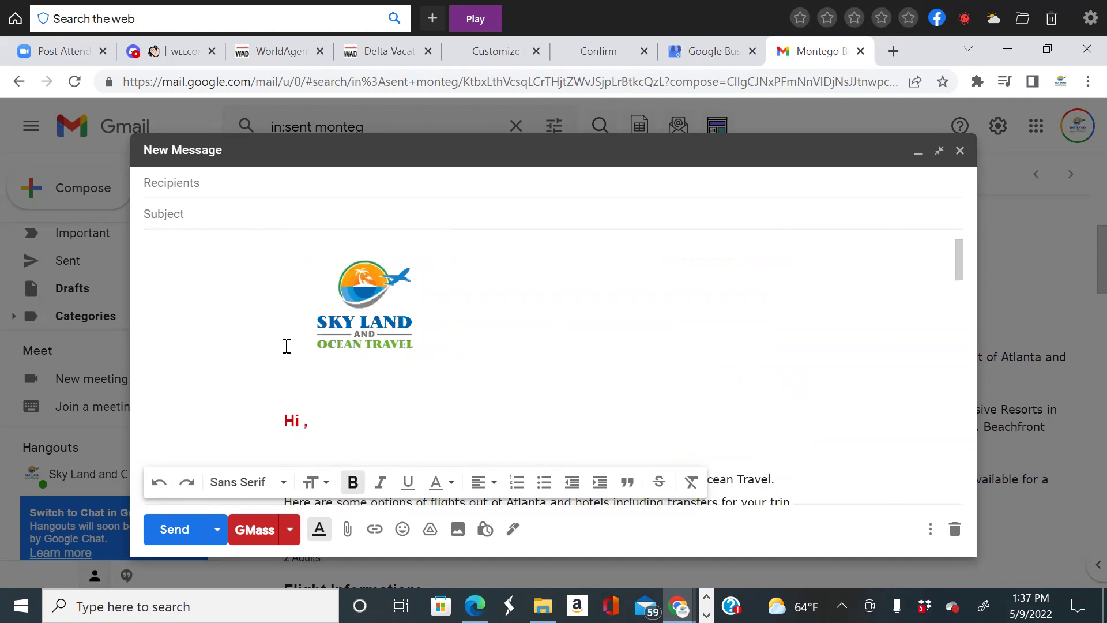
scroll(287, 346, "down", 3)
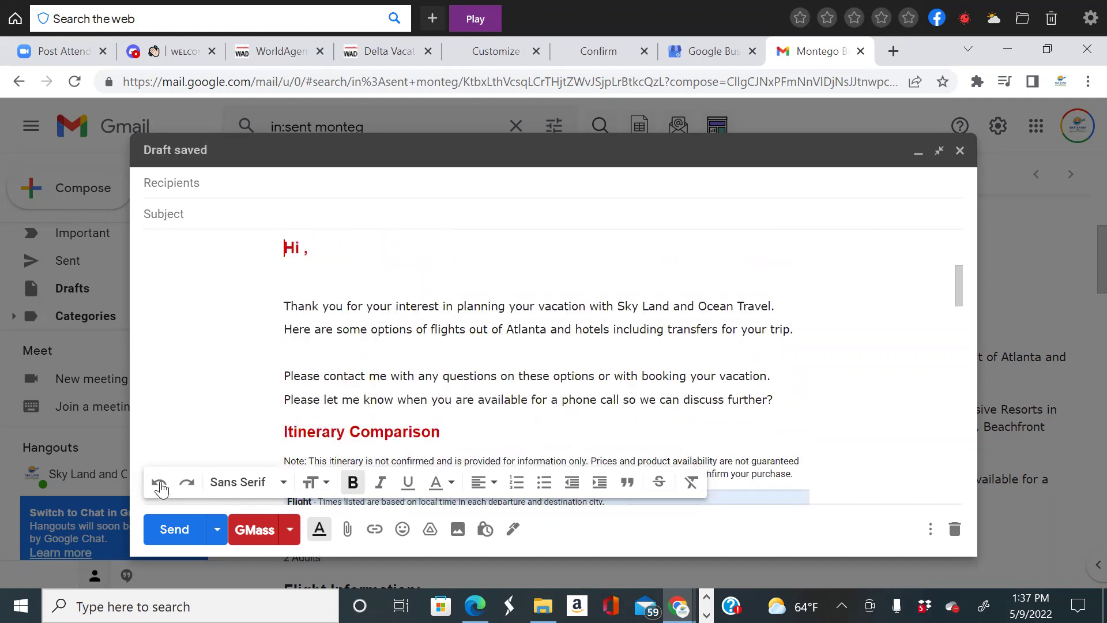
scroll(259, 438, "down", 1)
key("ctrl+z")
scroll(371, 391, "up", 3)
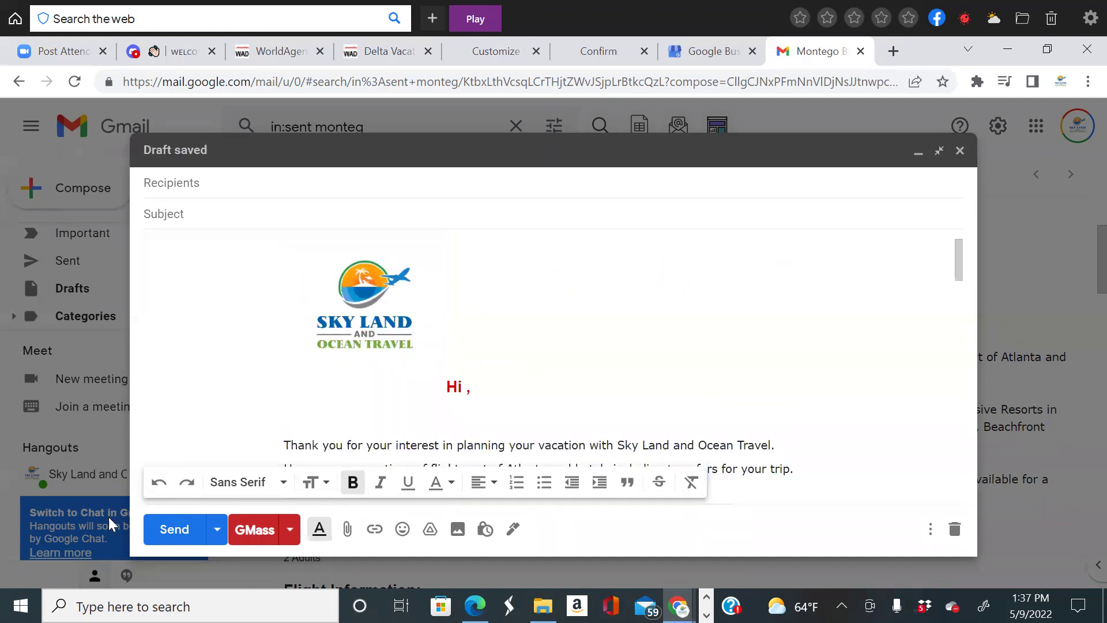
left_click(157, 483)
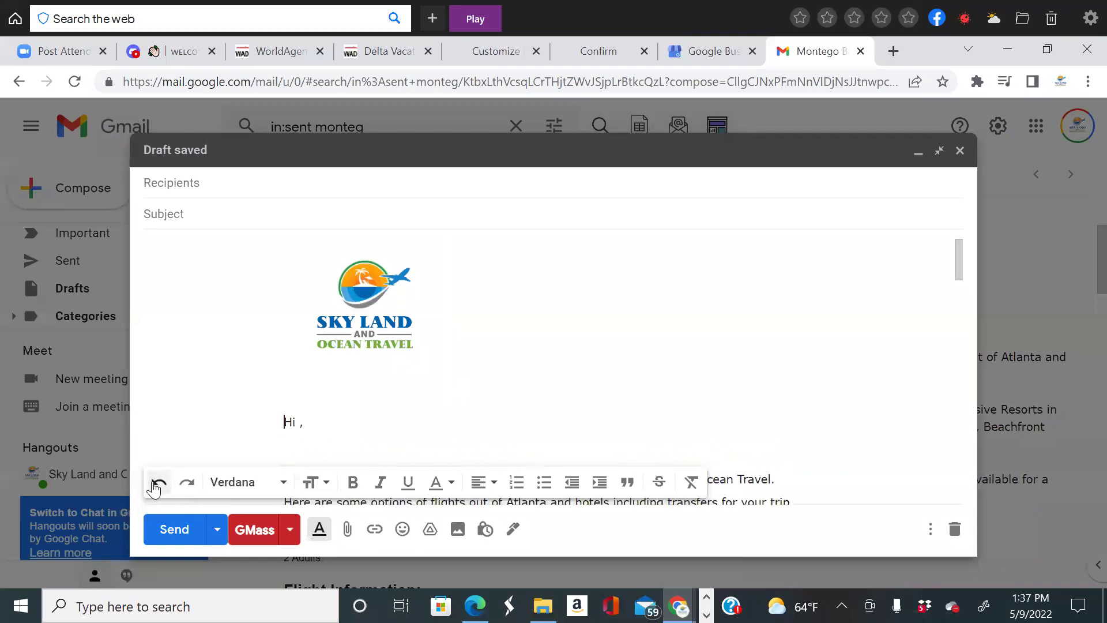
left_click(157, 483)
scroll(420, 436, "down", 15)
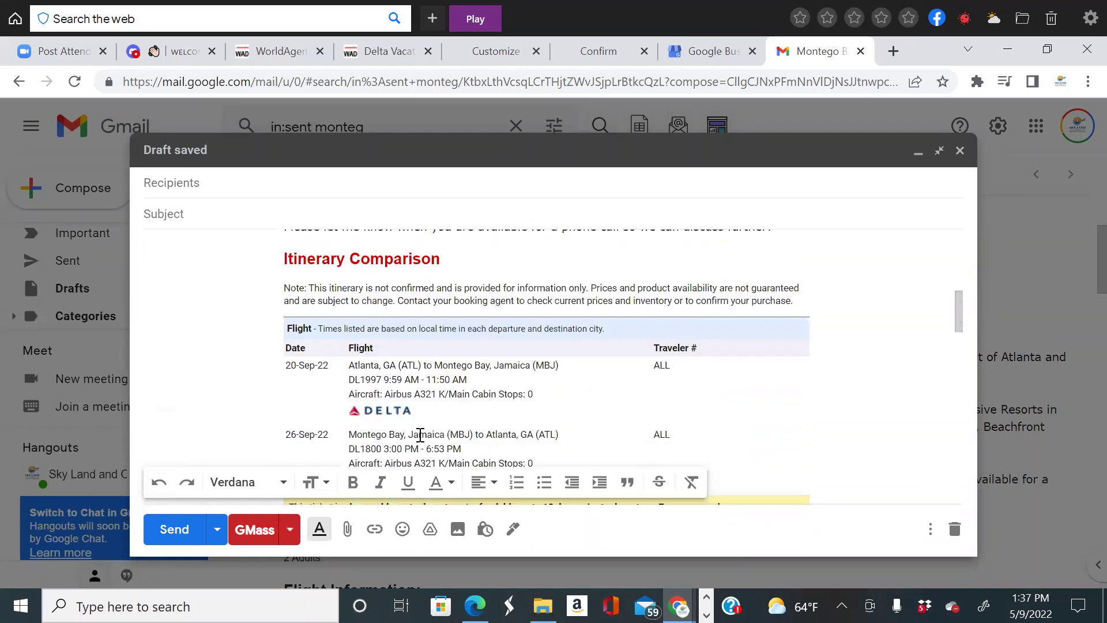
scroll(420, 435, "down", 10)
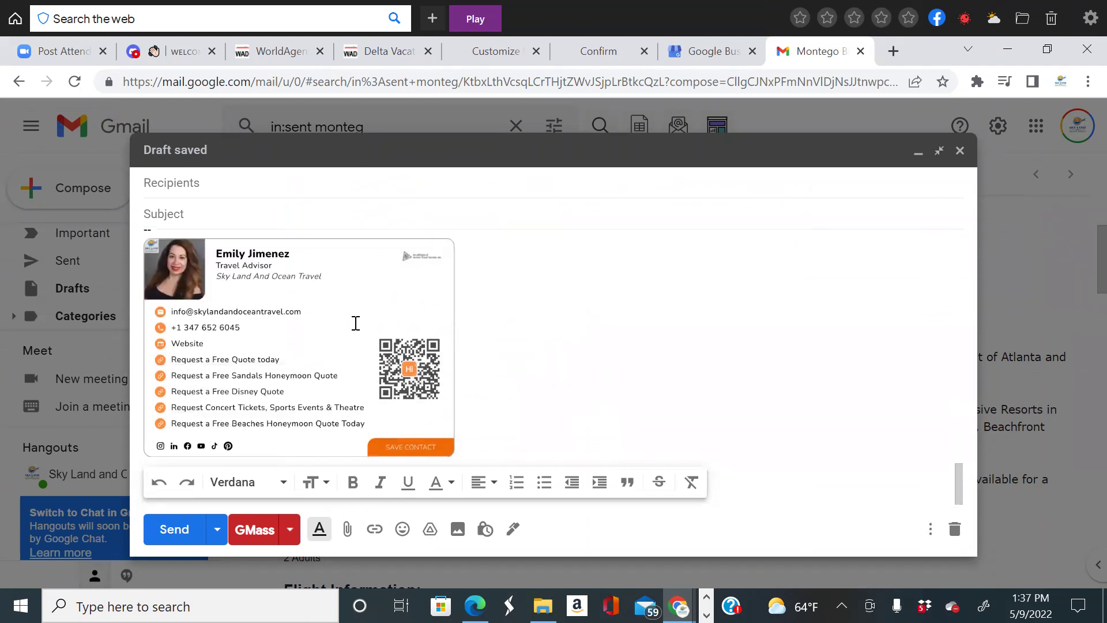
scroll(462, 396, "up", 6)
scroll(512, 407, "up", 15)
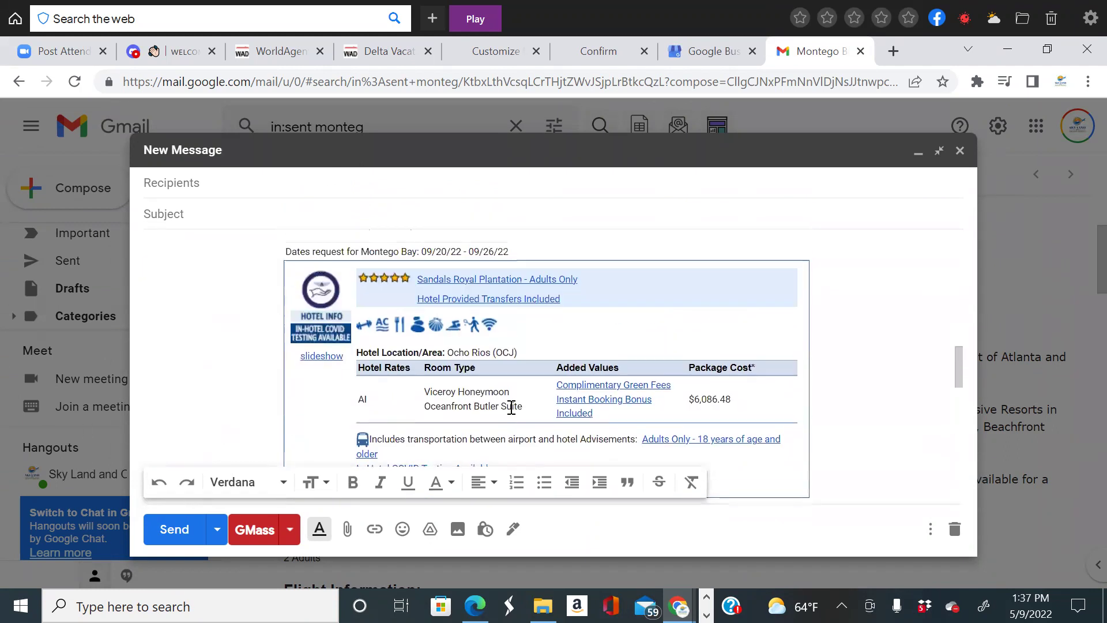
Enter 'Montego Escape' as the draft's subject and minimize the compose window.
left_click(236, 208)
type("Montego Escape")
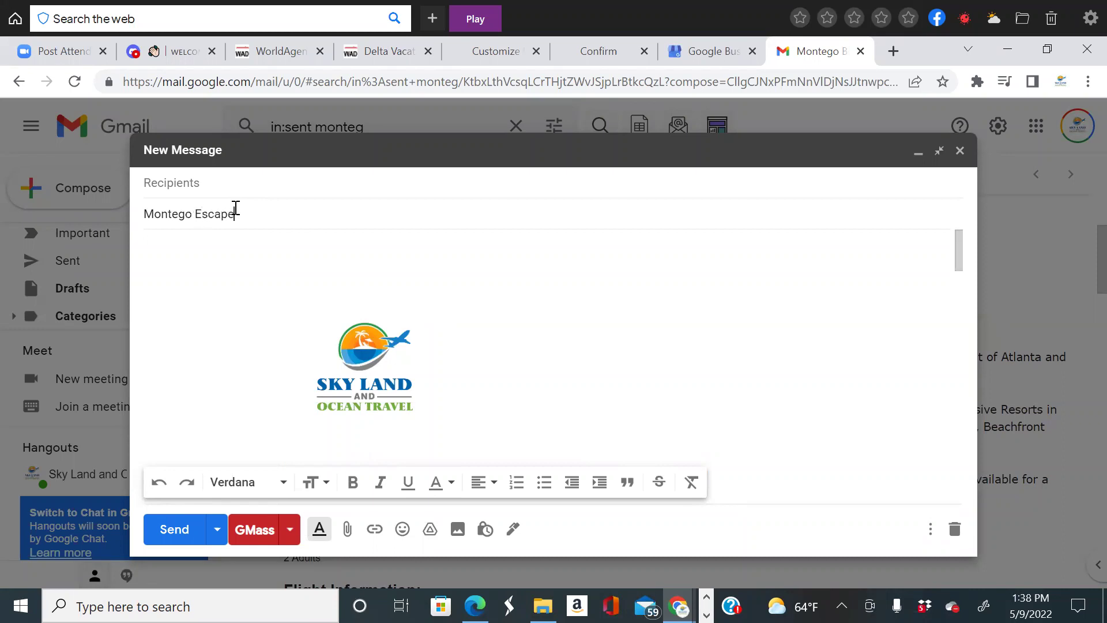
scroll(493, 398, "down", 15)
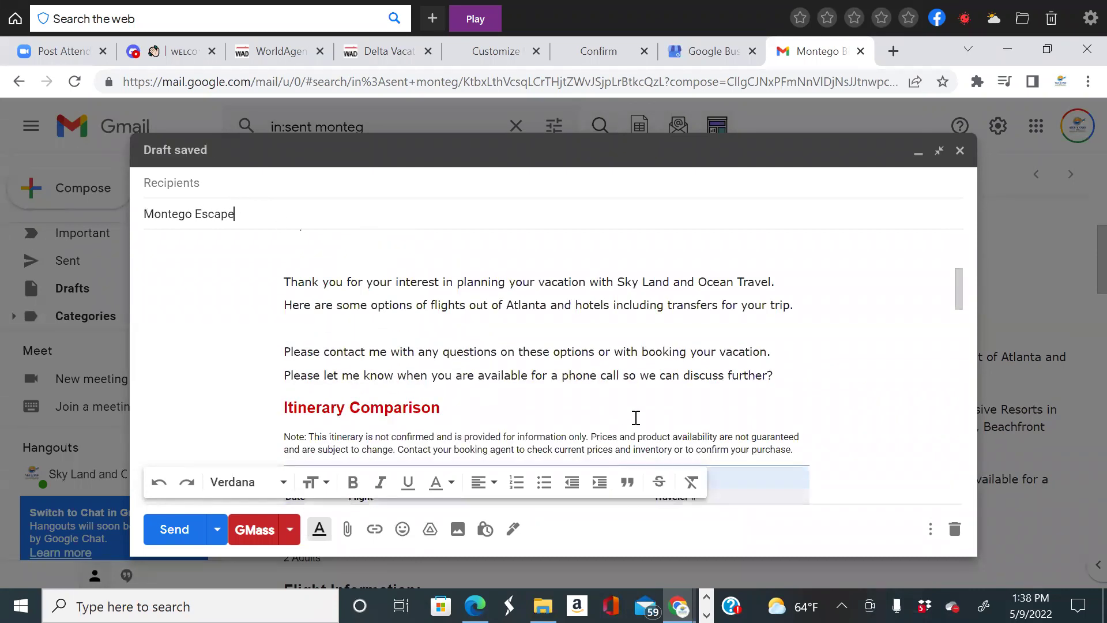
scroll(655, 461, "down", 3)
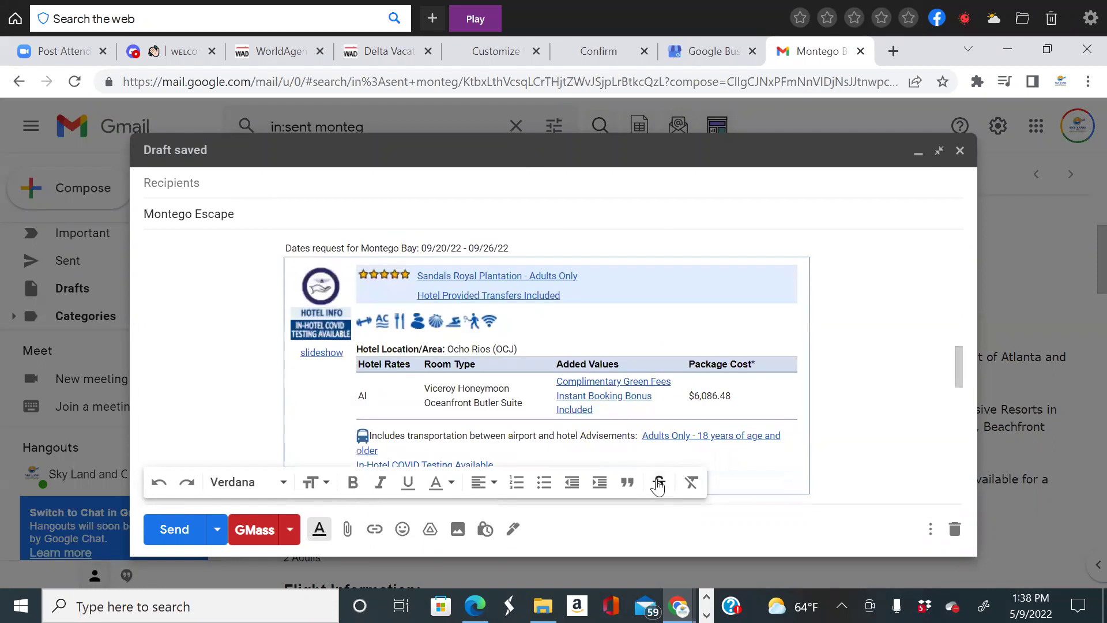
scroll(719, 392, "up", 1)
scroll(719, 393, "up", 15)
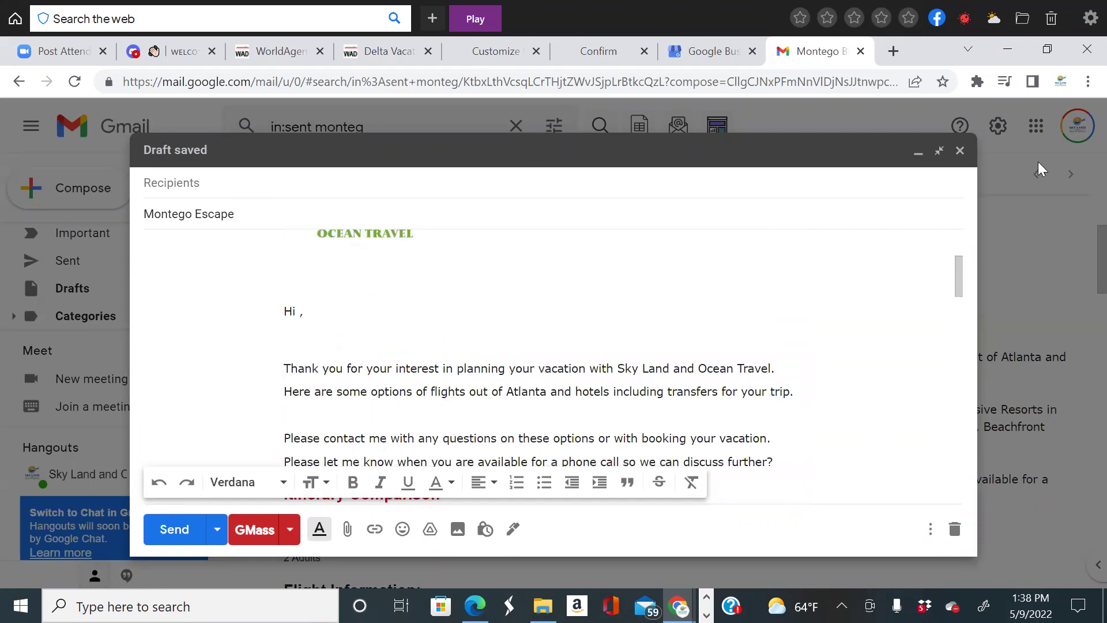
left_click(944, 165)
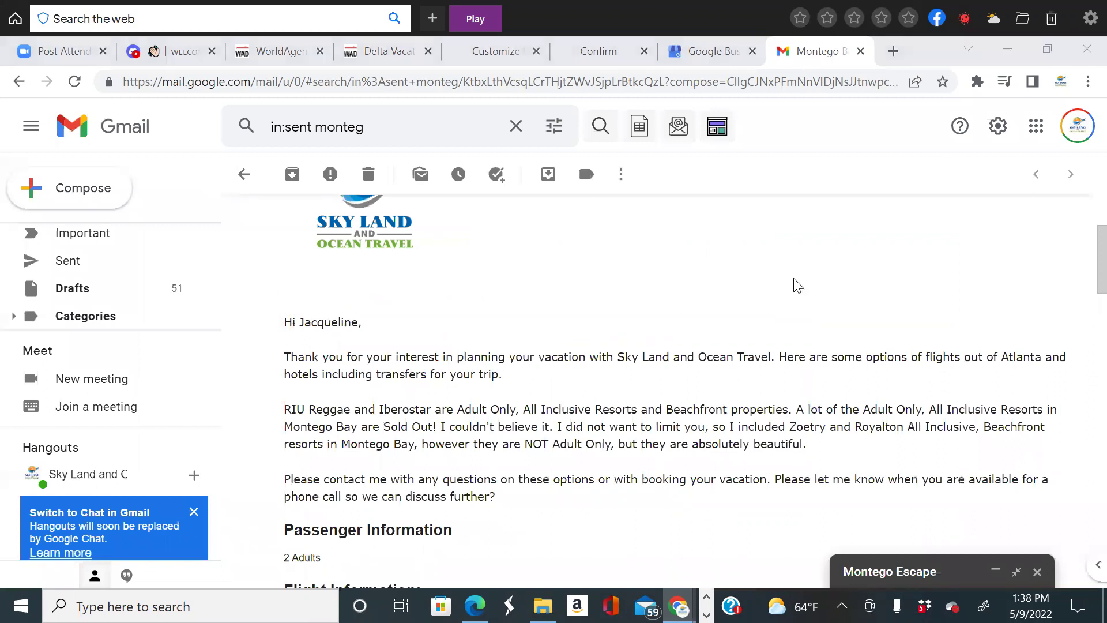
Return to the Delta Vacations results and untick Sandals Royal Plantation from the comparison.
left_click(385, 55)
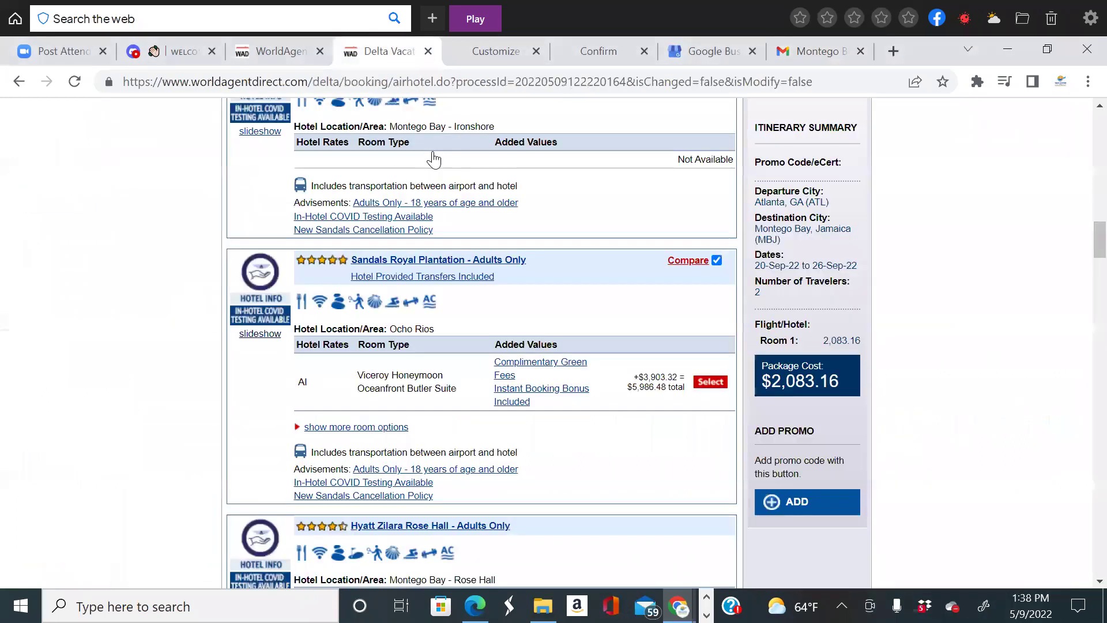
scroll(685, 450, "up", 10)
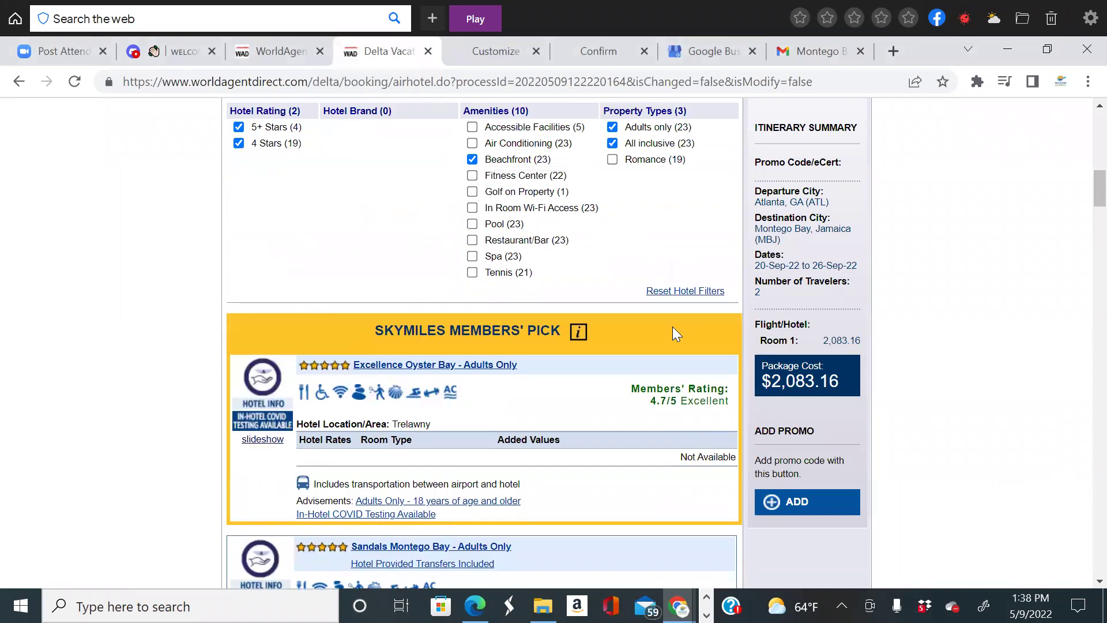
scroll(675, 415, "down", 10)
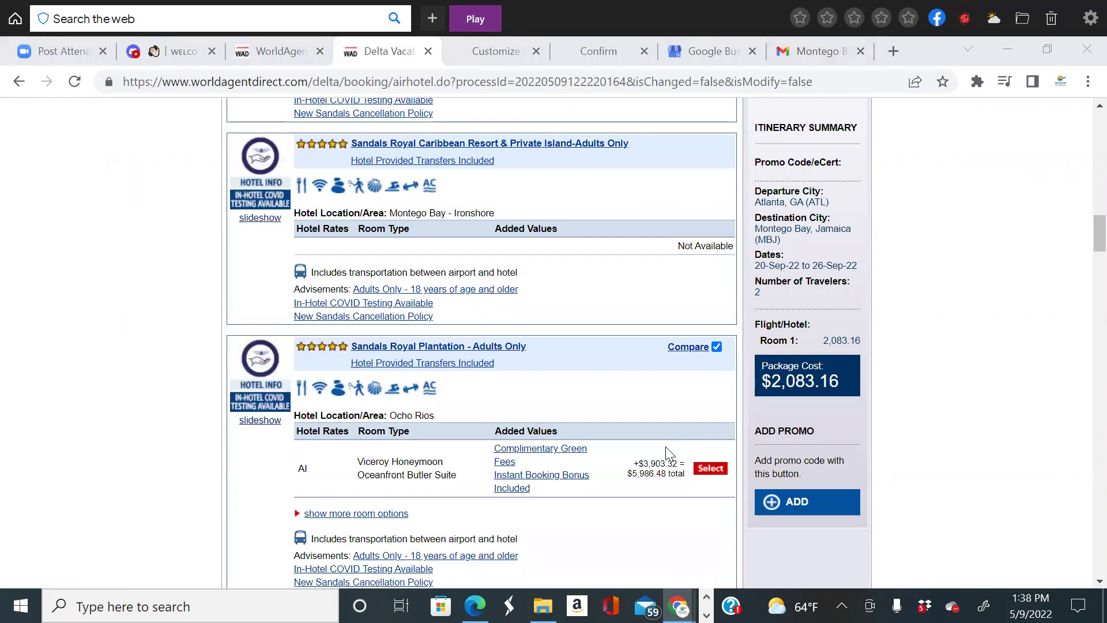
left_click(717, 347)
Untick Iberostar Grand Rose Hall and Secrets St. James Montego Bay from the comparison.
scroll(655, 390, "down", 4)
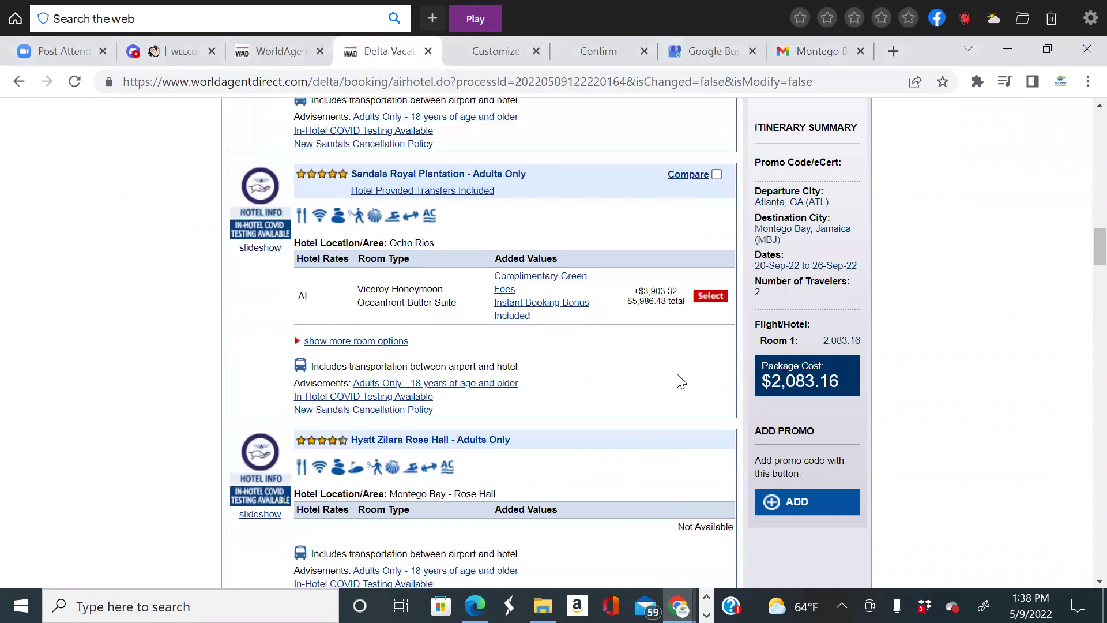
scroll(674, 381, "down", 4)
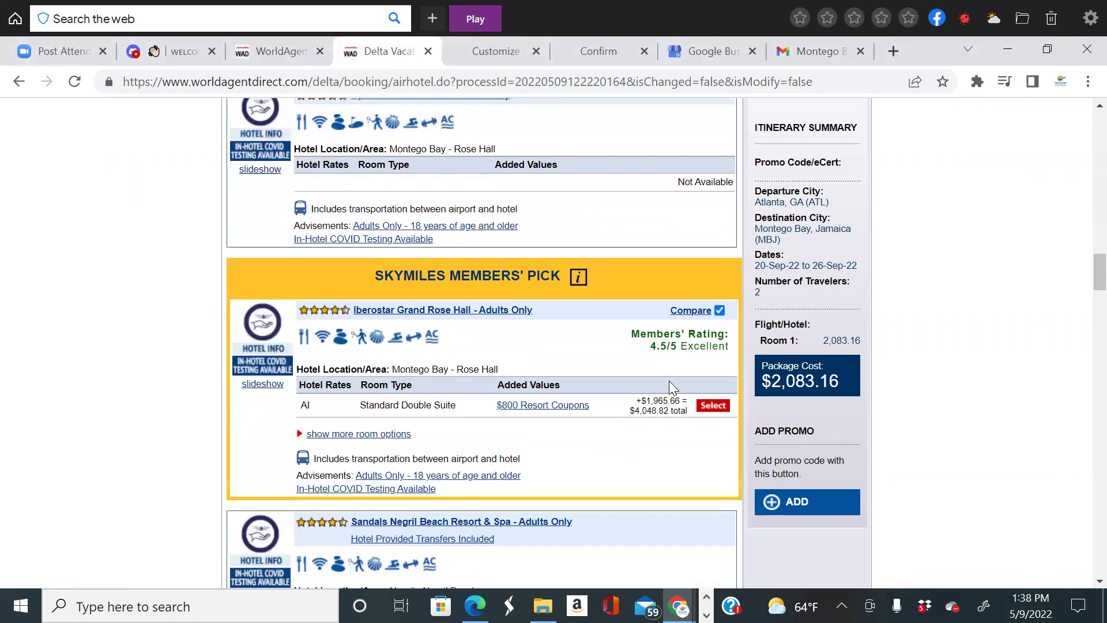
left_click(719, 310)
scroll(714, 347, "down", 11)
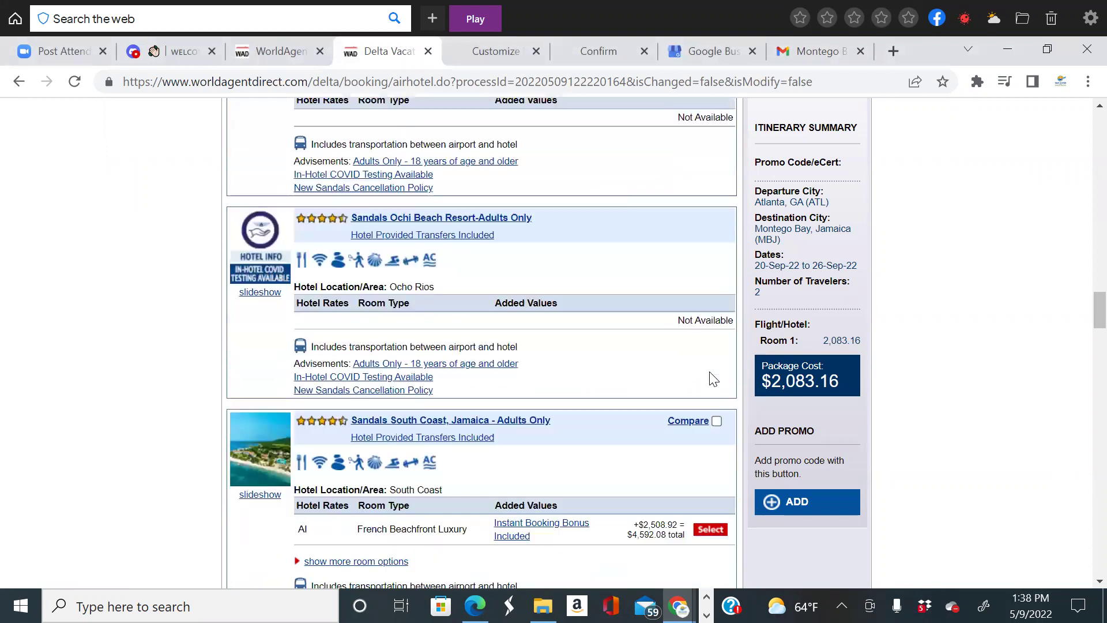
scroll(715, 398, "down", 3)
left_click(718, 413)
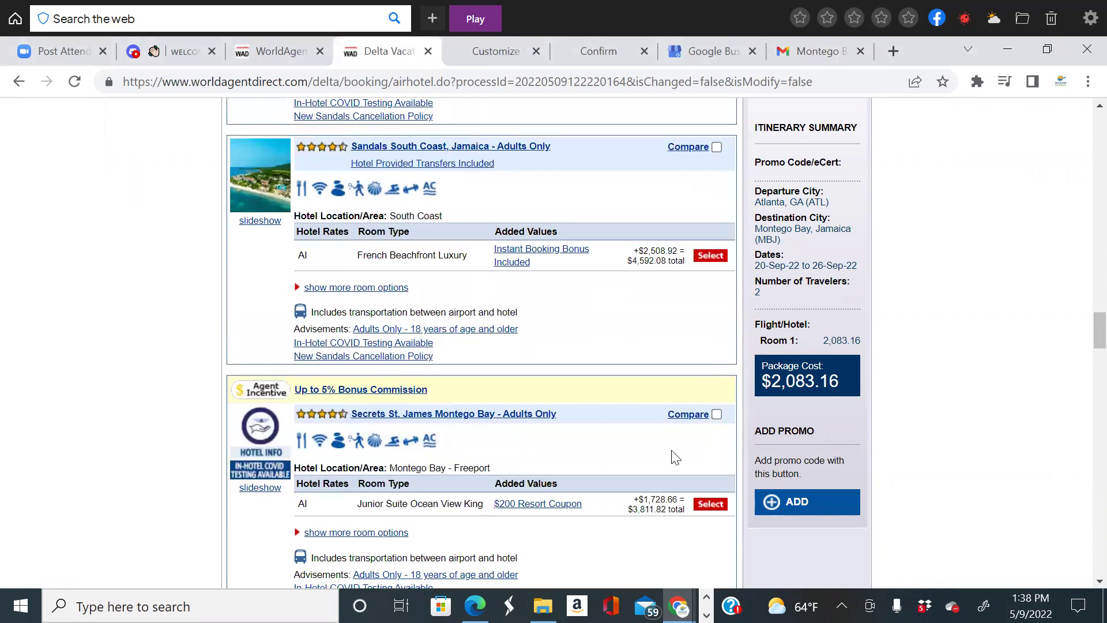
scroll(672, 455, "up", 4)
scroll(672, 450, "up", 5)
scroll(672, 450, "up", 4)
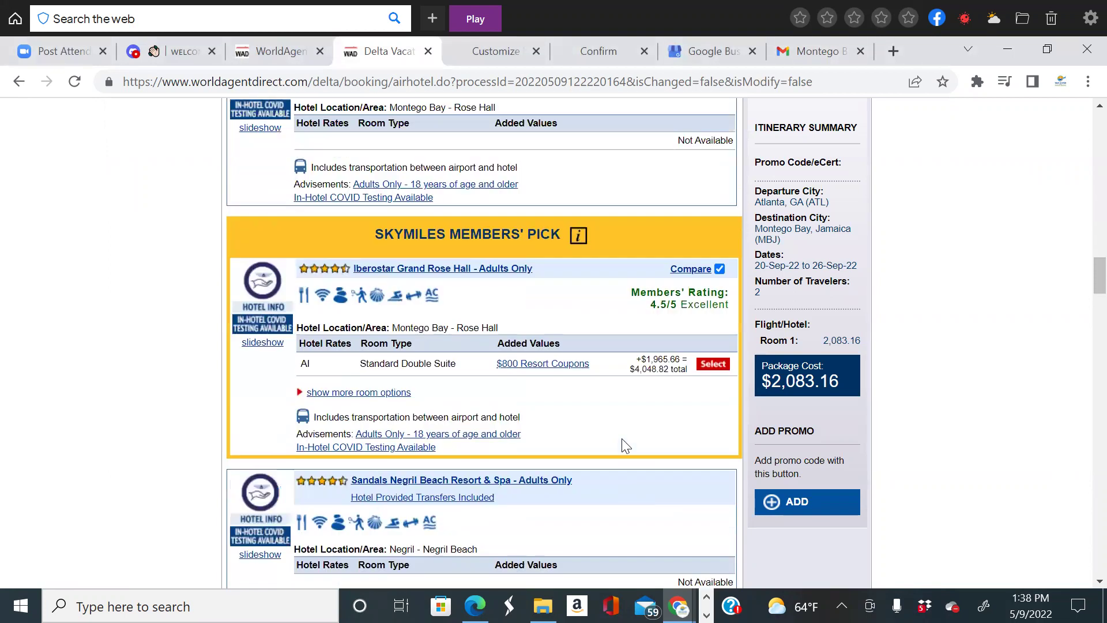
left_click(720, 309)
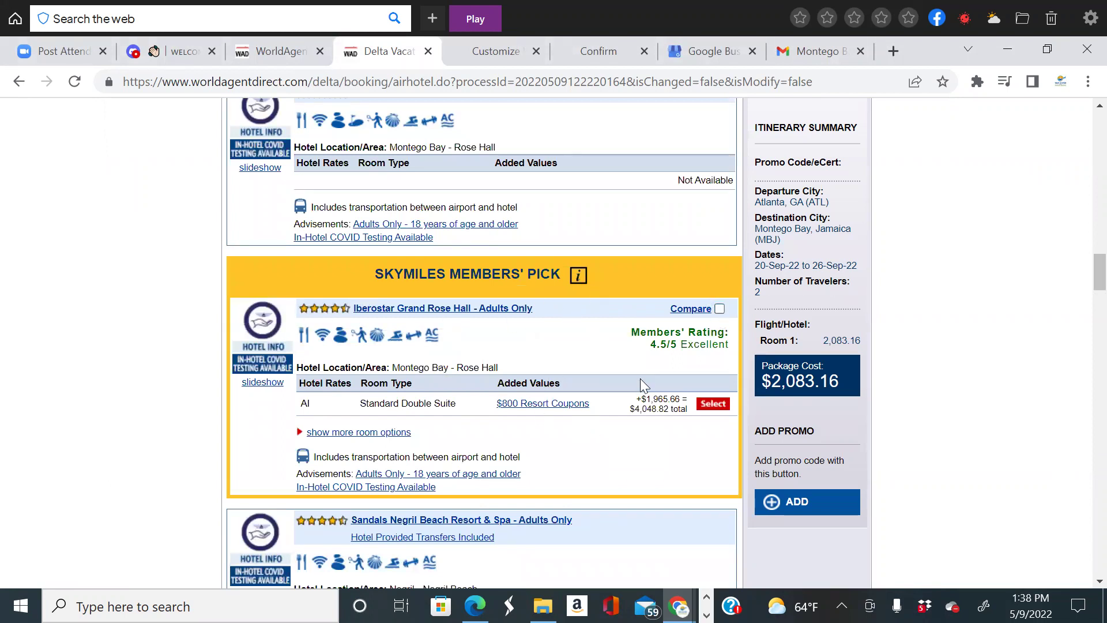
Select the Iberostar Standard Double Suite, bringing the package to $4,048.82.
left_click(714, 405)
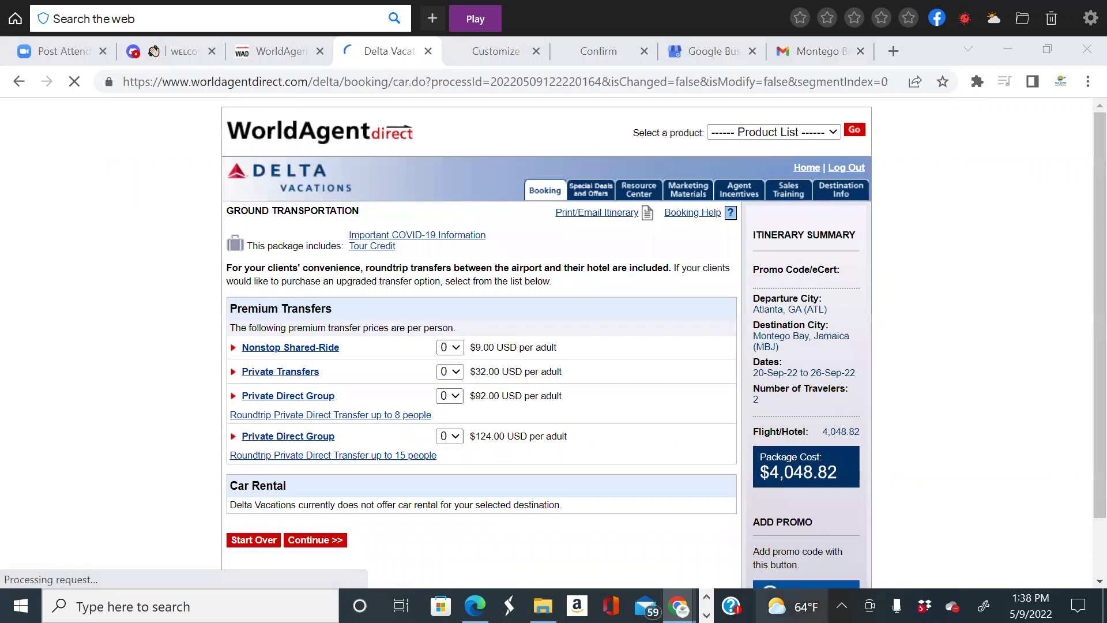
mouse_move(787, 606)
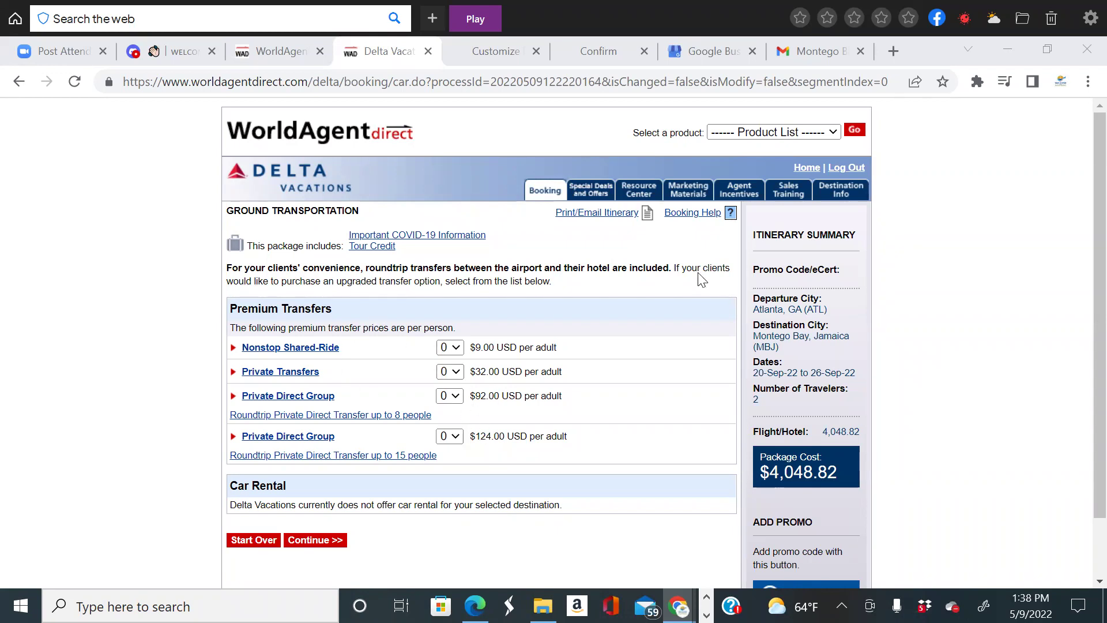
scroll(711, 316, "down", 2)
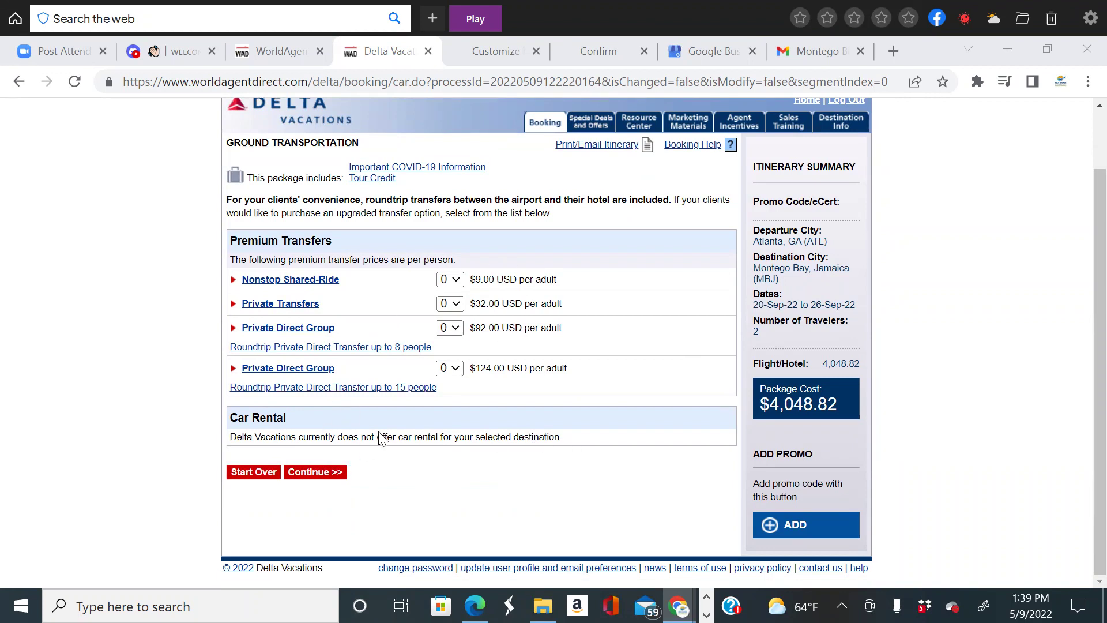
scroll(513, 412, "up", 2)
scroll(507, 427, "down", 2)
scroll(581, 416, "up", 2)
scroll(309, 519, "down", 2)
Continue past Ground Transportation without upgraded transfers and browse the Activities list.
left_click(306, 473)
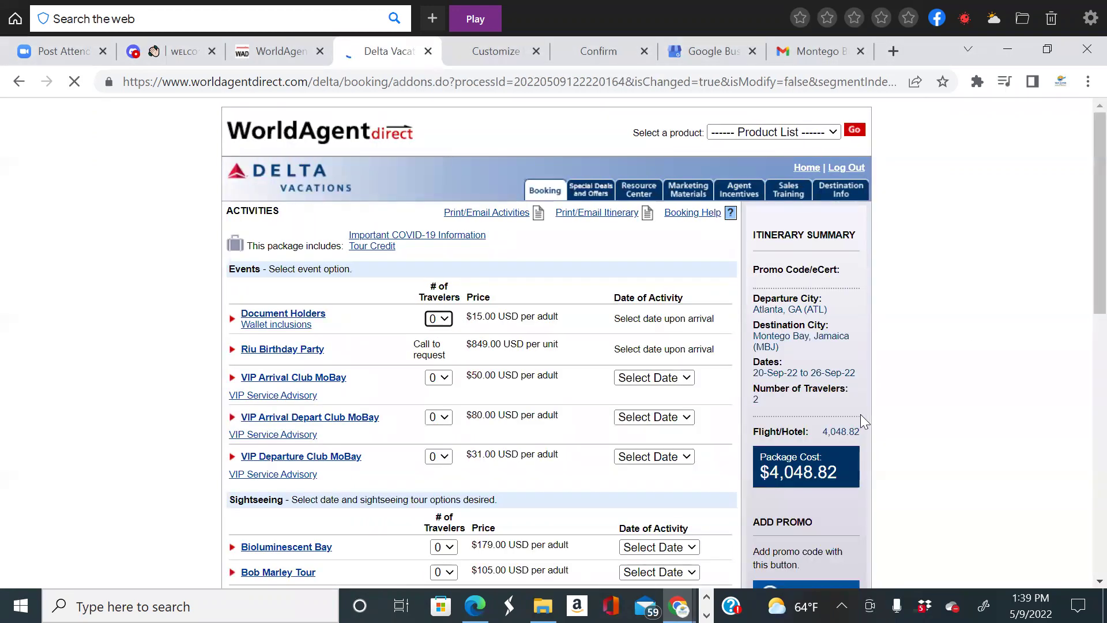
scroll(652, 411, "down", 4)
scroll(652, 411, "up", 4)
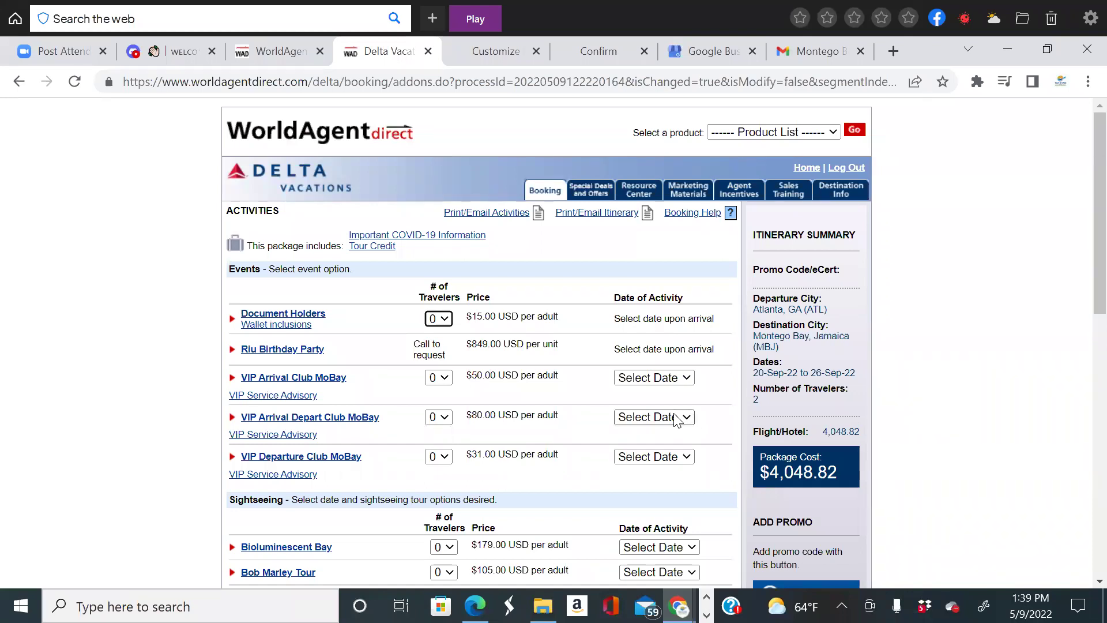
scroll(678, 427, "down", 2)
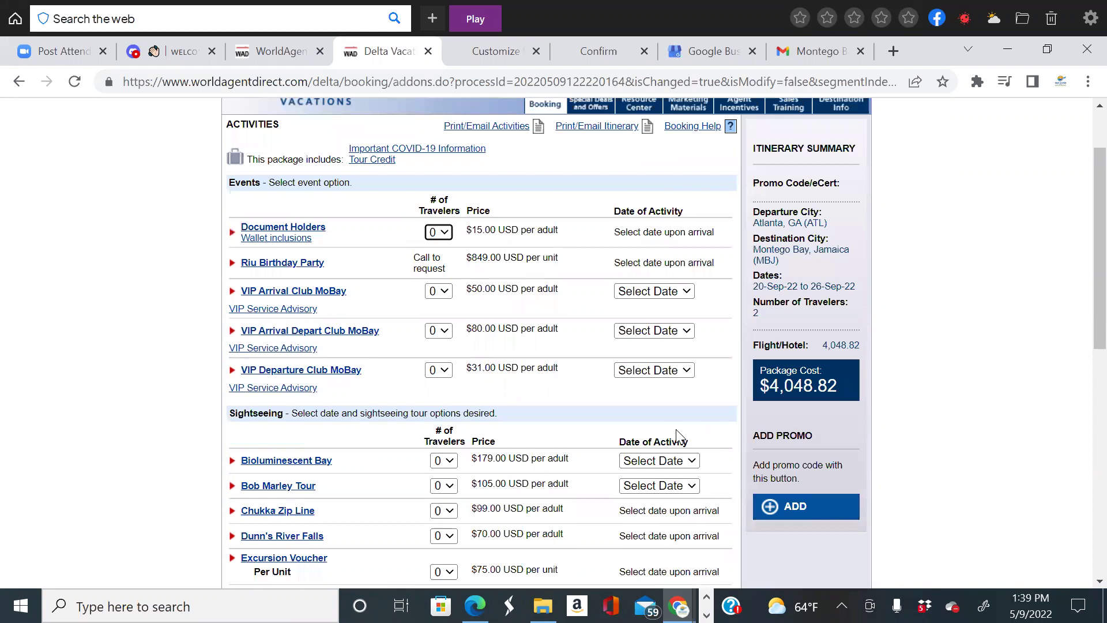
scroll(678, 427, "down", 2)
scroll(495, 305, "up", 4)
scroll(494, 306, "down", 6)
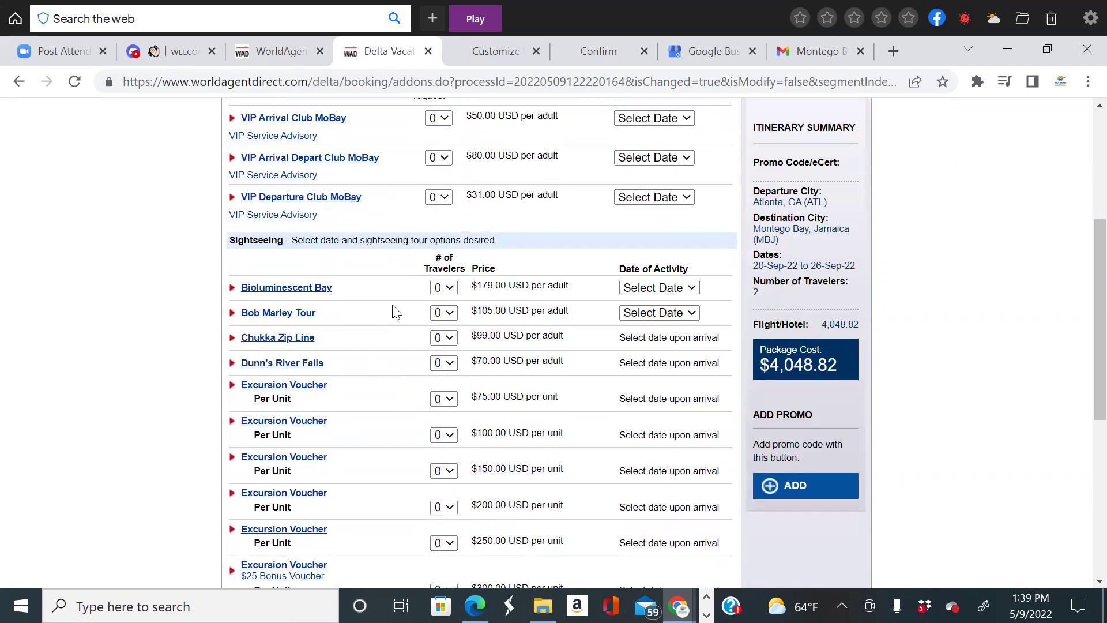
scroll(396, 312, "up", 4)
scroll(396, 311, "up", 2)
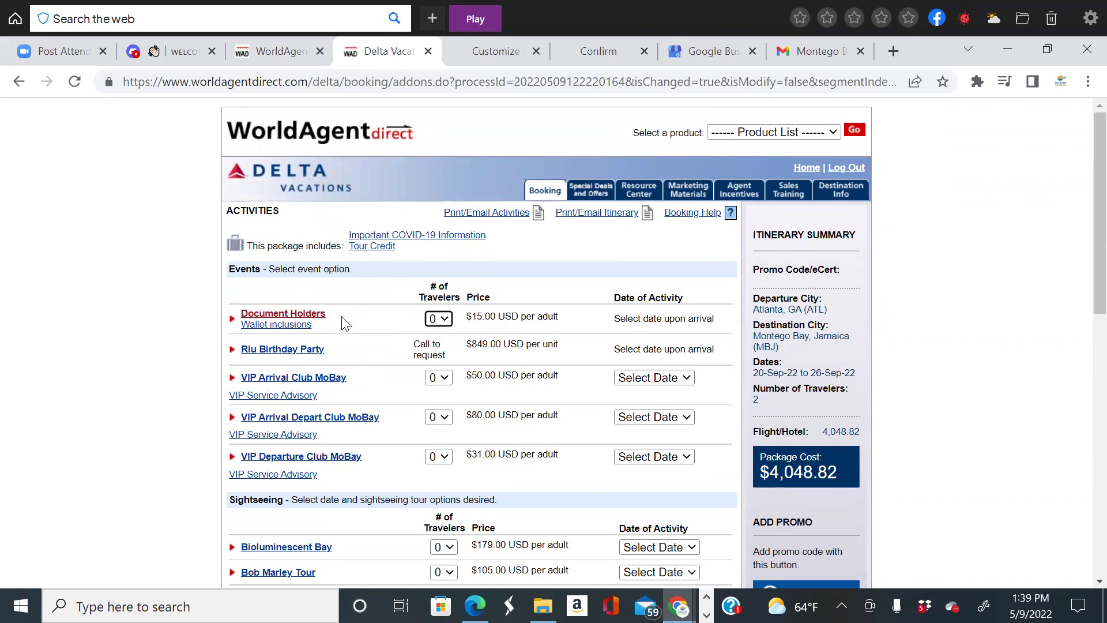
scroll(363, 288, "down", 2)
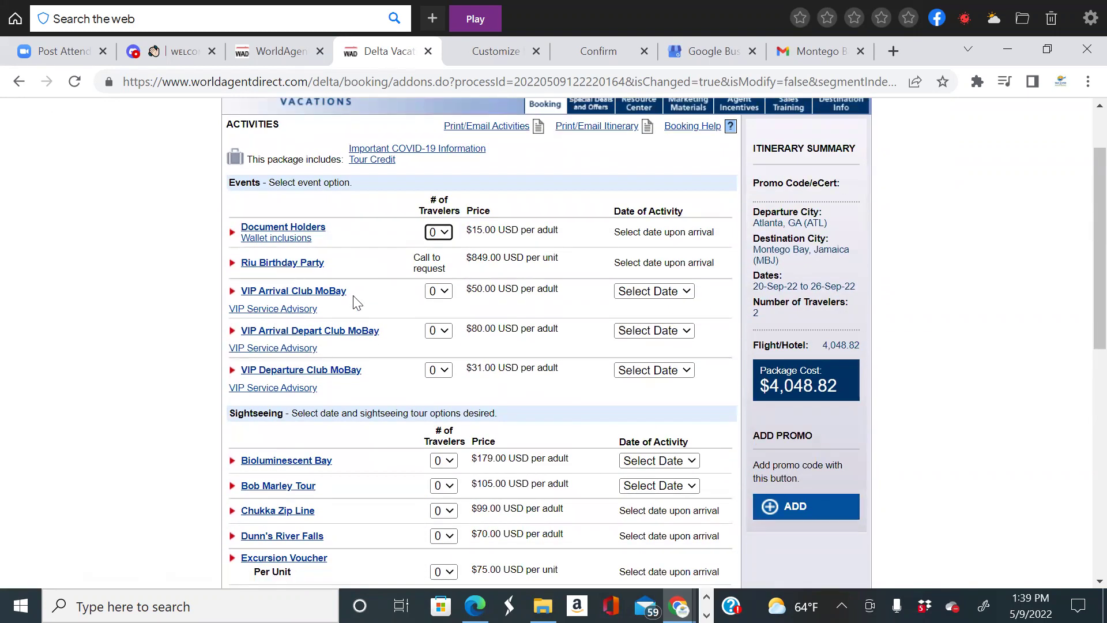
scroll(378, 371, "down", 2)
scroll(441, 347, "down", 2)
scroll(502, 294, "up", 4)
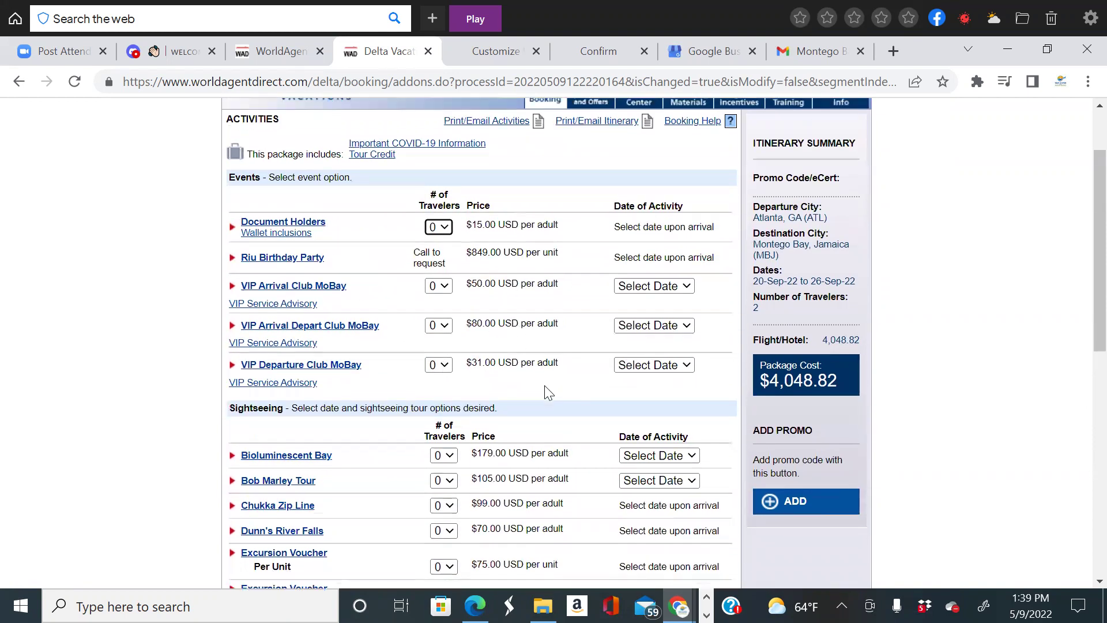
scroll(548, 392, "down", 5)
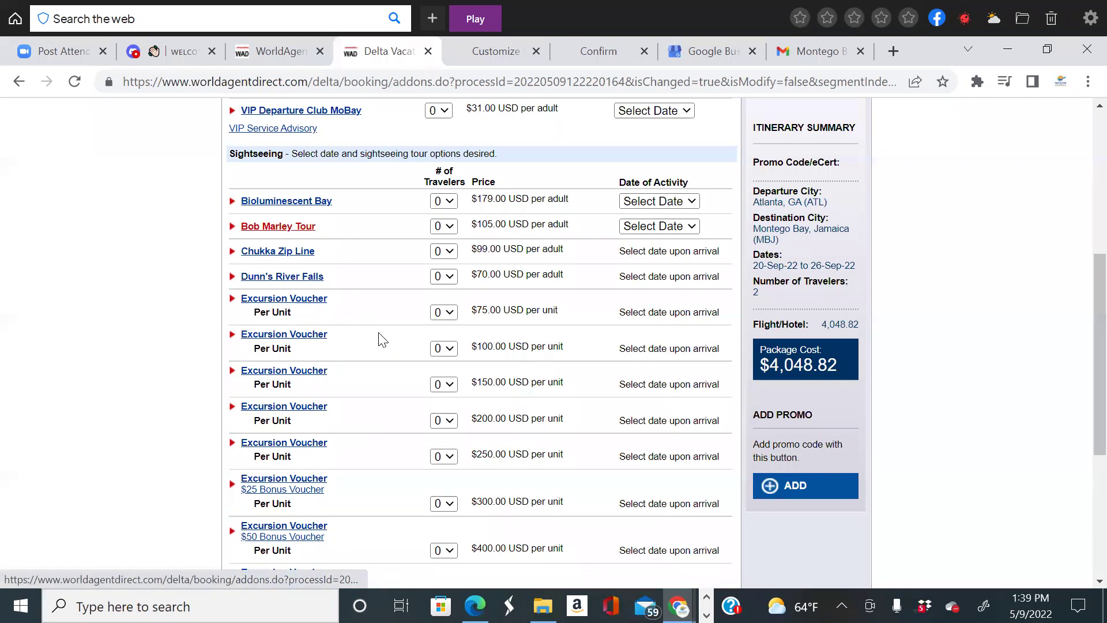
scroll(380, 339, "down", 2)
scroll(381, 337, "down", 2)
scroll(381, 336, "up", 5)
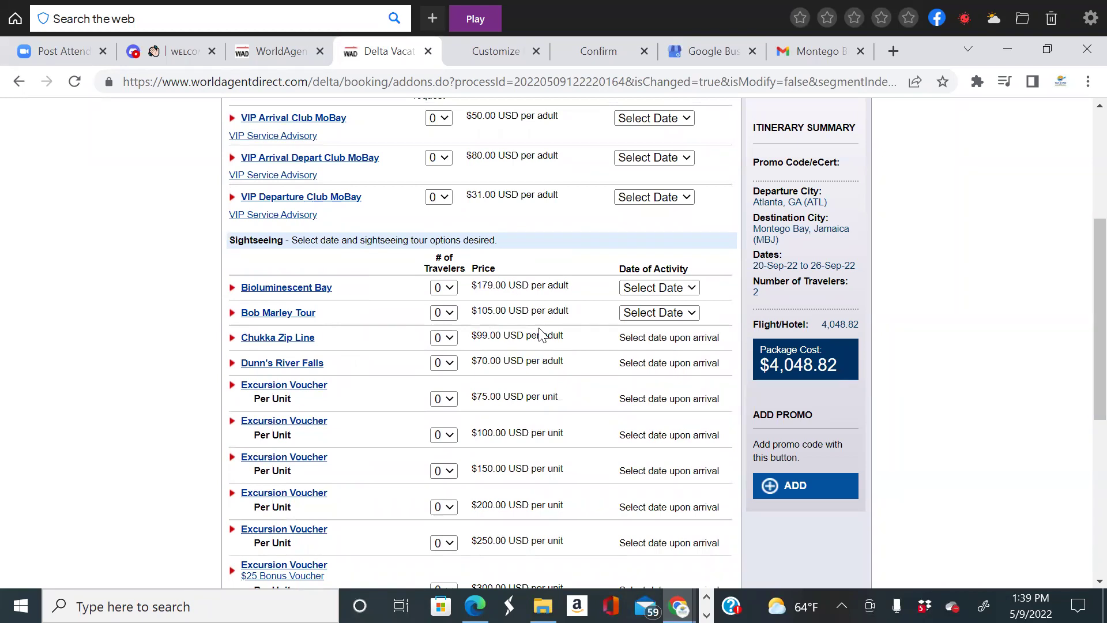
scroll(535, 340, "down", 2)
Expand and then collapse the Bioluminescent Bay tour description.
left_click(317, 202)
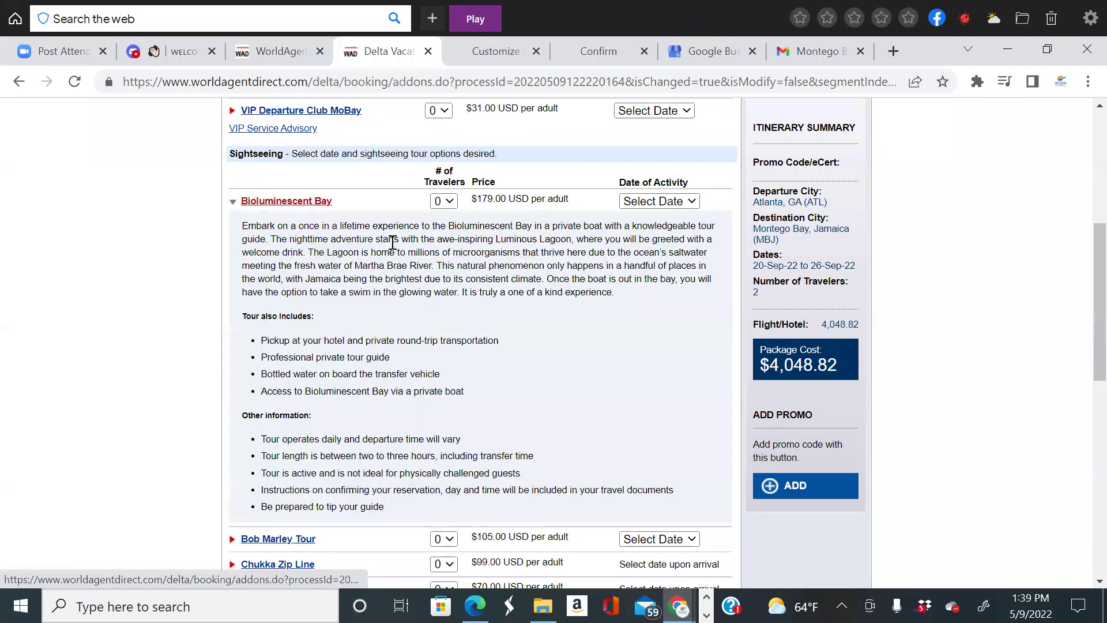
scroll(427, 259, "down", 3)
scroll(447, 264, "up", 3)
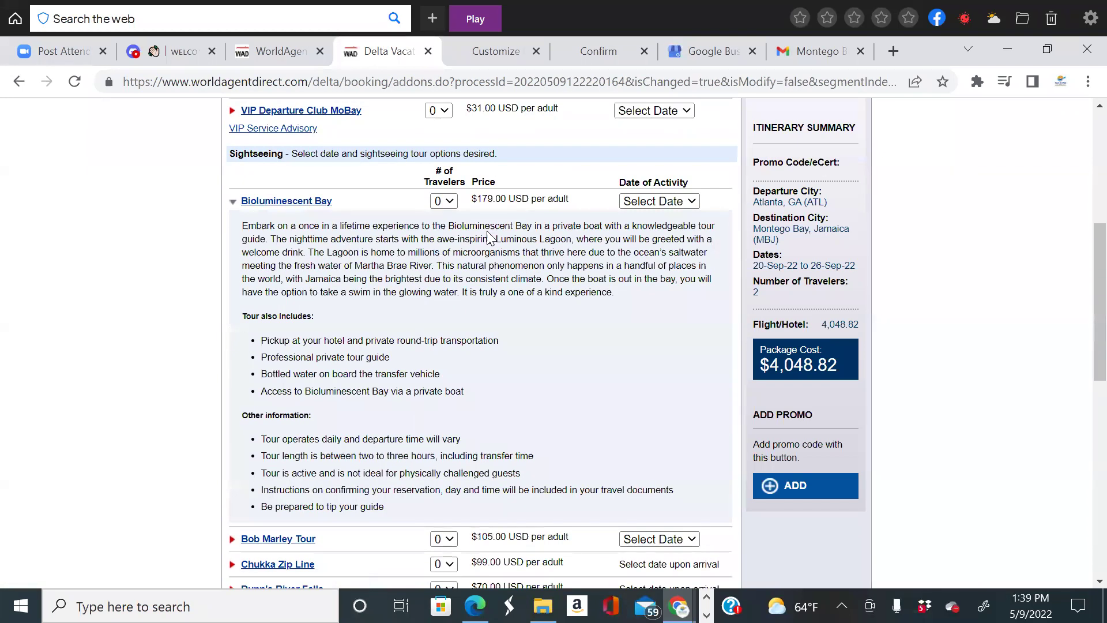
left_click(237, 203)
scroll(539, 377, "down", 4)
scroll(541, 376, "down", 2)
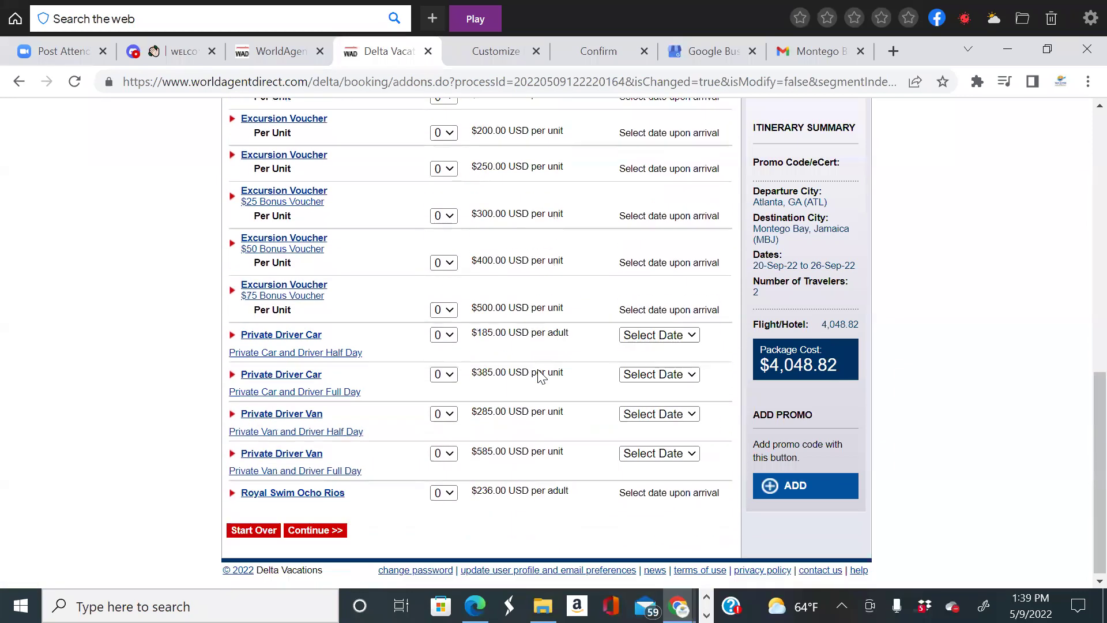
Continue past the Activities page without adding any activities.
left_click(313, 529)
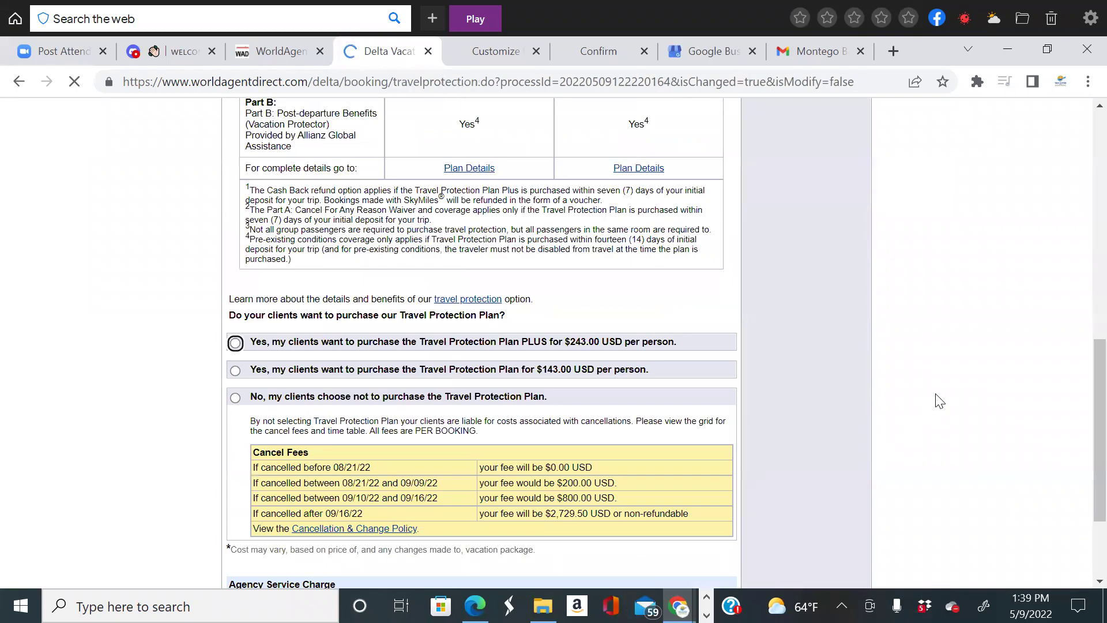
scroll(725, 396, "up", 8)
scroll(726, 396, "up", 3)
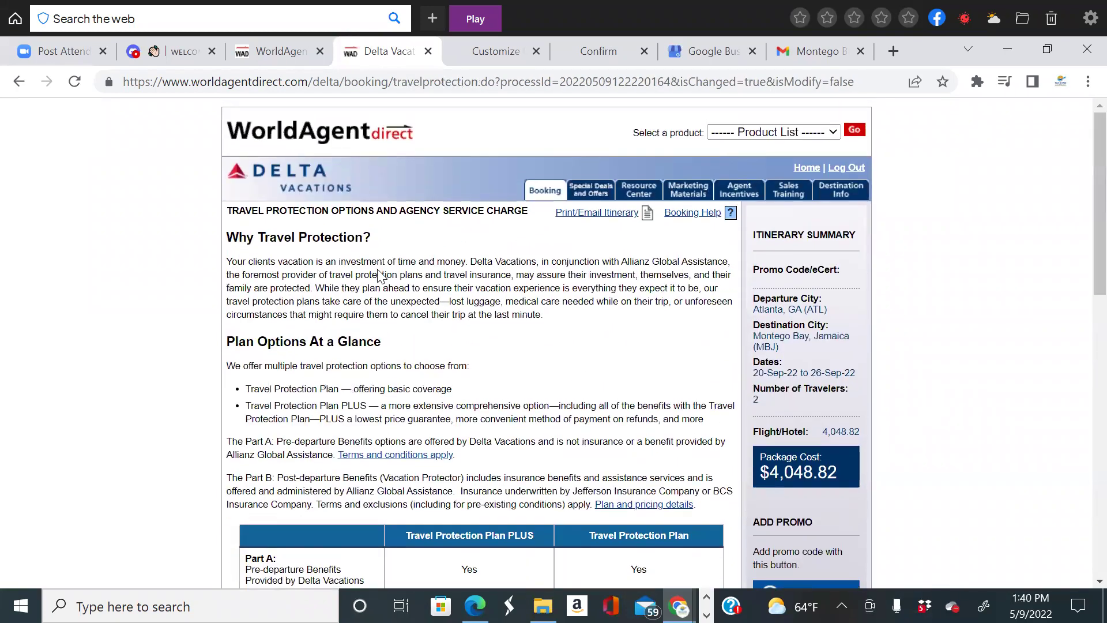
scroll(556, 389, "down", 5)
scroll(555, 383, "down", 6)
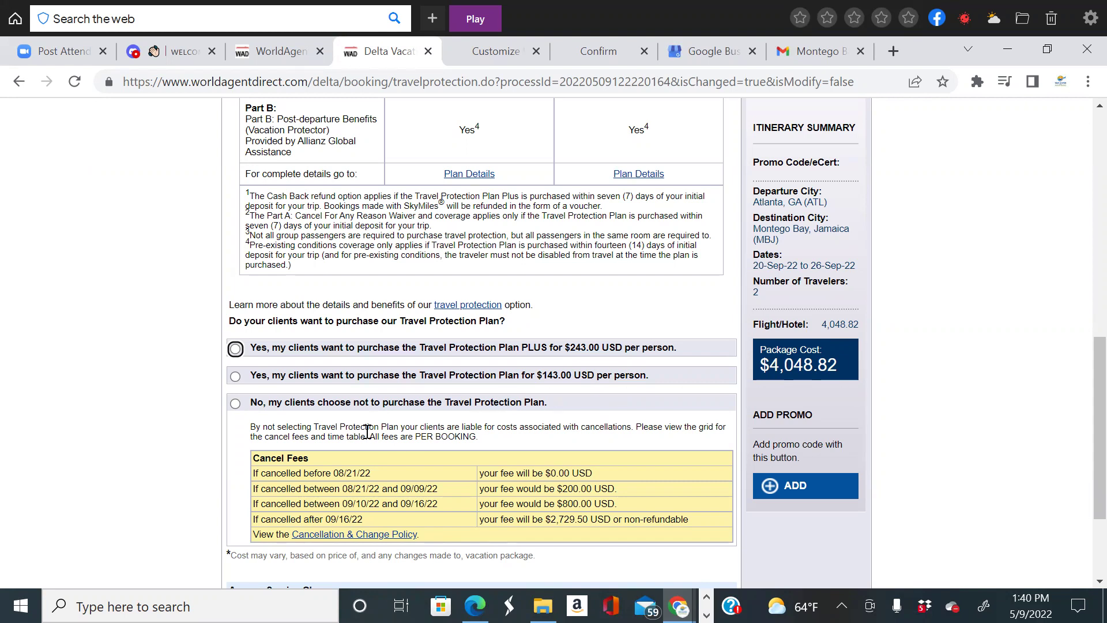
scroll(339, 423, "down", 1)
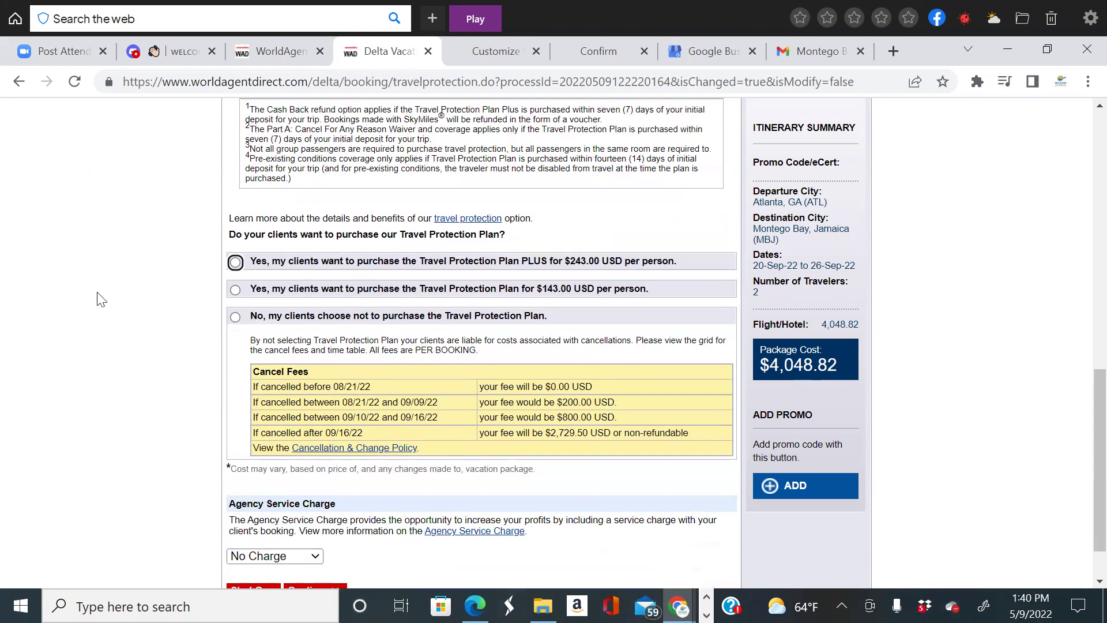
Decline the Travel Protection Plan and set a $100.00 USD agency service charge.
left_click(234, 319)
scroll(413, 400, "down", 1)
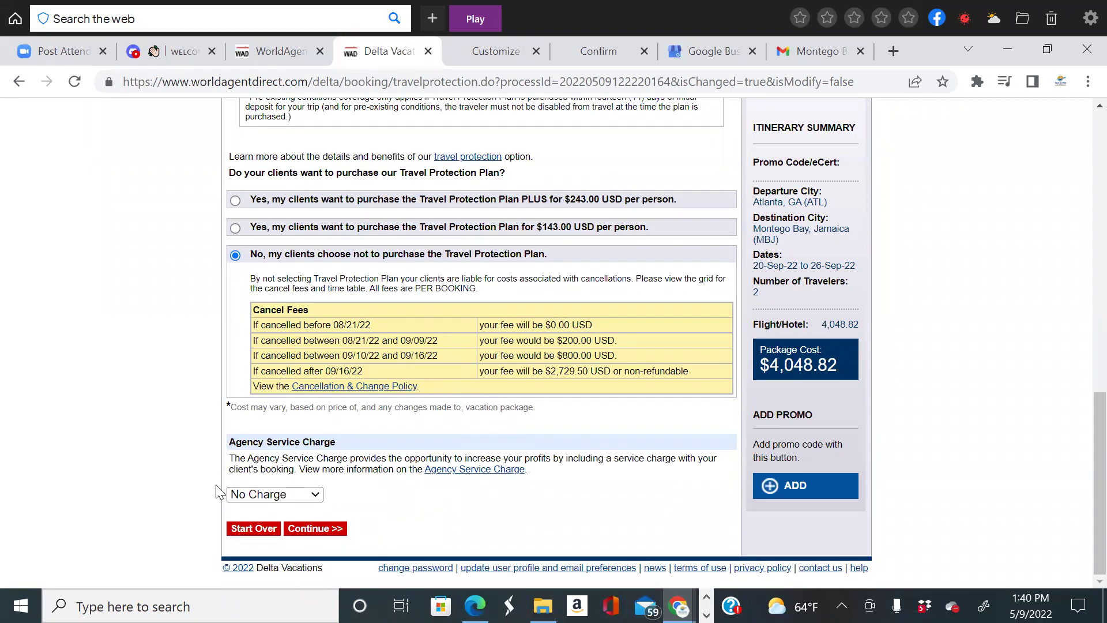
left_click(315, 497)
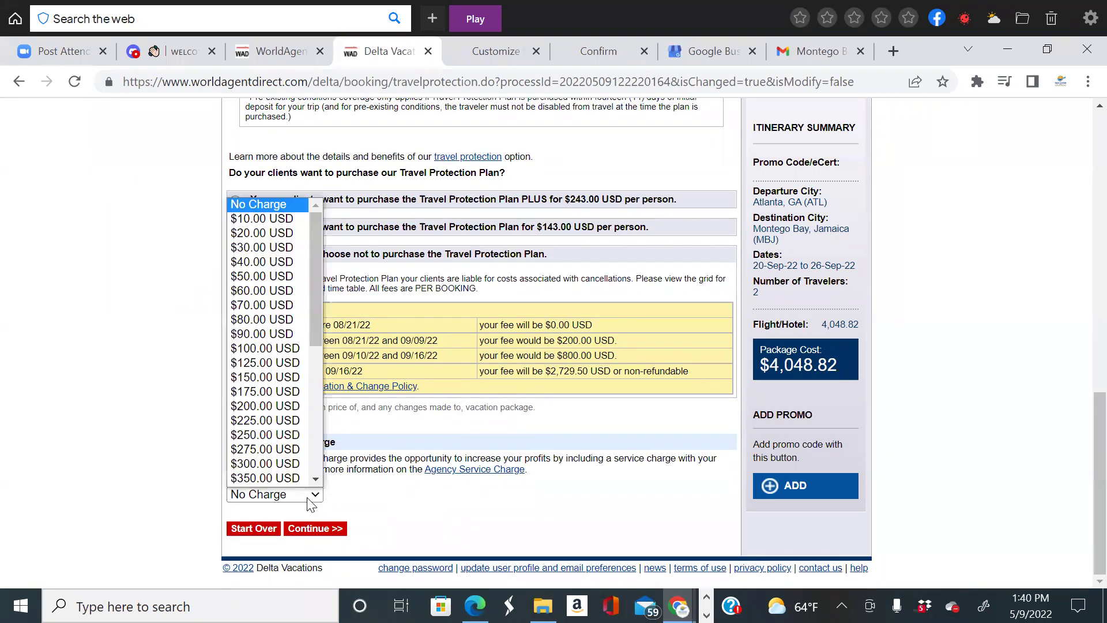
left_click(287, 347)
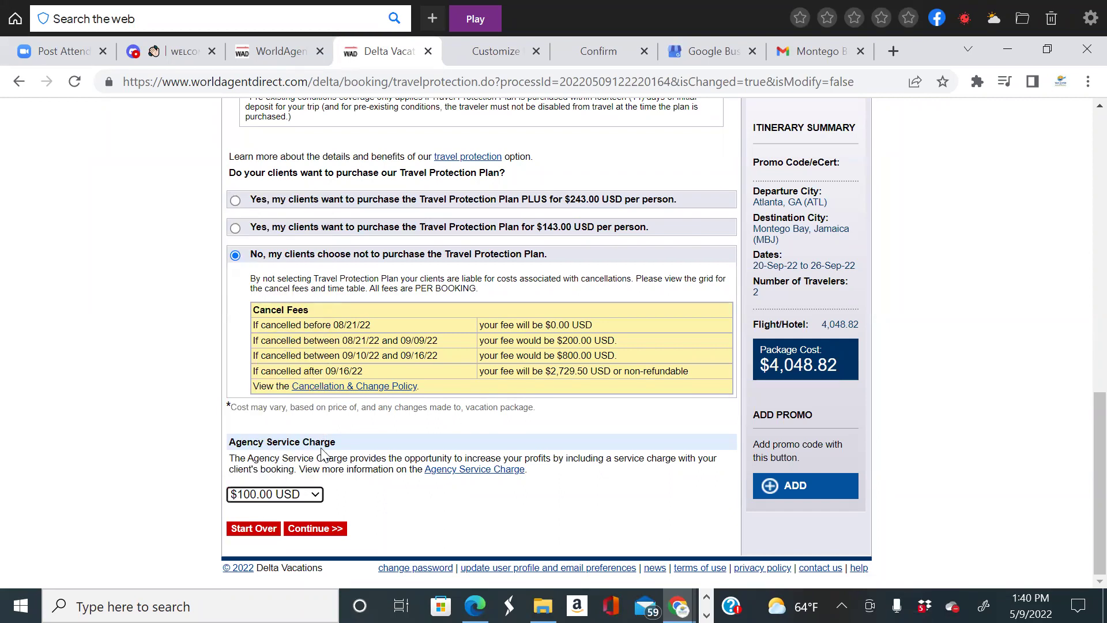
Submit the protection choices and keep documents and invoices going to the agency e-mail.
left_click(317, 529)
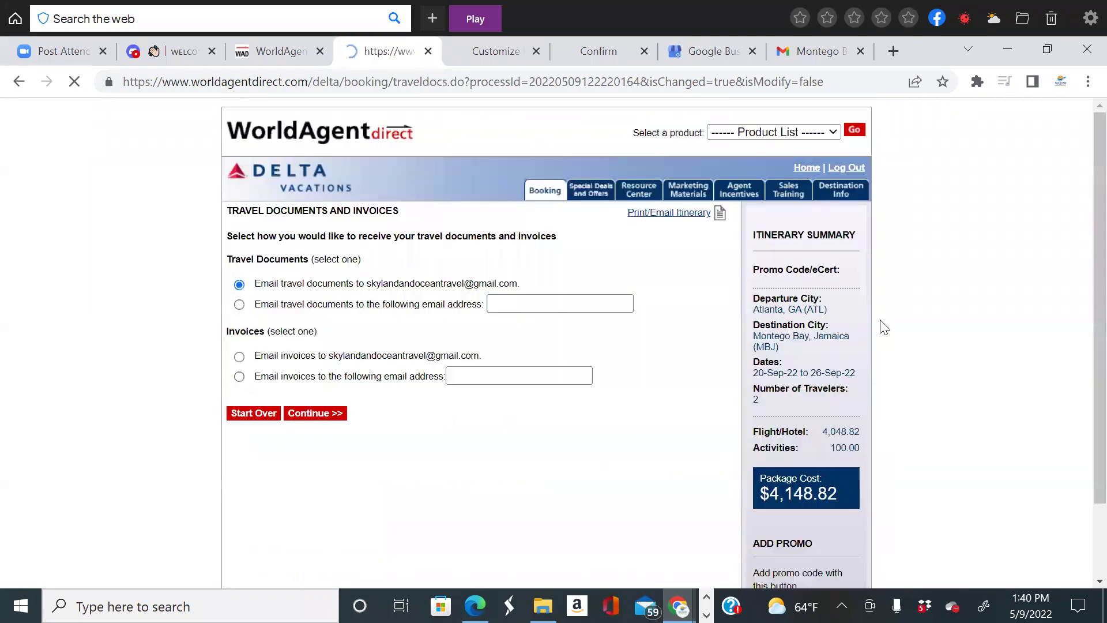
scroll(808, 386, "down", 2)
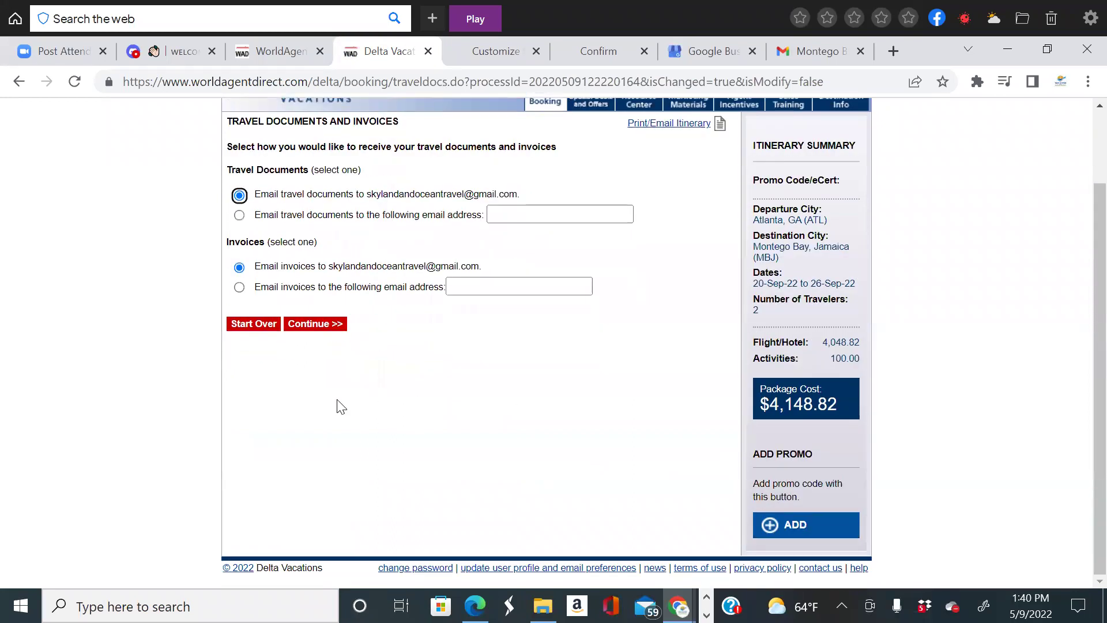
scroll(300, 357, "up", 2)
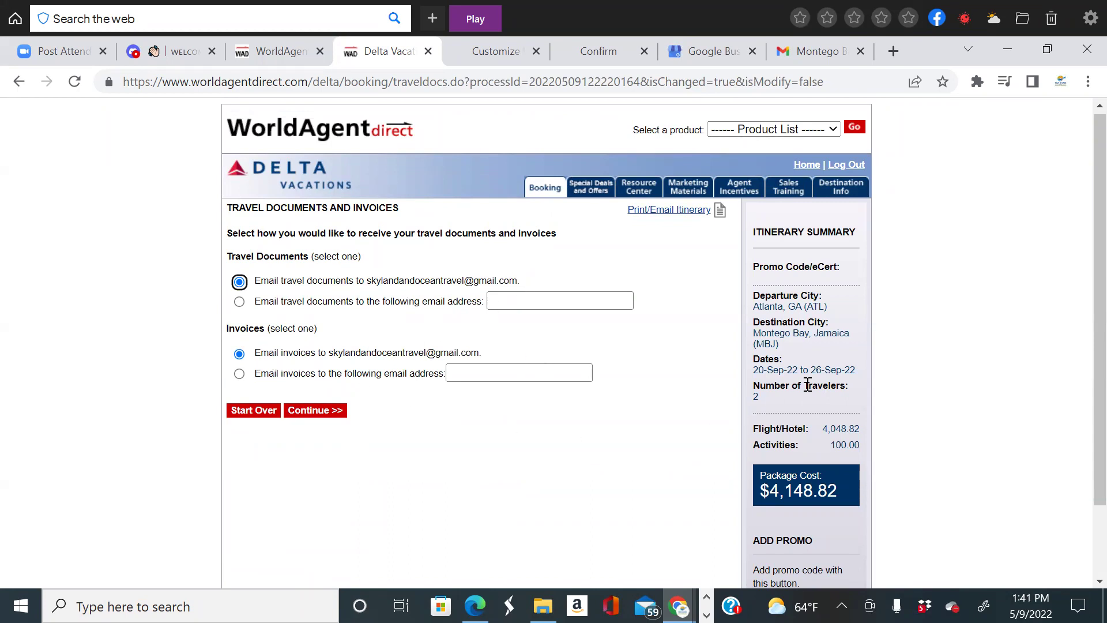
scroll(810, 398, "down", 2)
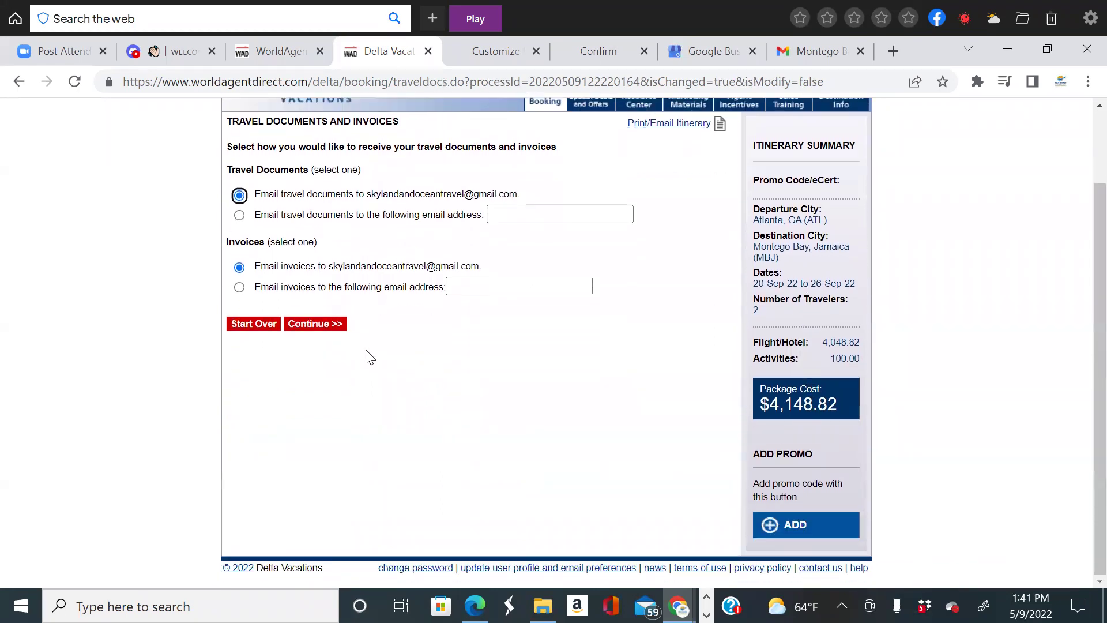
left_click(325, 325)
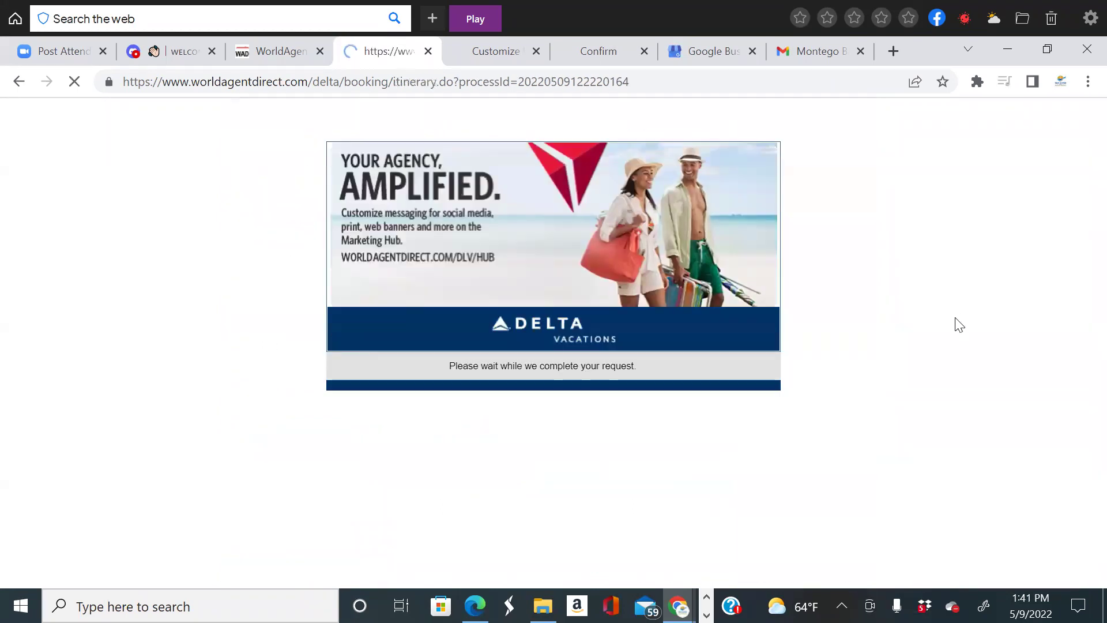
scroll(734, 427, "down", 3)
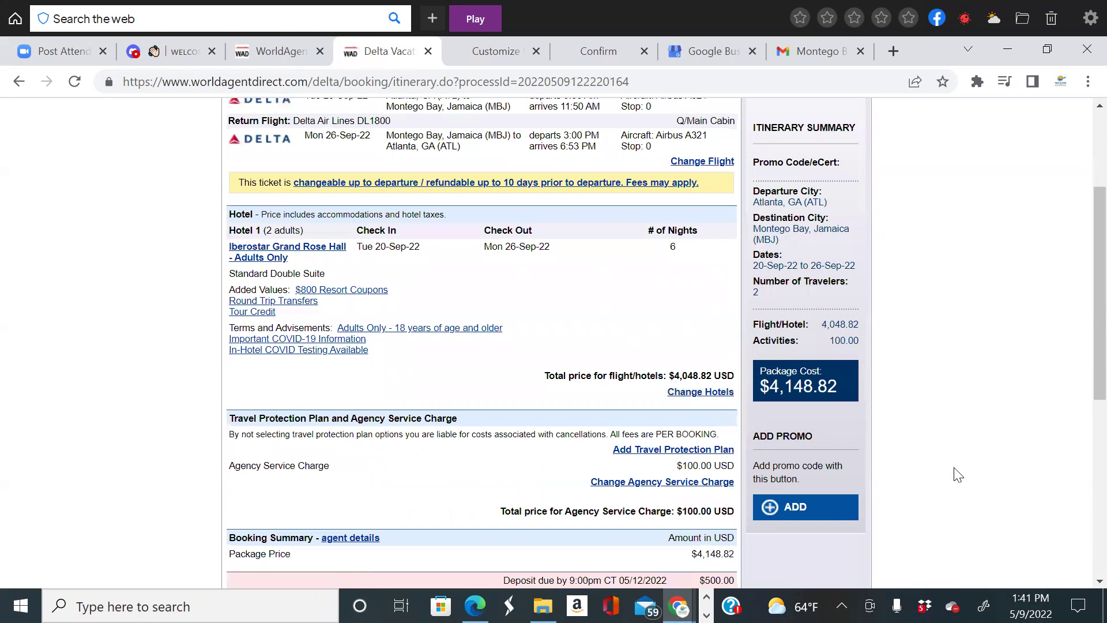
scroll(960, 474, "up", 3)
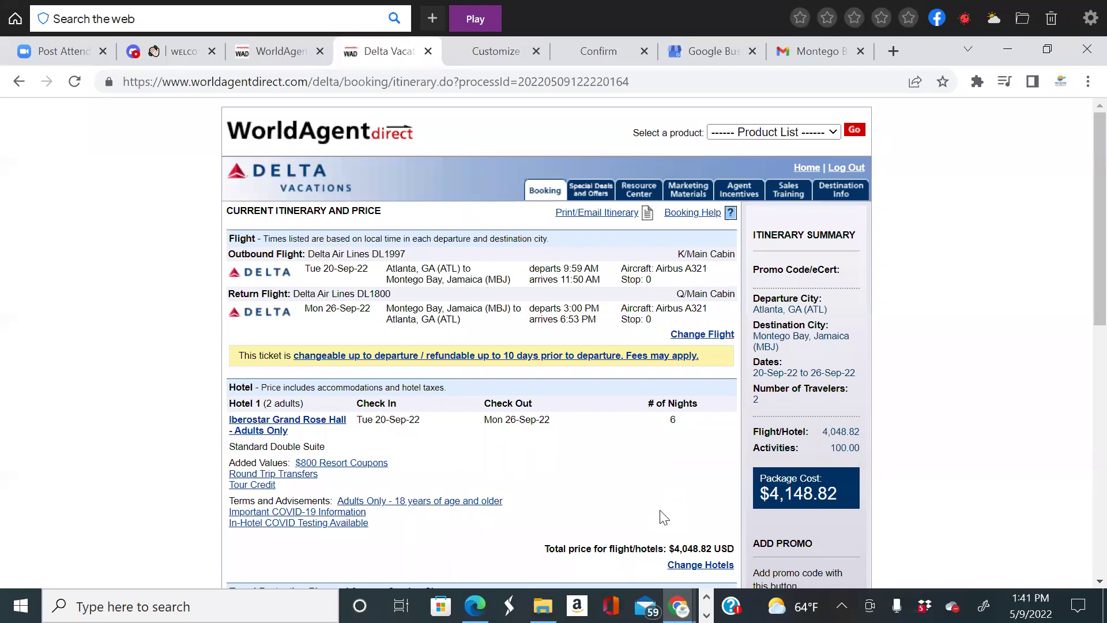
scroll(665, 518, "down", 2)
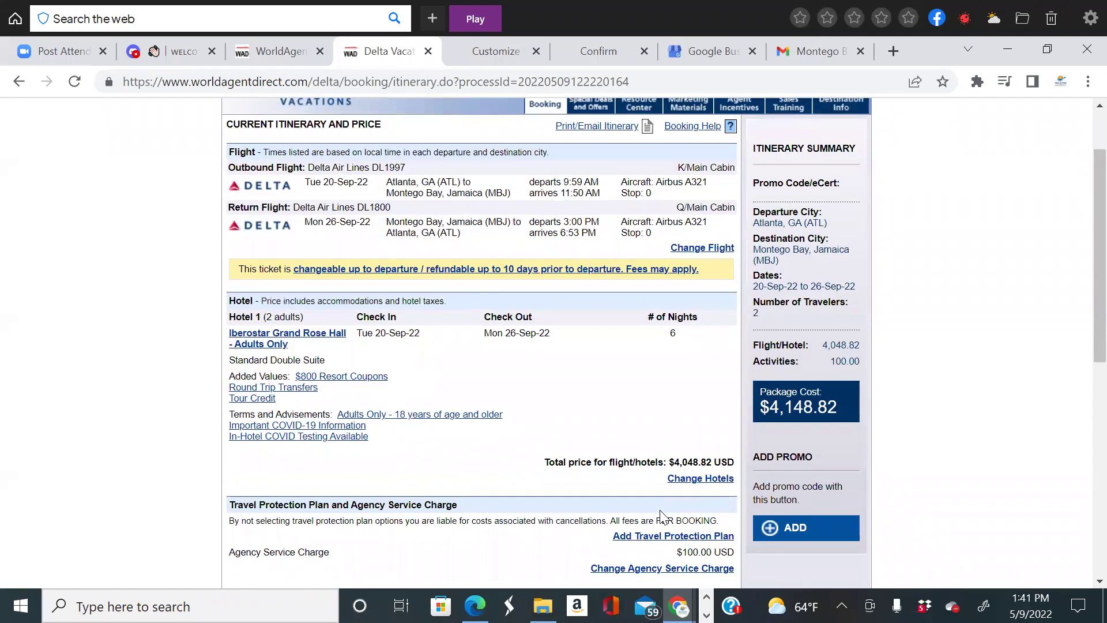
scroll(663, 518, "up", 2)
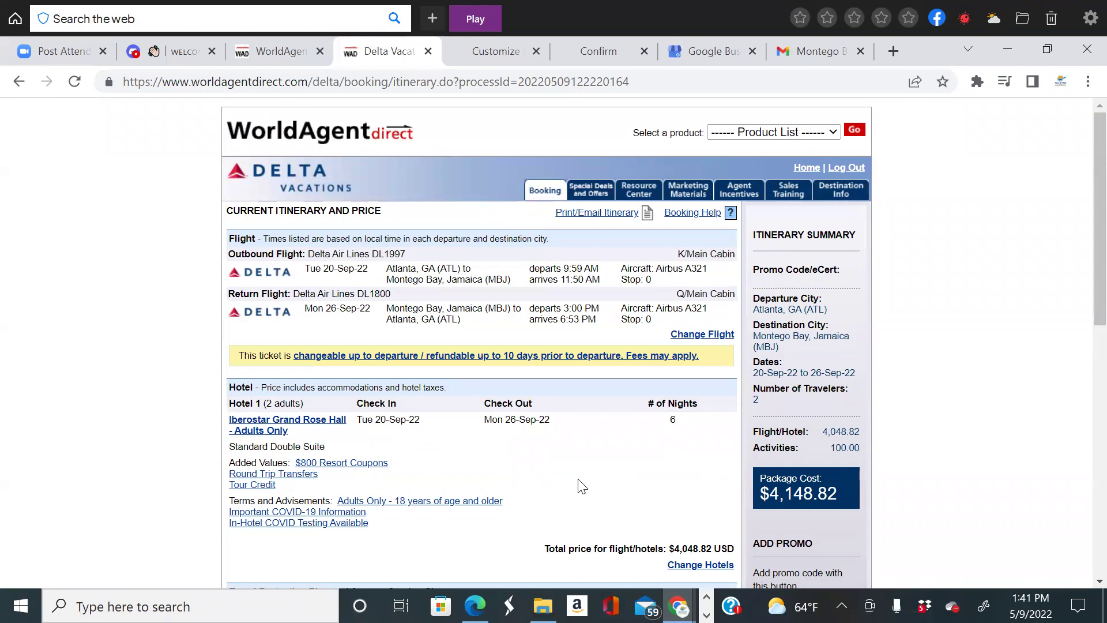
scroll(586, 487, "down", 3)
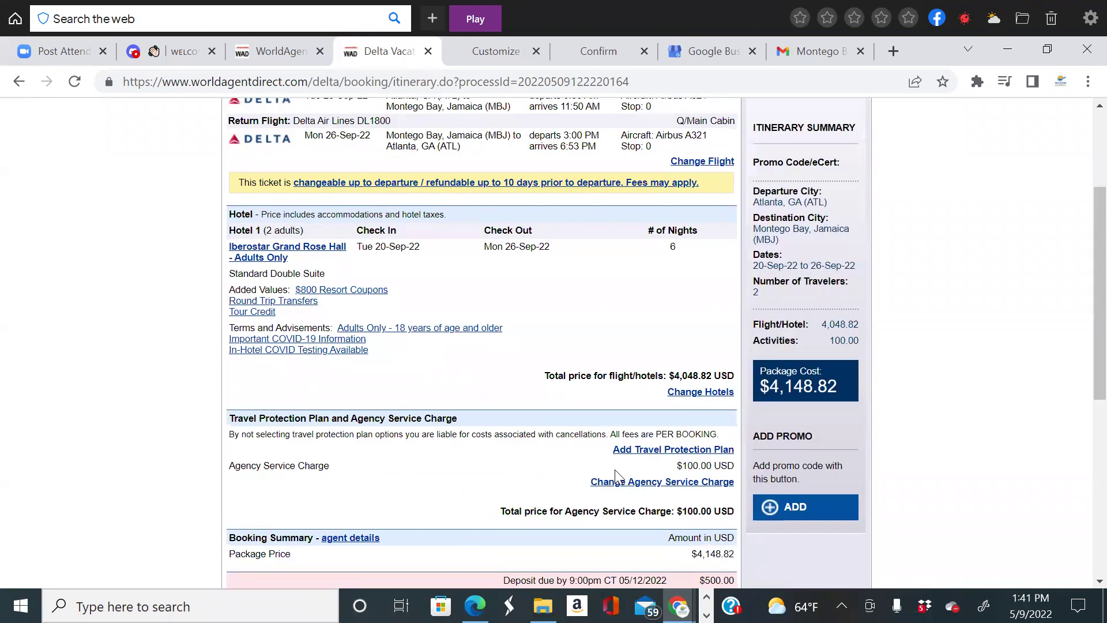
scroll(253, 326, "up", 3)
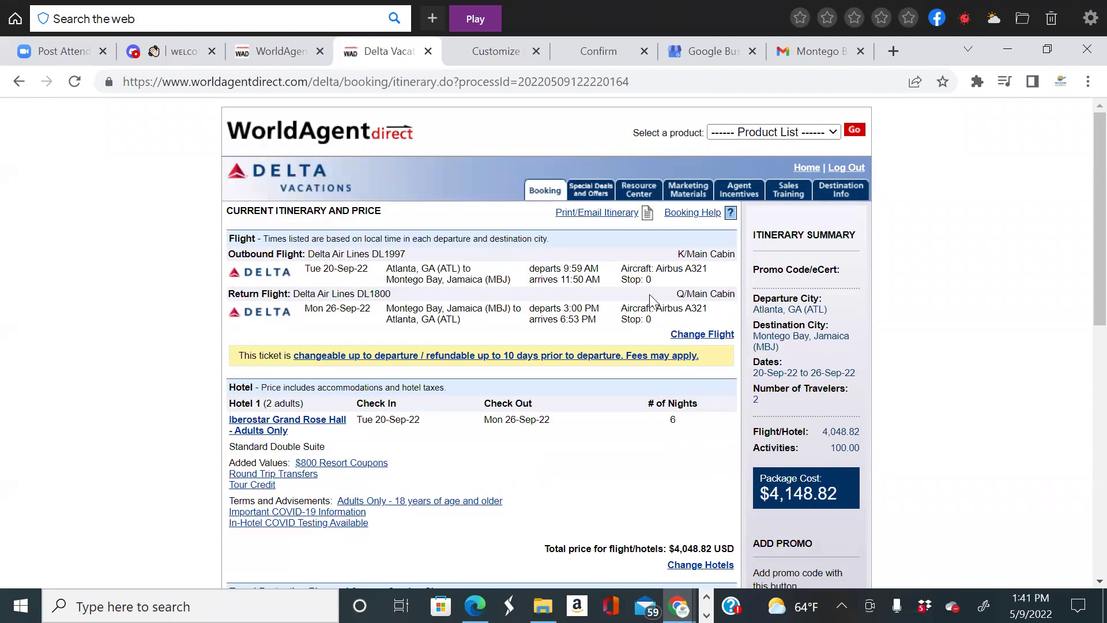
scroll(261, 327, "down", 2)
scroll(658, 352, "down", 2)
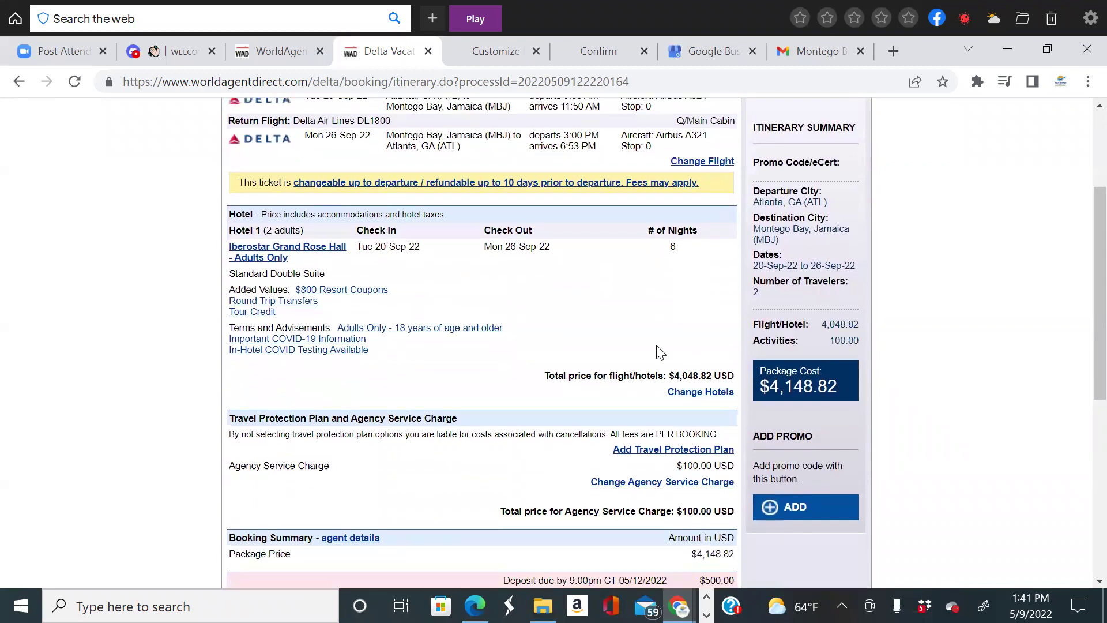
scroll(314, 388, "down", 2)
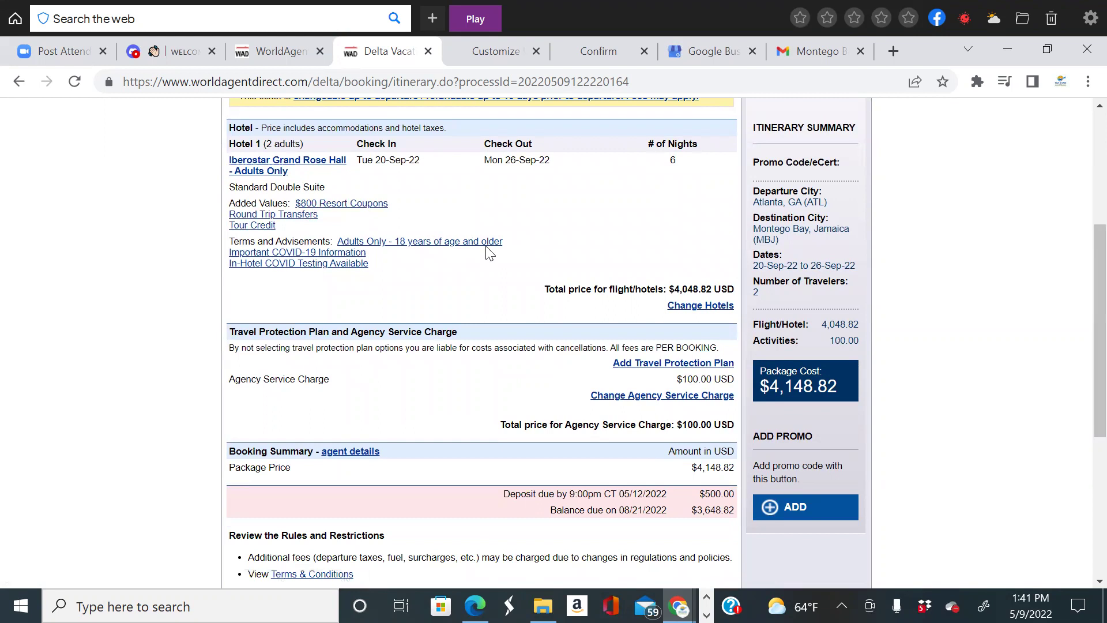
scroll(453, 237, "down", 2)
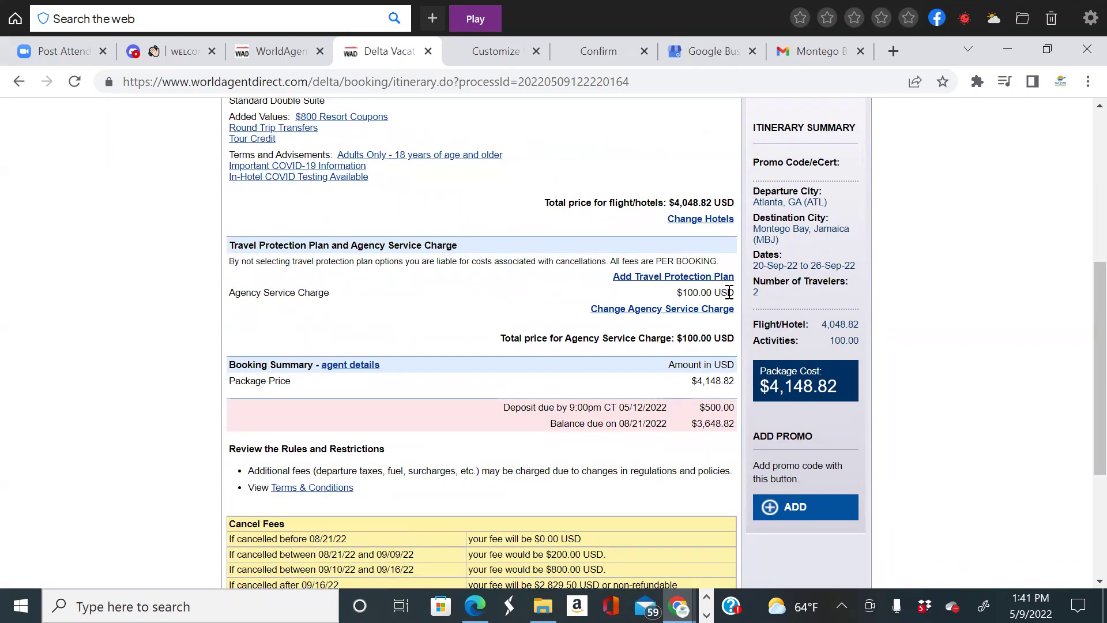
scroll(314, 302, "down", 2)
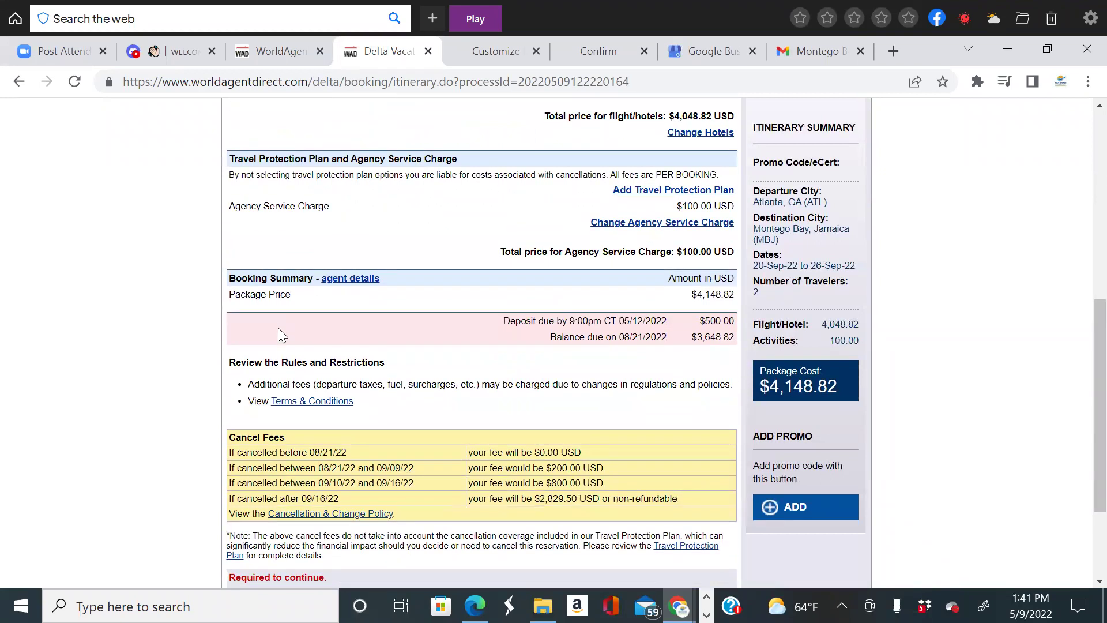
scroll(522, 350, "down", 2)
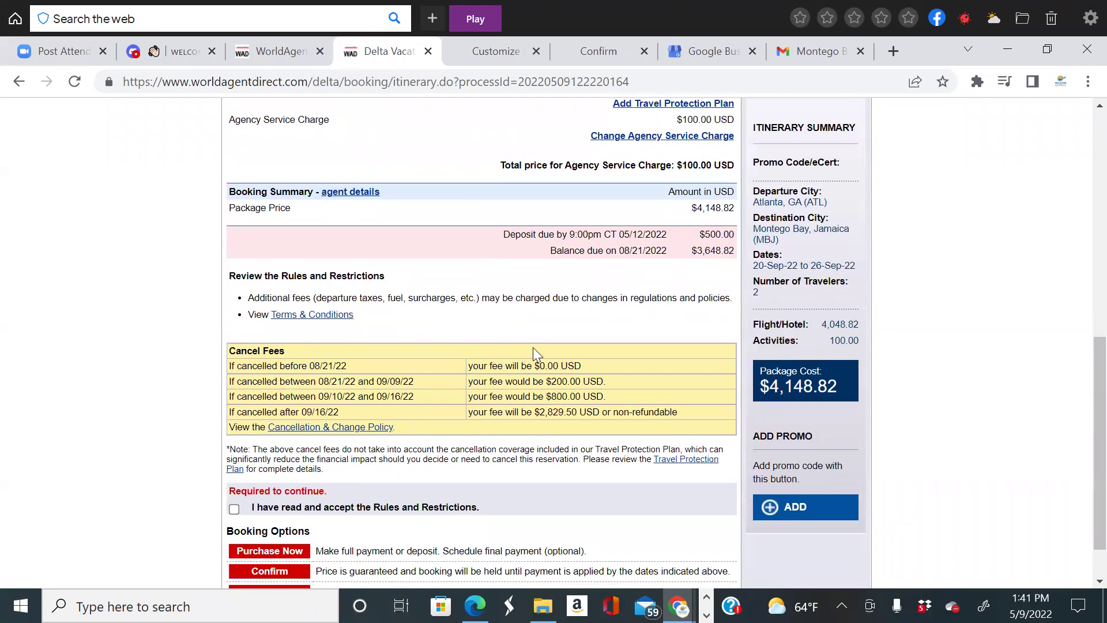
scroll(533, 348, "up", 2)
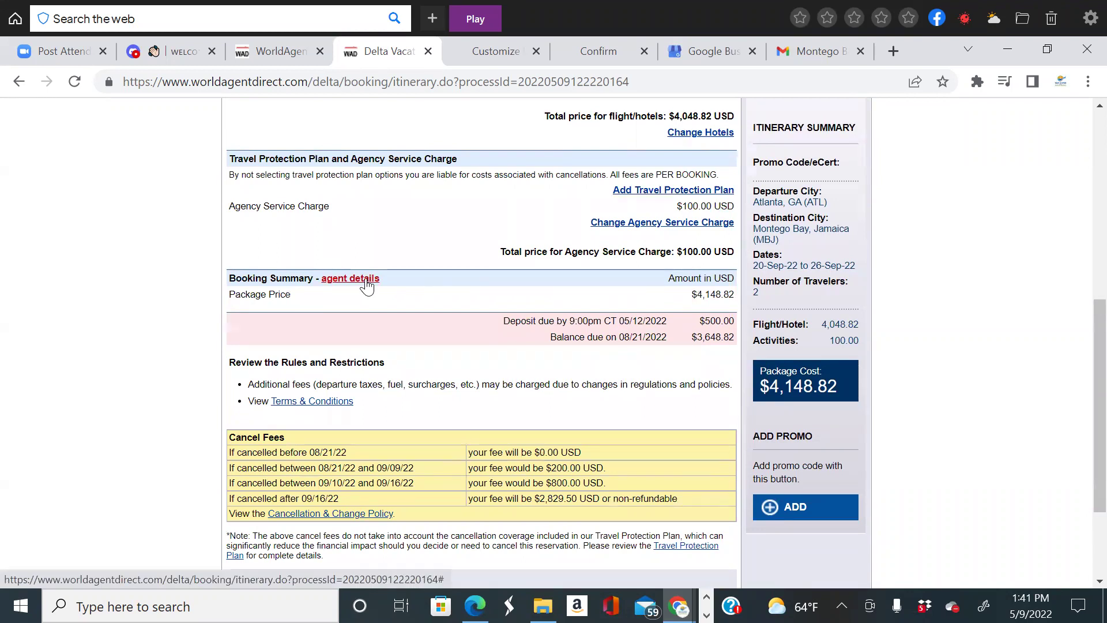
Expand agent details to show the $539.32 commission and review the itinerary down to Booking Options.
left_click(367, 279)
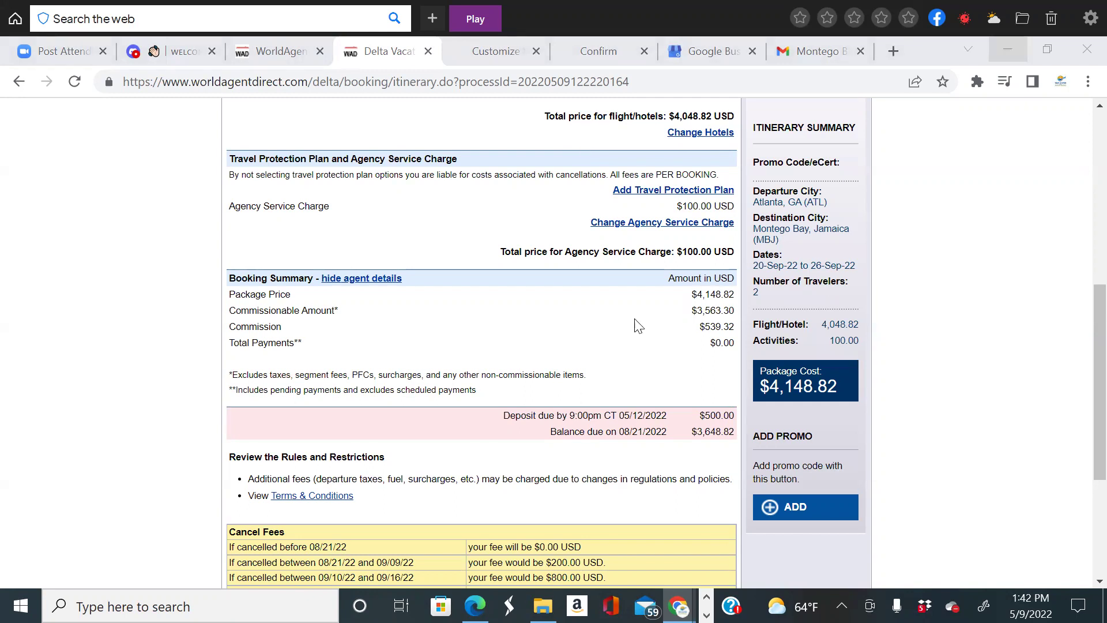
scroll(635, 323, "down", 2)
scroll(699, 365, "up", 1)
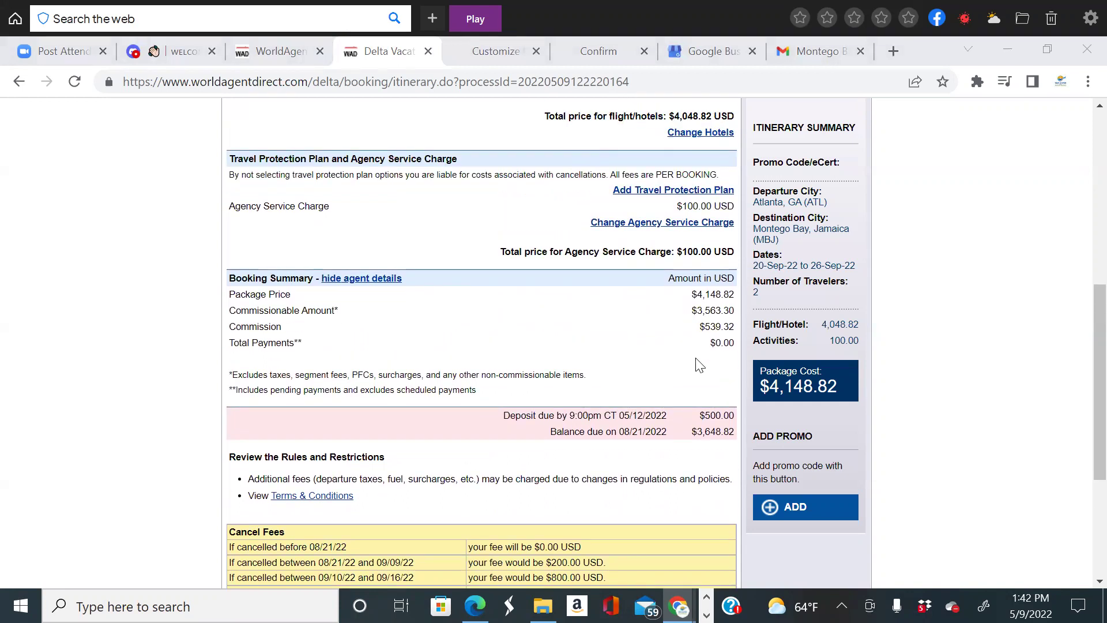
scroll(615, 344, "down", 1)
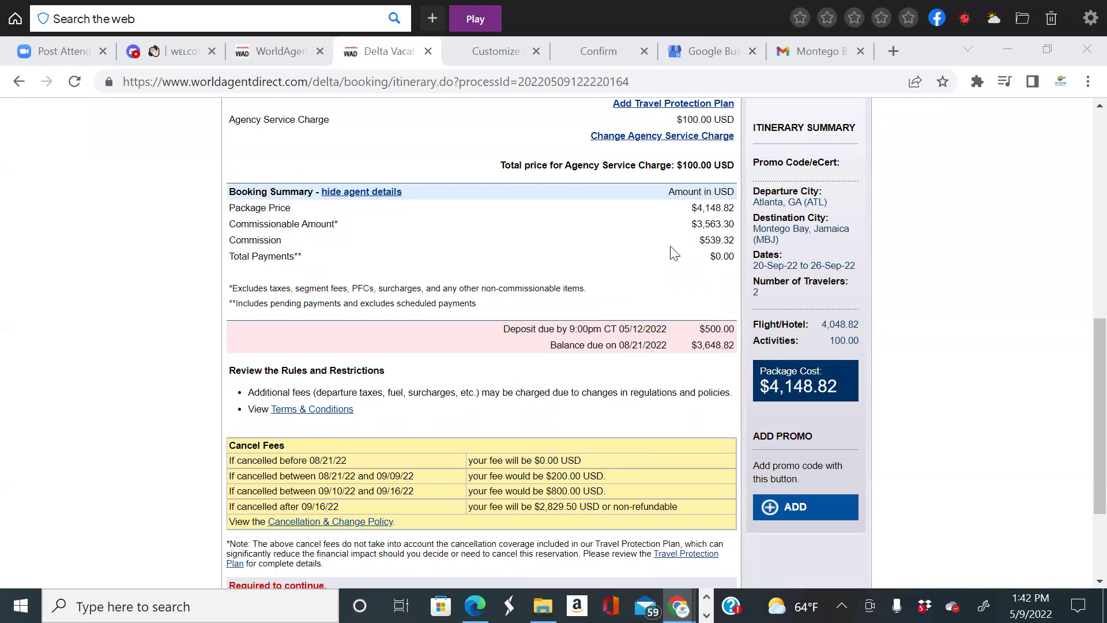
scroll(730, 245, "down", 1)
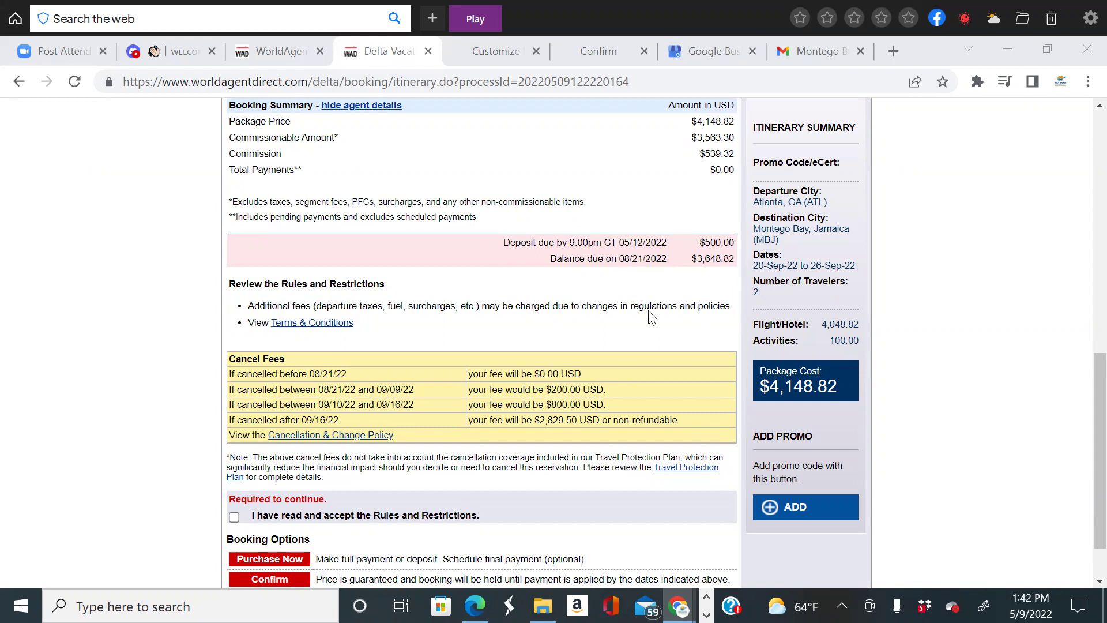
scroll(672, 294, "up", 6)
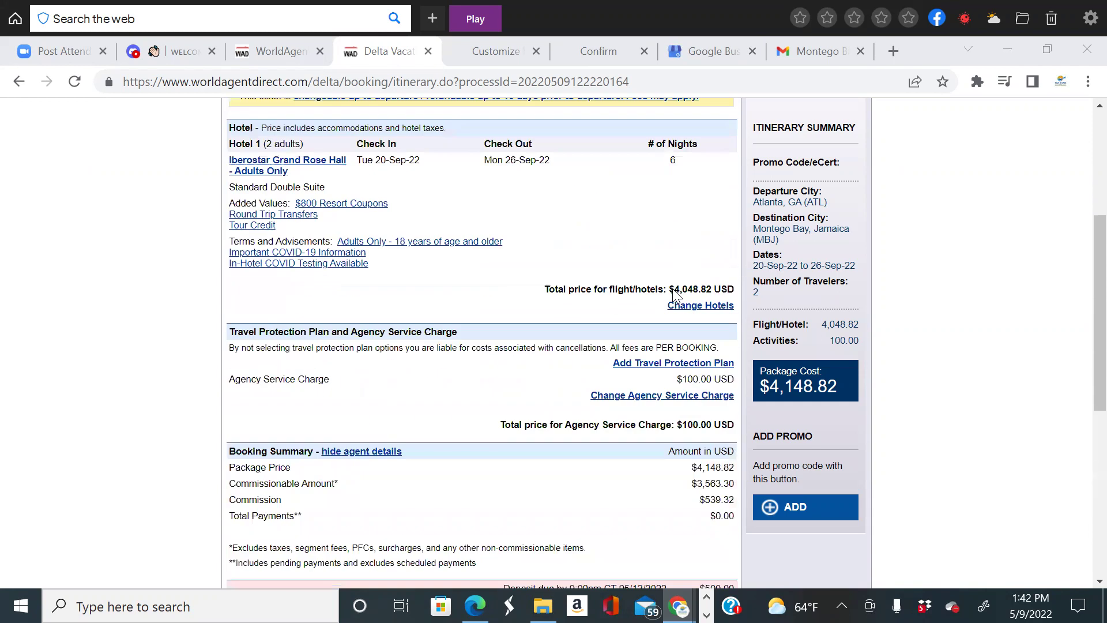
scroll(674, 292, "up", 4)
scroll(674, 293, "down", 4)
scroll(674, 293, "up", 3)
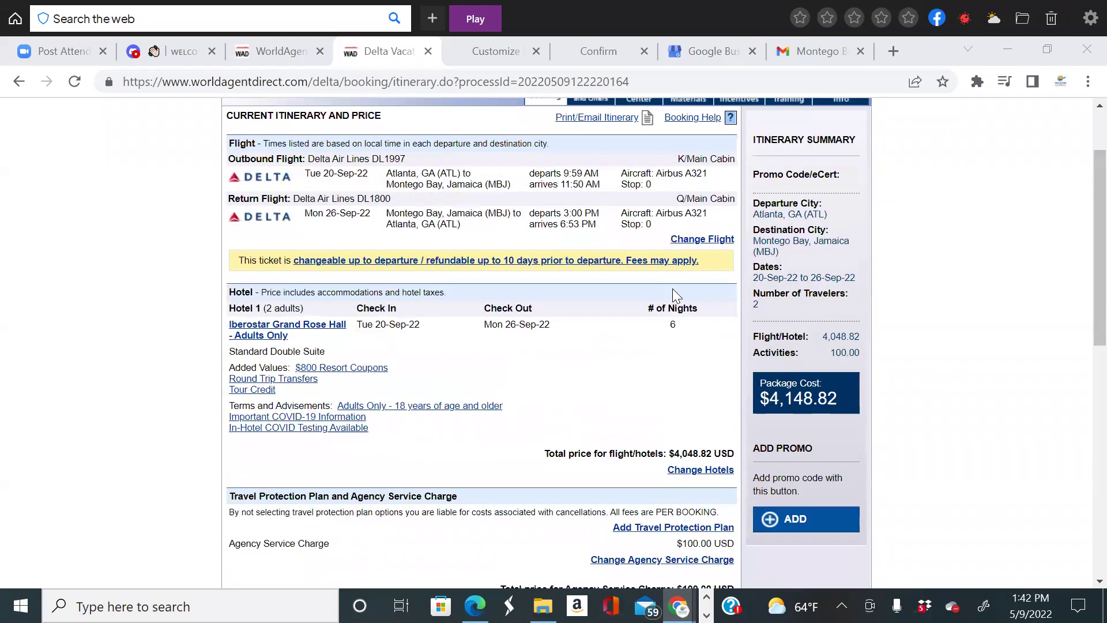
scroll(673, 291, "down", 10)
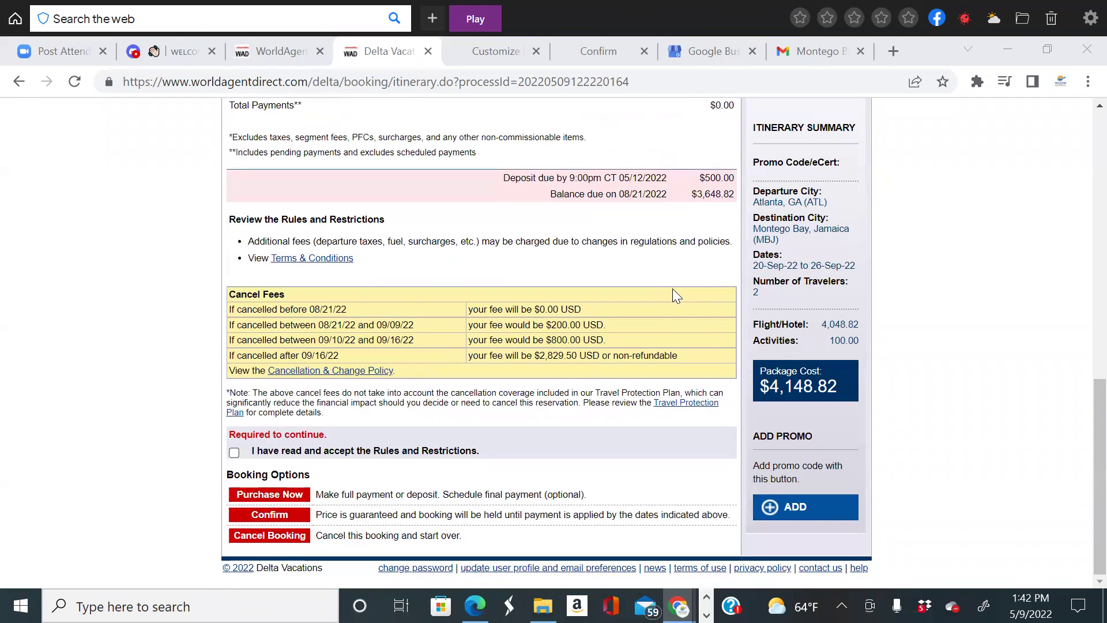
Accept the Rules and Restrictions and start the purchase to reach Adult Traveler #1's form.
left_click(233, 454)
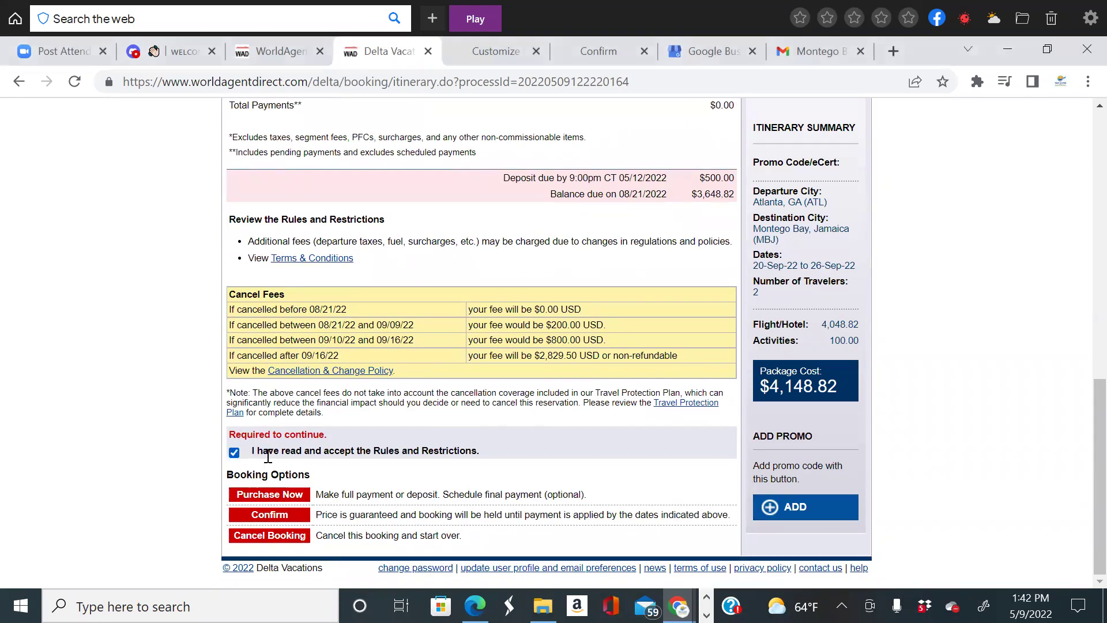
left_click(290, 500)
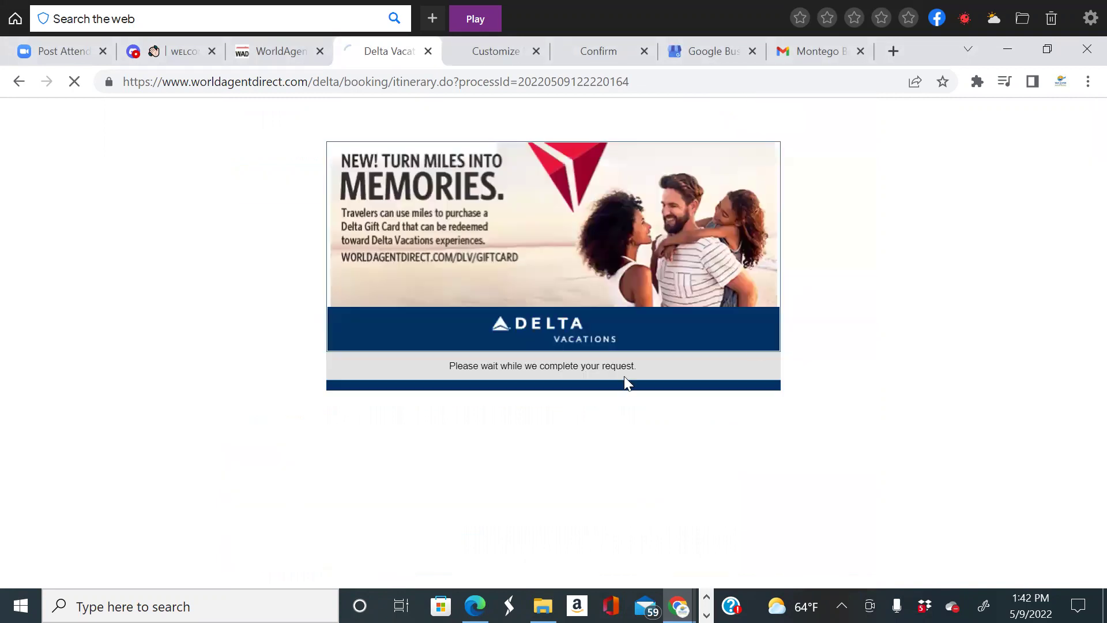
scroll(710, 317, "down", 4)
scroll(700, 336, "up", 4)
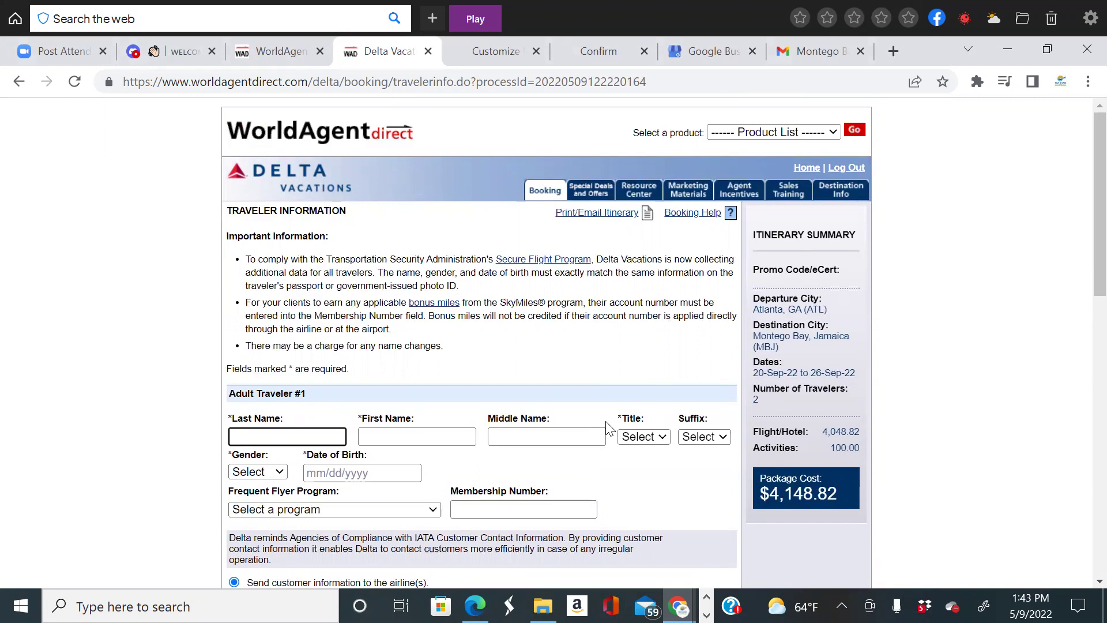
Choose Female in the Gender dropdown for Adult Traveler #1.
scroll(607, 428, "down", 3)
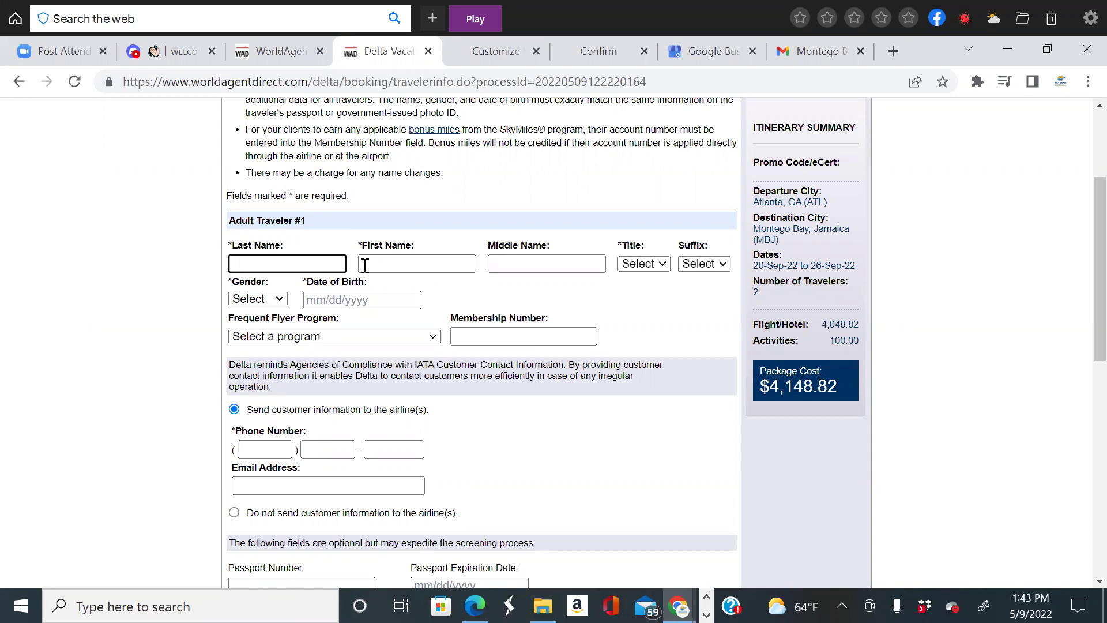
scroll(281, 215, "down", 2)
left_click(278, 213)
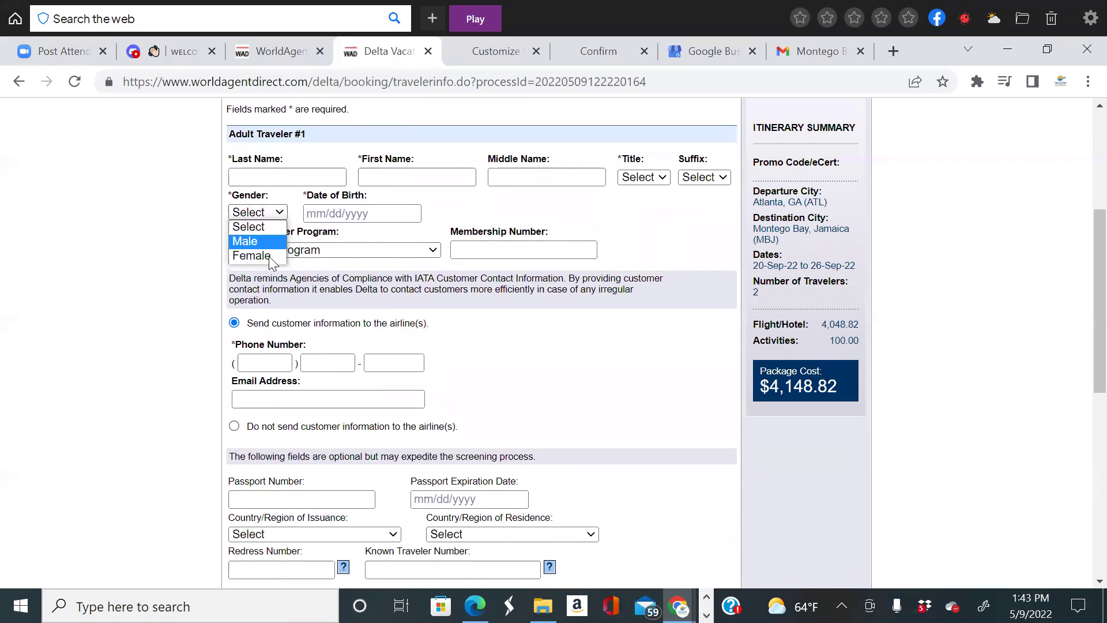
left_click(270, 255)
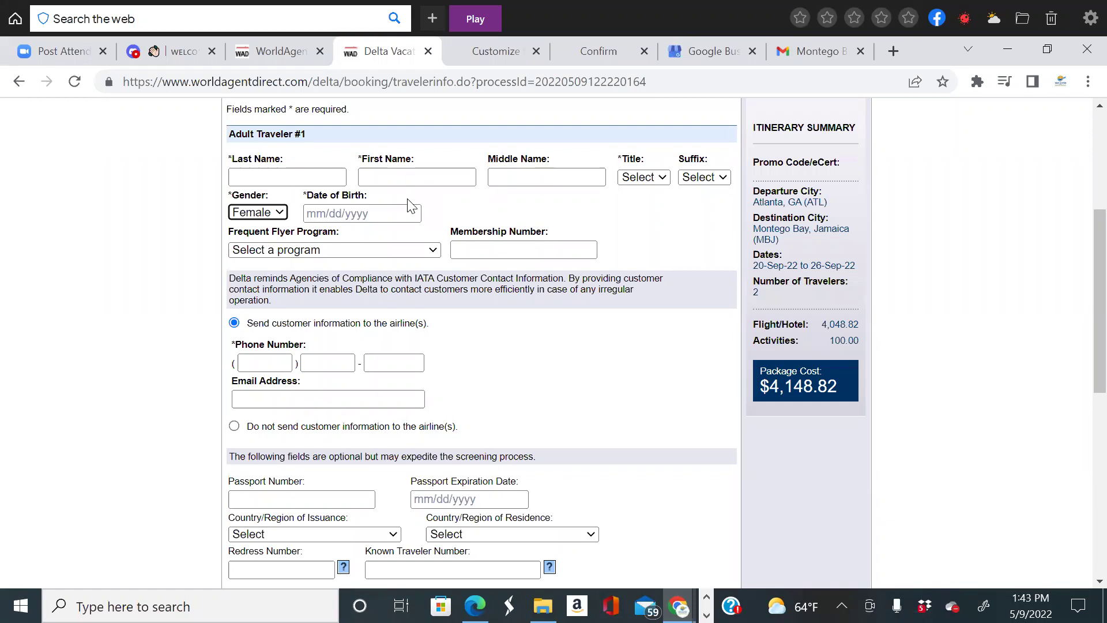
Check the frequent flyer program, membership number, phone and e-mail fields without choosing any program.
left_click(413, 250)
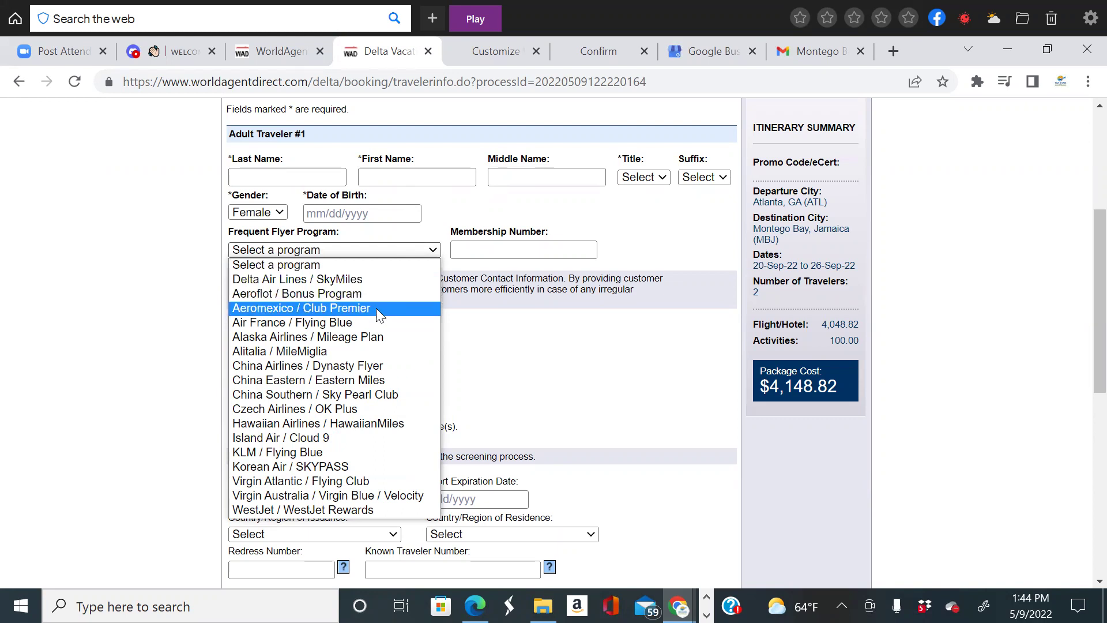
left_click(618, 378)
left_click(459, 249)
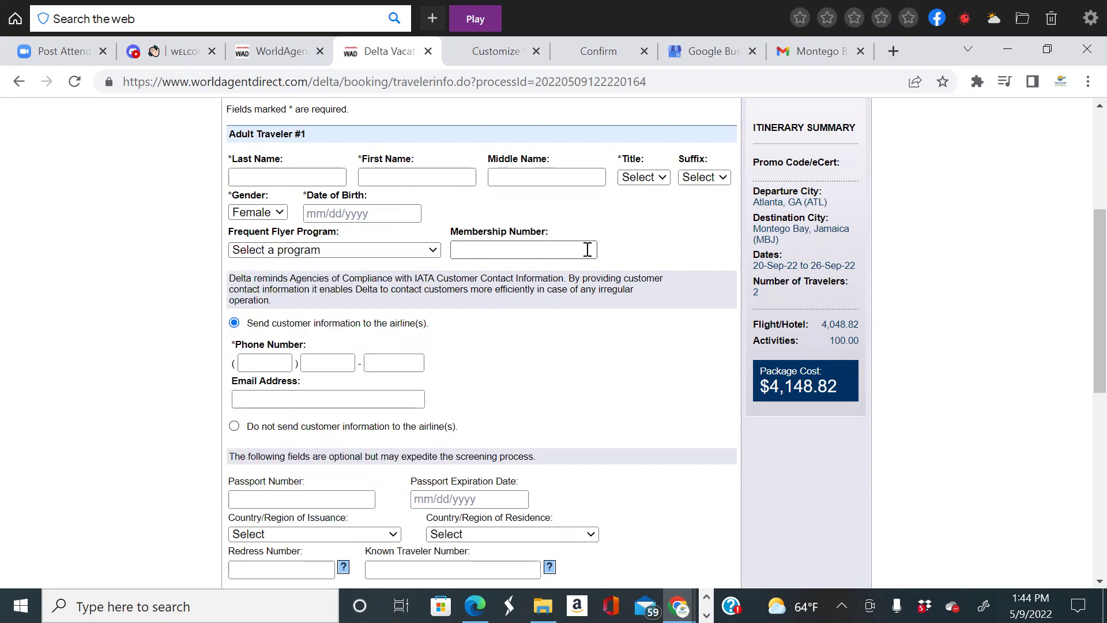
scroll(301, 274, "down", 1)
left_click(259, 277)
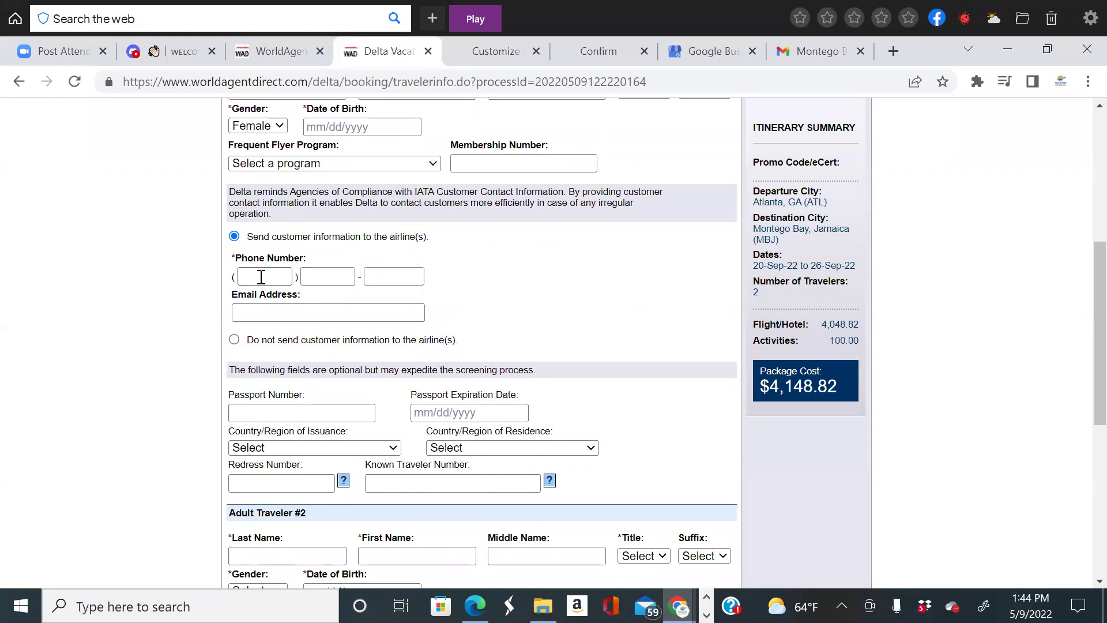
left_click(395, 274)
left_click(247, 314)
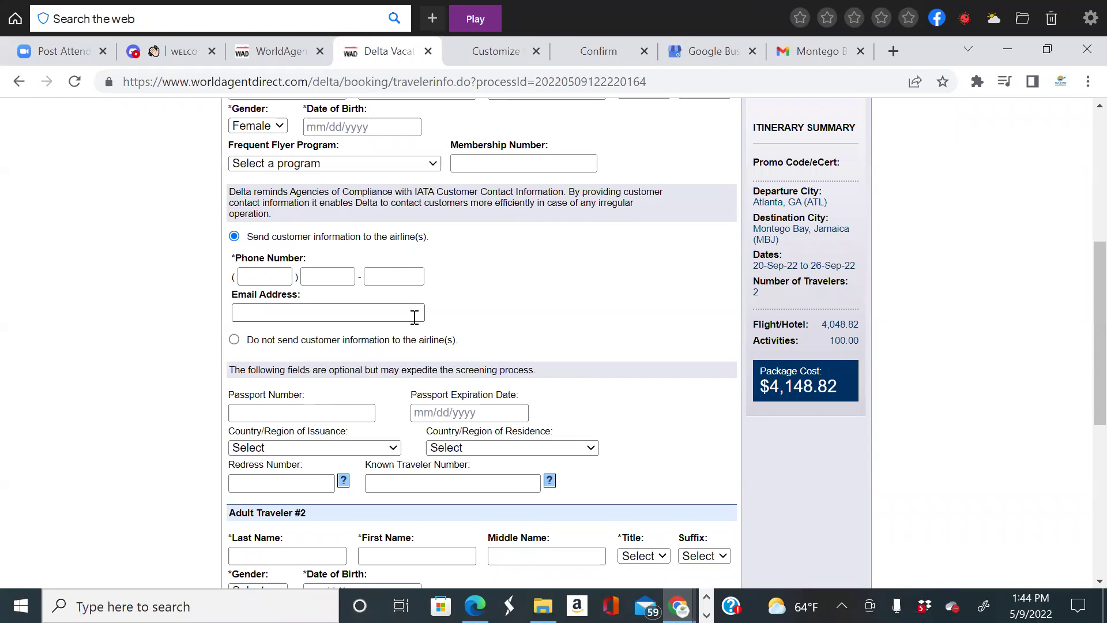
left_click(269, 278)
scroll(295, 278, "down", 3)
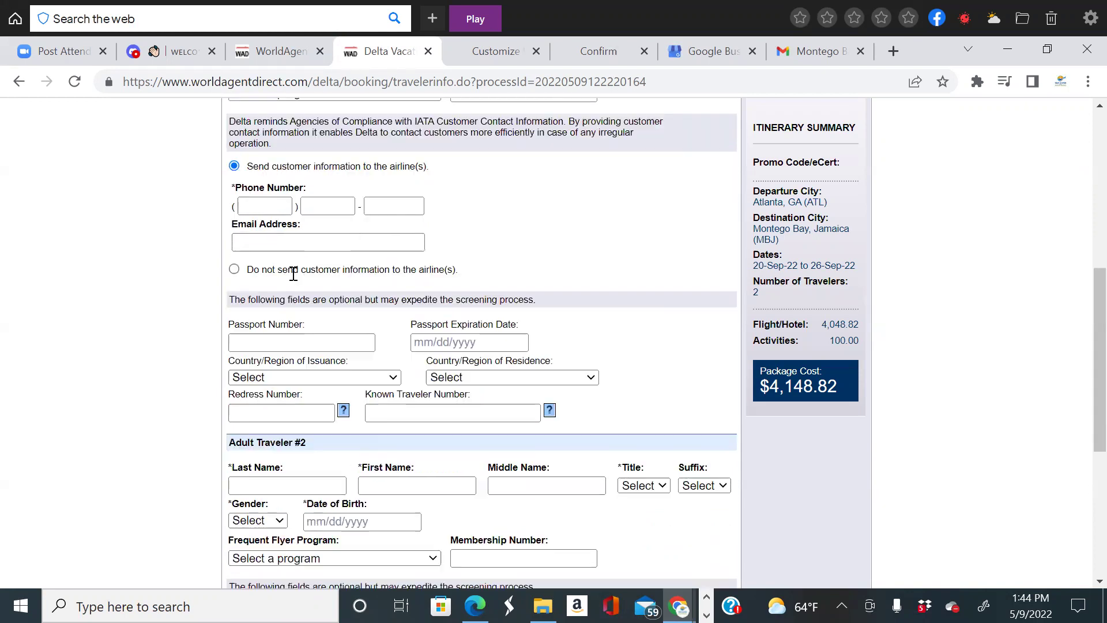
scroll(293, 279, "down", 2)
scroll(293, 278, "up", 2)
scroll(477, 249, "up", 2)
scroll(460, 309, "down", 4)
scroll(496, 300, "up", 2)
scroll(566, 317, "down", 2)
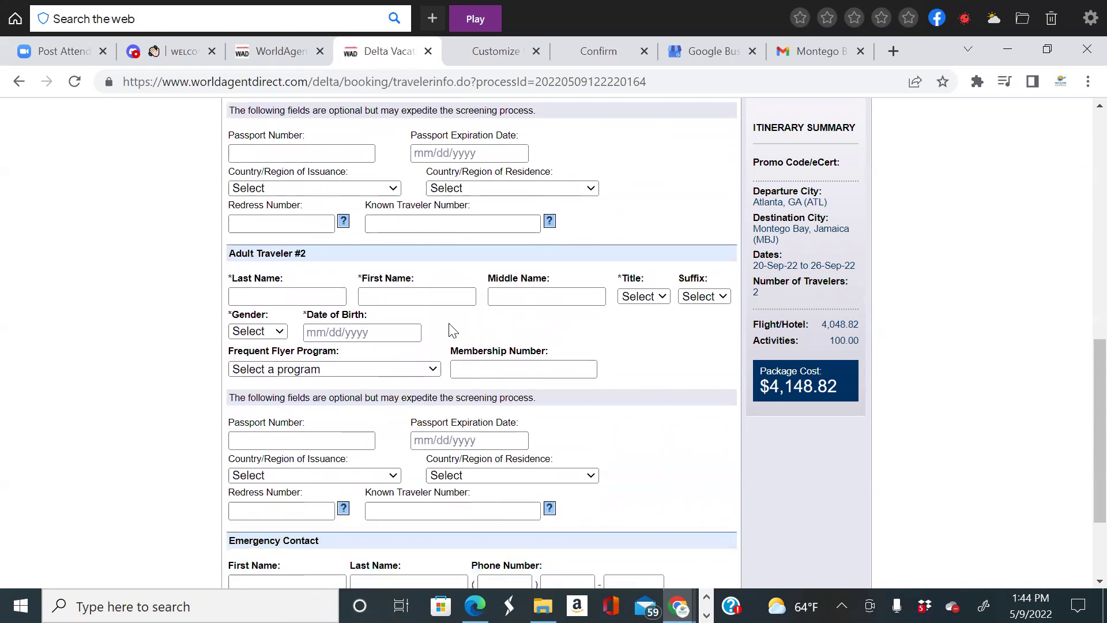
scroll(453, 330, "down", 2)
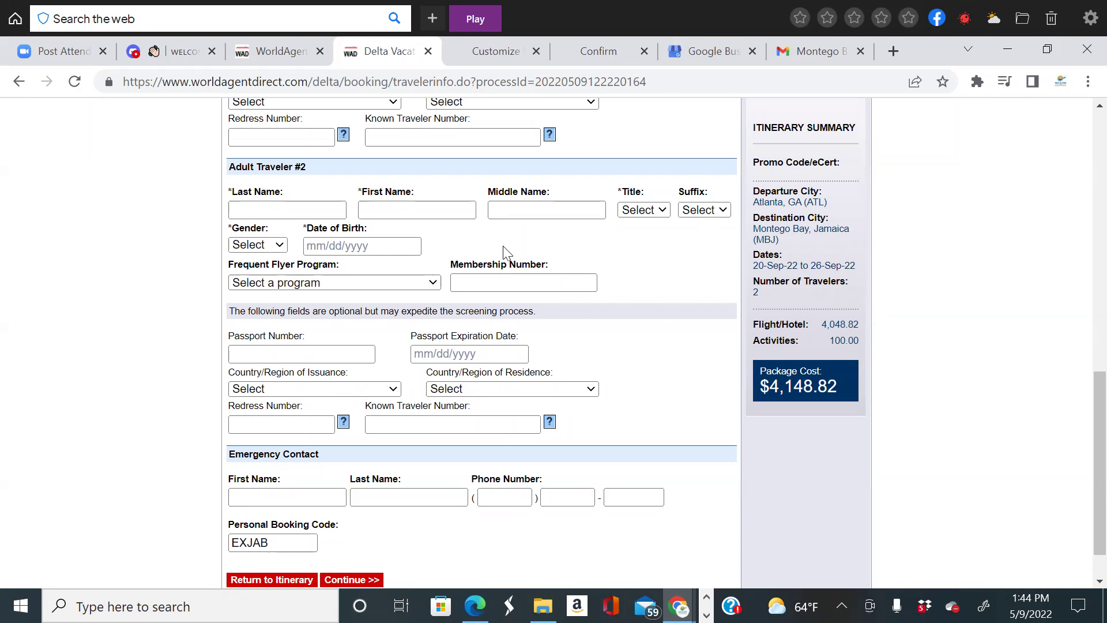
scroll(540, 290, "down", 1)
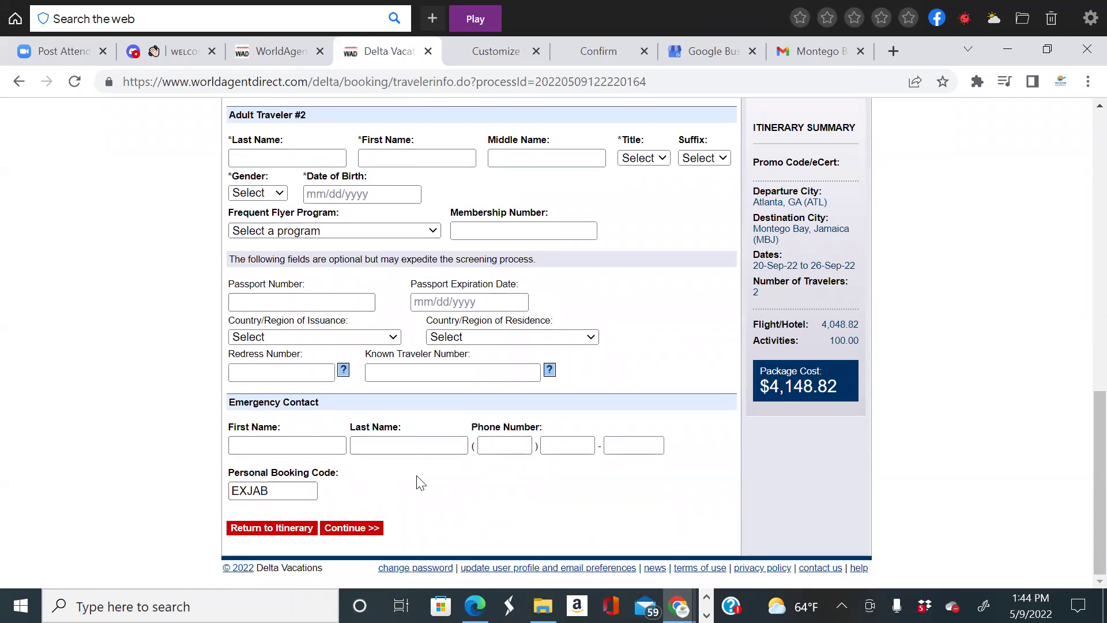
scroll(618, 470, "up", 3)
scroll(622, 468, "down", 1)
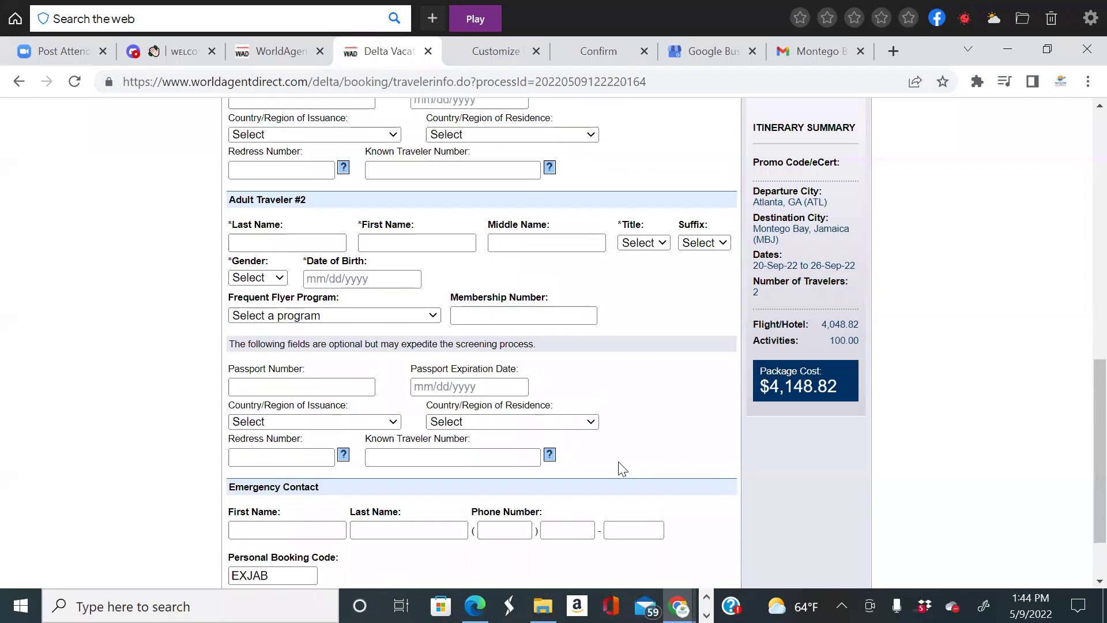
scroll(622, 468, "down", 2)
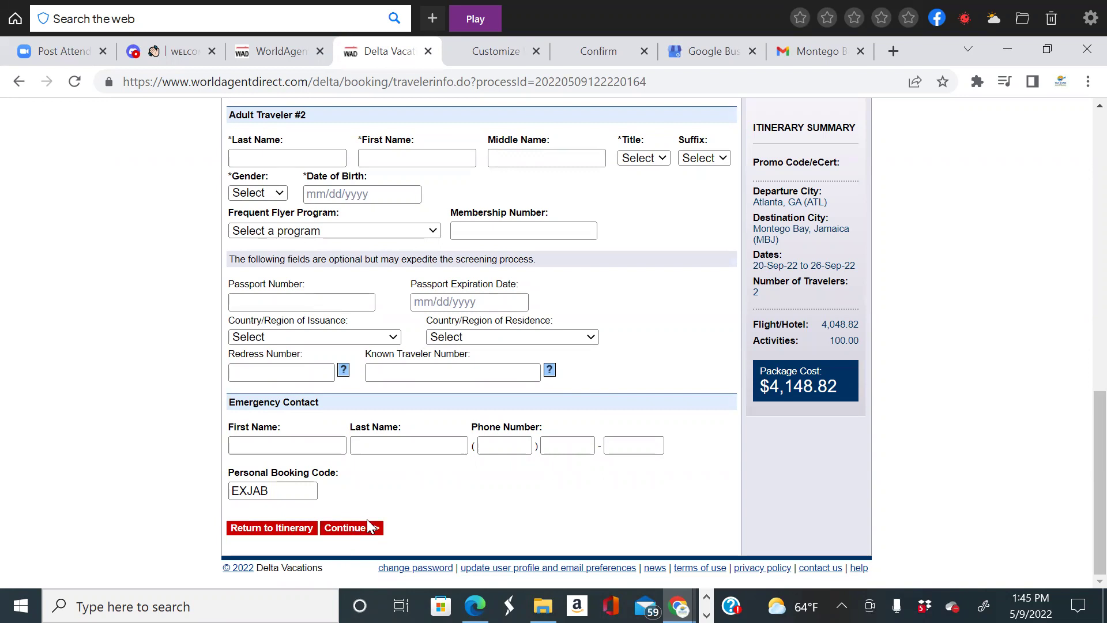
scroll(454, 456, "up", 12)
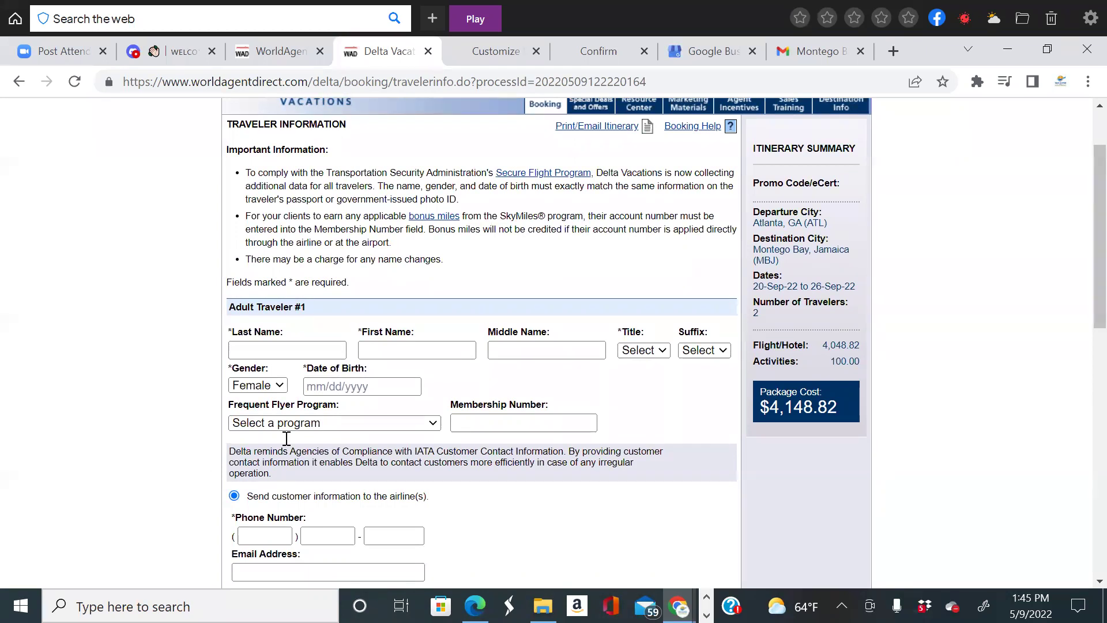
scroll(473, 369, "up", 2)
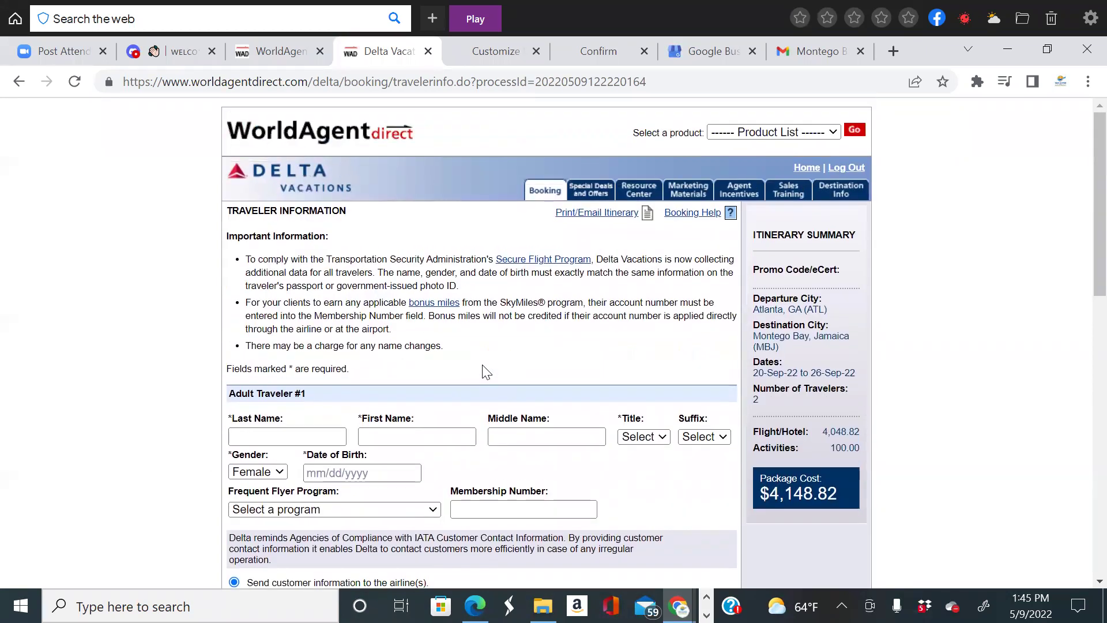
scroll(538, 355, "down", 3)
scroll(601, 358, "down", 7)
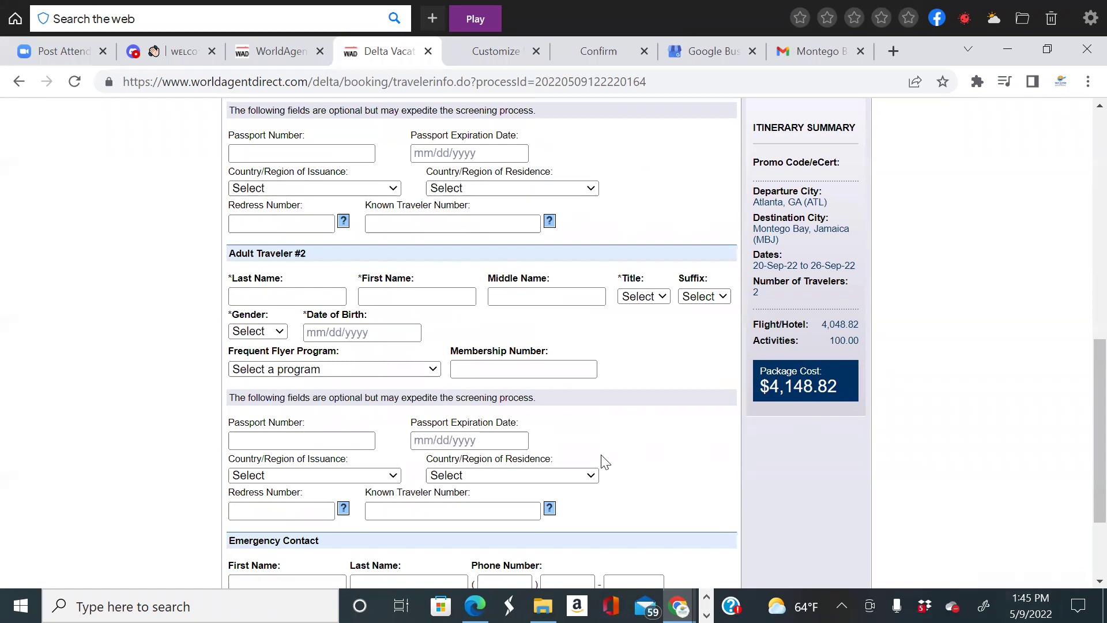
scroll(600, 456, "down", 3)
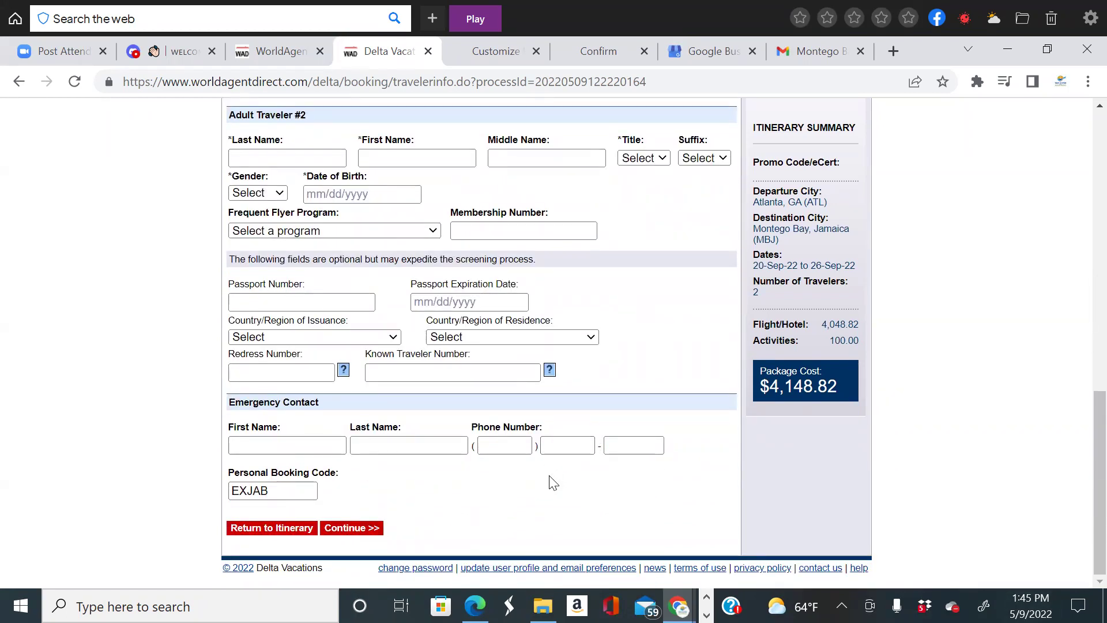
scroll(551, 461, "up", 13)
scroll(549, 475, "up", 1)
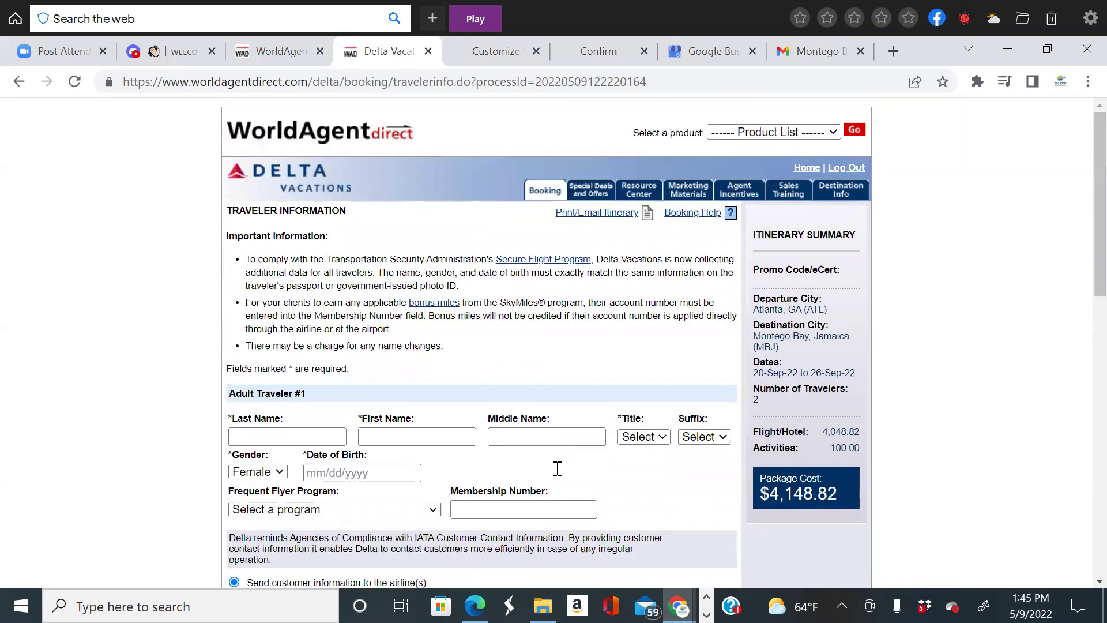
scroll(555, 467, "down", 2)
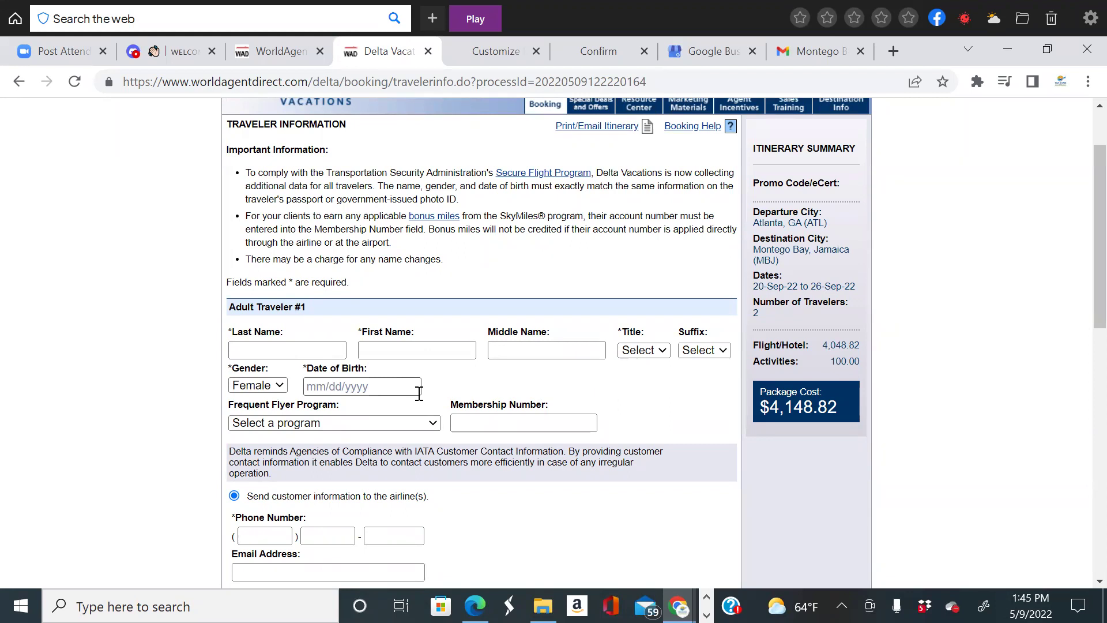
scroll(419, 393, "down", 5)
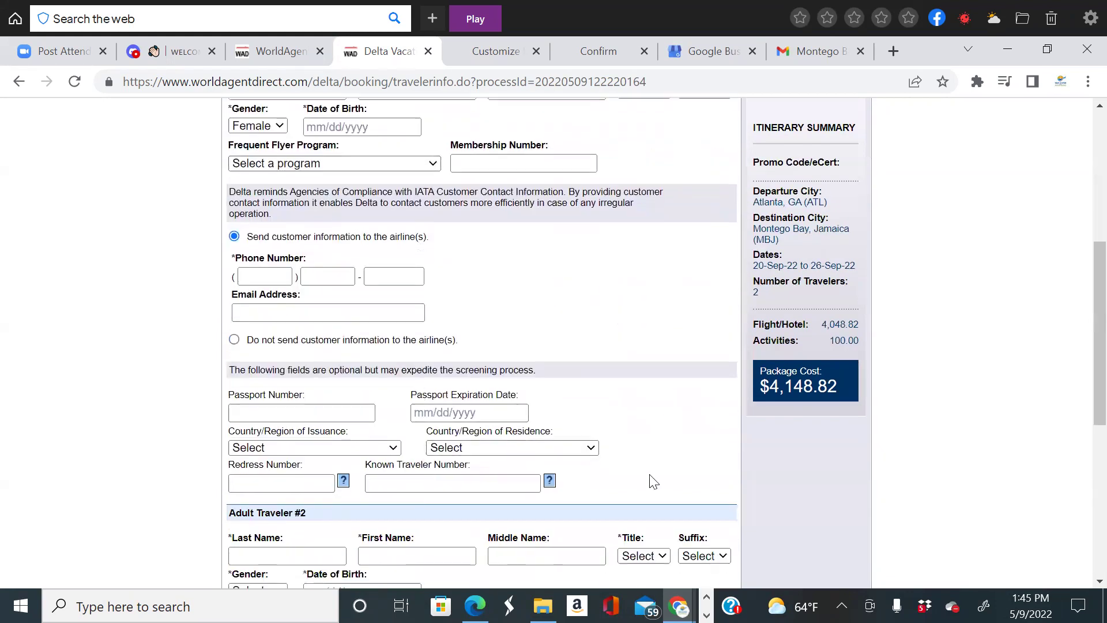
scroll(891, 499, "down", 7)
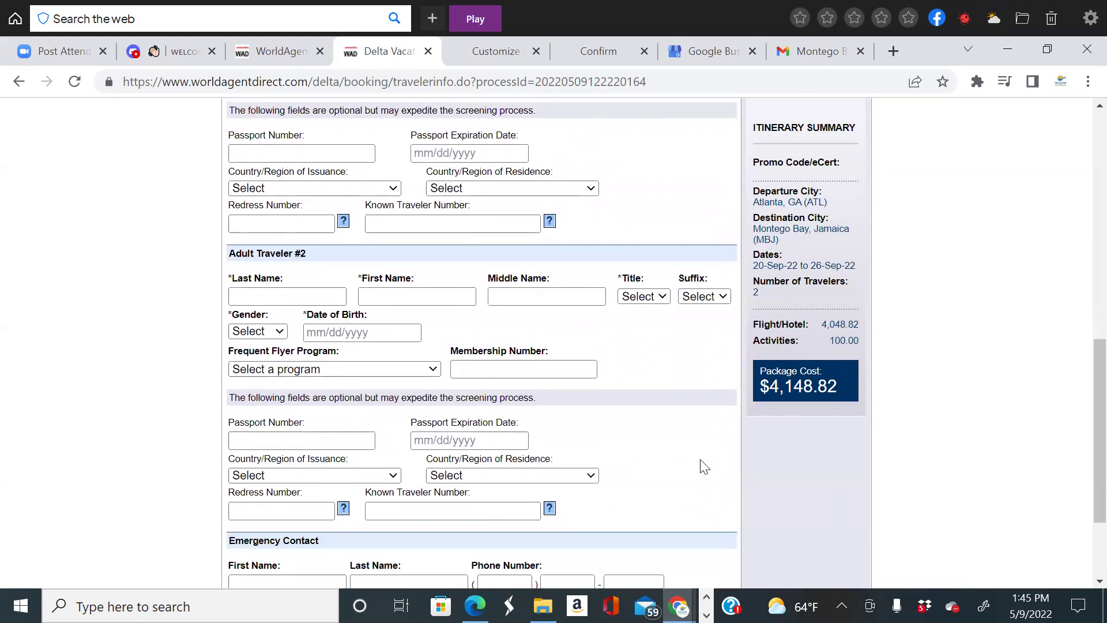
scroll(595, 440, "up", 8)
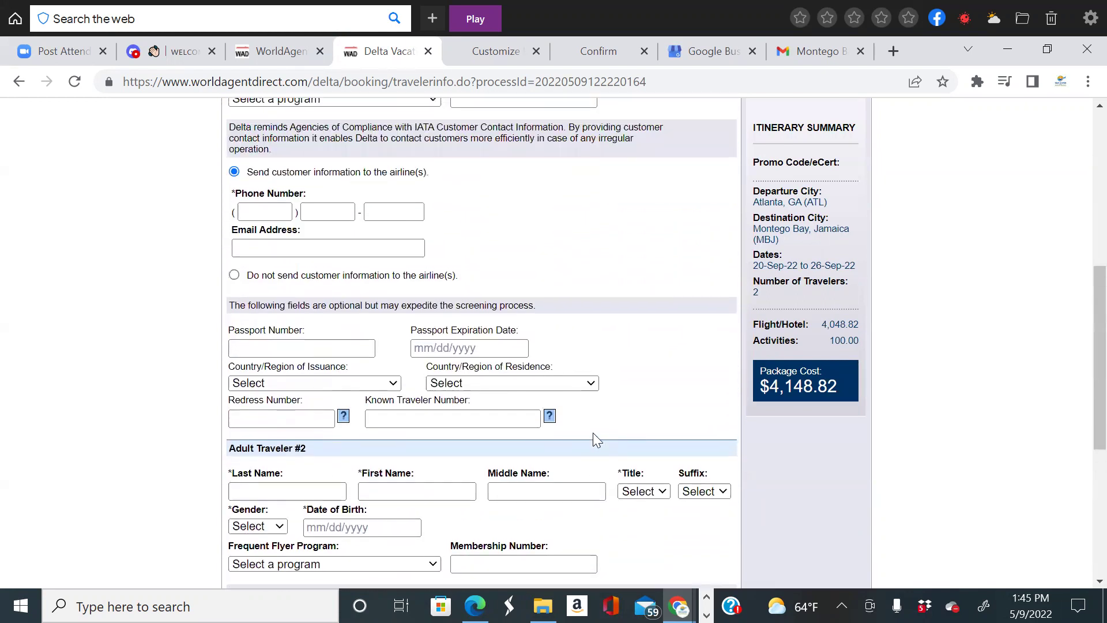
scroll(596, 440, "down", 8)
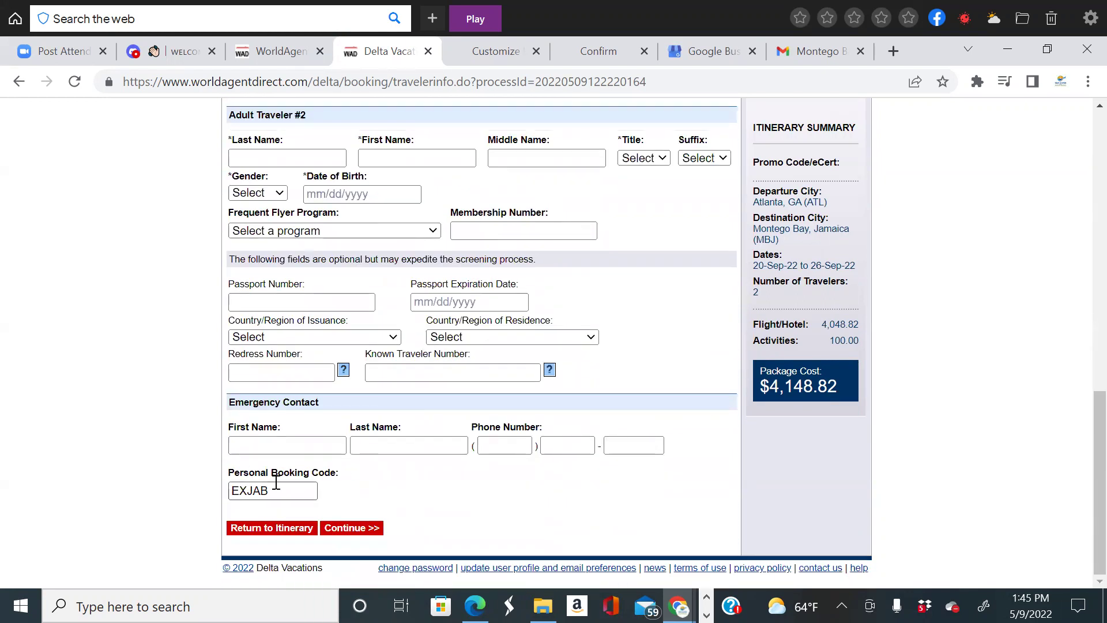
scroll(381, 478, "up", 1)
scroll(450, 464, "up", 8)
scroll(448, 467, "down", 8)
left_click(246, 497)
scroll(680, 459, "up", 7)
scroll(683, 464, "up", 5)
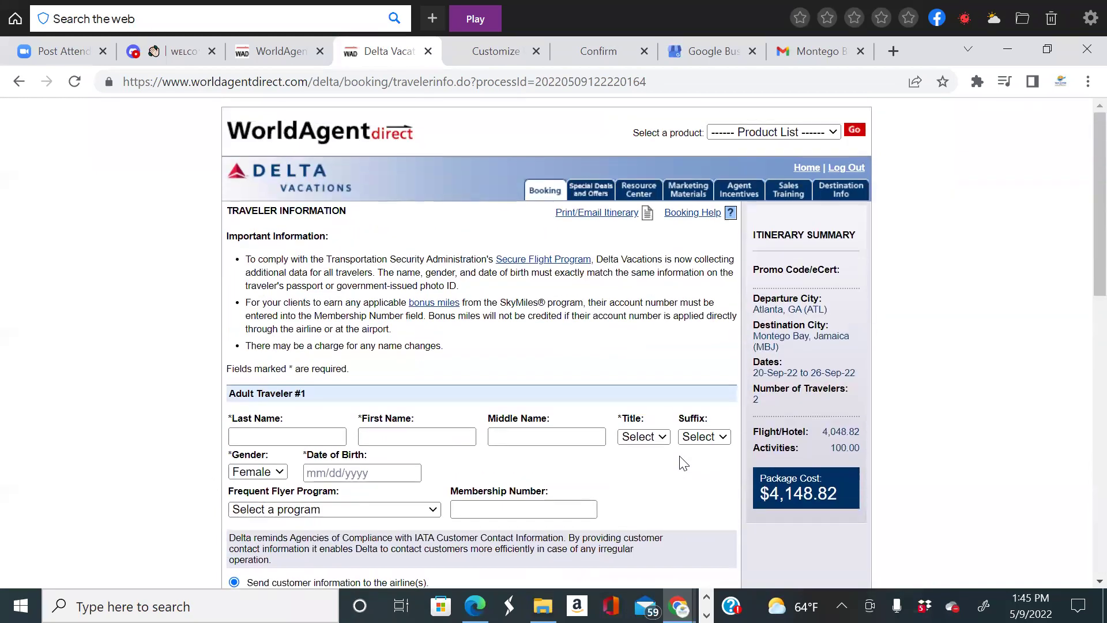
scroll(692, 346, "down", 3)
scroll(657, 334, "up", 3)
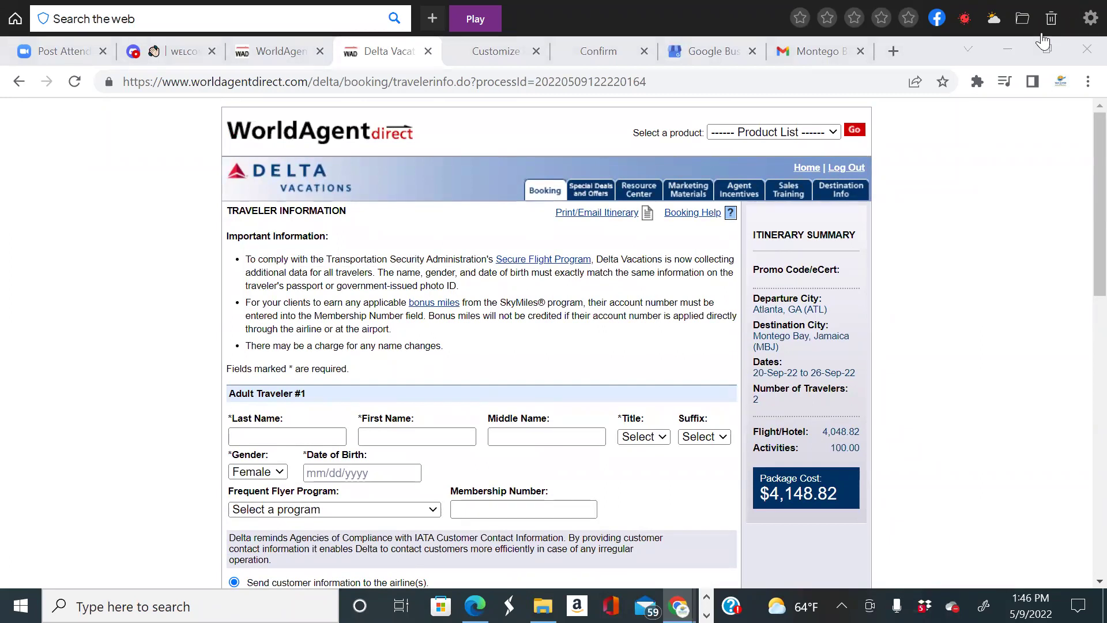
scroll(650, 403, "down", 3)
scroll(646, 196, "up", 1)
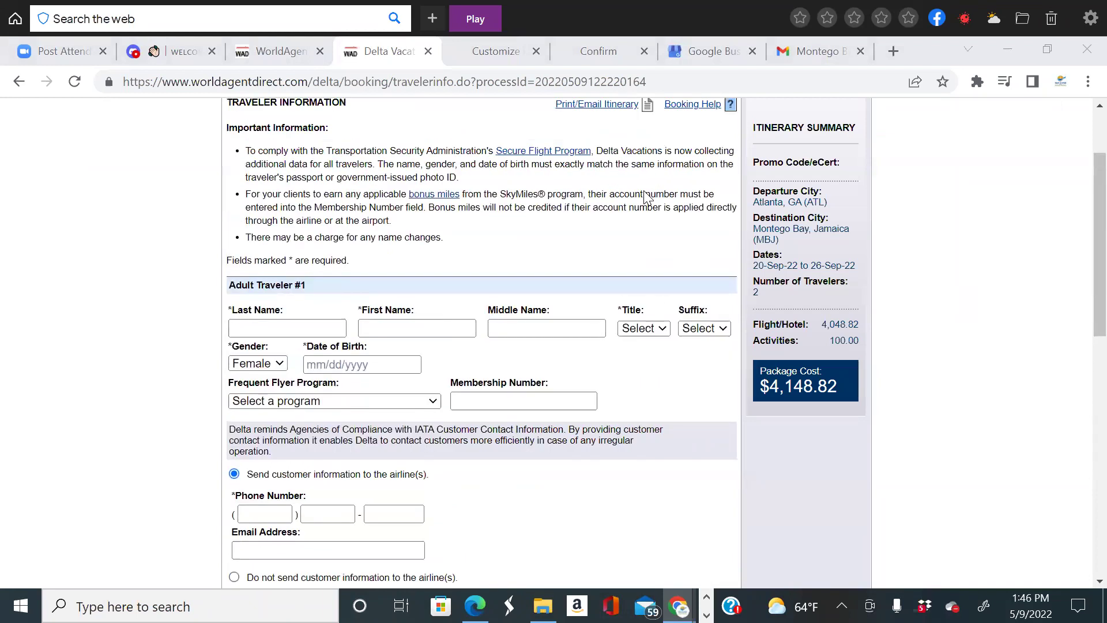
scroll(646, 196, "up", 2)
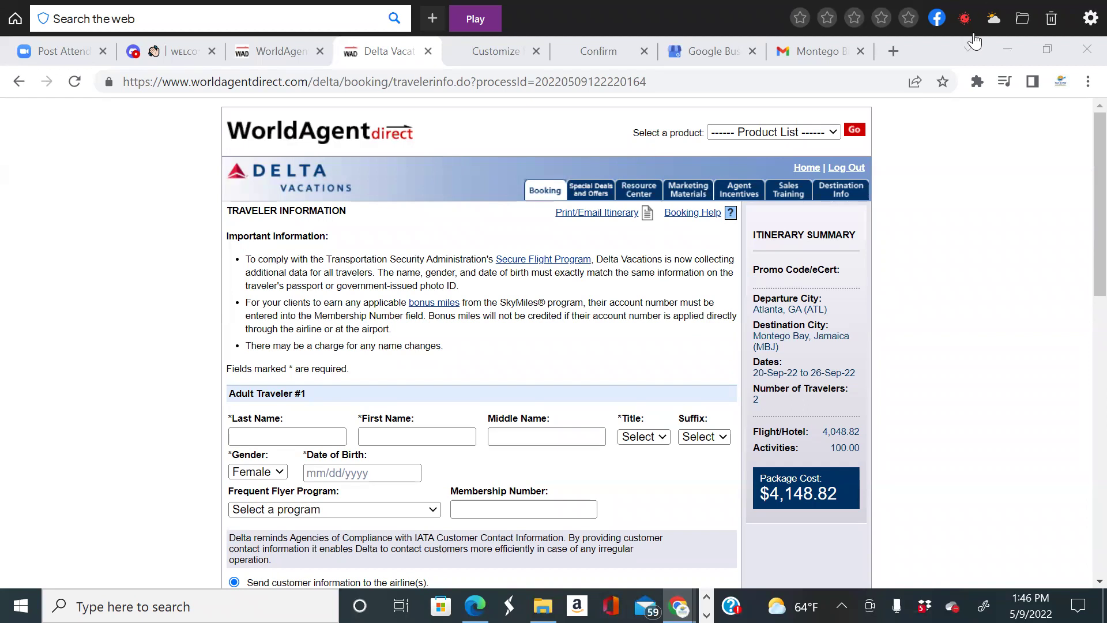
scroll(915, 423, "down", 1)
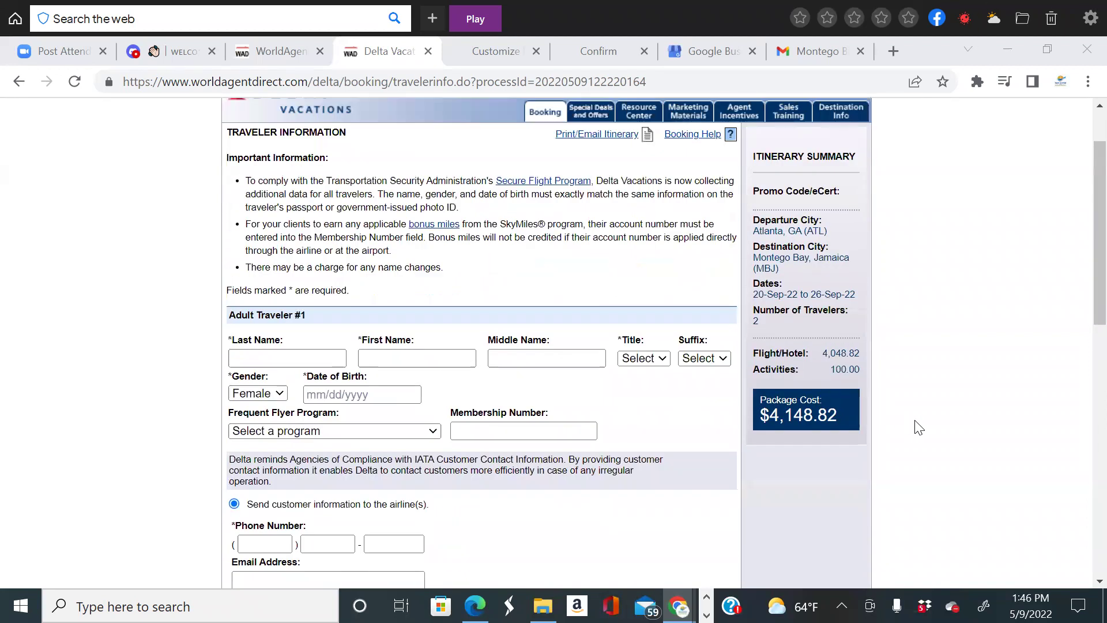
scroll(919, 428, "up", 1)
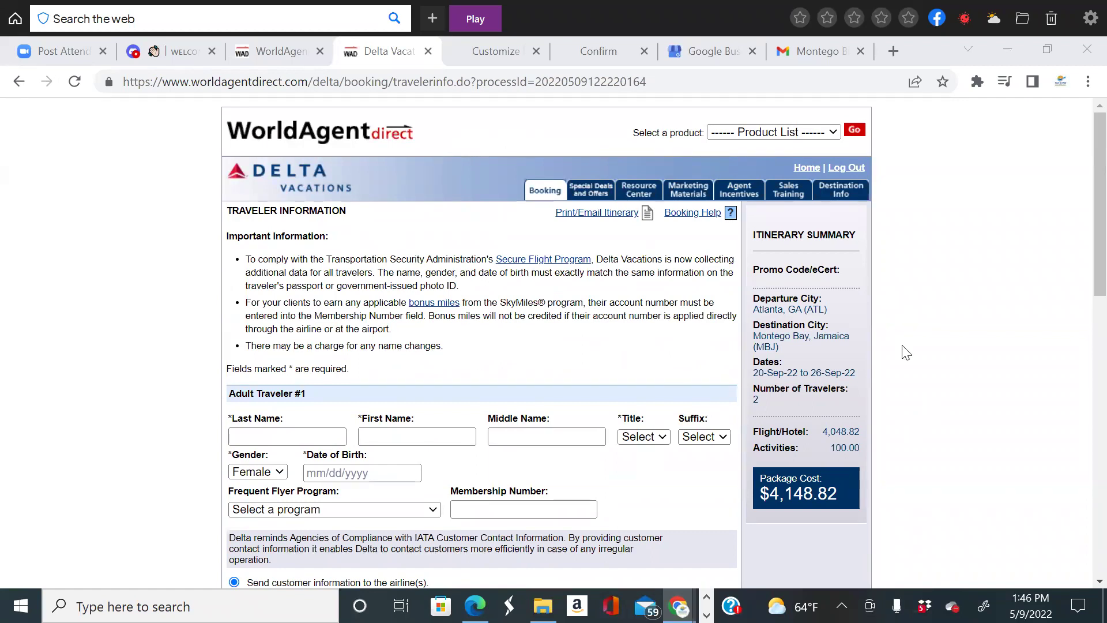
scroll(906, 352, "down", 1)
scroll(906, 352, "down", 8)
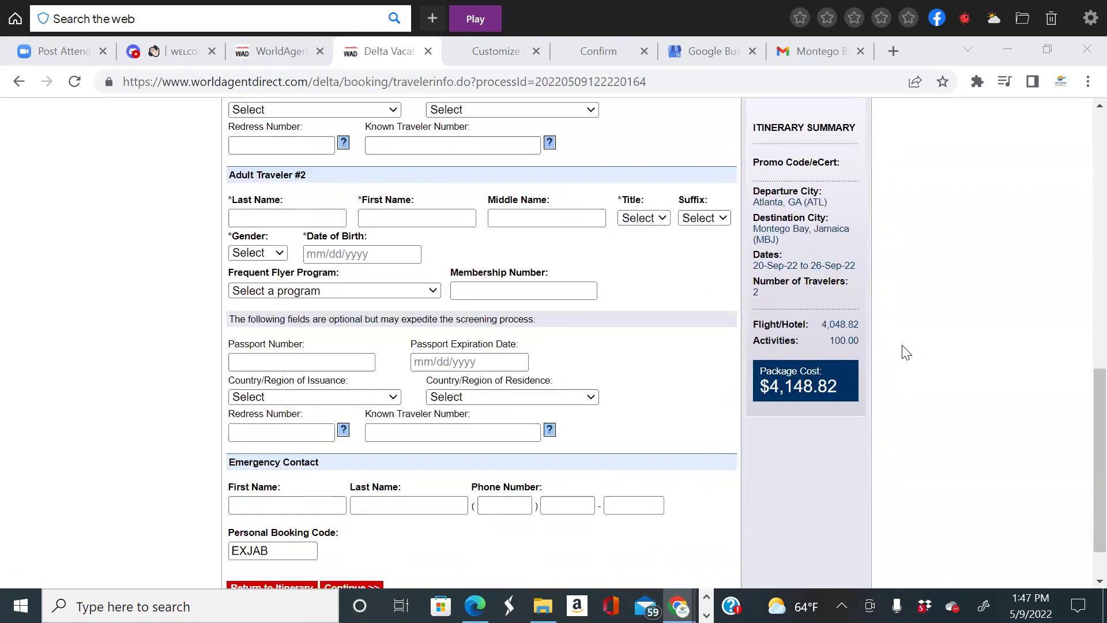
scroll(906, 352, "up", 1)
scroll(906, 352, "up", 8)
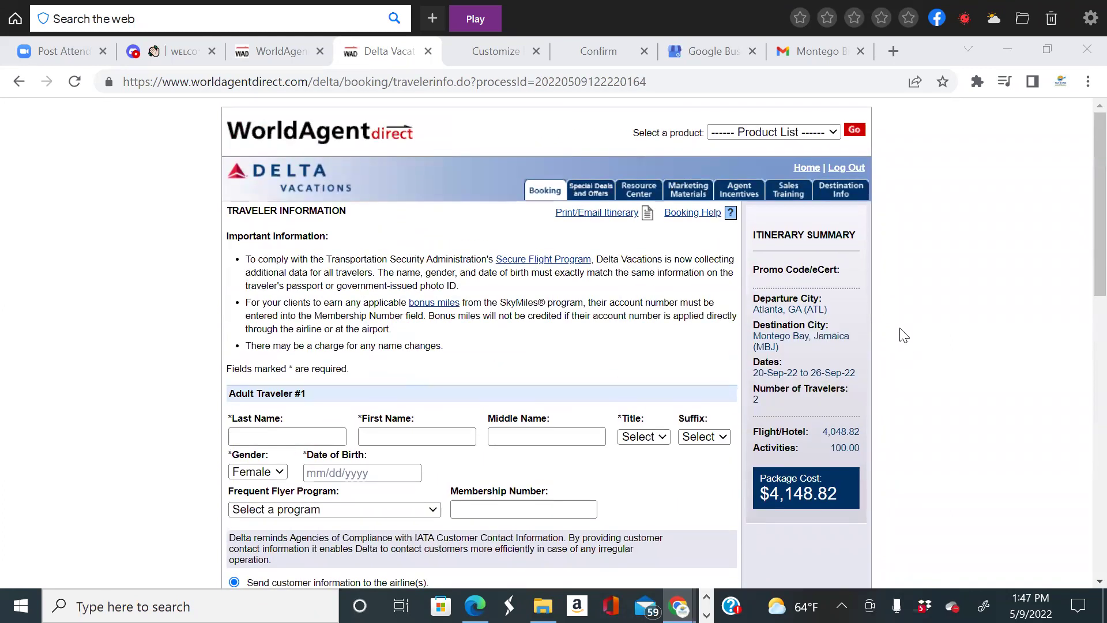